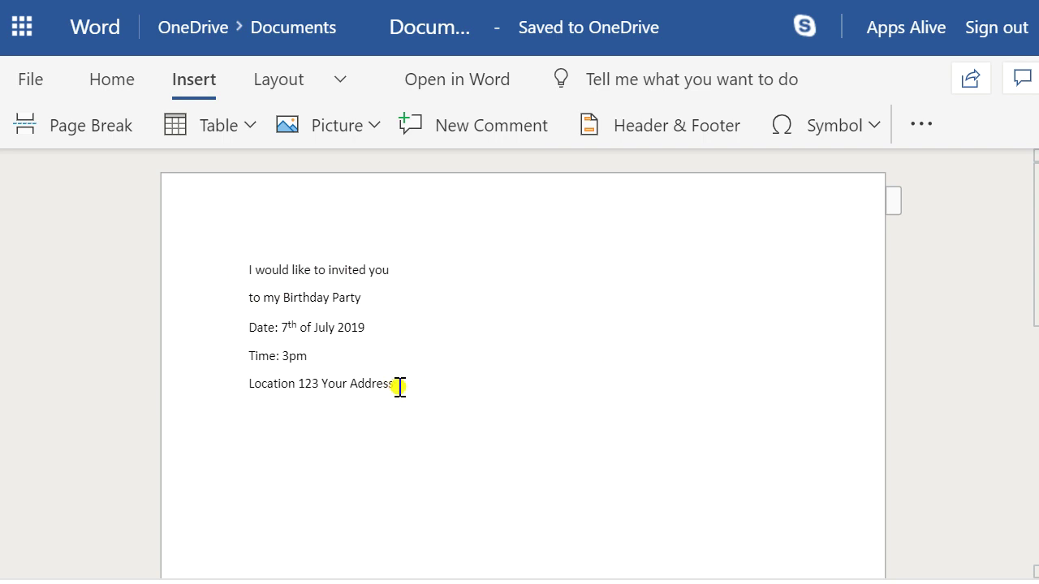
# Change the font of all five lines of the birthday invitation text to Comic Sans MS.
pyautogui.moveTo(405, 383); pyautogui.dragTo(246, 252)
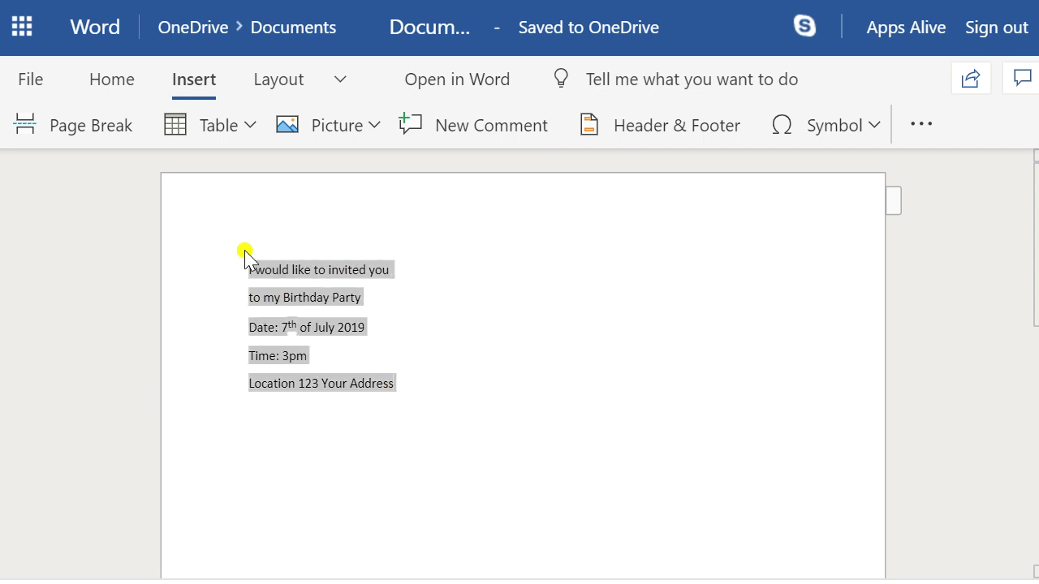
pyautogui.rightClick(291, 267)
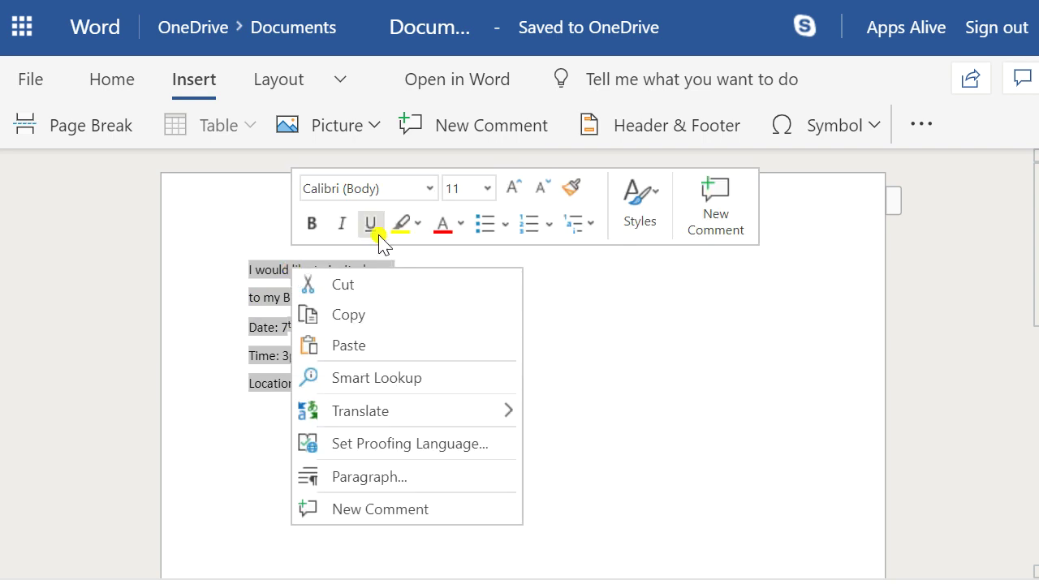
pyautogui.click(432, 195)
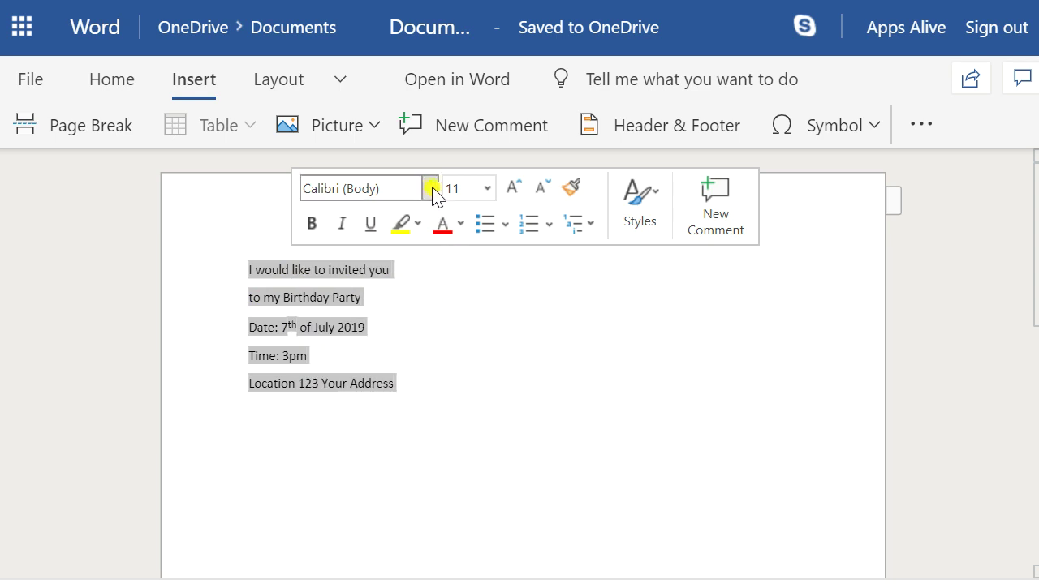
pyautogui.click(429, 191)
pyautogui.scroll(-6, 420, 411)
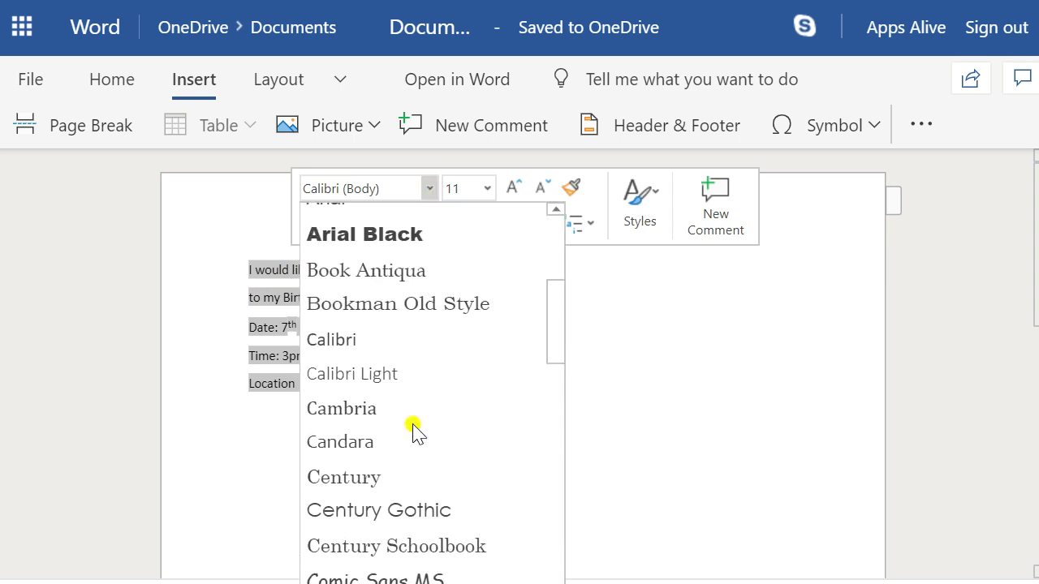
pyautogui.scroll(-8, 414, 428)
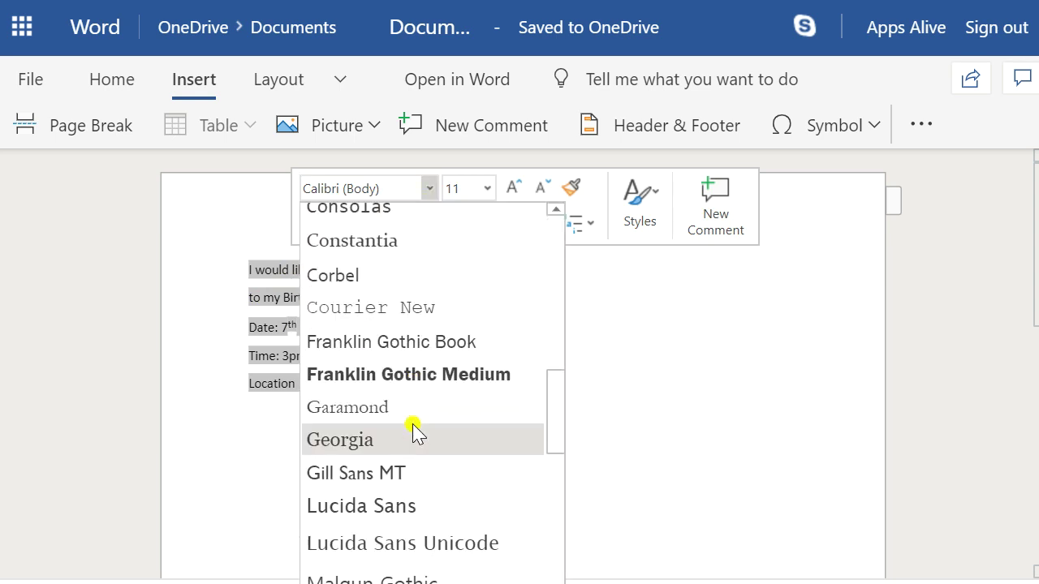
pyautogui.scroll(-7, 414, 428)
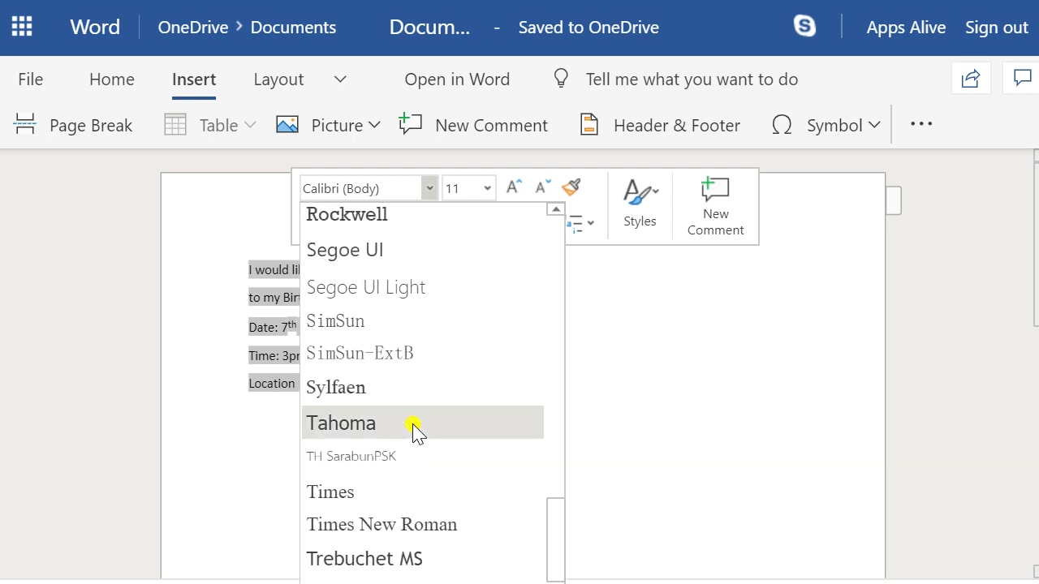
pyautogui.scroll(12, 415, 427)
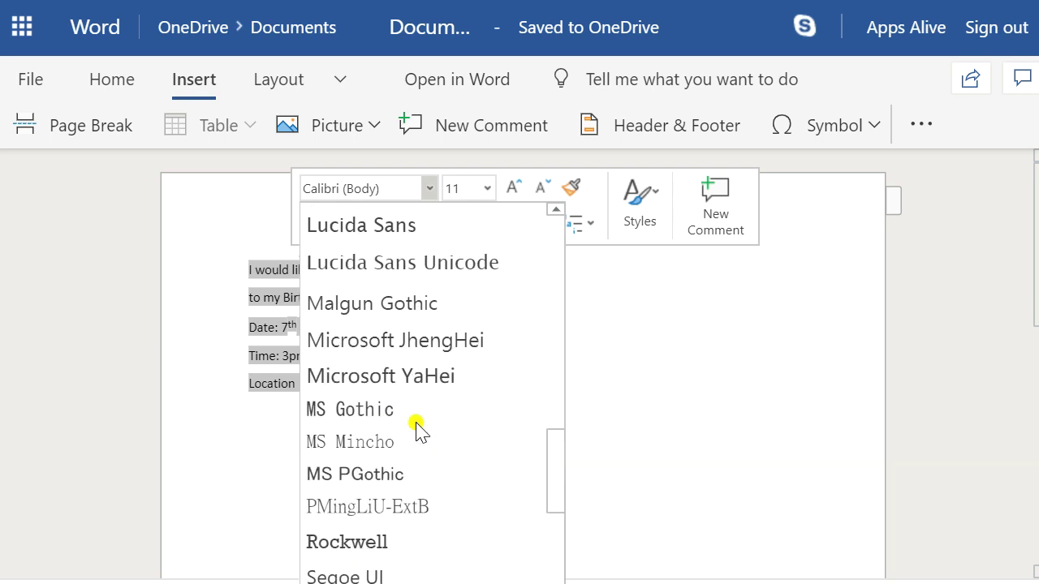
pyautogui.scroll(-3, 422, 424)
pyautogui.scroll(-2, 422, 424)
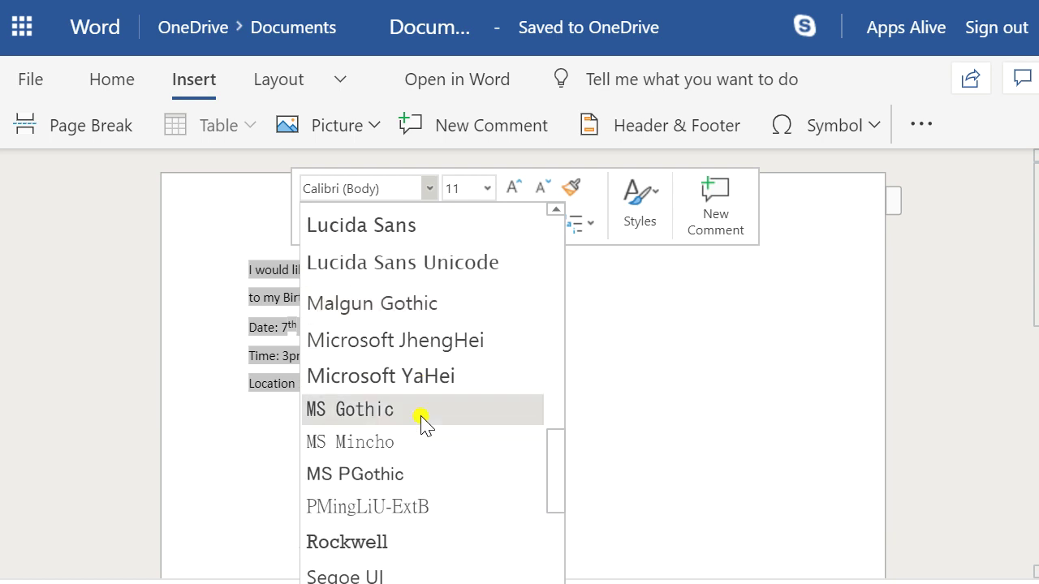
pyautogui.scroll(4, 440, 439)
pyautogui.scroll(2, 445, 434)
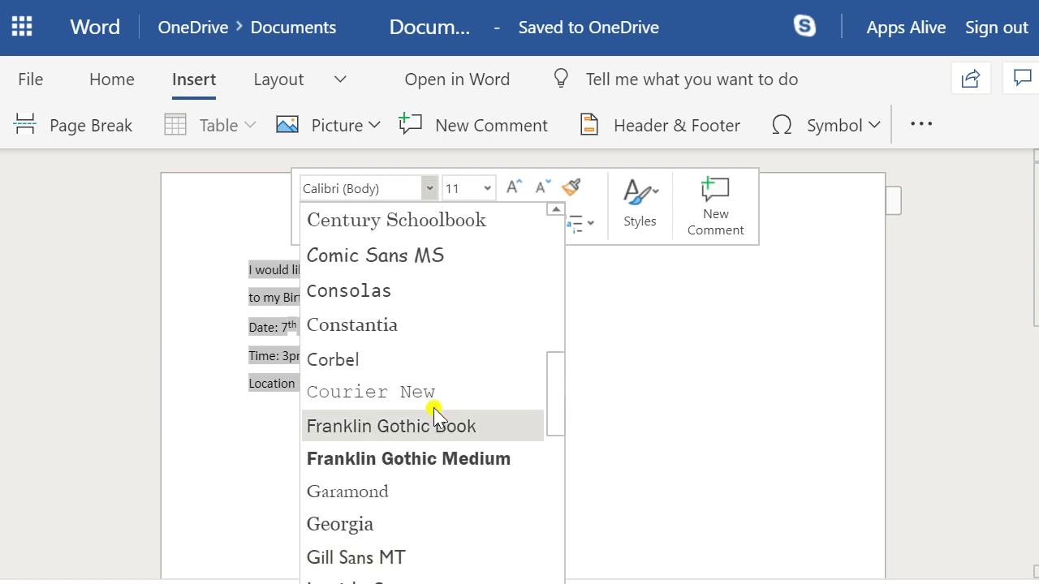
pyautogui.click(416, 258)
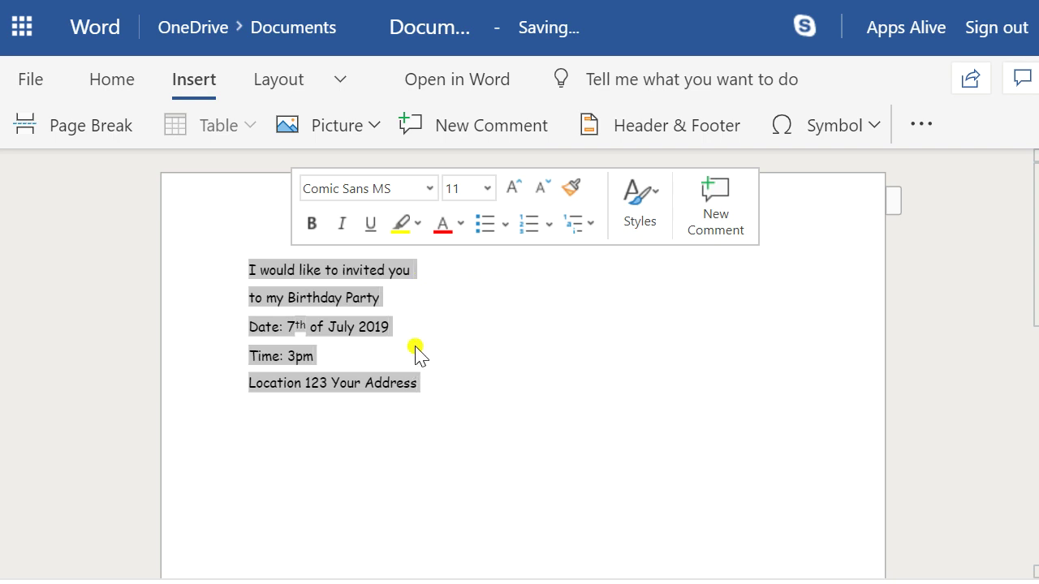
pyautogui.click(334, 469)
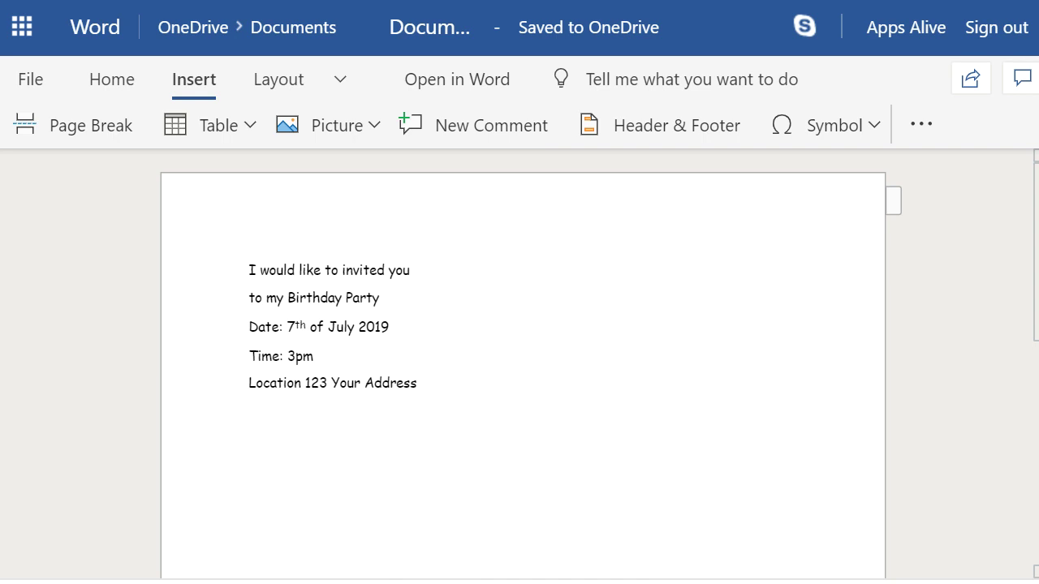
# Open the Snipping Tool from the system search and place its window beside the invitation text.
pyautogui.press('super+s')
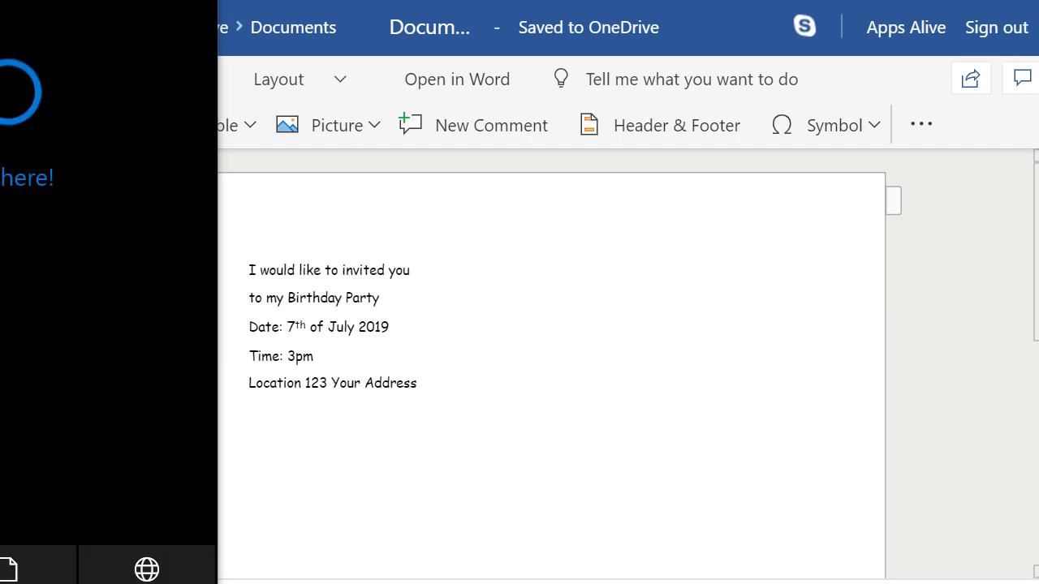
pyautogui.write('word')
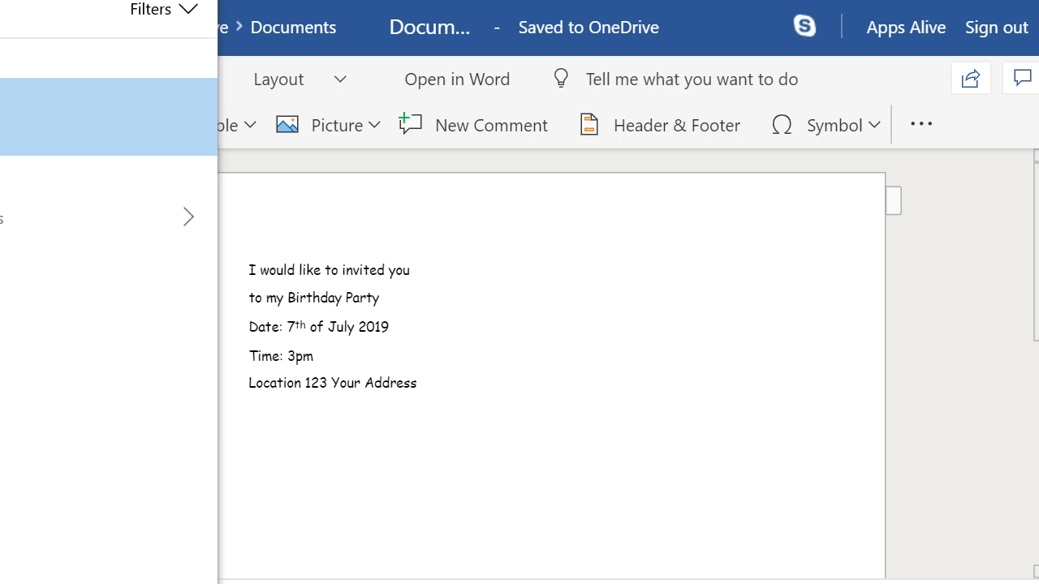
pyautogui.press('Return')
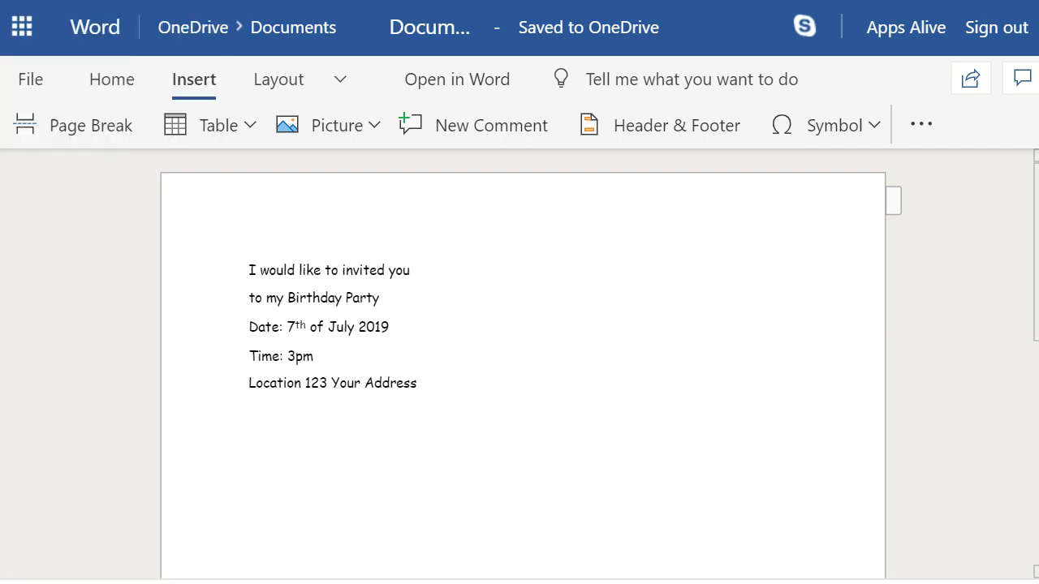
pyautogui.moveTo(1022, 363); pyautogui.dragTo(840, 256)
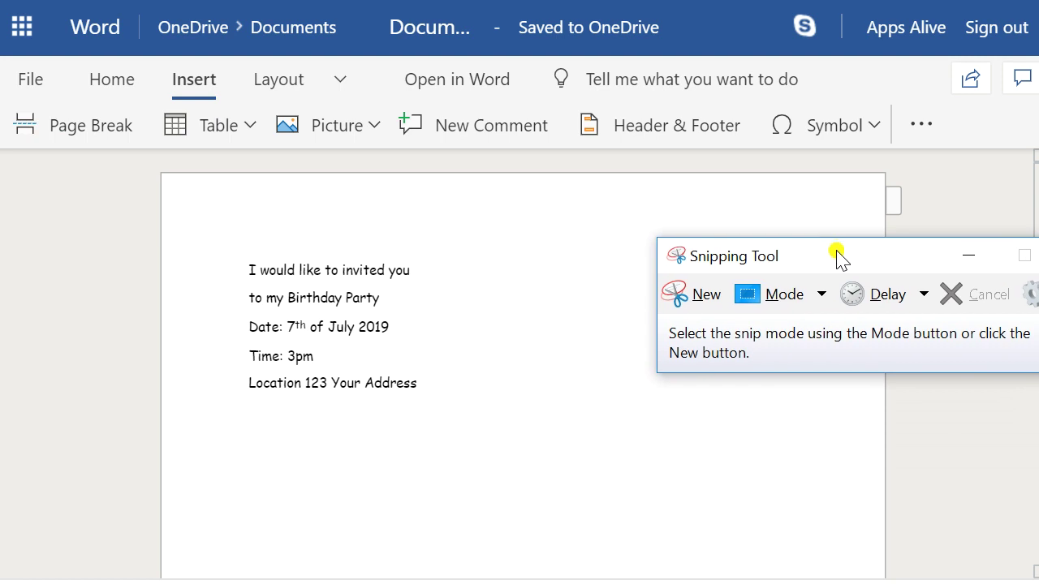
# Capture the five-line invitation text as a rectangular snip, copy it, and return to the Word document.
pyautogui.click(692, 299)
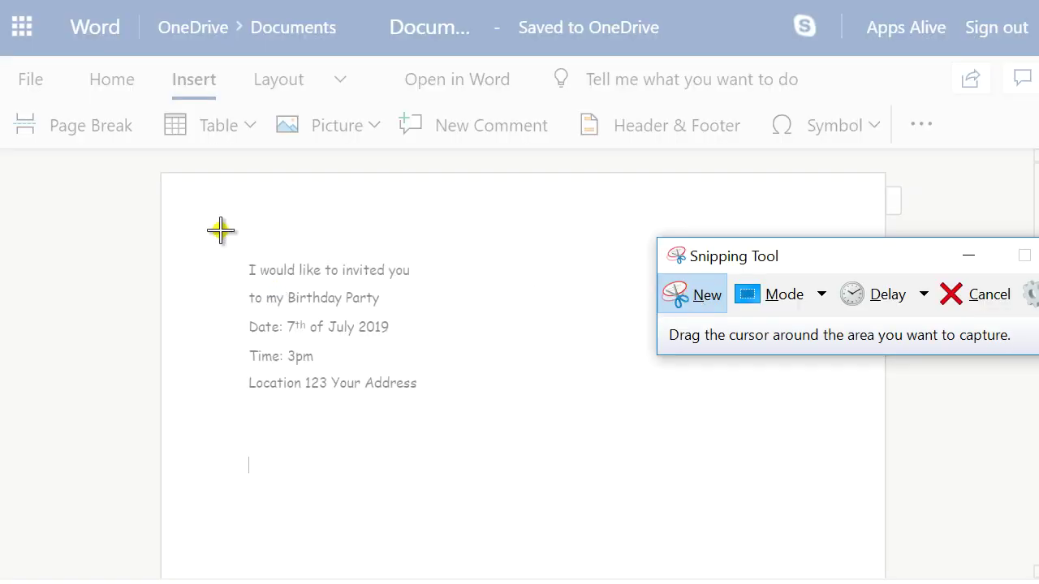
pyautogui.moveTo(231, 246); pyautogui.dragTo(441, 422)
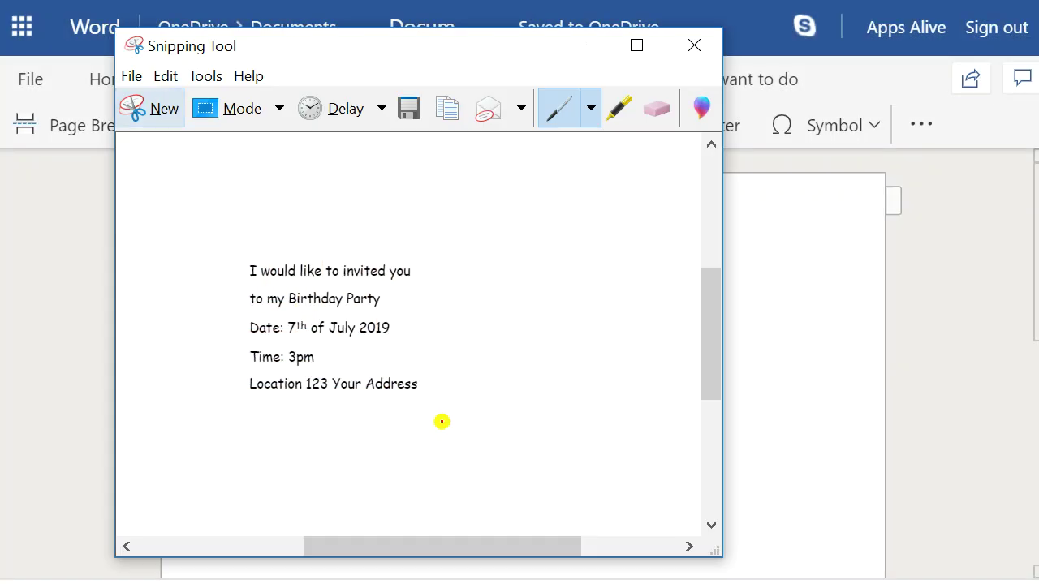
pyautogui.click(449, 109)
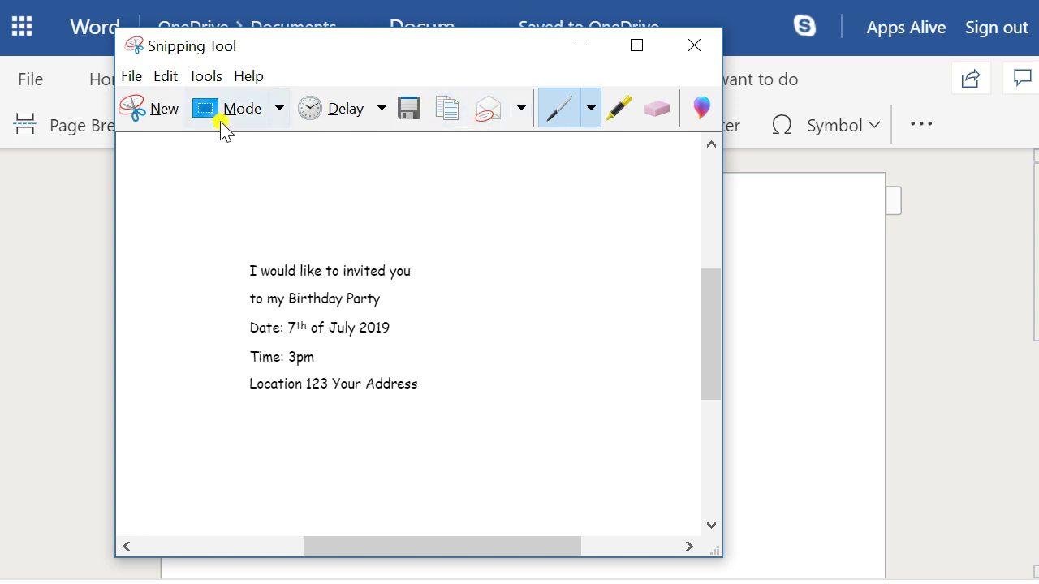
pyautogui.click(146, 109)
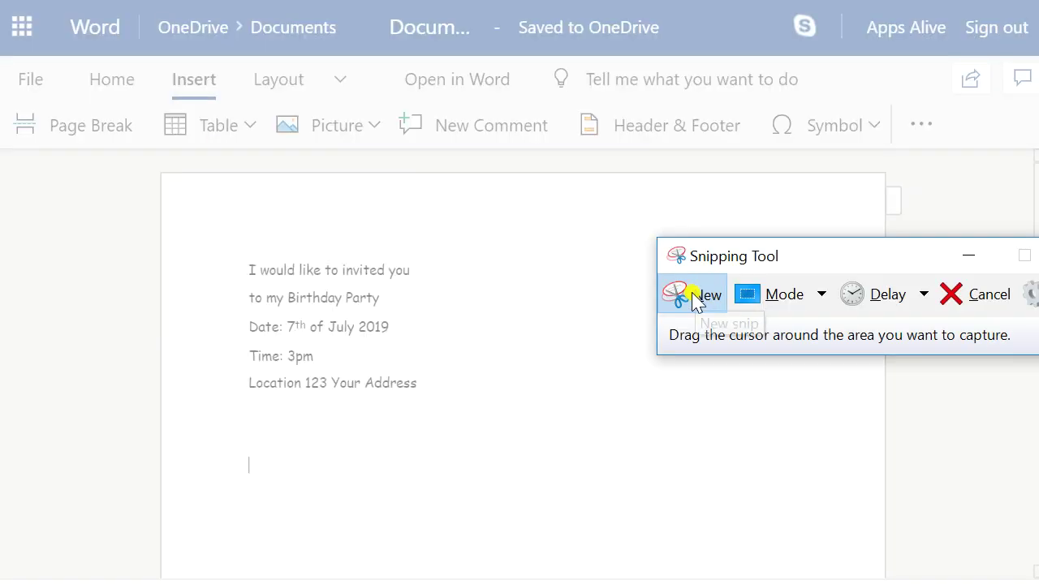
pyautogui.press('Escape')
pyautogui.click(562, 365)
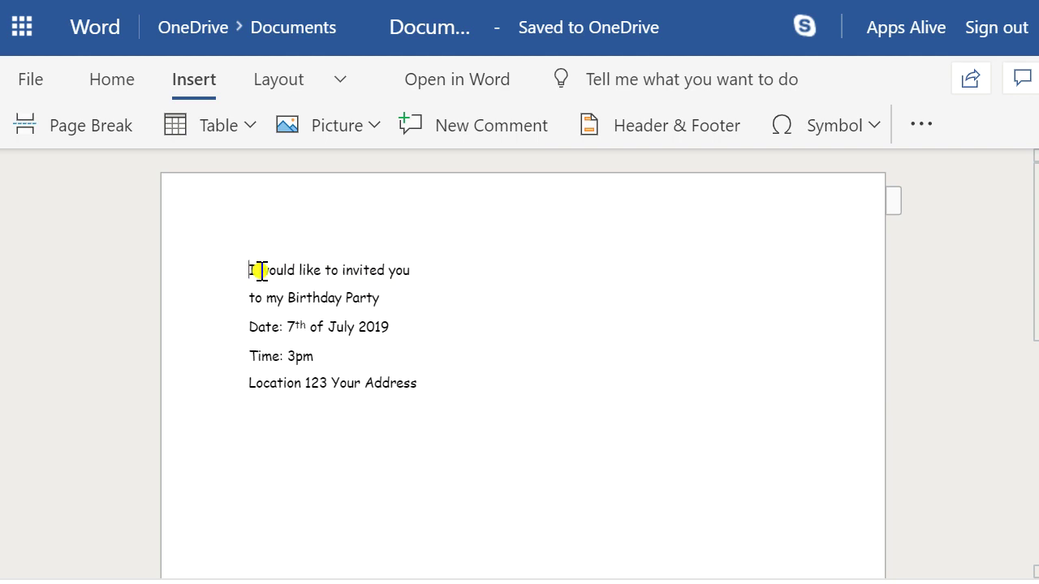
# Delete the typed invitation text and add blank lines down to the lower part of the page.
pyautogui.moveTo(261, 271); pyautogui.dragTo(484, 377)
pyautogui.press('Delete')
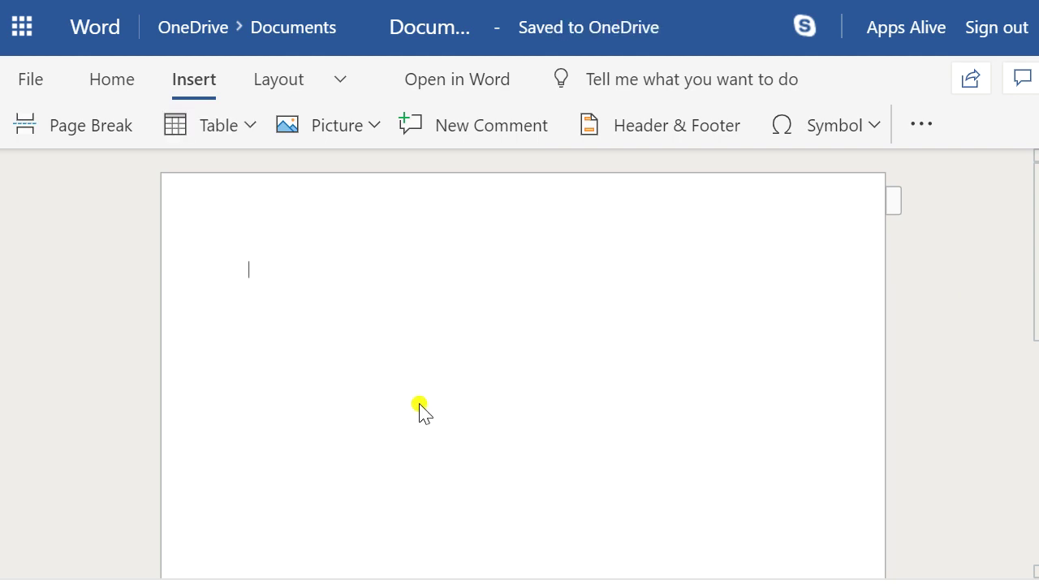
pyautogui.press('Return')
pyautogui.press('Return')
pyautogui.press('Return')
pyautogui.press('Return')
pyautogui.press('Return')
pyautogui.press('Return')
pyautogui.press('Return')
pyautogui.press('Return')
pyautogui.press('Return')
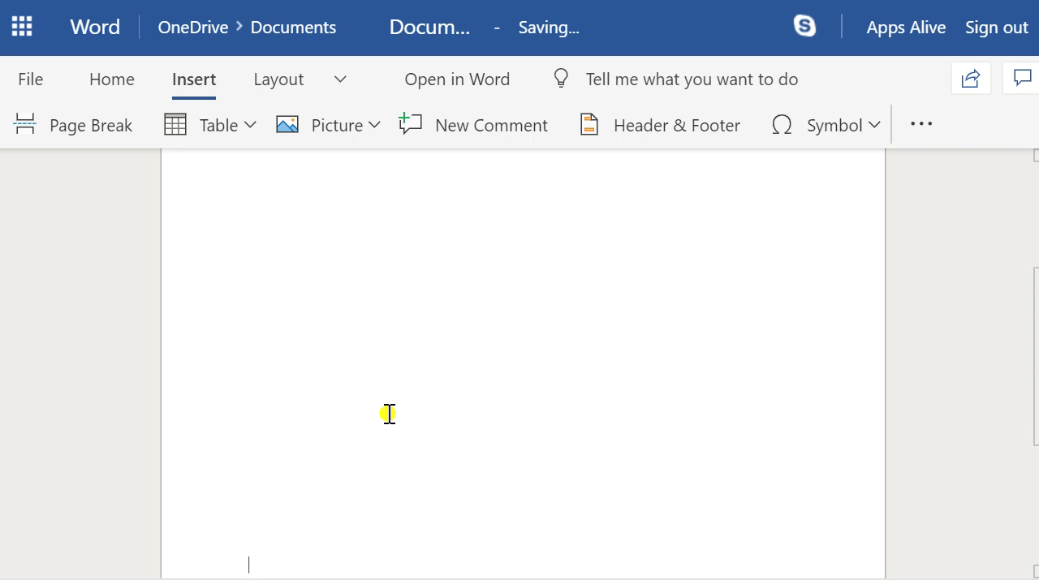
# Paste the copied invitation snip as a picture near the bottom of page 1.
pyautogui.scroll(-1, 389, 414)
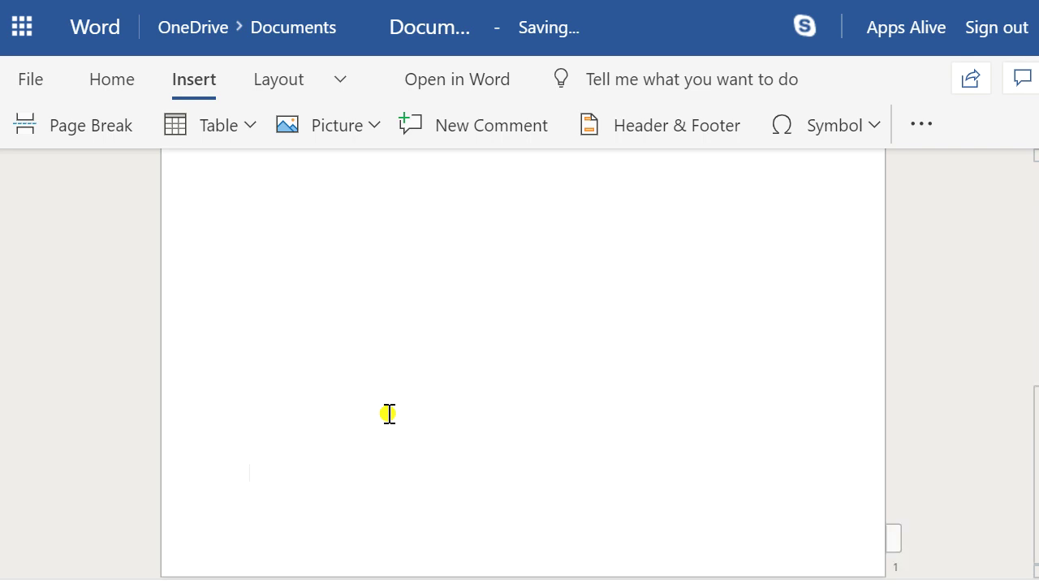
pyautogui.press('Up')
pyautogui.hotkey('ctrl', 'v')
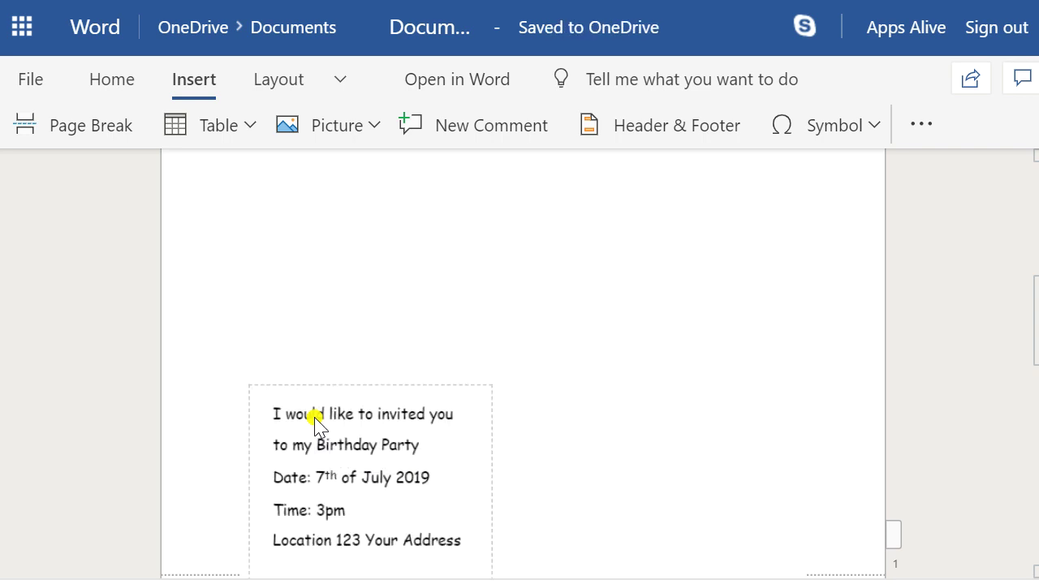
# Try to set the invitation picture's text wrapping to Behind Text.
pyautogui.click(321, 418)
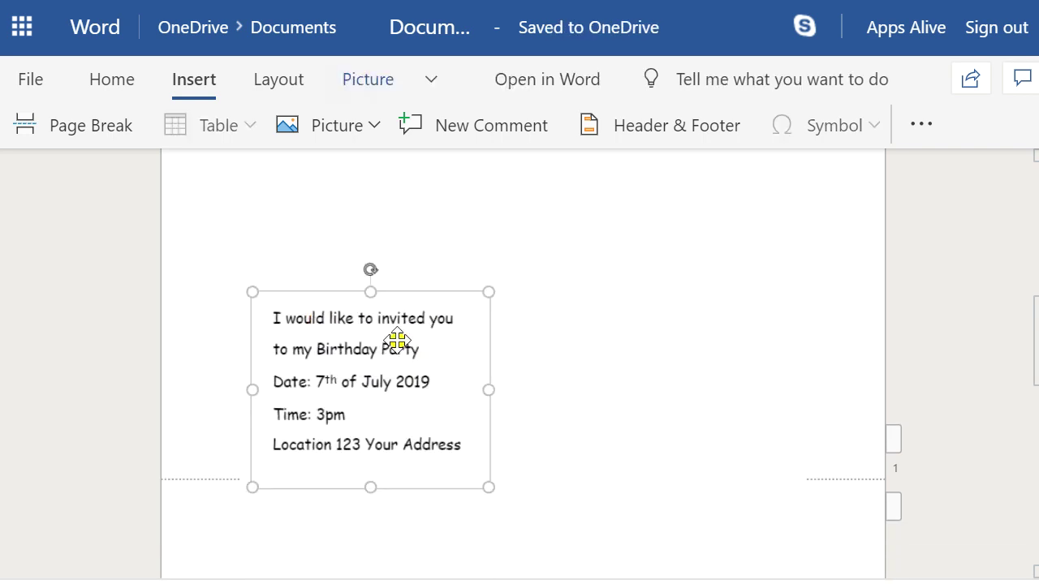
pyautogui.rightClick(402, 345)
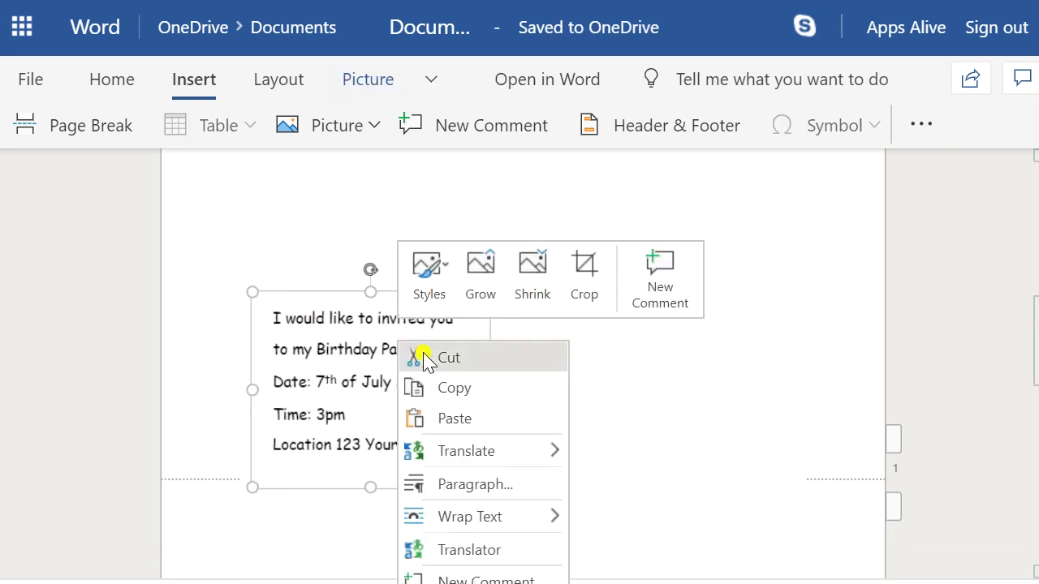
pyautogui.moveTo(489, 519)
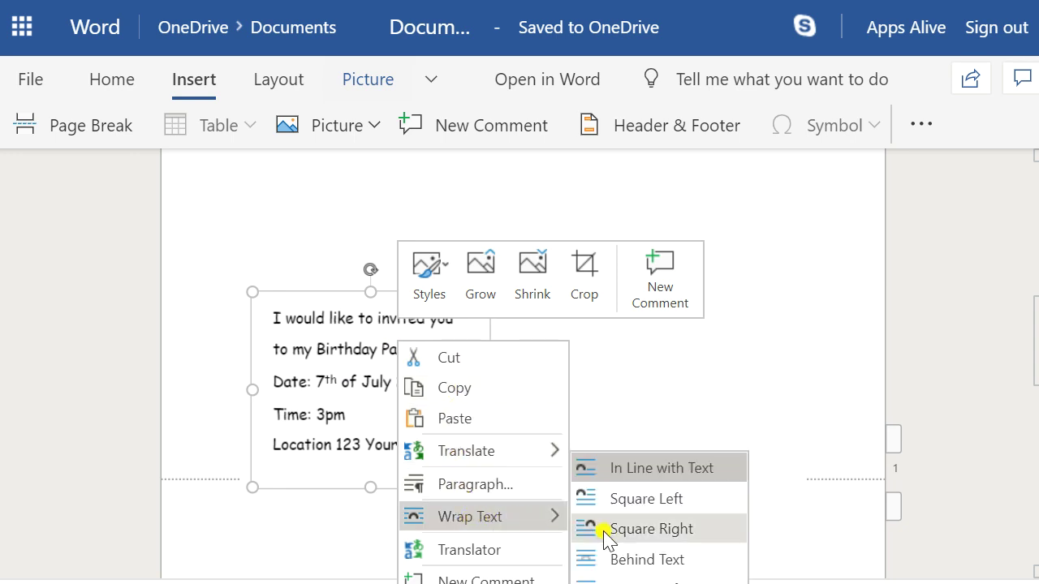
pyautogui.click(621, 561)
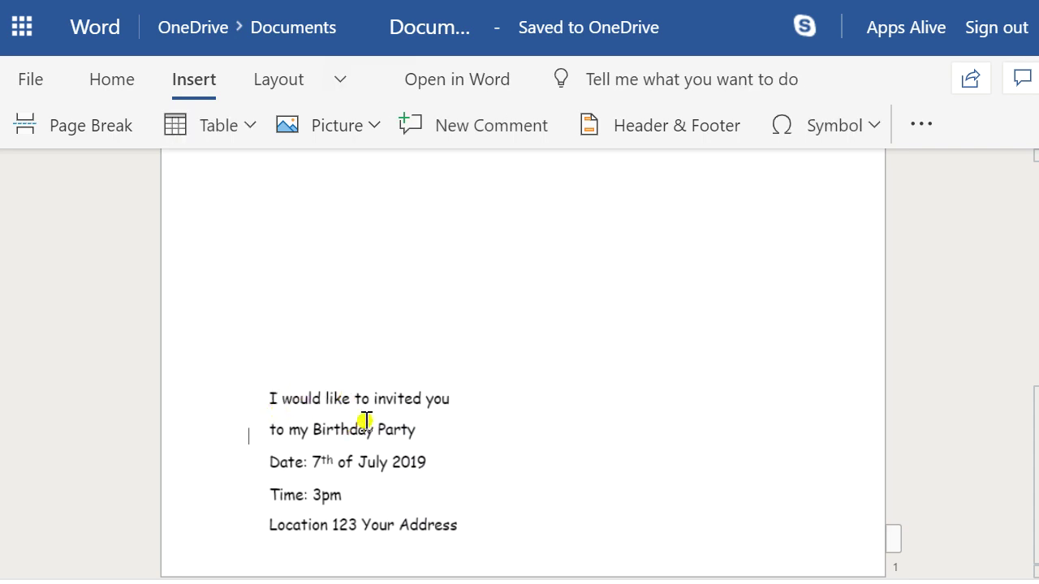
# Try to set the invitation picture's text wrapping to In Front of Text.
pyautogui.click(355, 398)
pyautogui.click(355, 399)
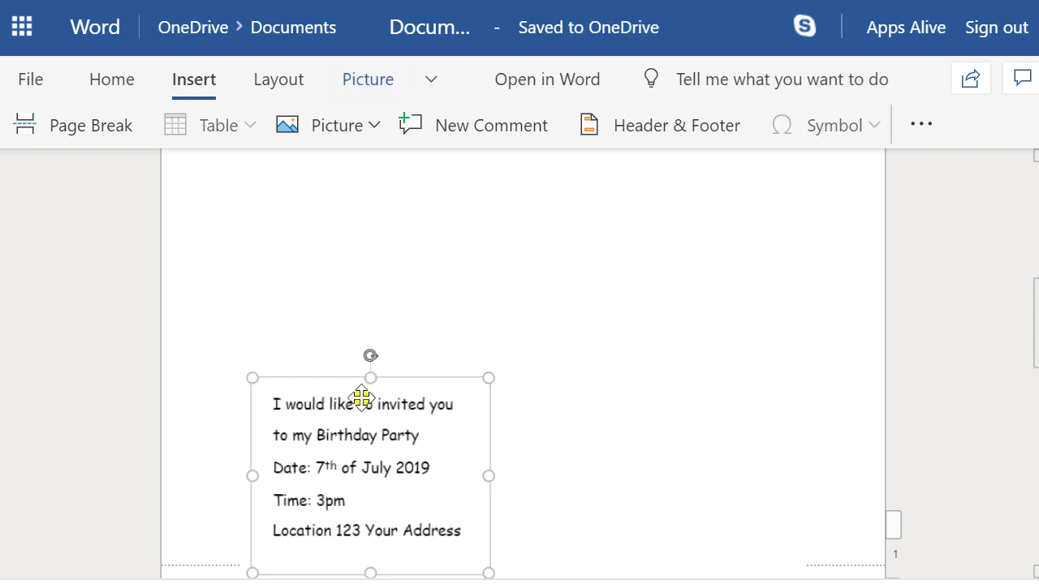
pyautogui.rightClick(335, 409)
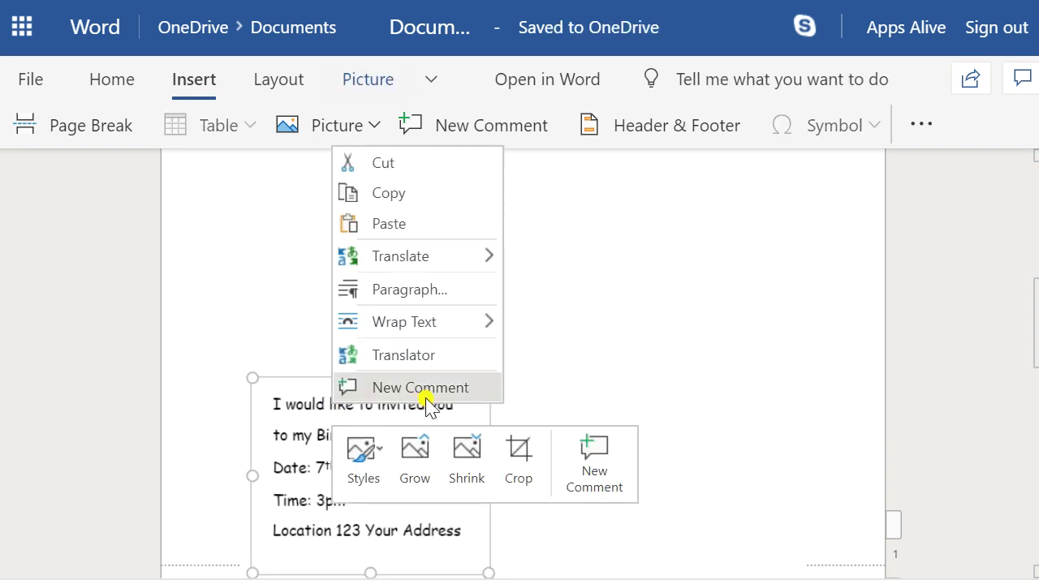
pyautogui.moveTo(457, 318)
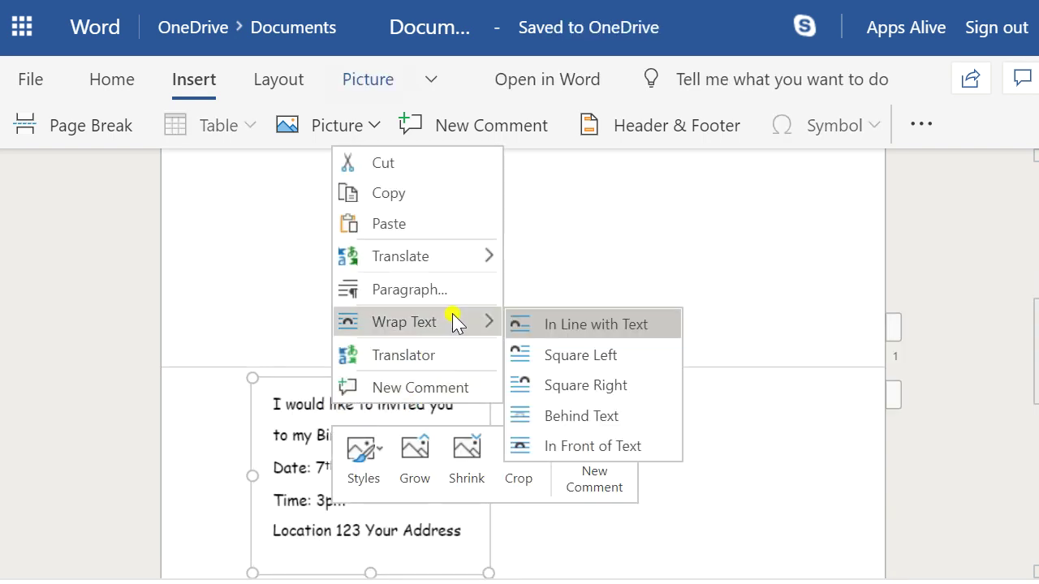
pyautogui.click(559, 448)
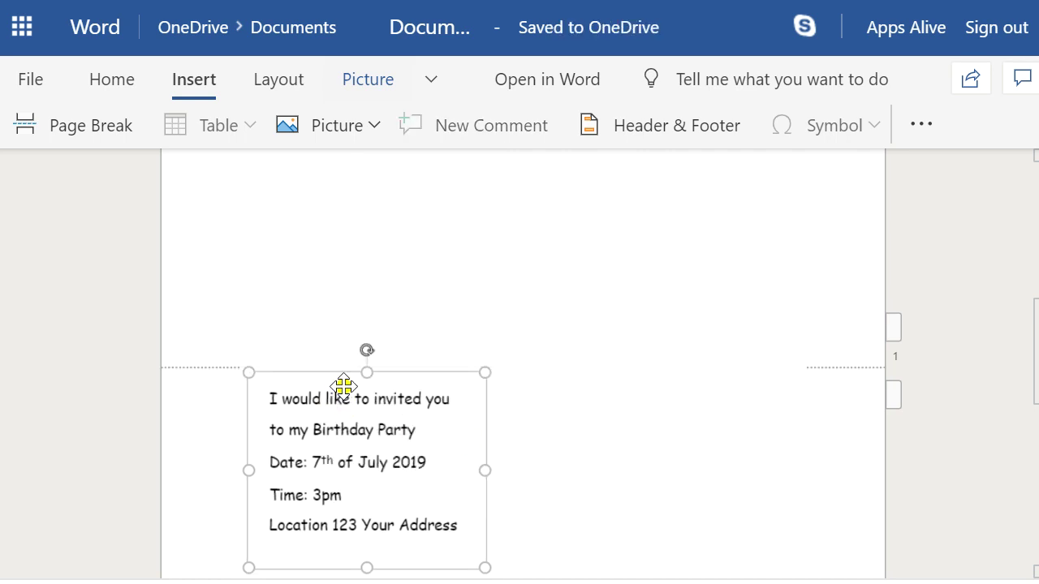
pyautogui.scroll(-1, 528, 371)
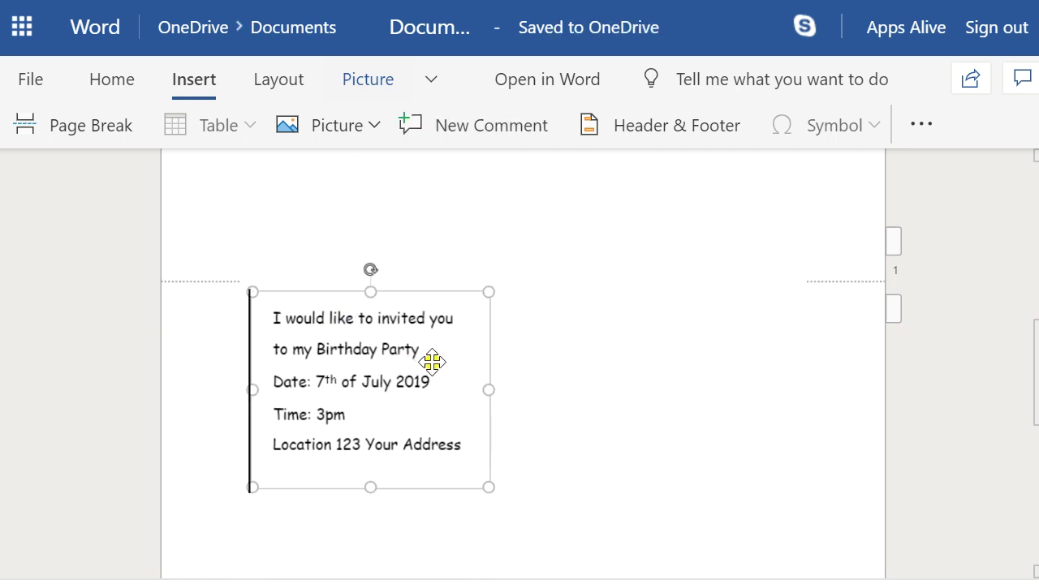
pyautogui.click(387, 384)
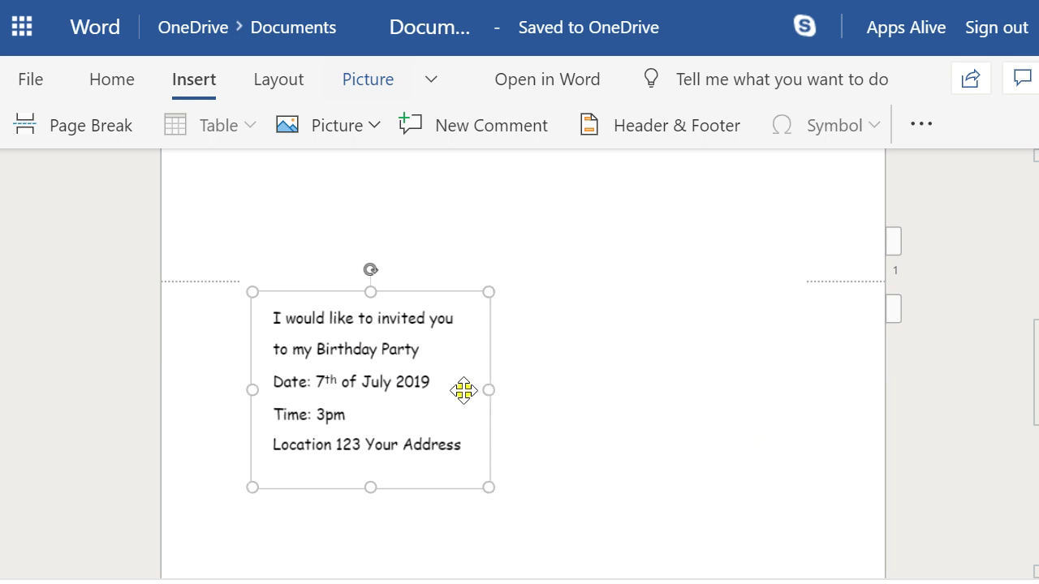
pyautogui.rightClick(392, 354)
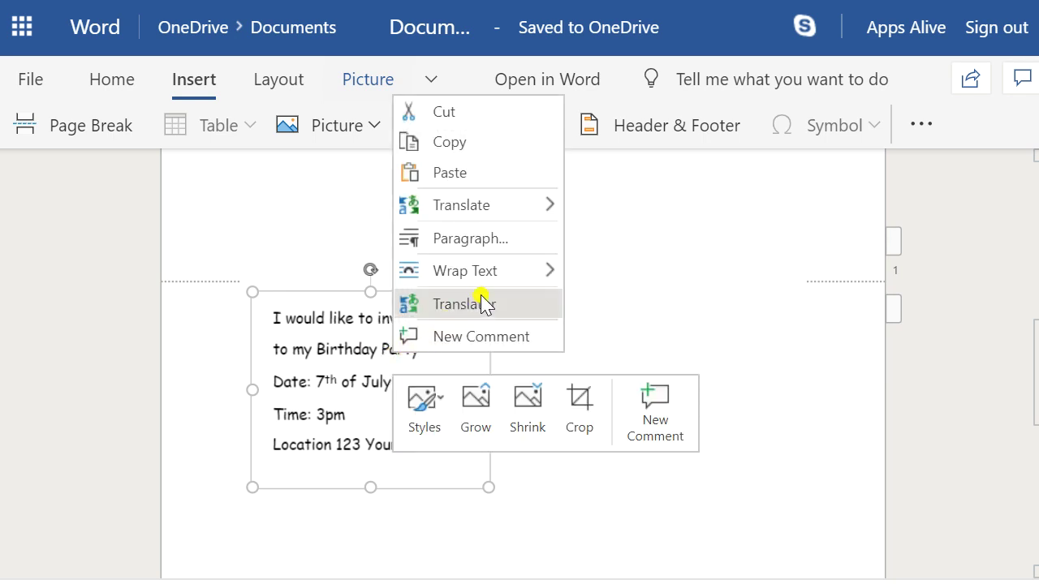
pyautogui.moveTo(524, 276)
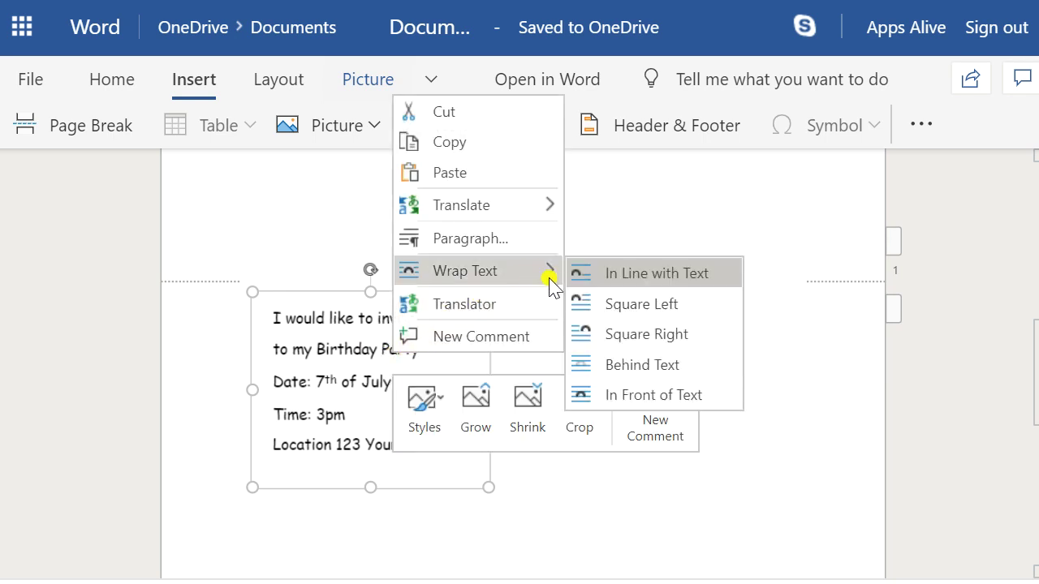
pyautogui.click(798, 399)
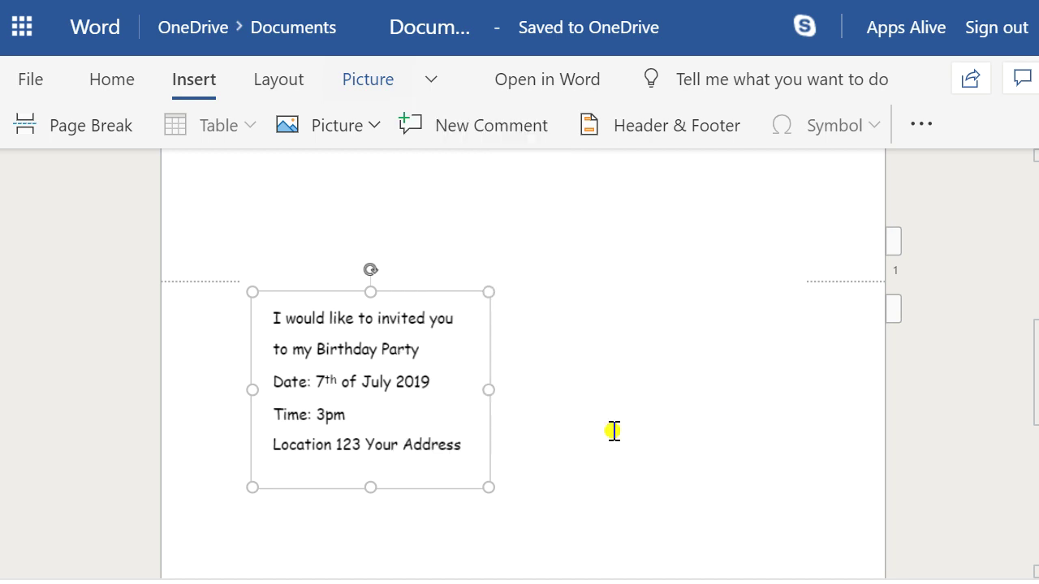
pyautogui.click(243, 352)
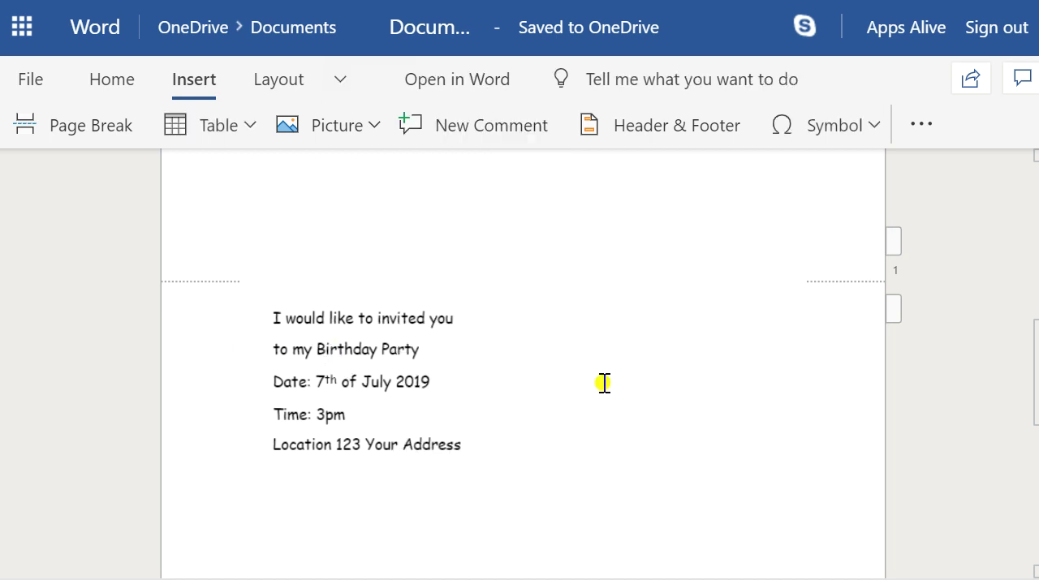
pyautogui.press('Delete')
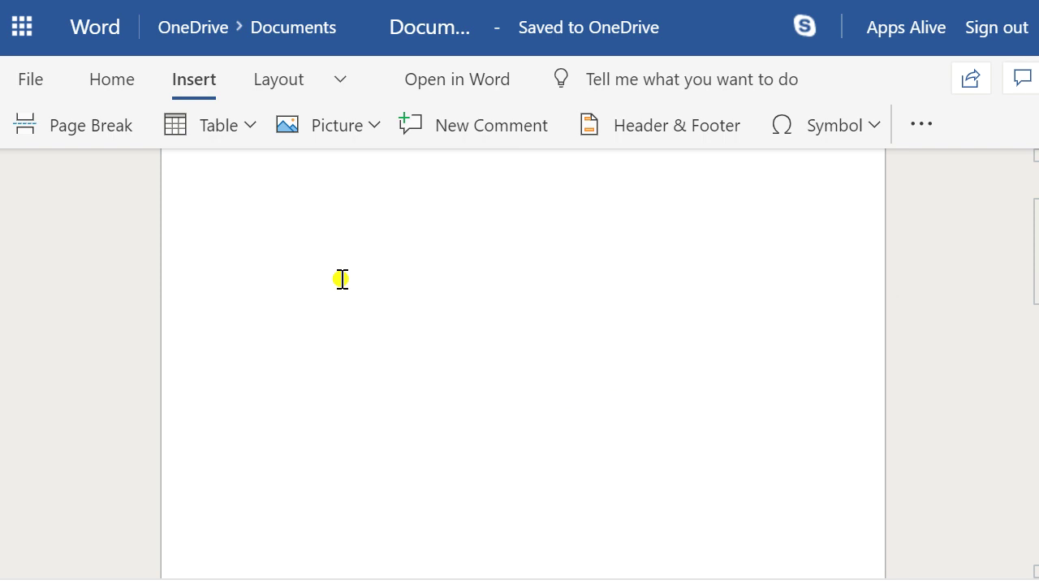
# Add a title at the start of page 1 with "Birthday" on one line and "Invitation" on the line below.
pyautogui.scroll(1, 325, 276)
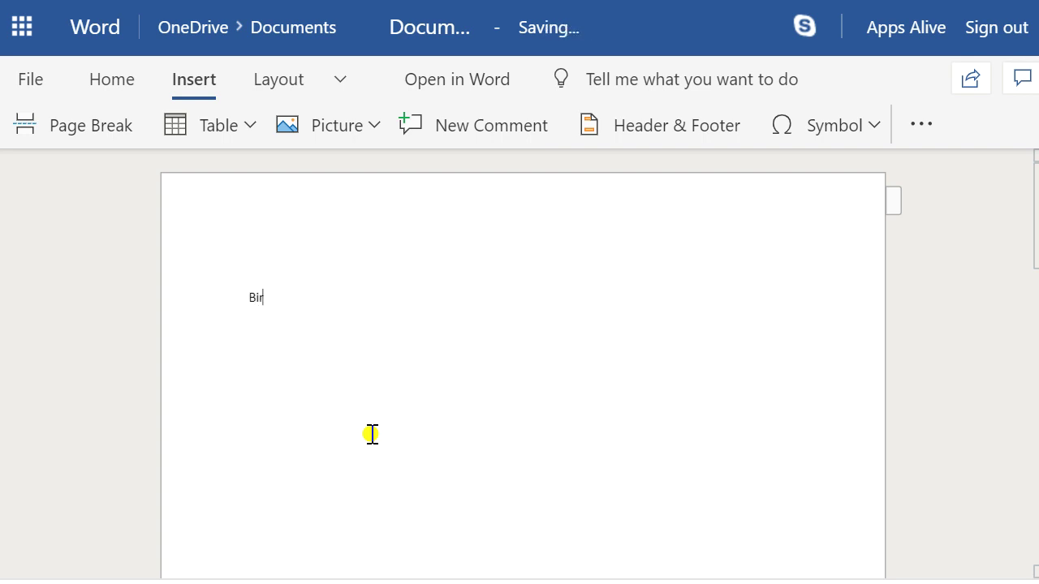
pyautogui.write('Invitation')
# Change the font of the two-line "Birthday Invitation" title to Comic Sans MS.
pyautogui.moveTo(317, 332); pyautogui.dragTo(227, 240)
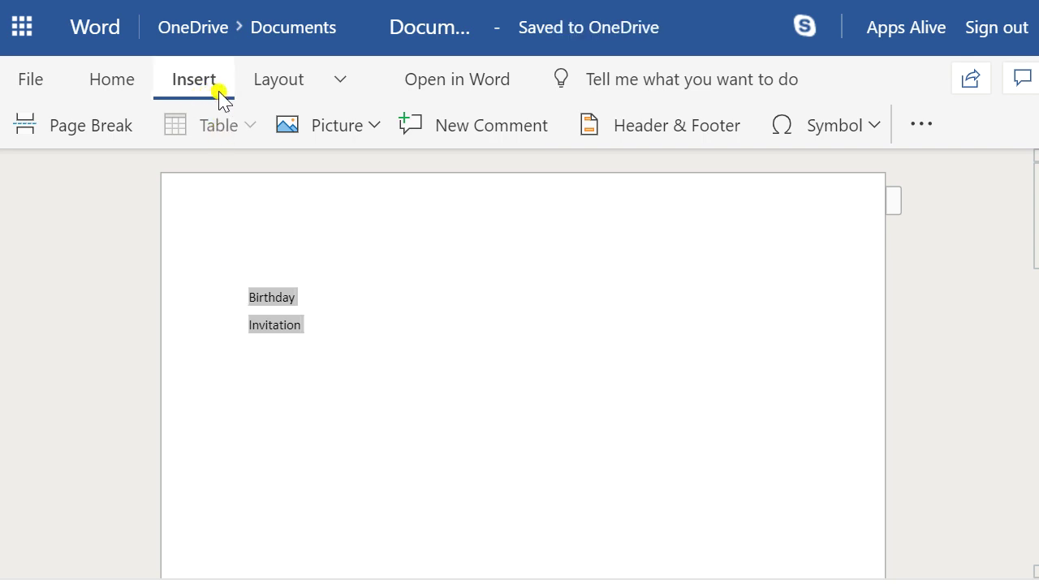
pyautogui.rightClick(269, 301)
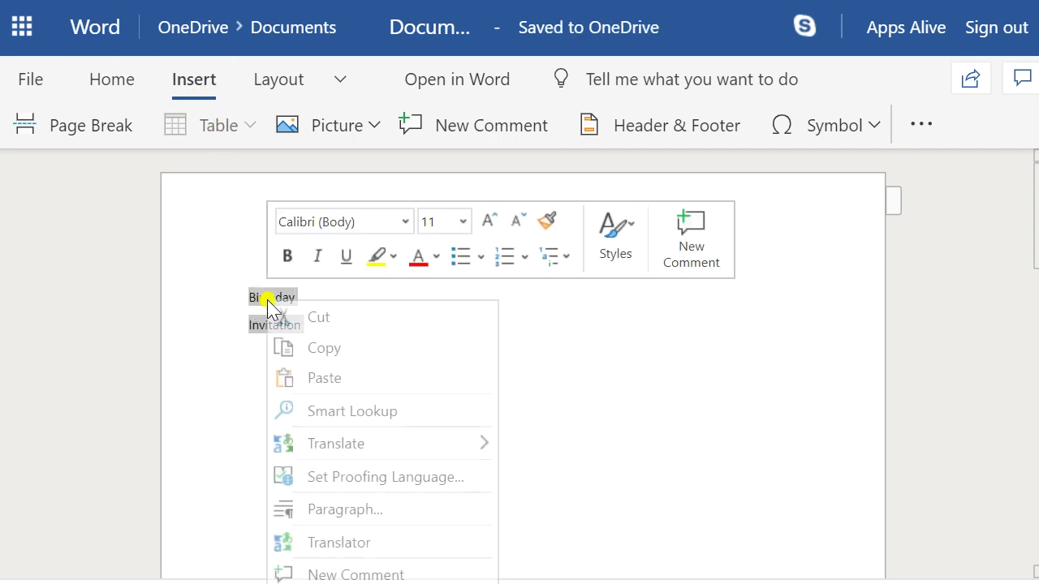
pyautogui.click(405, 222)
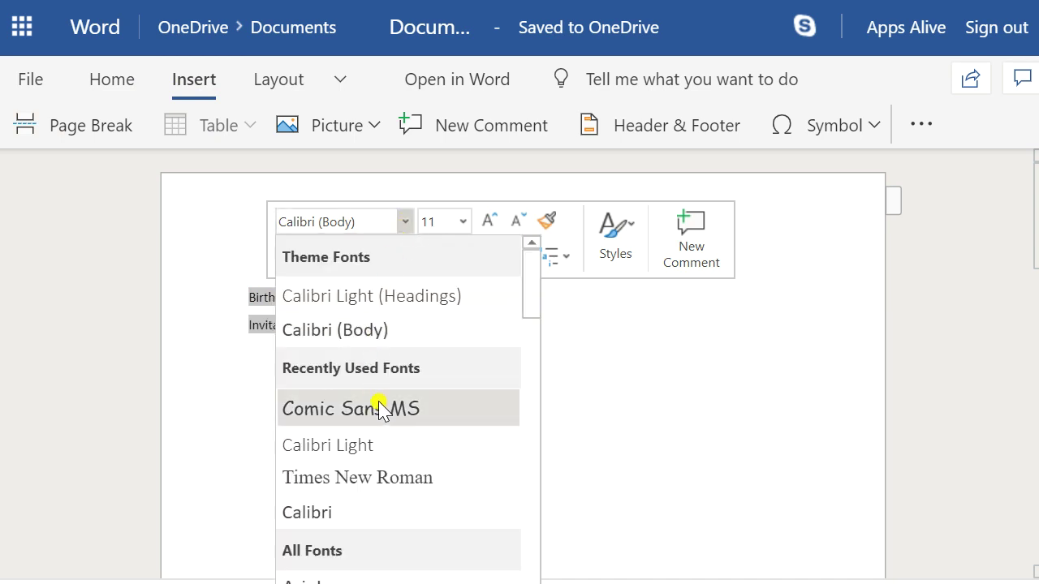
pyautogui.scroll(-6, 379, 408)
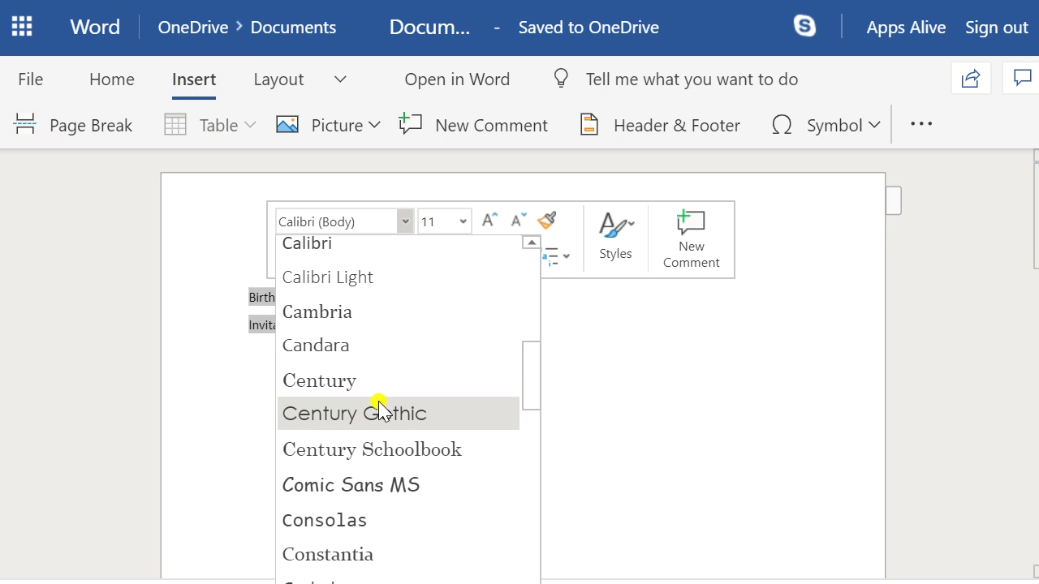
pyautogui.scroll(-5, 379, 409)
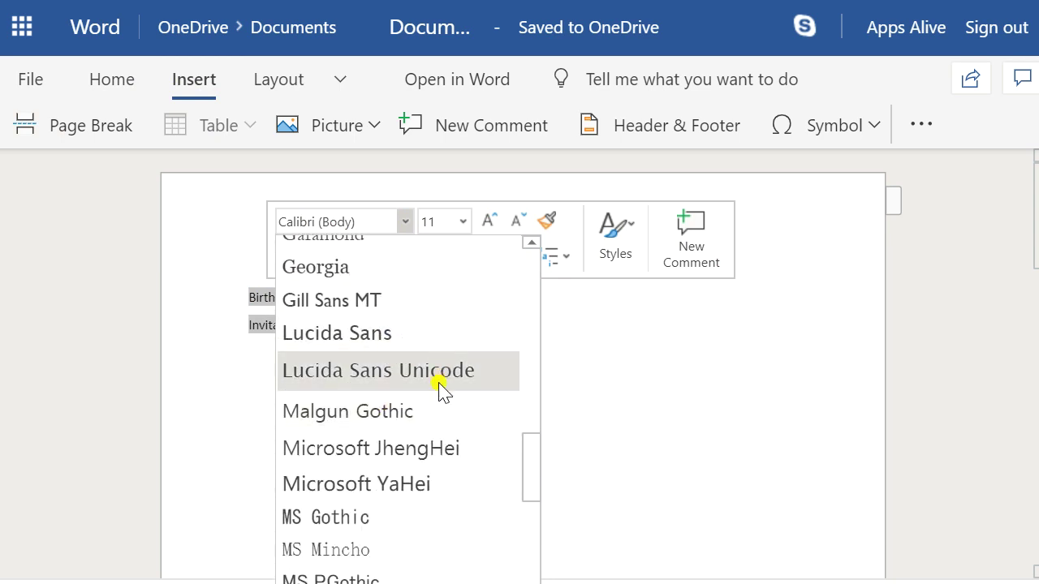
pyautogui.scroll(-5, 438, 390)
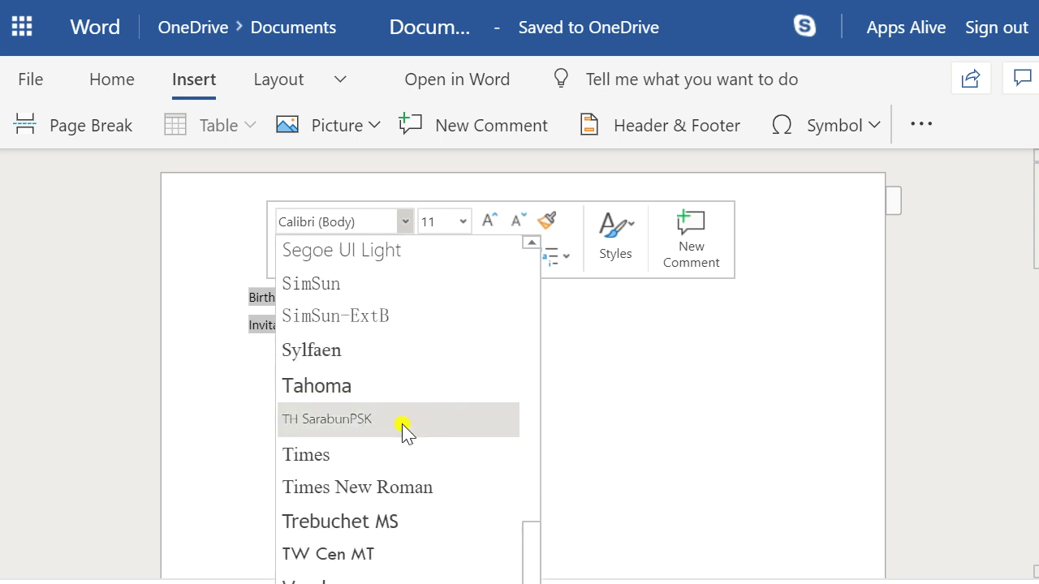
pyautogui.scroll(6, 404, 430)
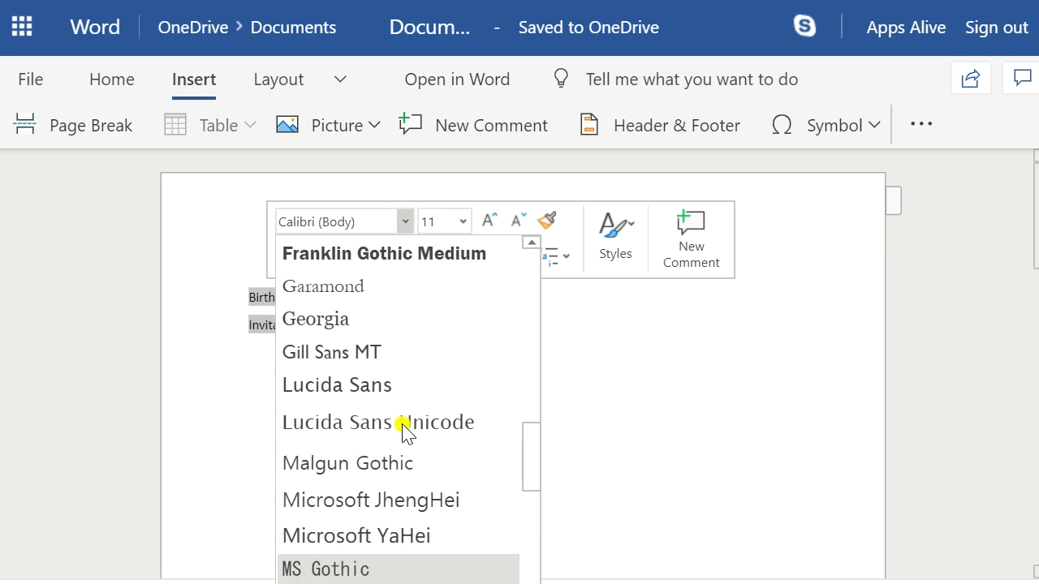
pyautogui.scroll(2, 404, 432)
pyautogui.scroll(5, 410, 406)
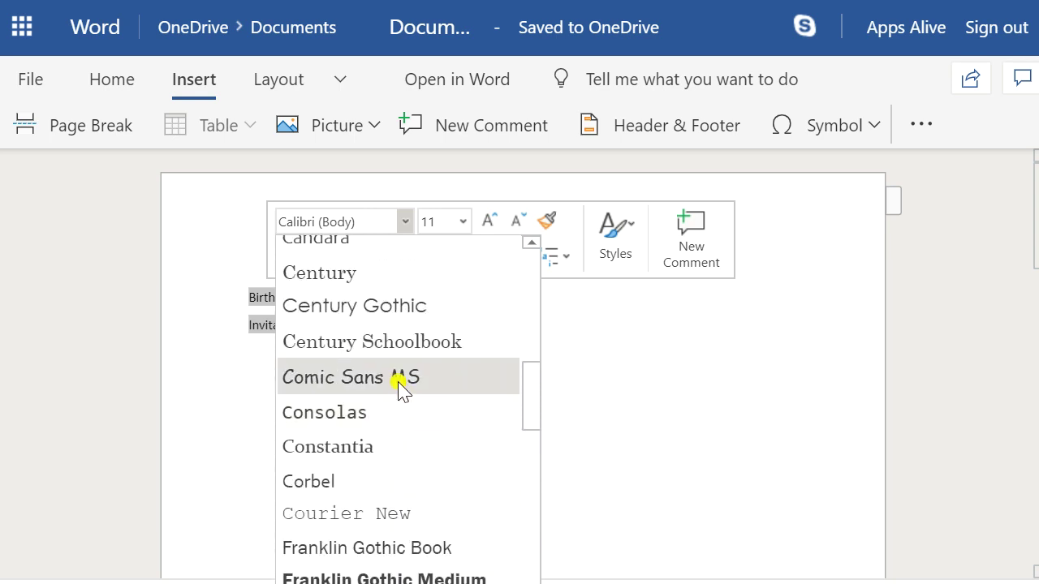
pyautogui.scroll(2, 410, 396)
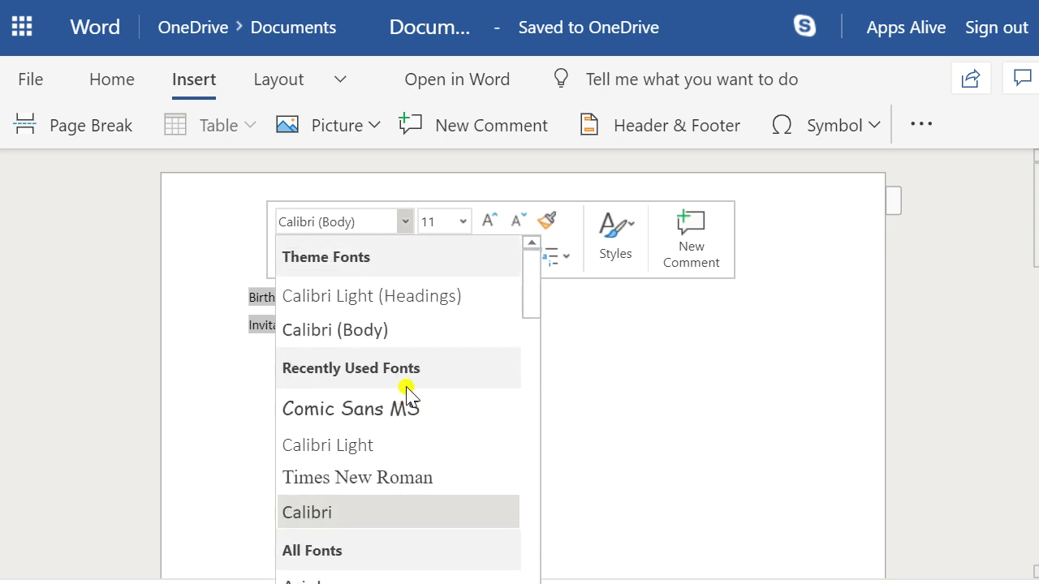
pyautogui.scroll(-6, 410, 397)
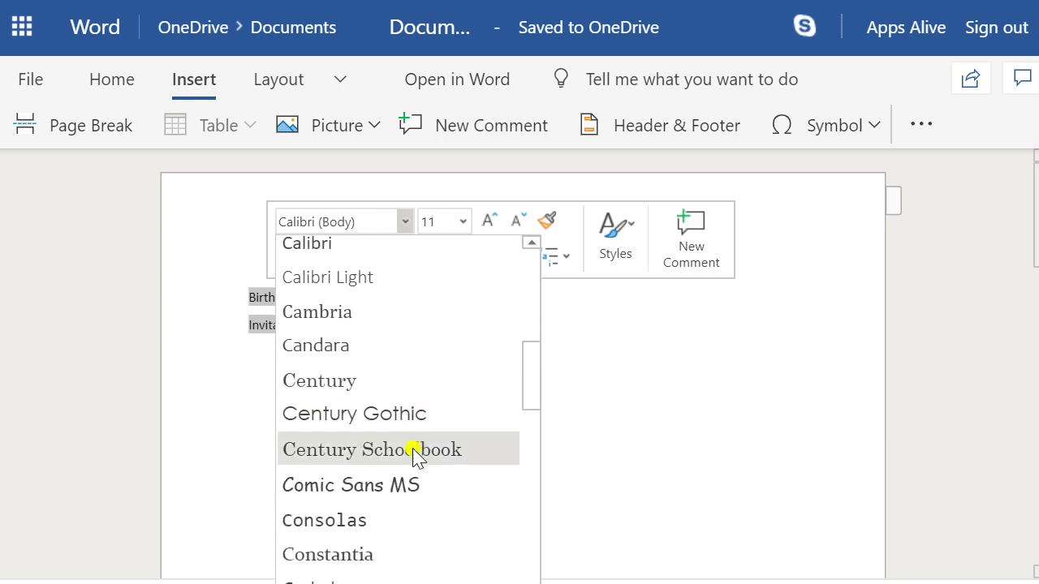
pyautogui.click(408, 485)
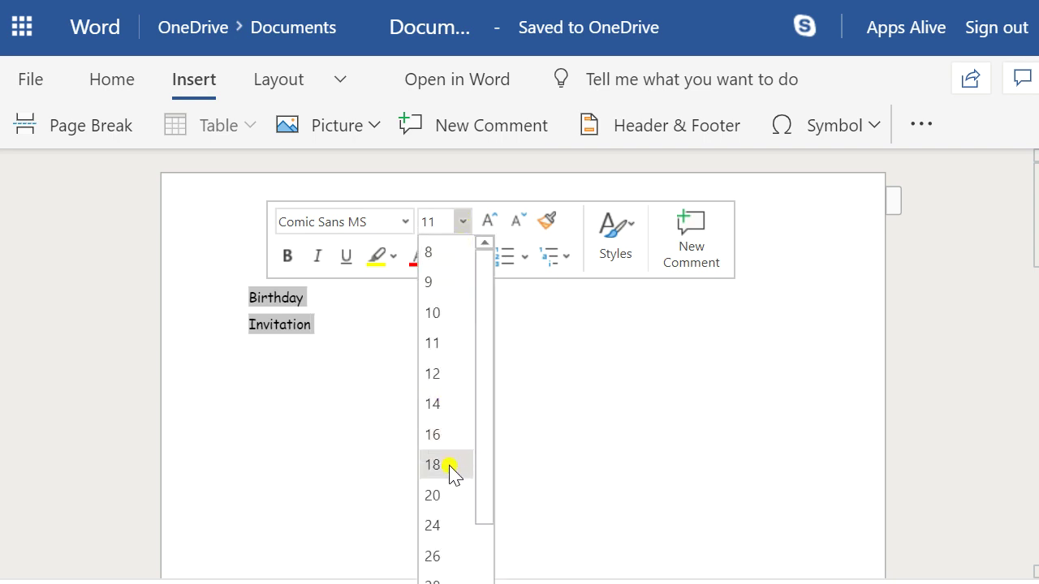
# Enlarge the "Birthday Invitation" title to 48 pt and reduce it by two font-size increments.
pyautogui.scroll(-1, 448, 470)
pyautogui.click(432, 560)
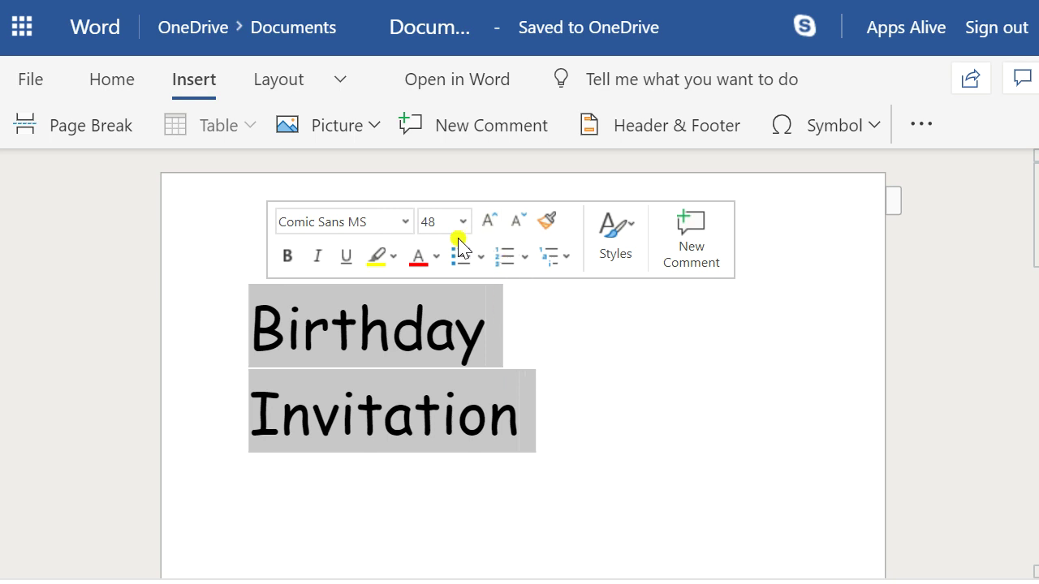
pyautogui.click(516, 222)
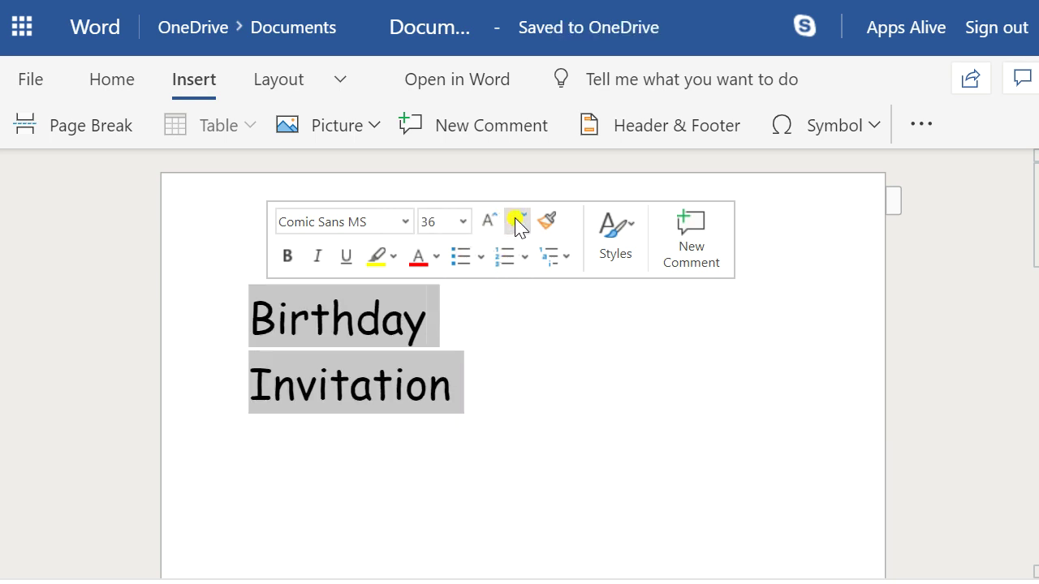
pyautogui.click(516, 221)
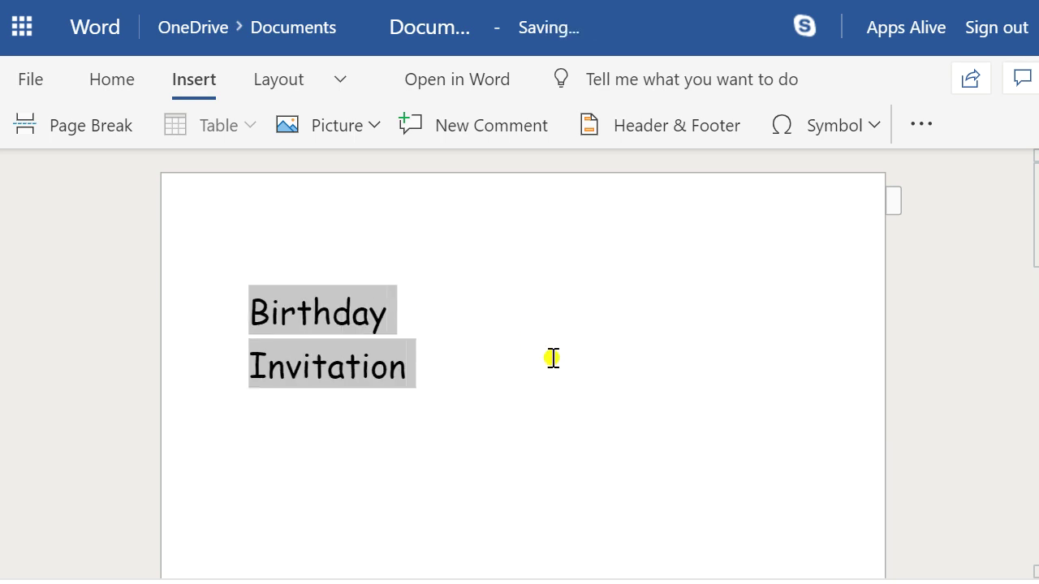
pyautogui.click(424, 376)
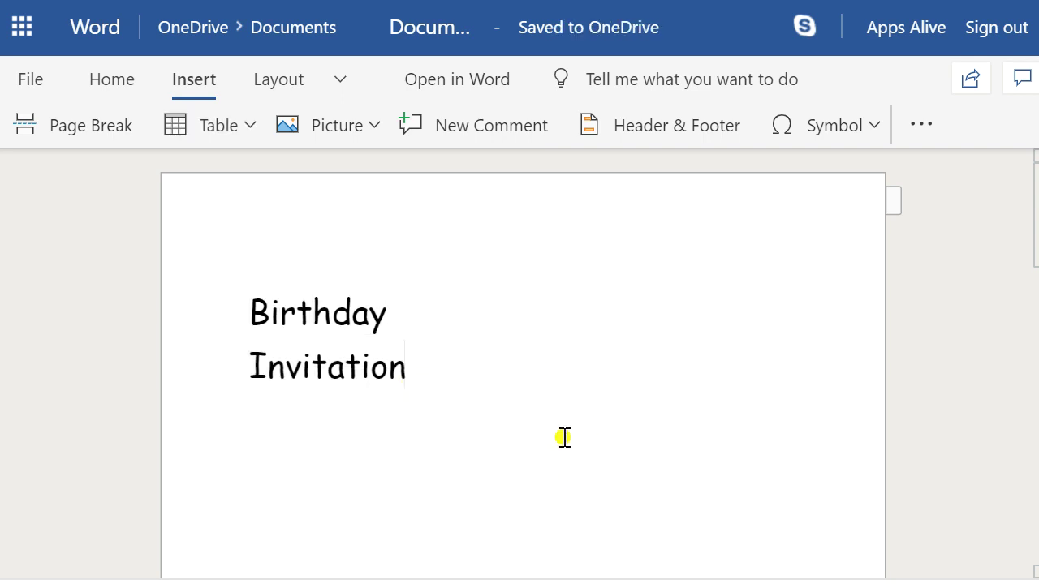
# Capture the "Birthday Invitation" title with Snipping Tool, copy the snip and return to the Word document.
pyautogui.press('Return')
pyautogui.click(705, 294)
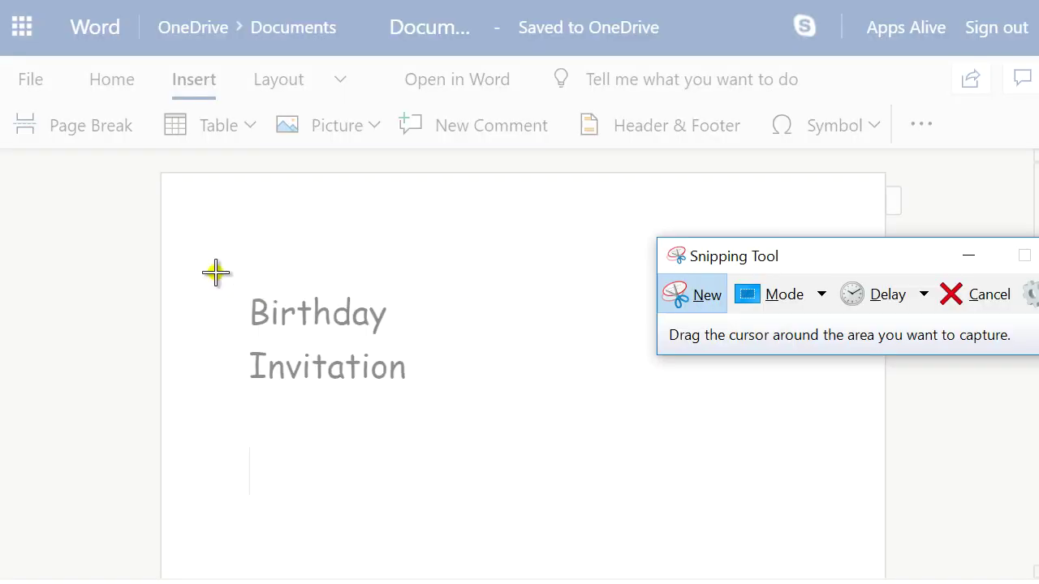
pyautogui.moveTo(216, 273); pyautogui.dragTo(436, 418)
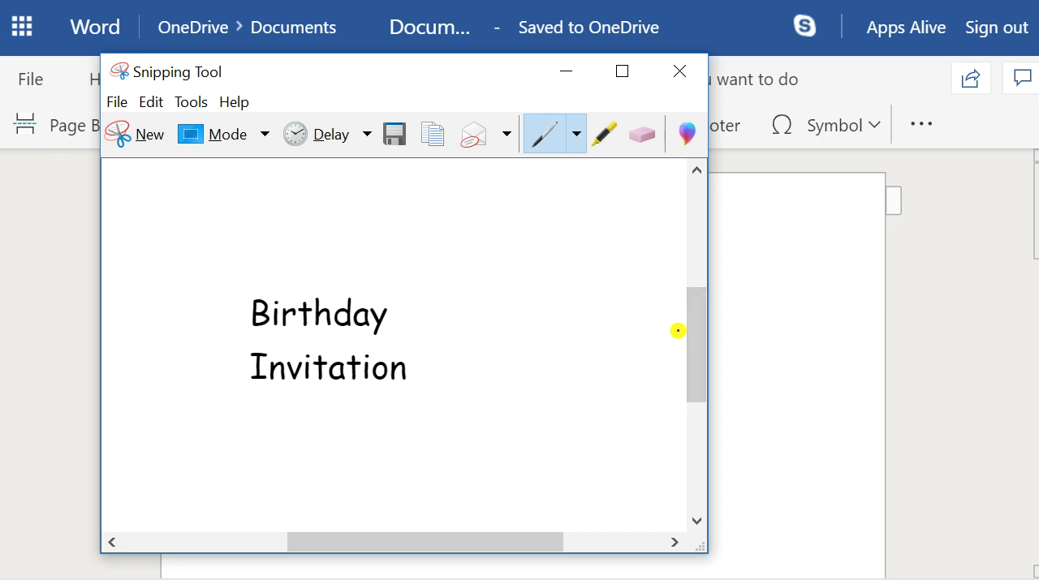
pyautogui.click(433, 134)
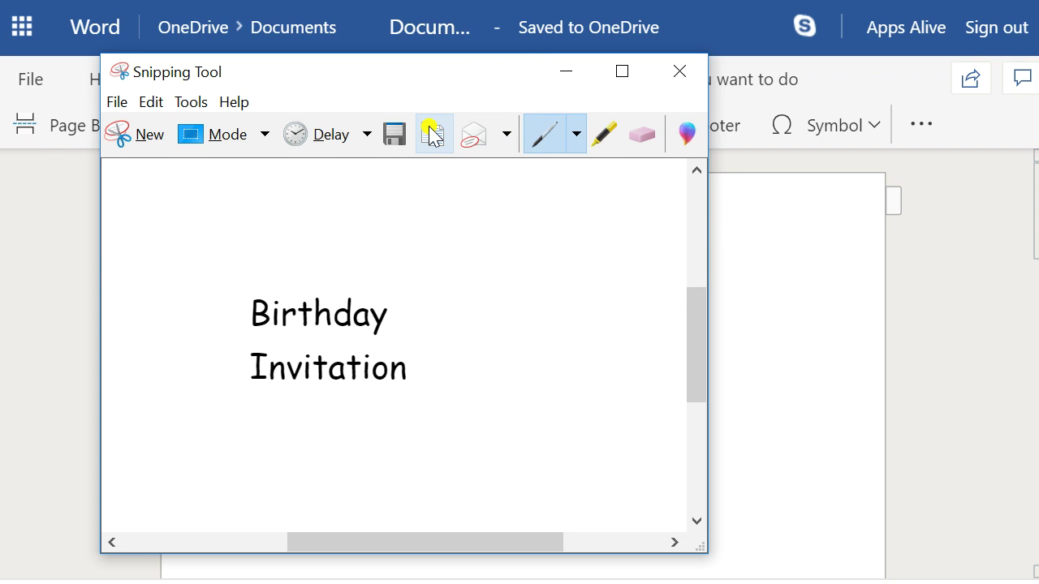
pyautogui.click(779, 341)
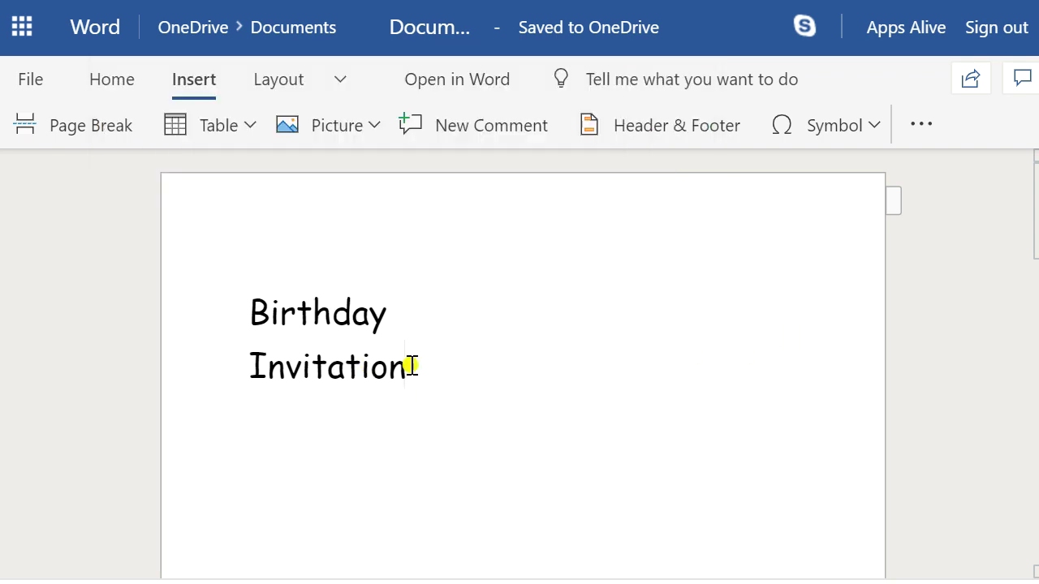
# Replace the typed "Birthday Invitation" title with the copied snip as a picture.
pyautogui.moveTo(360, 366); pyautogui.dragTo(235, 311)
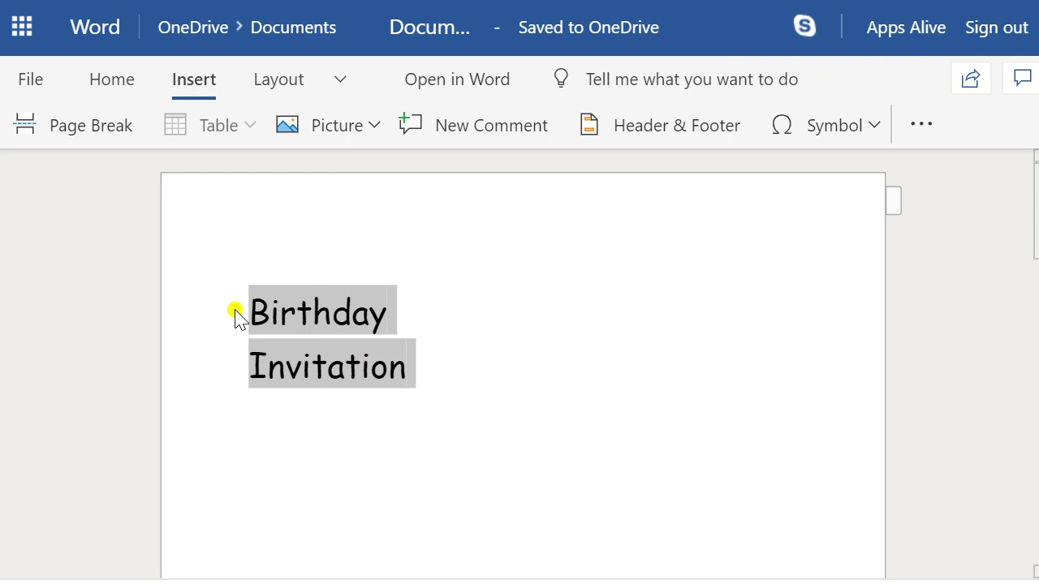
pyautogui.press('Delete')
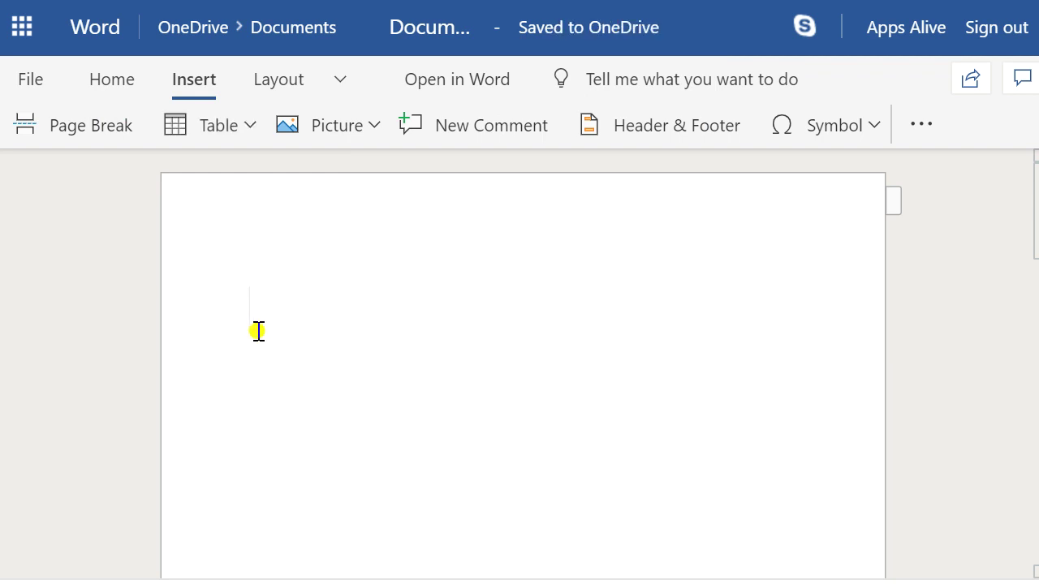
pyautogui.hotkey('ctrl', 'v')
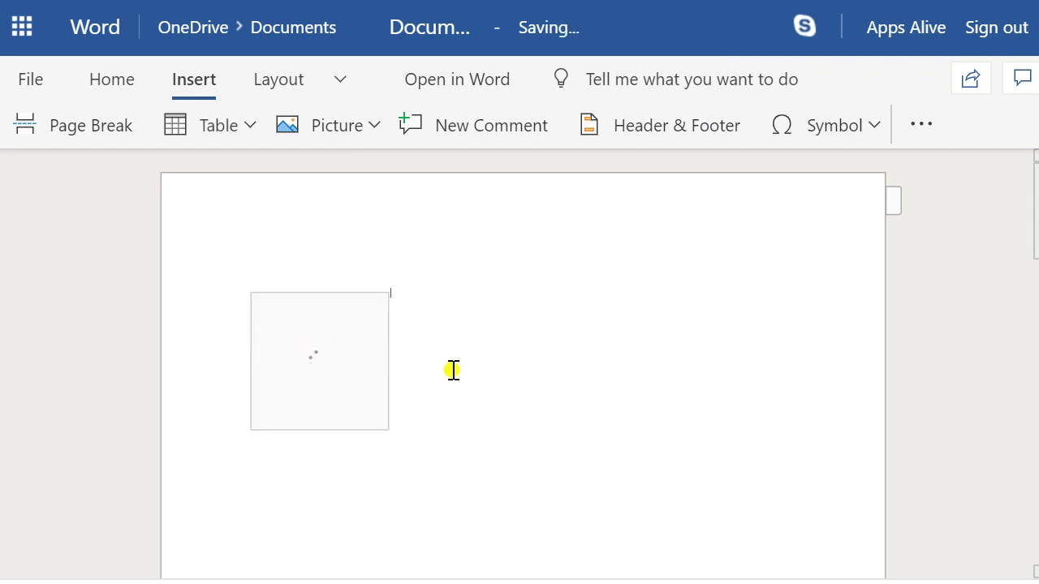
# Rotate the "Birthday Invitation" title picture by about 180° so it is upside down.
pyautogui.click(354, 332)
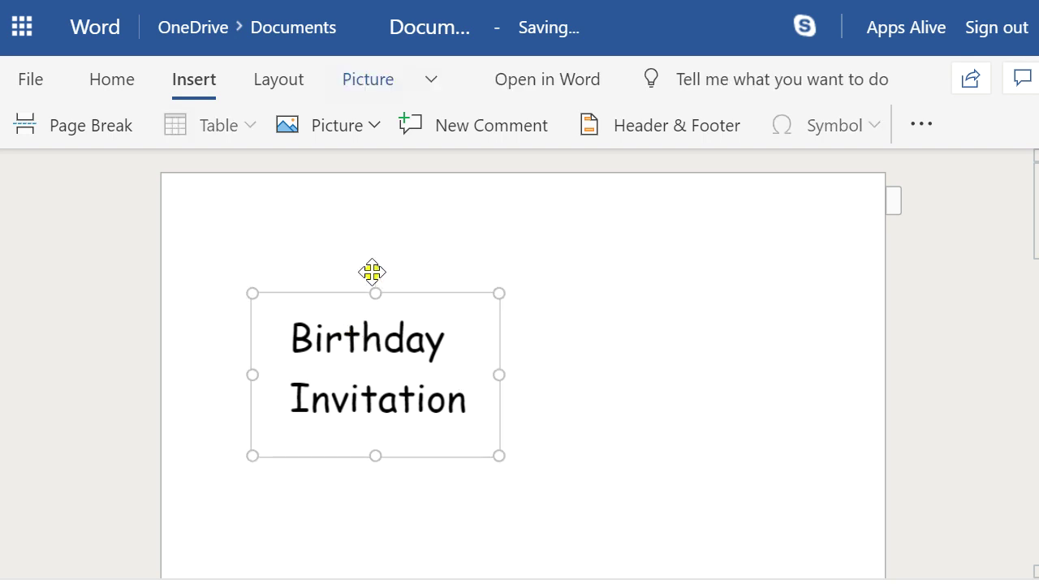
pyautogui.moveTo(376, 271); pyautogui.dragTo(386, 497)
pyautogui.click(568, 437)
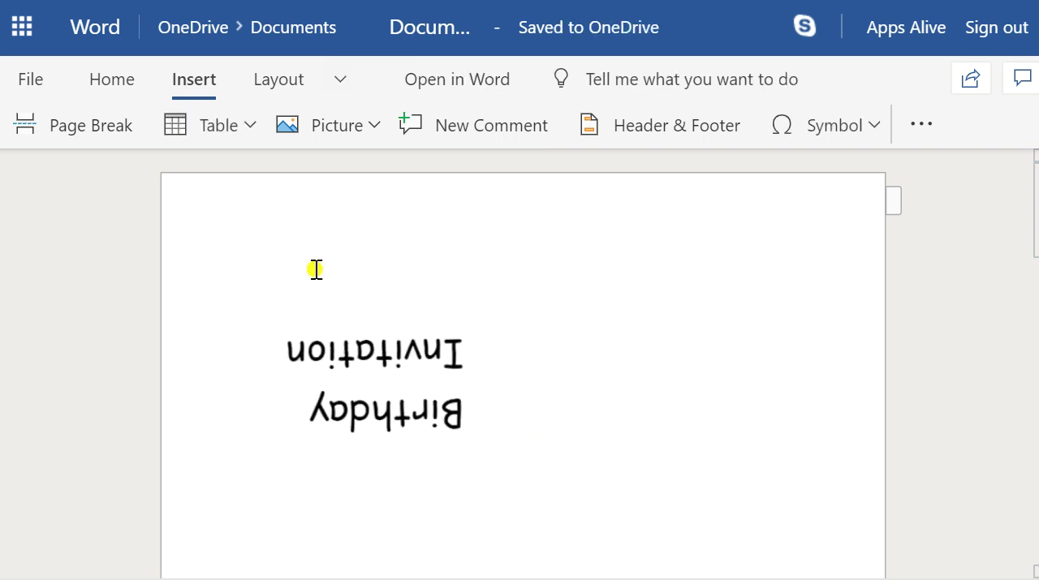
# Examine the available sources for inserting a picture into the document.
pyautogui.click(335, 133)
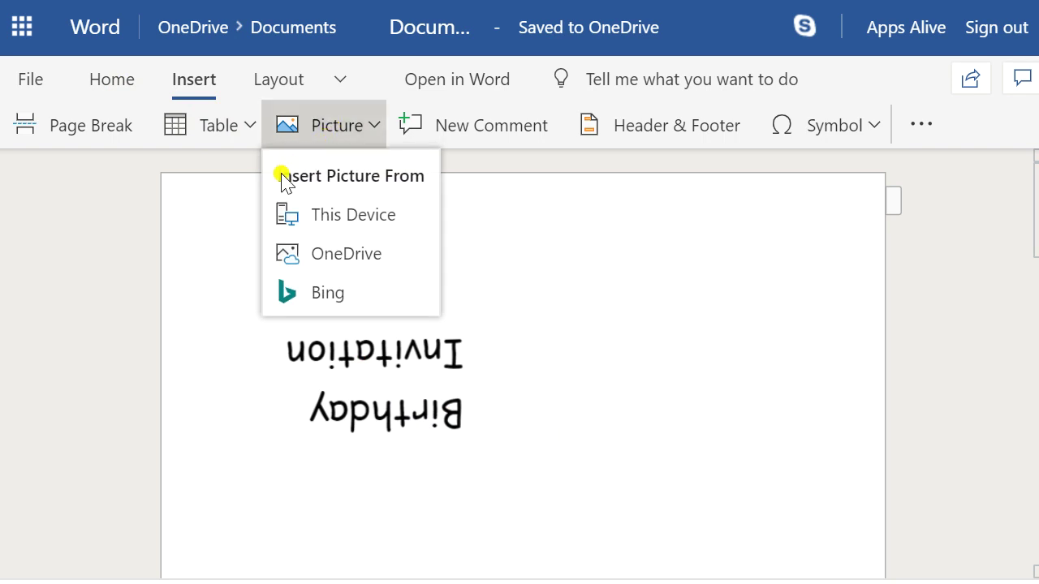
pyautogui.click(591, 399)
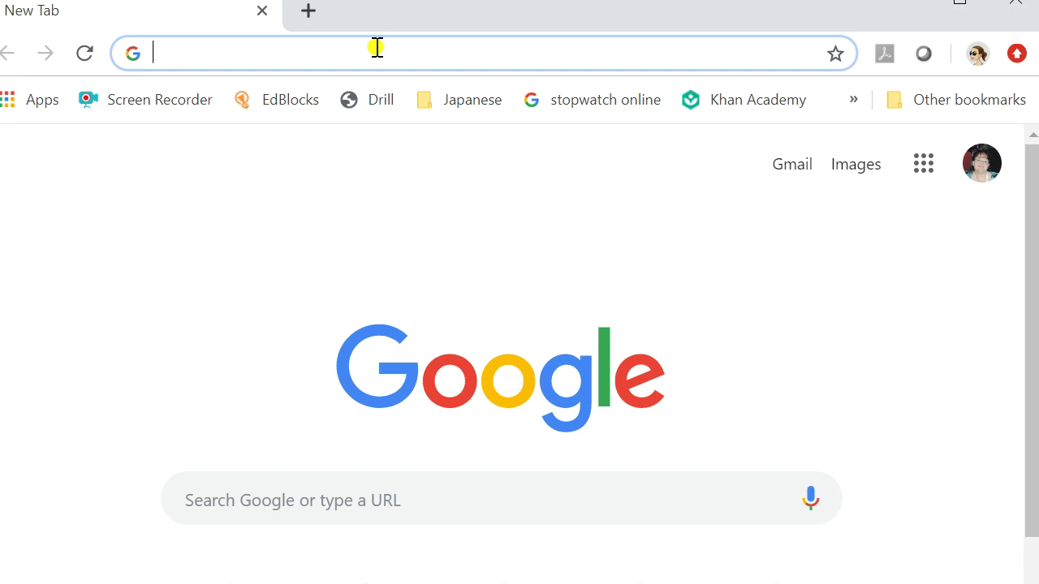
# Open the Pixabay stock image website in the new browser tab.
pyautogui.write('www.p')
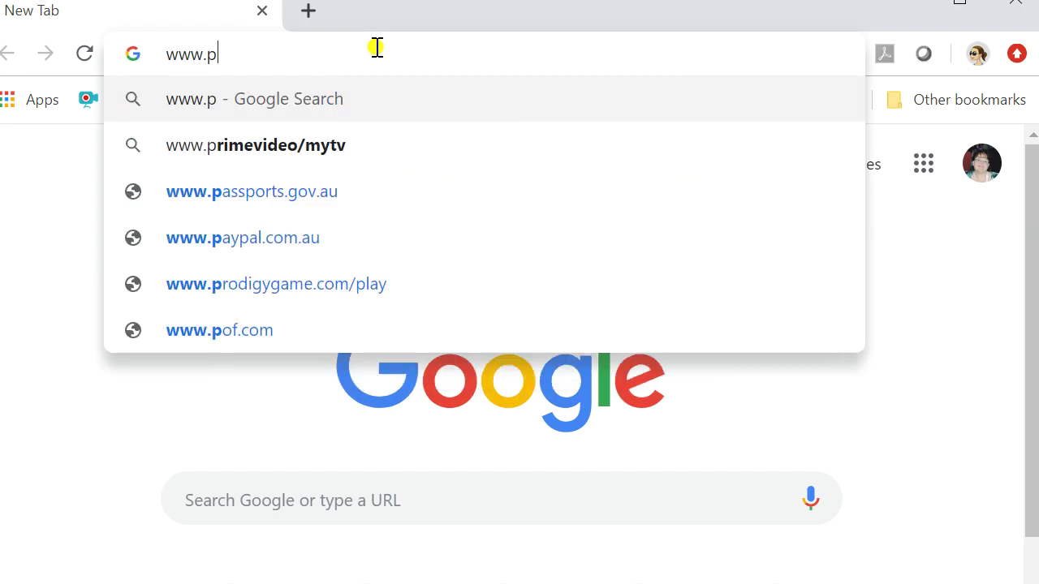
pyautogui.write('ixa')
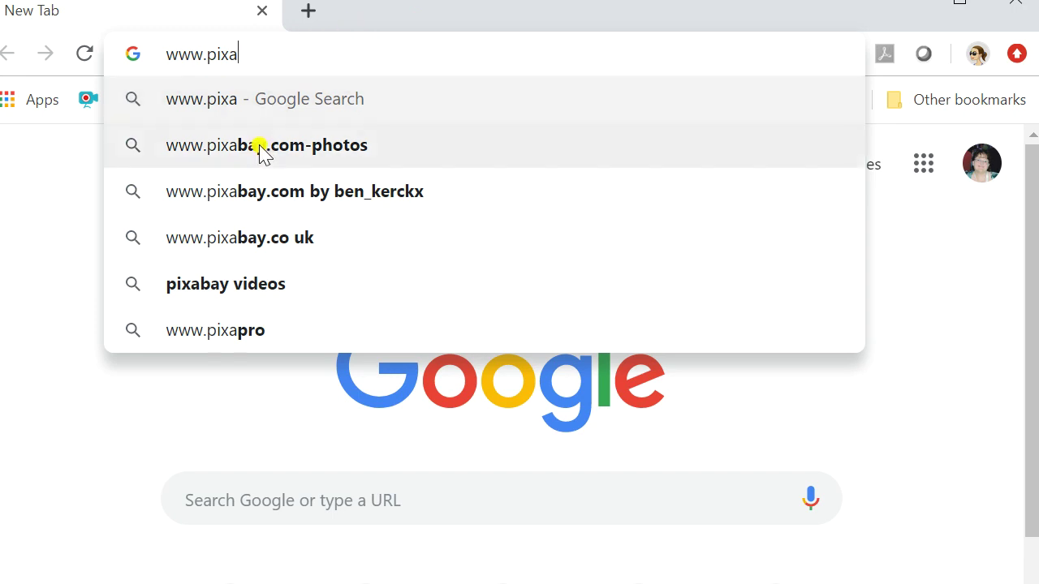
pyautogui.click(262, 149)
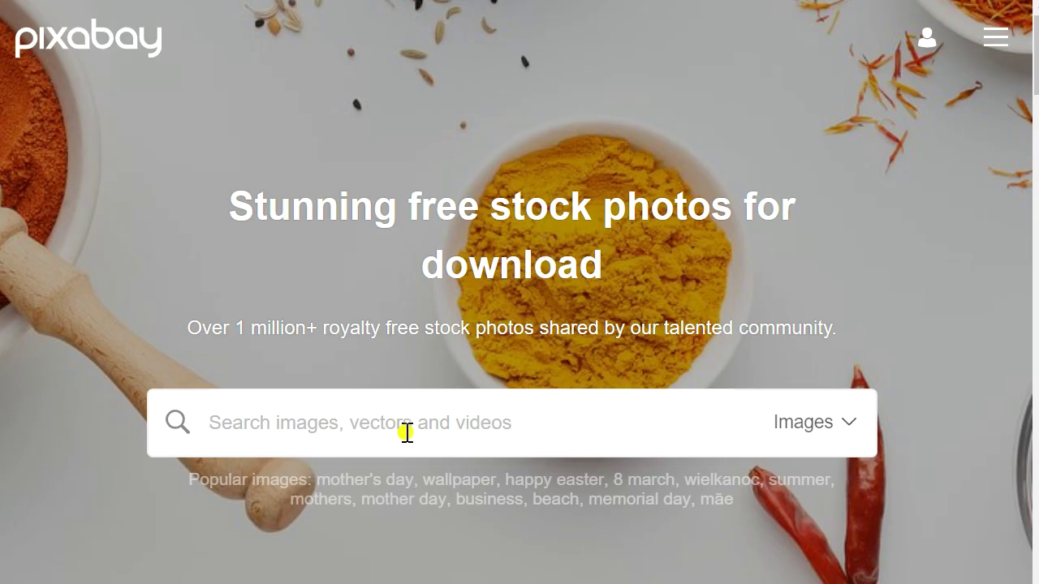
# Search Pixabay for "ballons".
pyautogui.write('ballo')
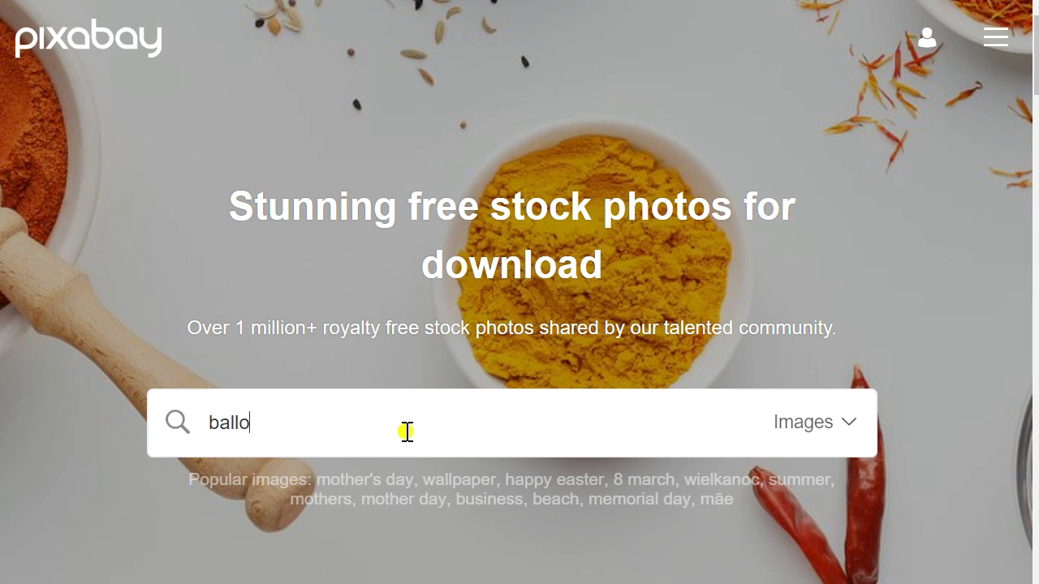
pyautogui.write('ns')
pyautogui.click(231, 475)
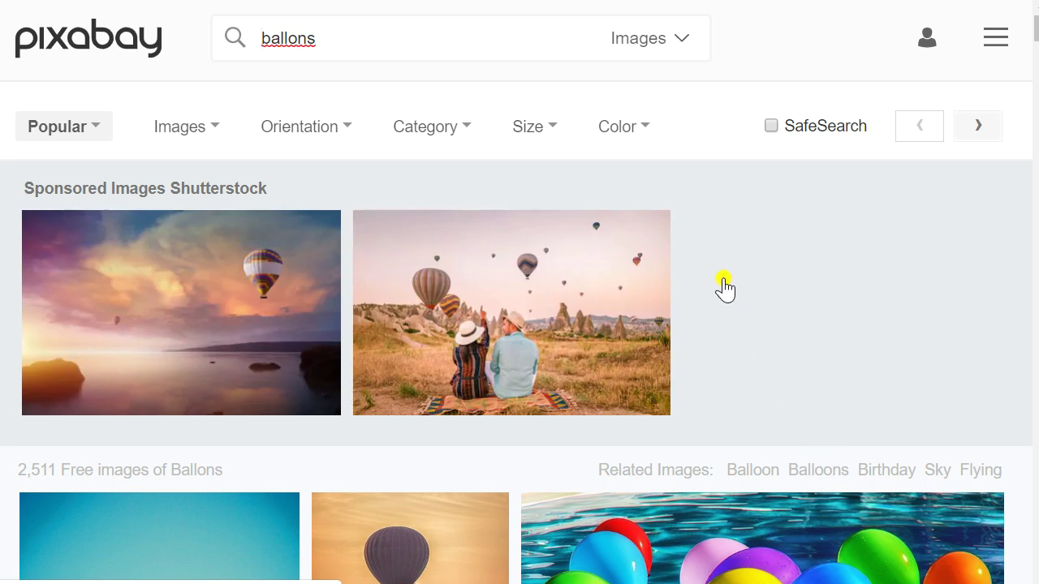
# Limit the balloon search results to illustrations.
pyautogui.scroll(-15, 722, 280)
pyautogui.scroll(15, 620, 294)
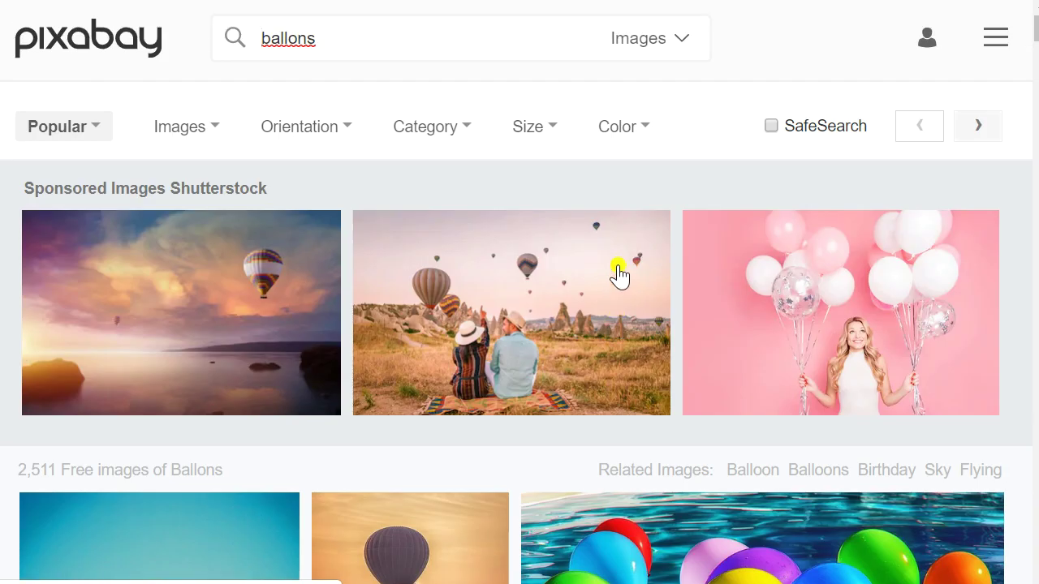
pyautogui.click(673, 39)
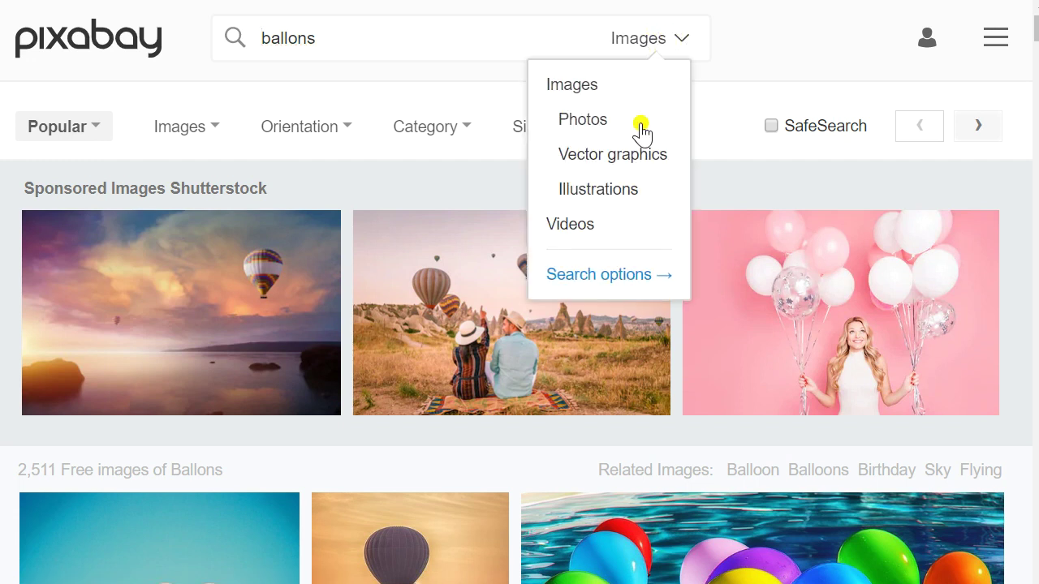
pyautogui.click(597, 190)
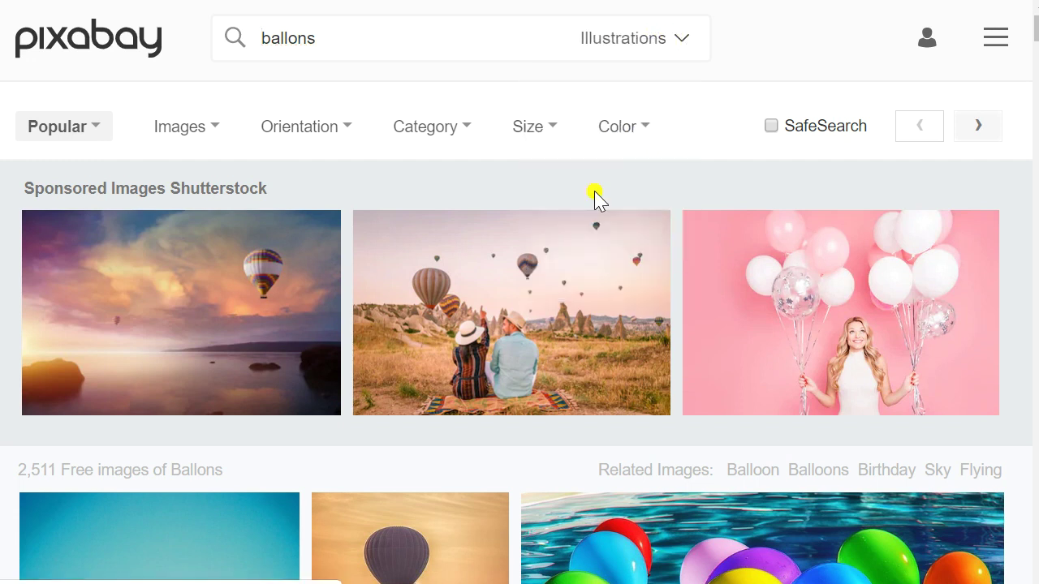
# Look through the balloon illustrations for a picture that suits the birthday invitation.
pyautogui.scroll(-5, 532, 192)
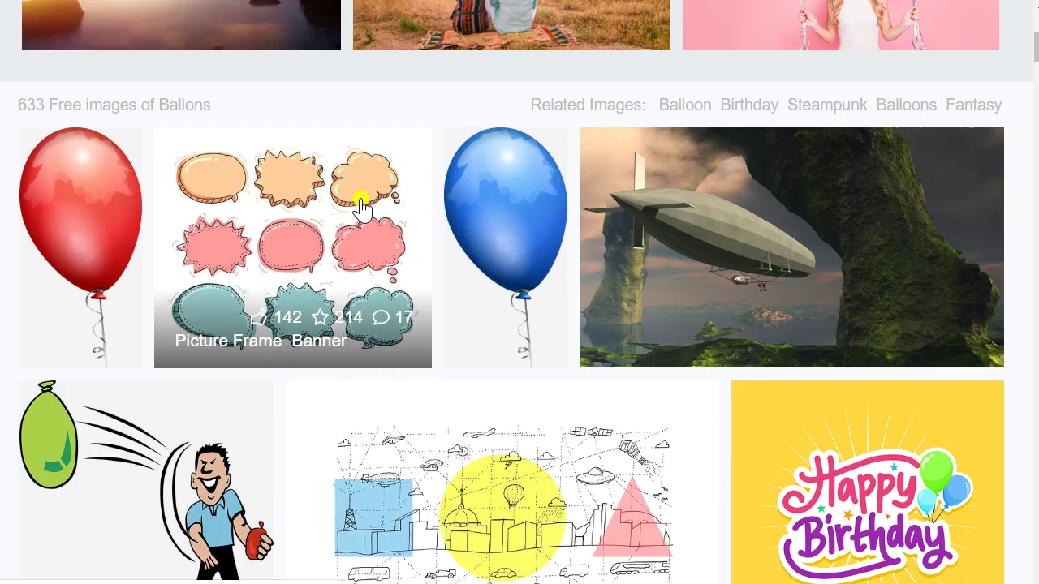
pyautogui.scroll(-5, 503, 105)
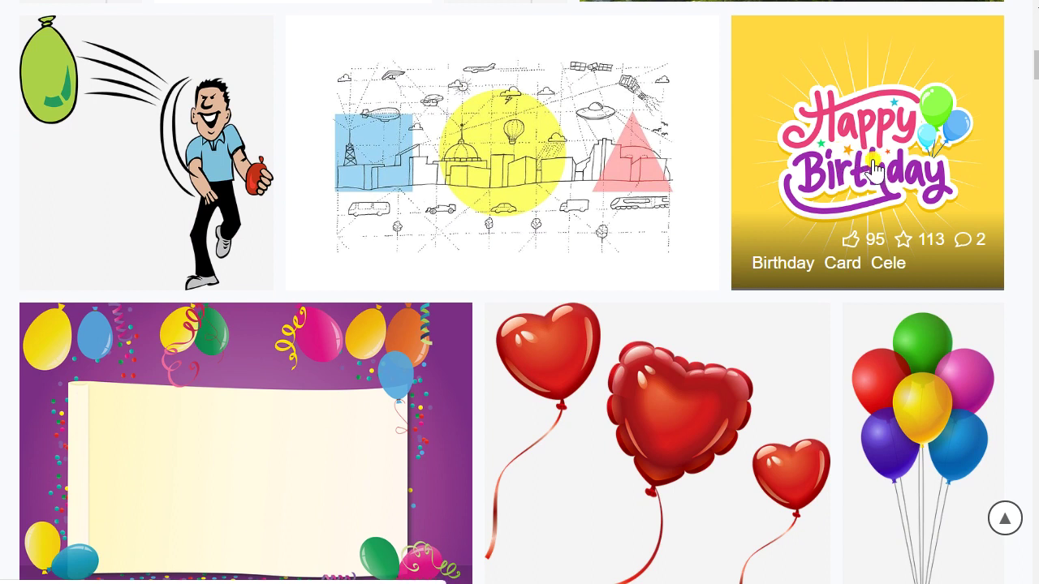
pyautogui.scroll(-5, 847, 164)
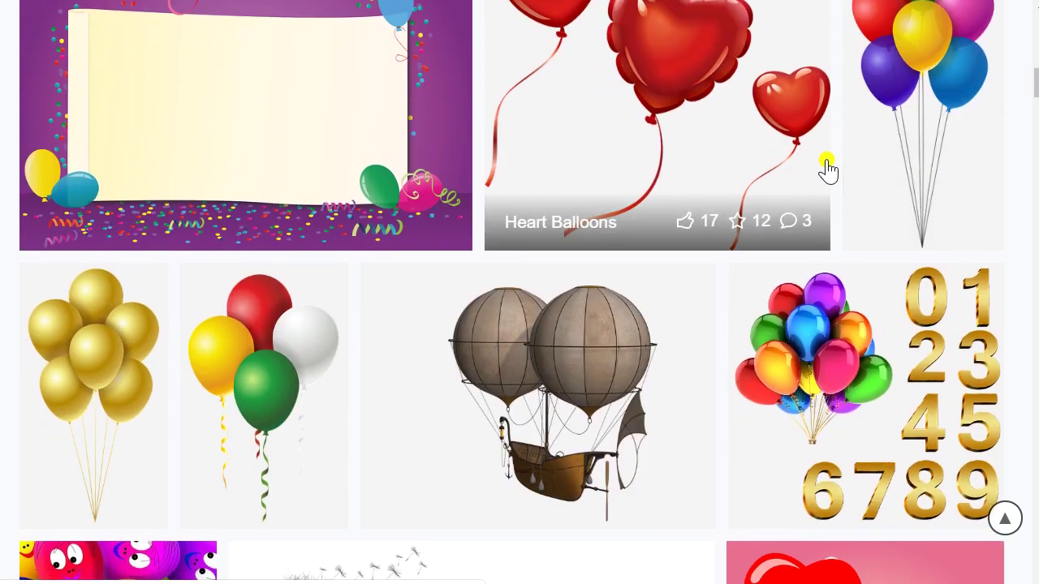
pyautogui.scroll(-3, 826, 168)
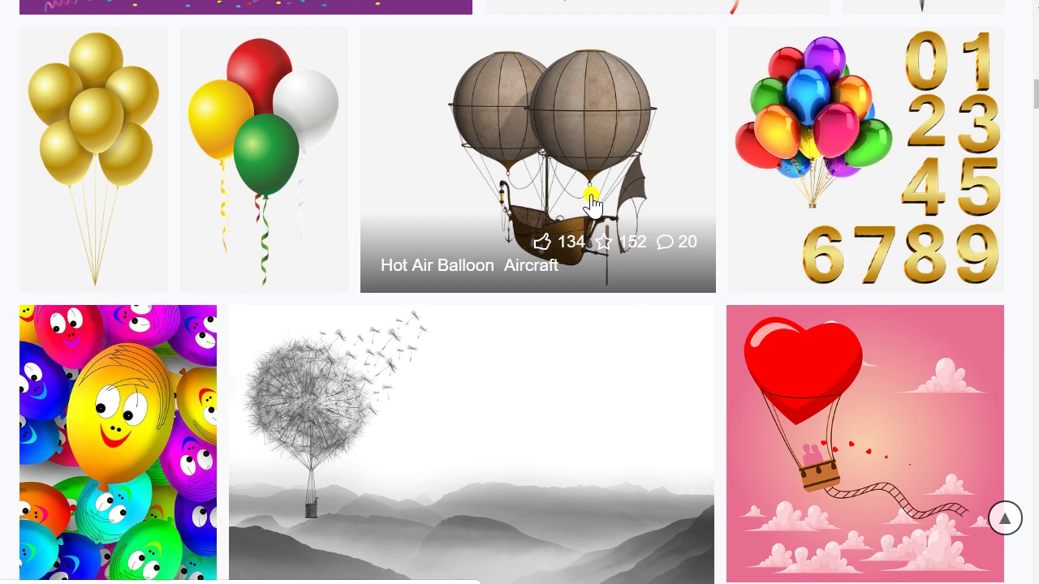
pyautogui.scroll(-2, 593, 205)
pyautogui.scroll(-4, 593, 205)
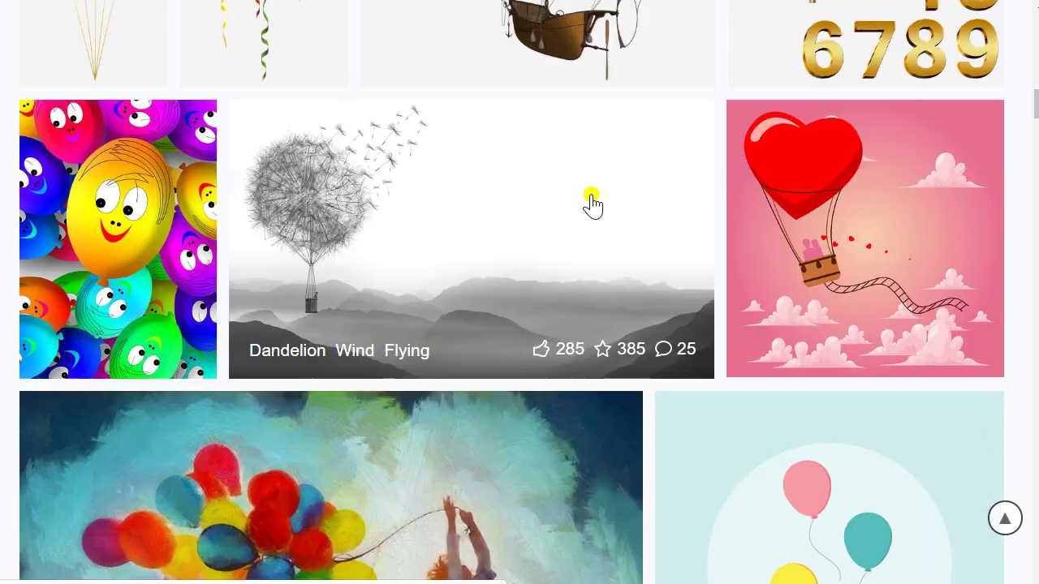
pyautogui.scroll(6, 592, 202)
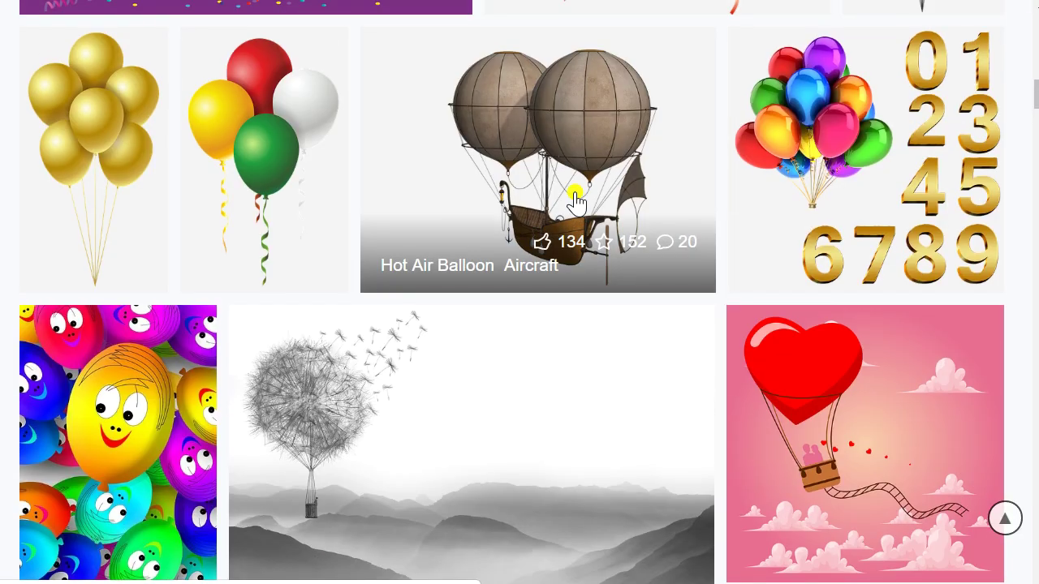
pyautogui.scroll(5, 576, 202)
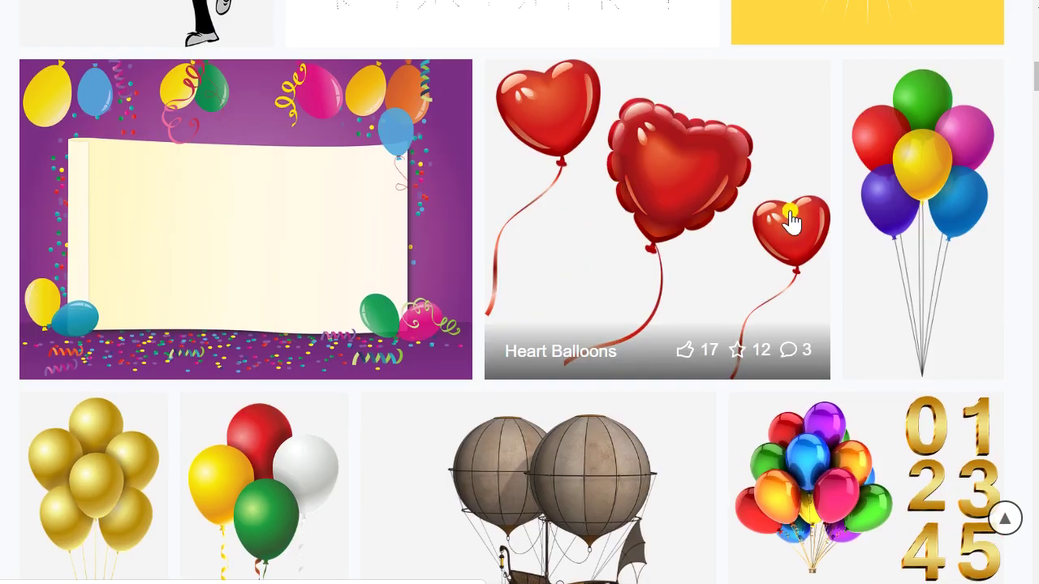
pyautogui.scroll(6, 899, 193)
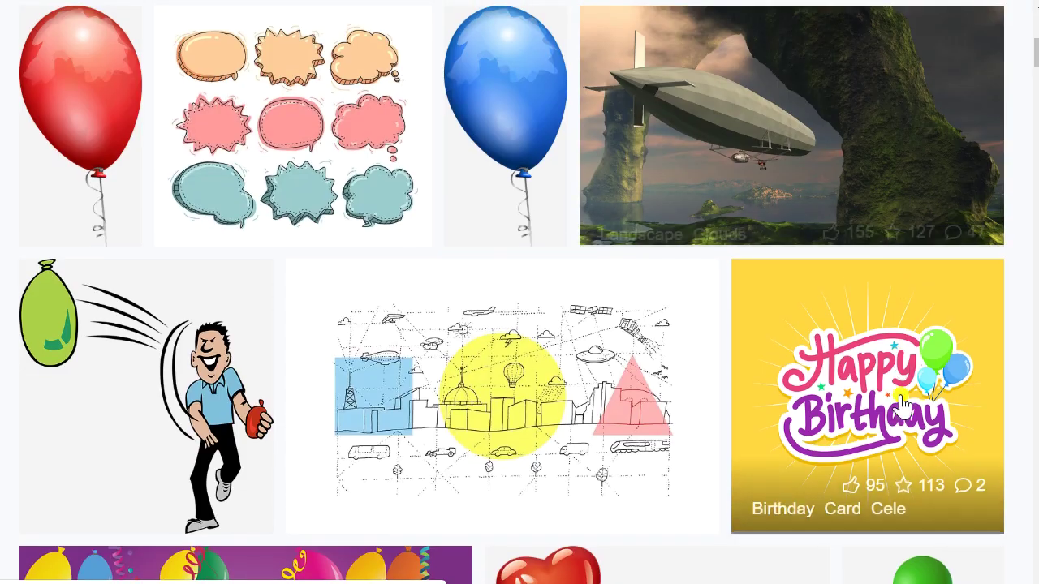
pyautogui.scroll(-2, 901, 439)
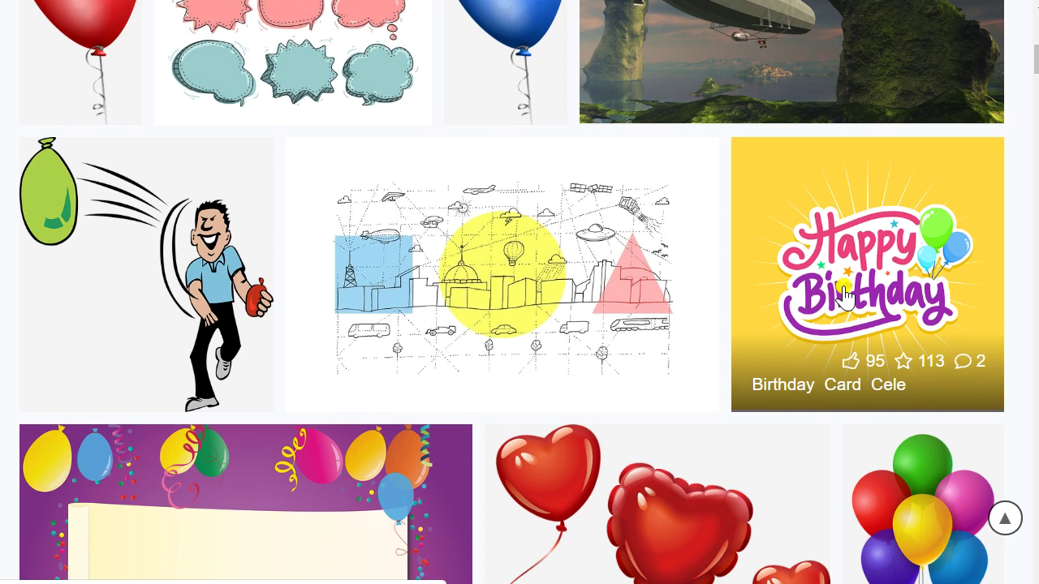
pyautogui.scroll(-3, 858, 381)
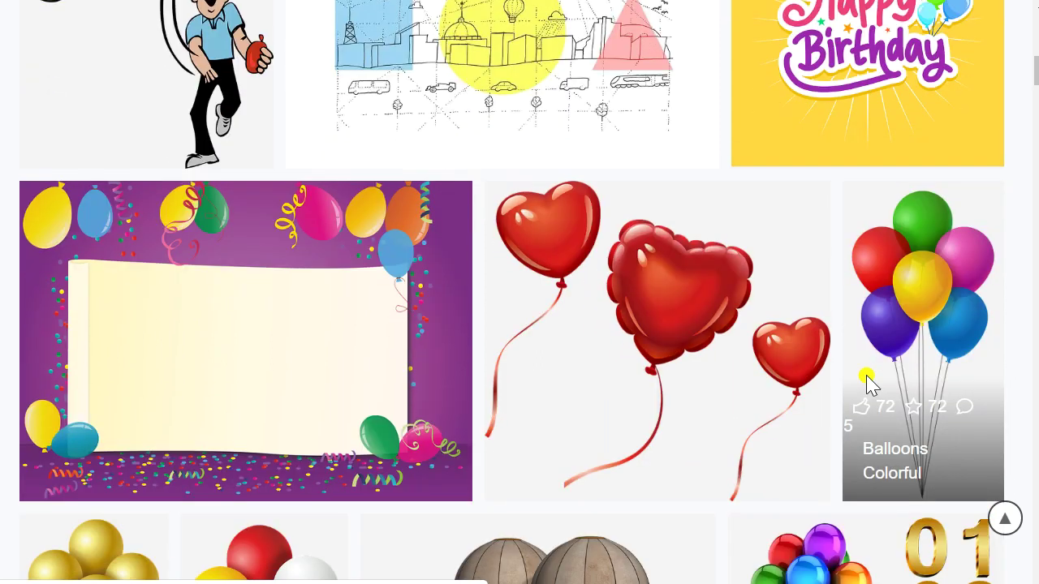
# Open the illustration of the bunch of six colourful balloons with a green one on top.
pyautogui.click(913, 321)
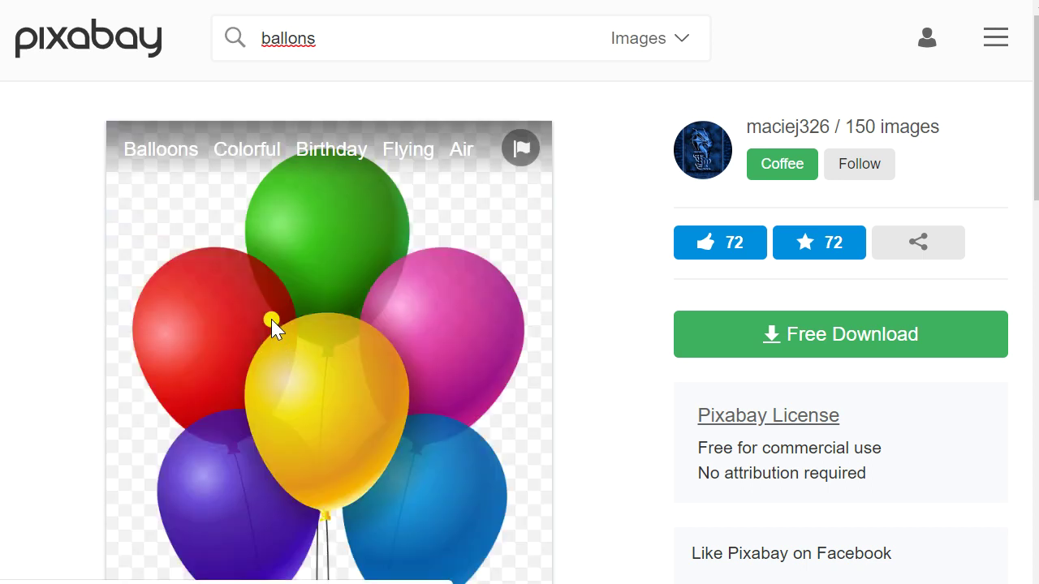
pyautogui.scroll(-5, 272, 323)
pyautogui.scroll(2, 272, 322)
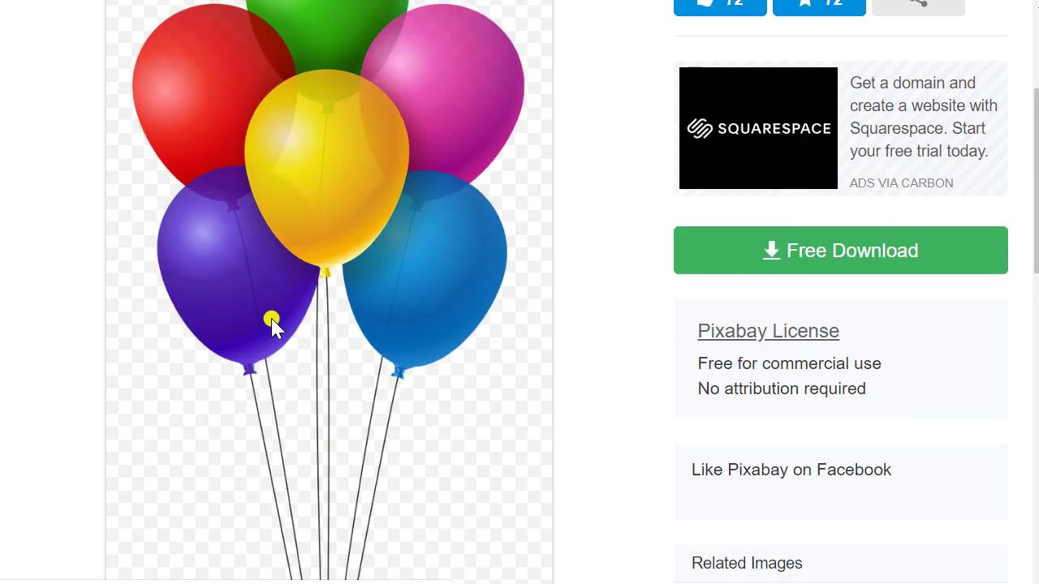
# Download the colourful balloons illustration as a 976×1920 PNG, completing the "I'm not a robot" check.
pyautogui.click(809, 254)
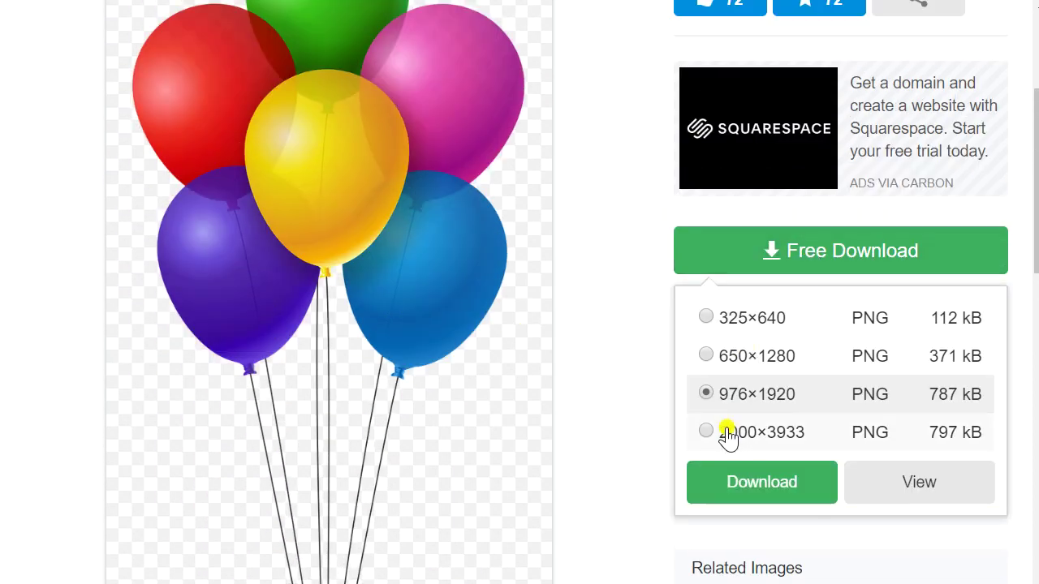
pyautogui.scroll(3, 747, 424)
pyautogui.scroll(-6, 759, 410)
pyautogui.click(747, 248)
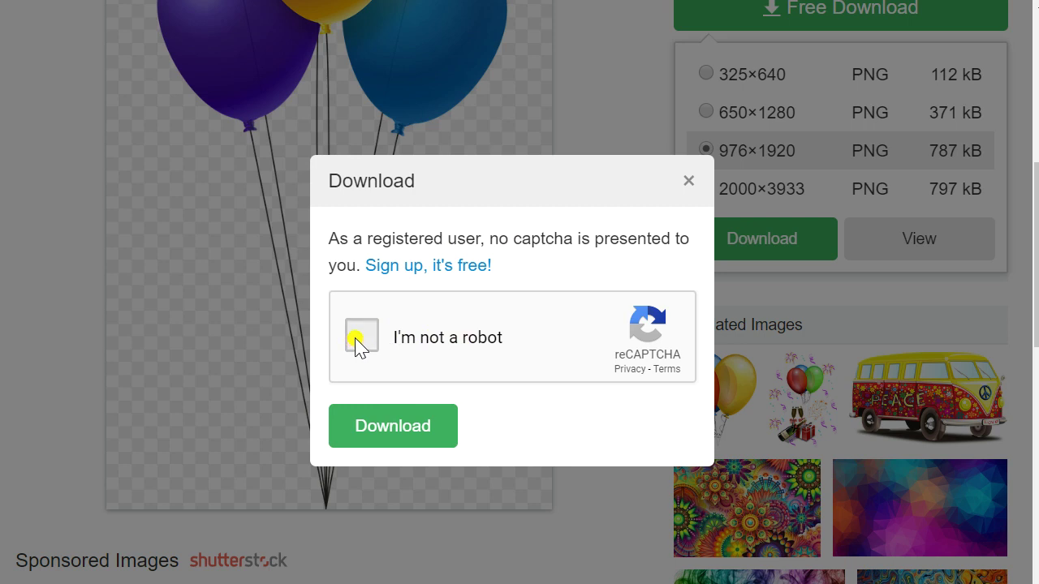
pyautogui.click(356, 341)
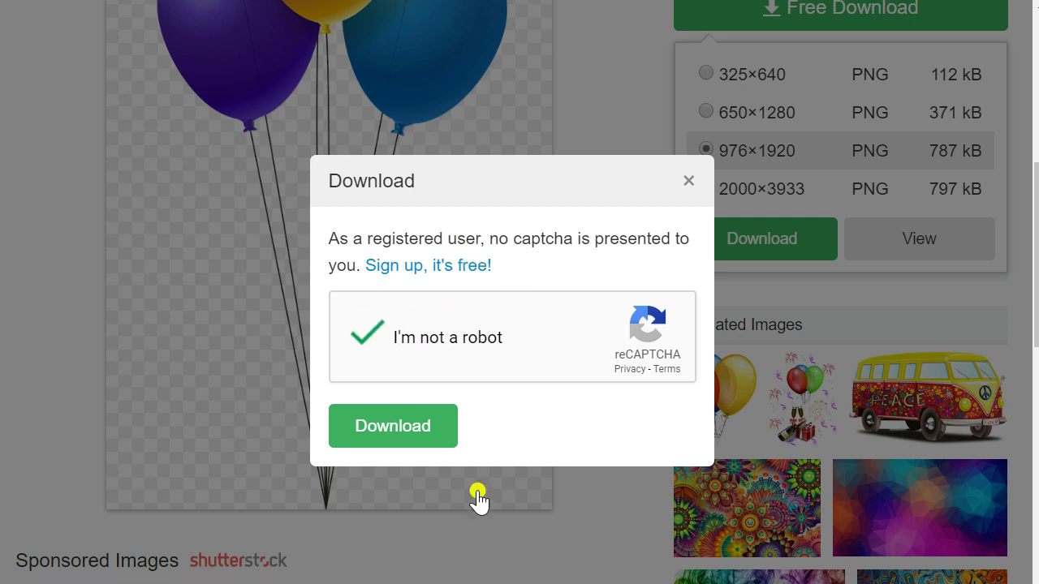
pyautogui.click(397, 432)
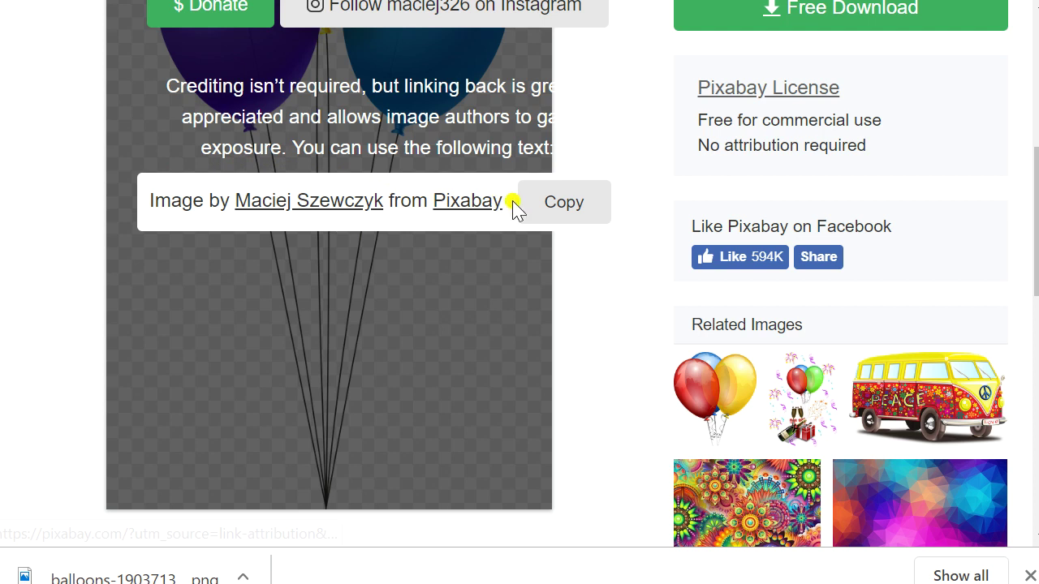
# Show the downloaded balloons PNG in its folder.
pyautogui.scroll(-3, 496, 240)
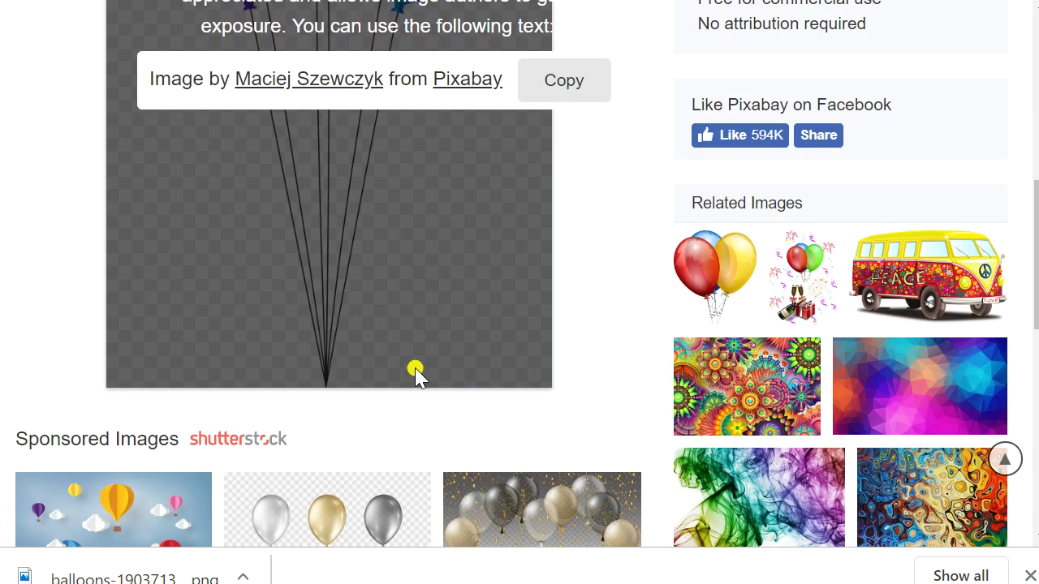
pyautogui.scroll(-3, 415, 371)
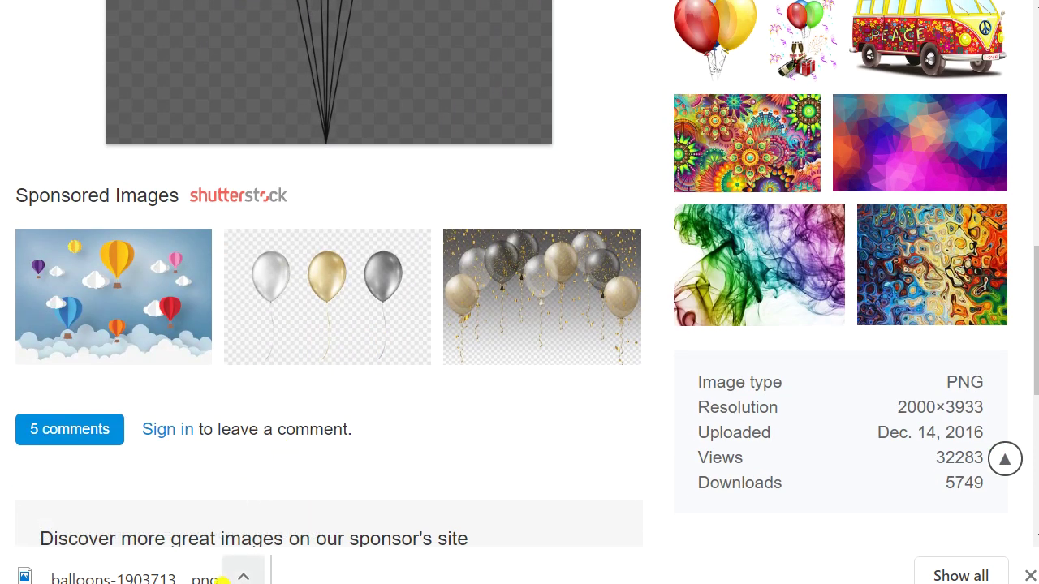
pyautogui.click(243, 576)
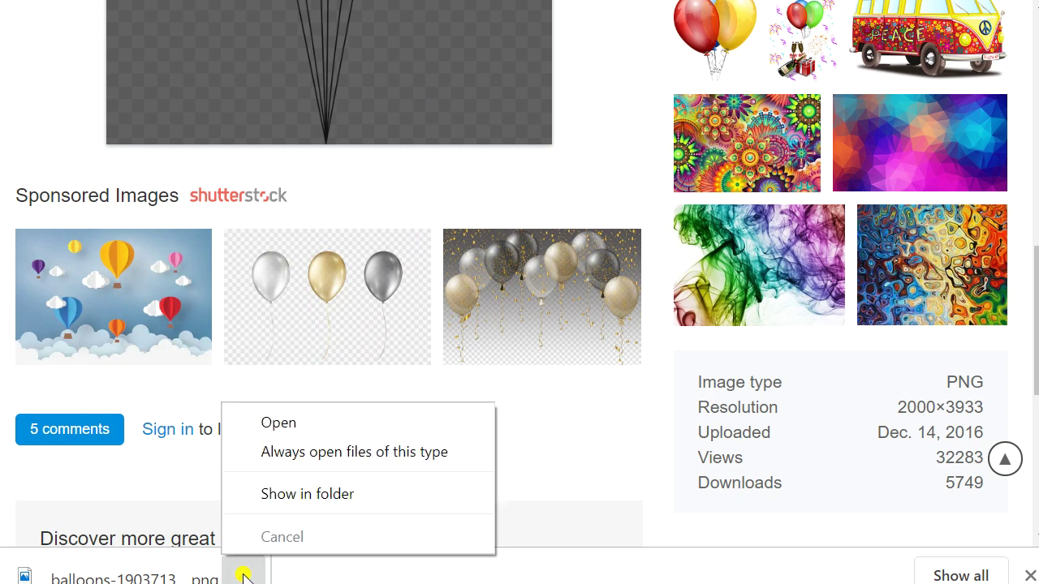
pyautogui.click(279, 494)
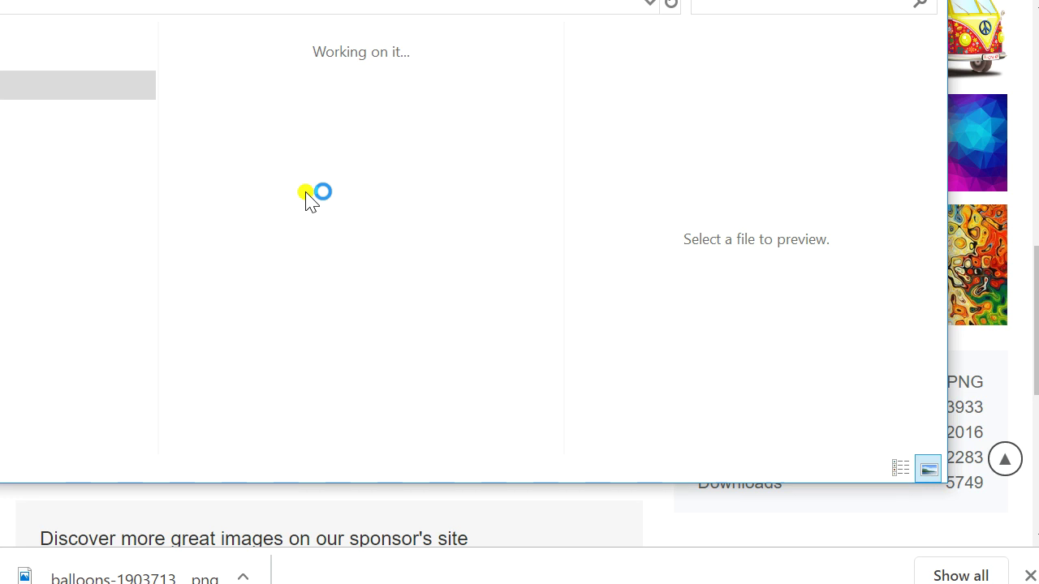
# Reposition the File Explorer window and move the balloons image from Downloads to the Pictures folder.
pyautogui.moveTo(299, 0); pyautogui.dragTo(542, 16)
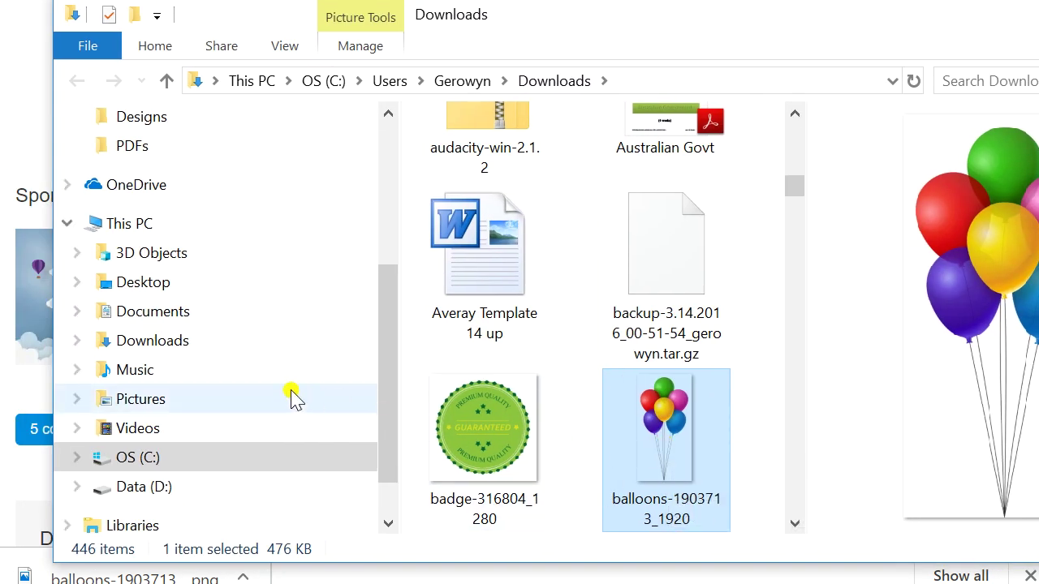
pyautogui.moveTo(387, 349); pyautogui.dragTo(387, 197)
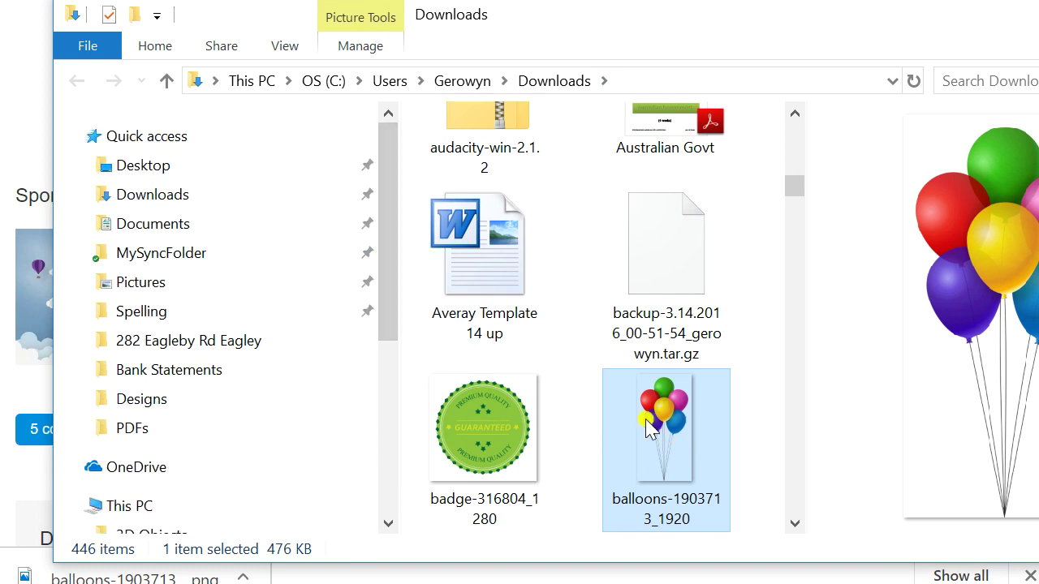
pyautogui.moveTo(676, 434); pyautogui.dragTo(138, 287)
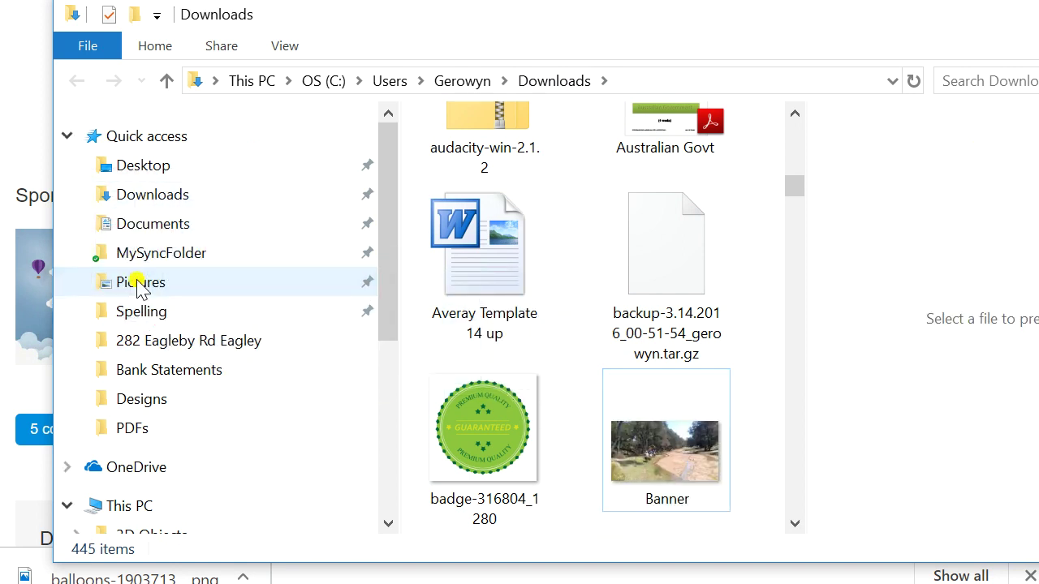
# Open the Pictures folder and check that the balloons image is there.
pyautogui.click(141, 285)
pyautogui.scroll(-5, 624, 323)
pyautogui.scroll(-3, 625, 325)
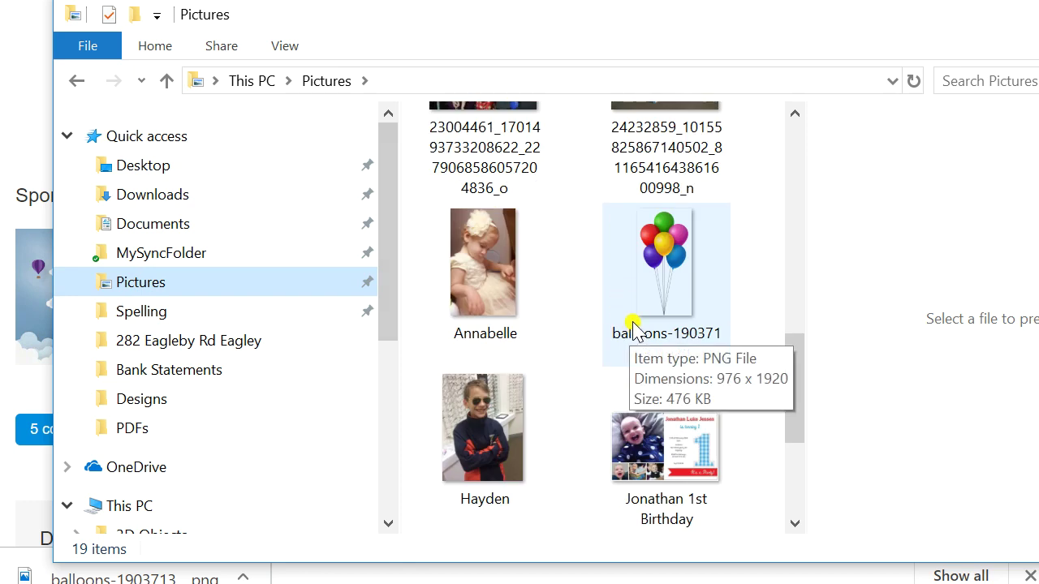
pyautogui.click(680, 294)
pyautogui.scroll(-3, 674, 294)
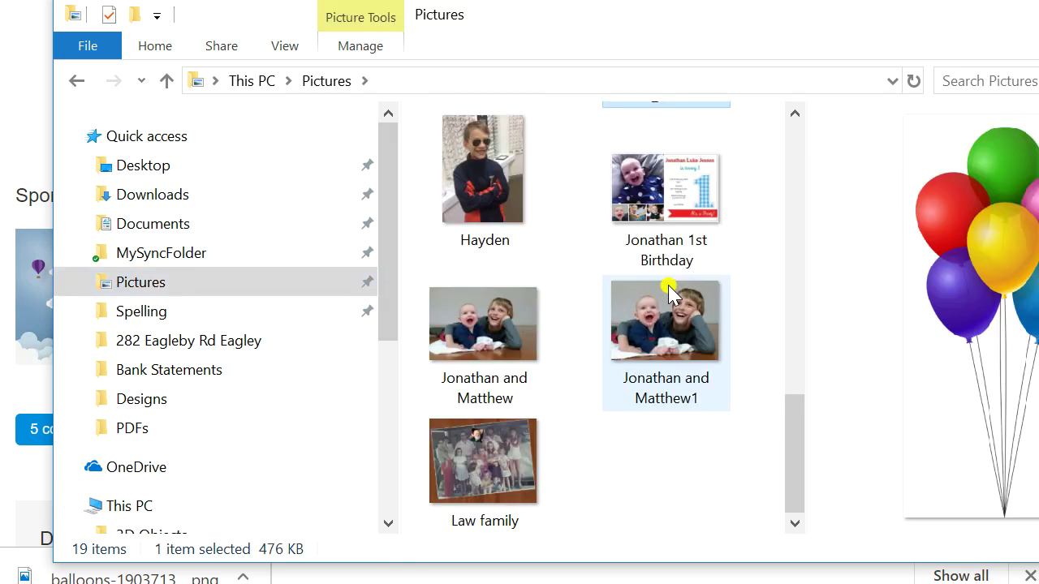
pyautogui.scroll(10, 669, 282)
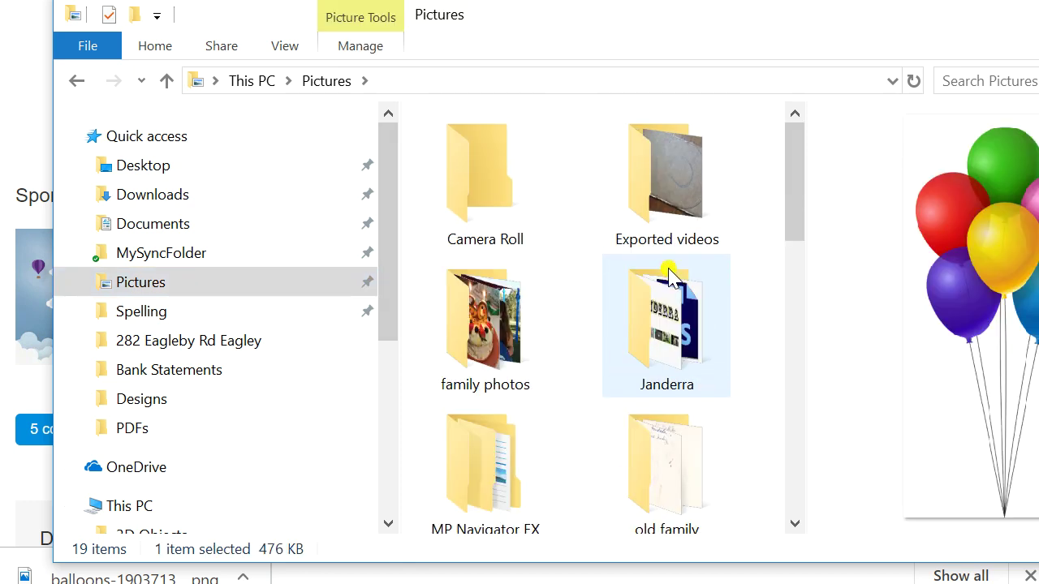
pyautogui.scroll(-1, 670, 279)
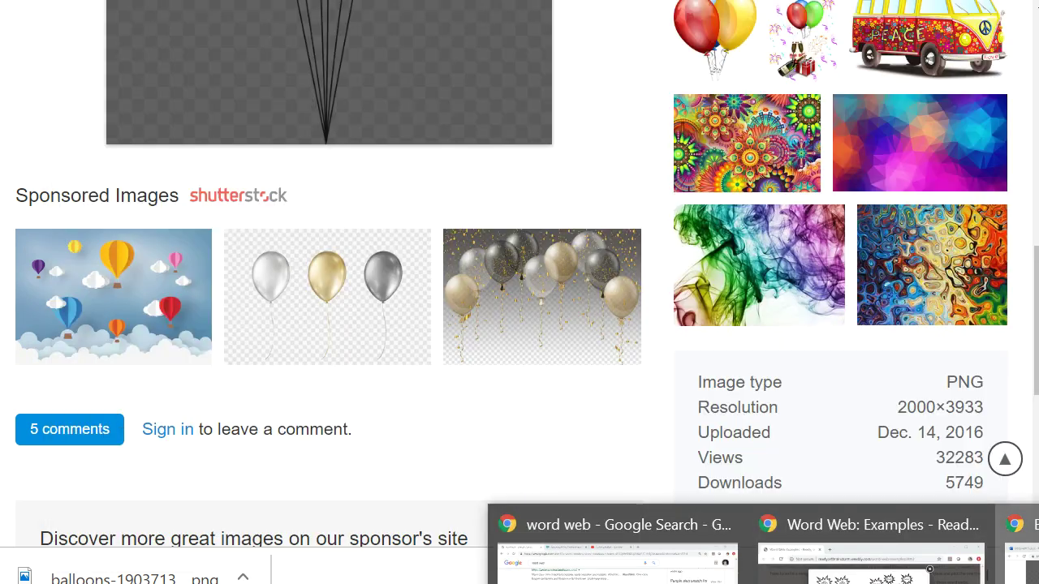
# Return to the Word document and insert the balloons PNG from the Pictures folder after the Birthday Invitation title picture.
pyautogui.hotkey('alt', 'Tab')
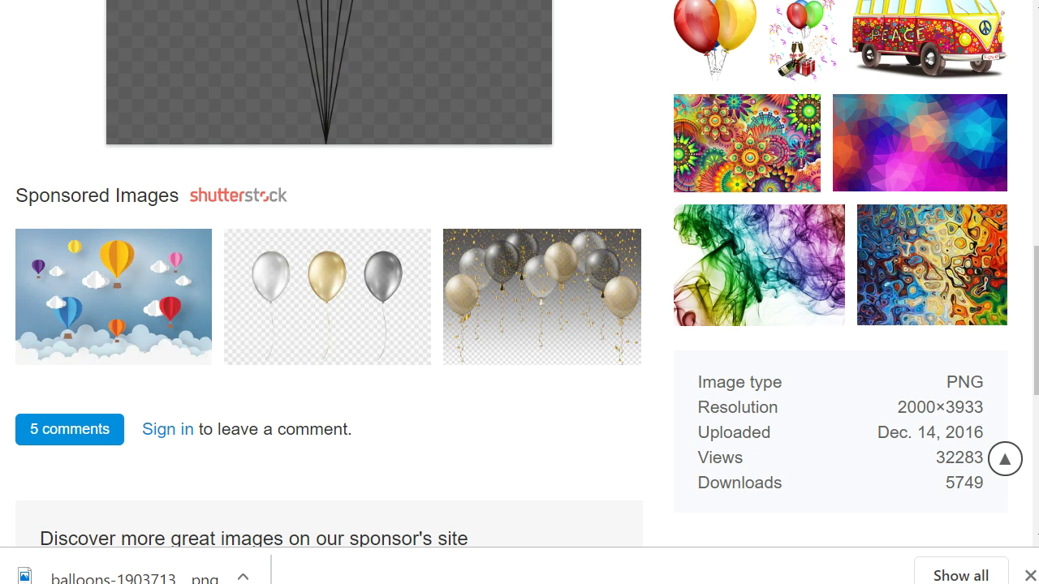
pyautogui.hotkey('ctrl', 'Tab')
pyautogui.scroll(-5, 493, 357)
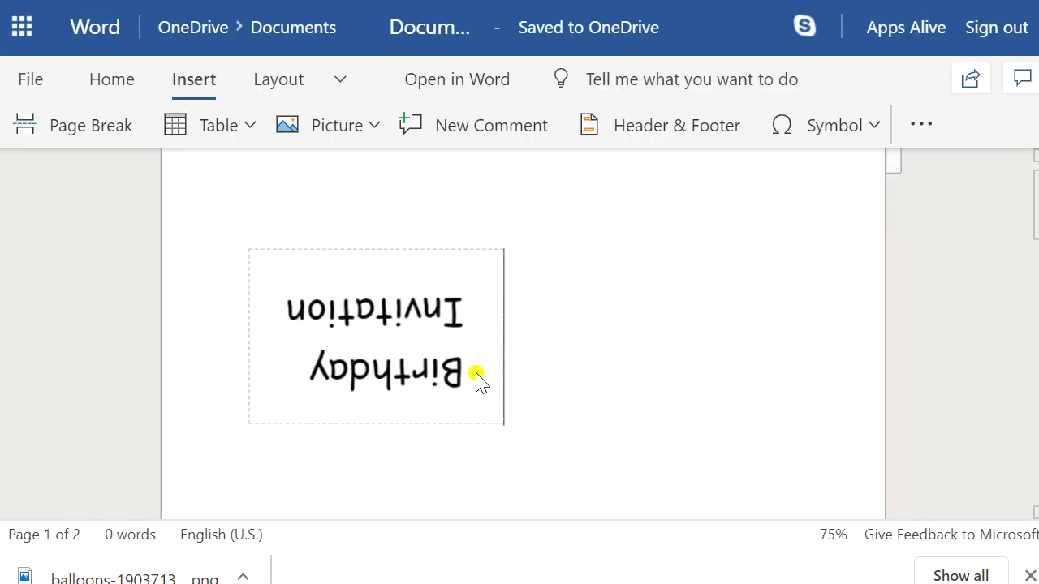
pyautogui.click(304, 128)
pyautogui.click(307, 212)
pyautogui.click(362, 294)
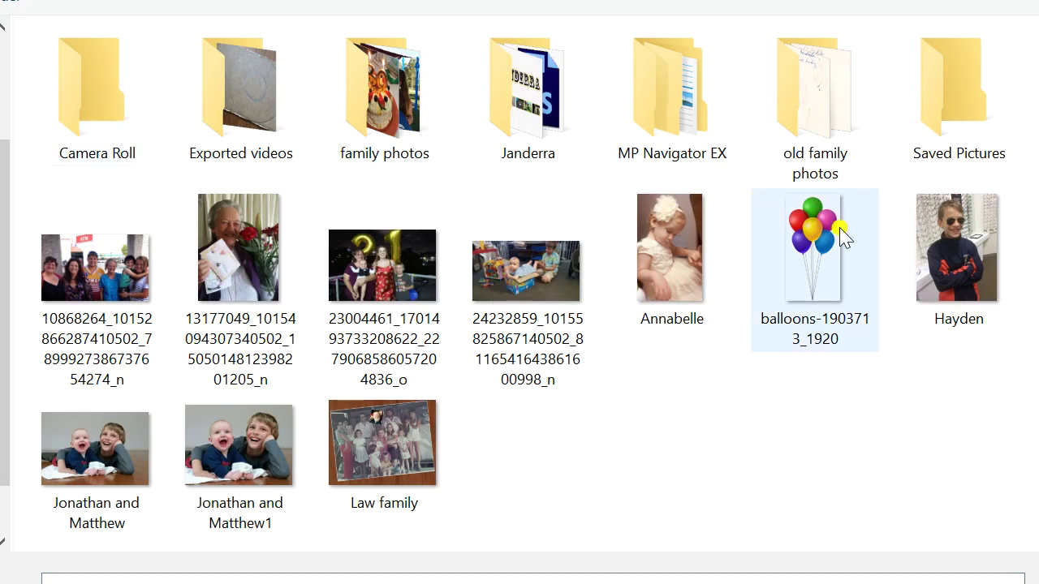
pyautogui.click(794, 243)
pyautogui.press('Return')
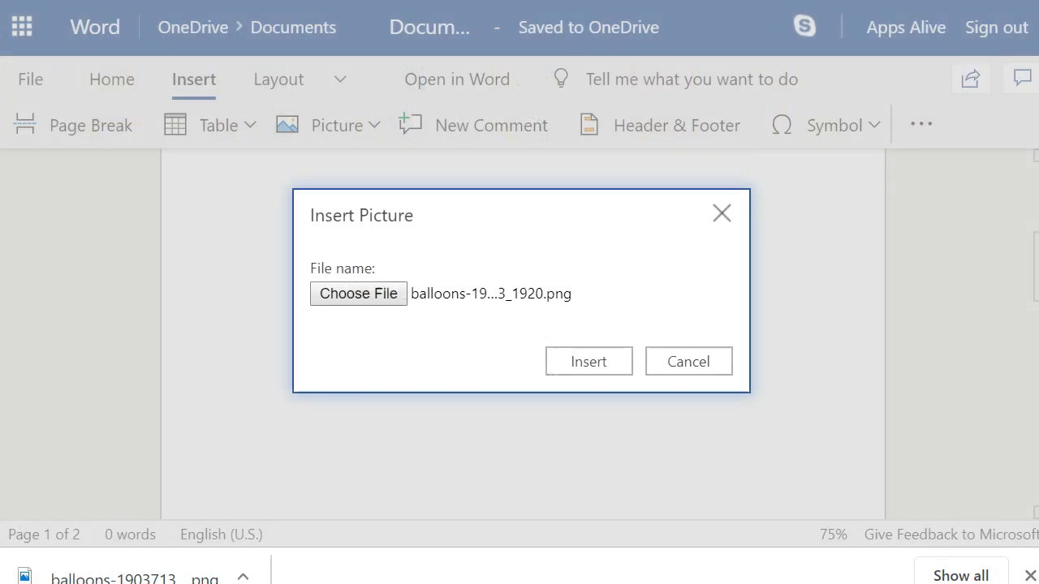
pyautogui.click(600, 361)
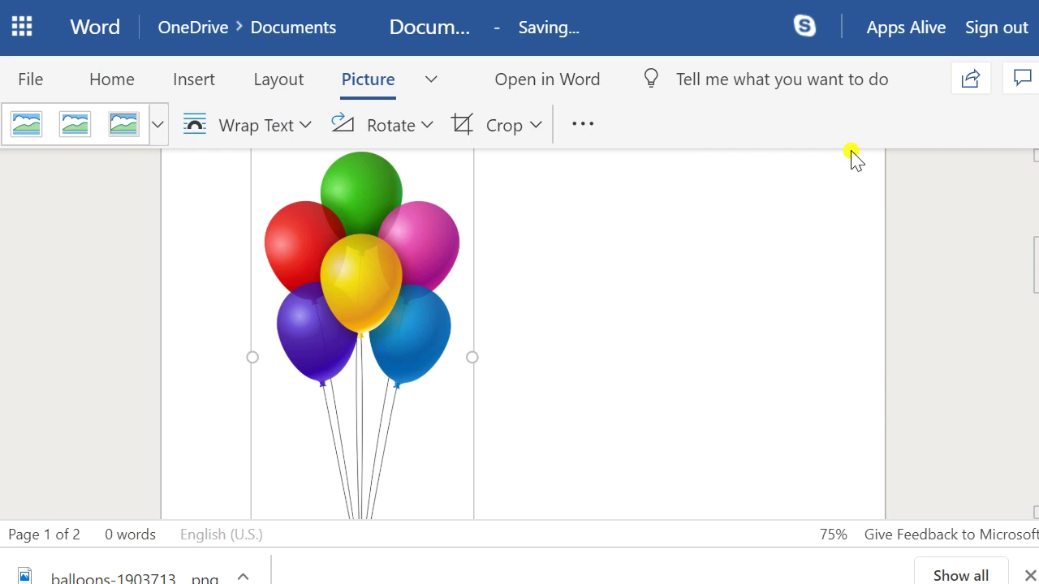
# Shrink the balloons picture proportionally to about half its inserted size.
pyautogui.scroll(-5, 545, 285)
pyautogui.scroll(5, 544, 285)
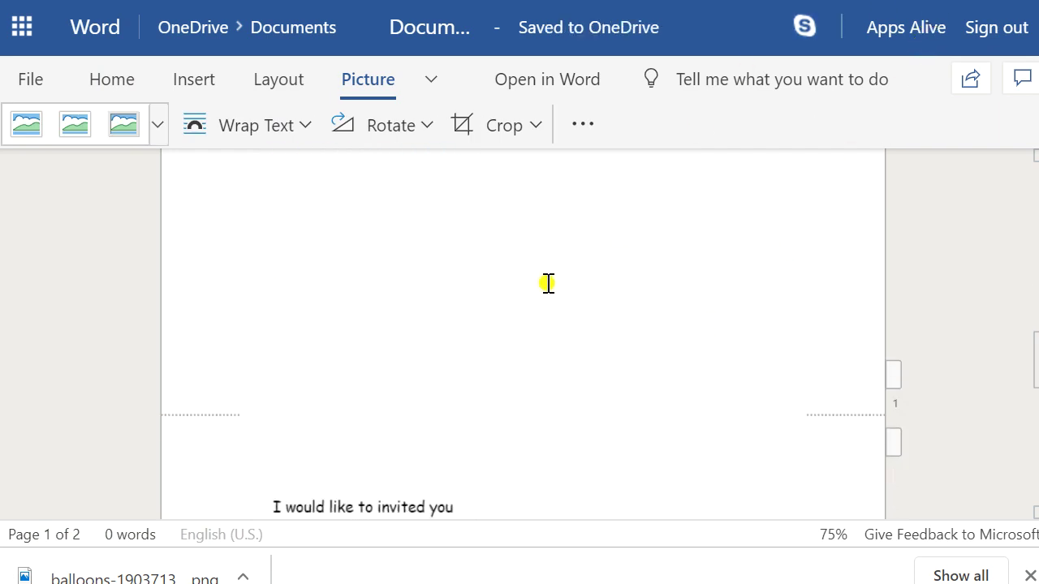
pyautogui.scroll(-3, 292, 414)
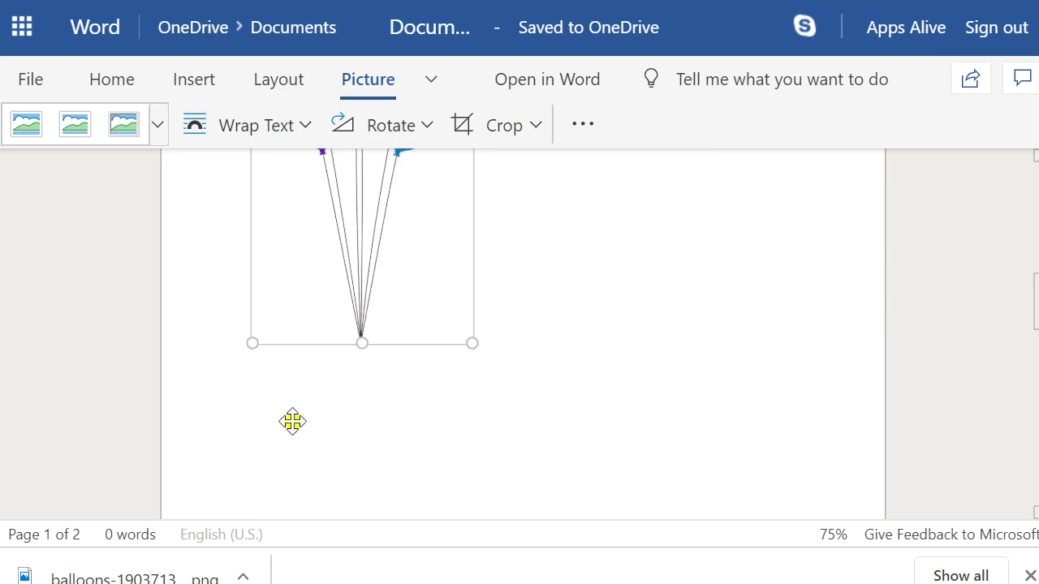
pyautogui.moveTo(253, 334); pyautogui.dragTo(357, 258)
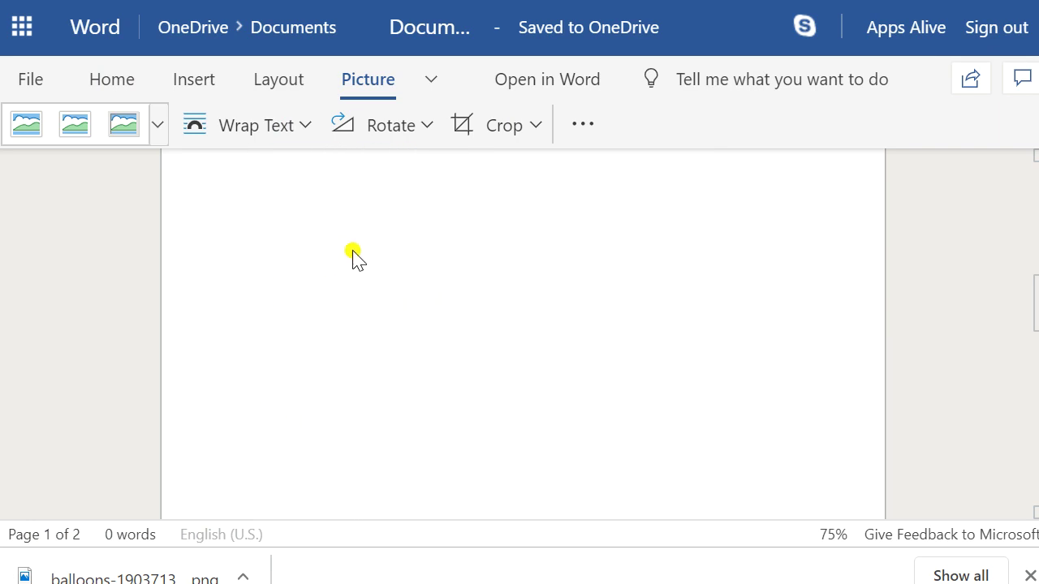
# Move the balloons picture to the very start of the document, directly before the Birthday Invitation title picture.
pyautogui.scroll(5, 444, 348)
pyautogui.scroll(-3, 444, 348)
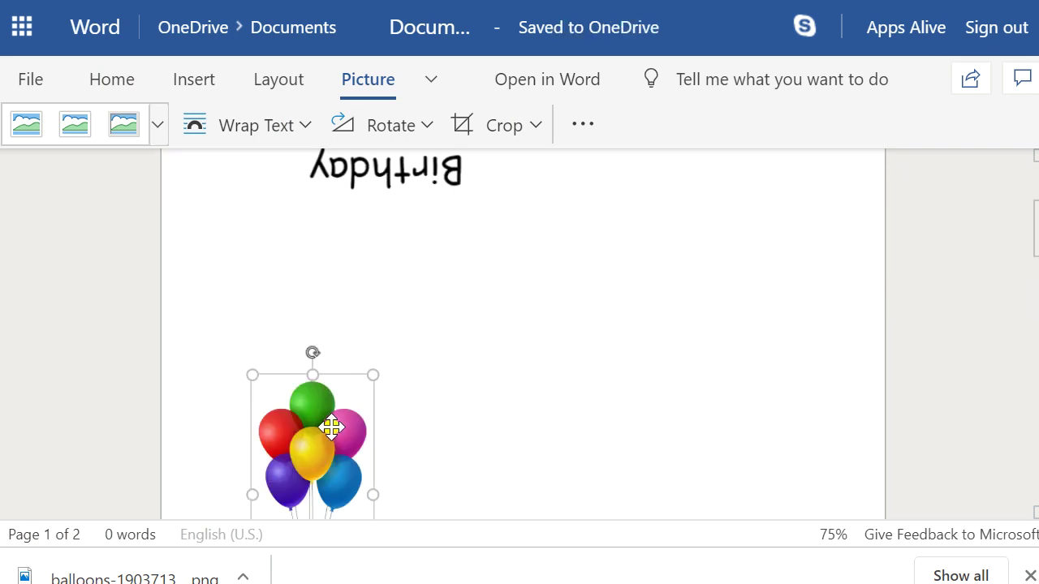
pyautogui.click(311, 307)
pyautogui.click(312, 241)
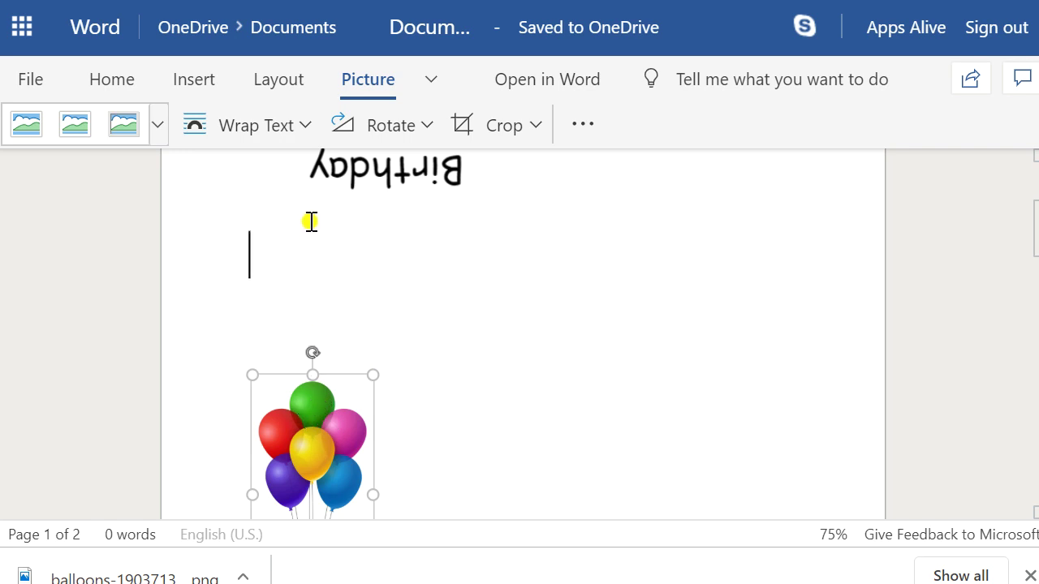
pyautogui.hotkey('ctrl', 'Home')
pyautogui.hotkey('ctrl', 'v')
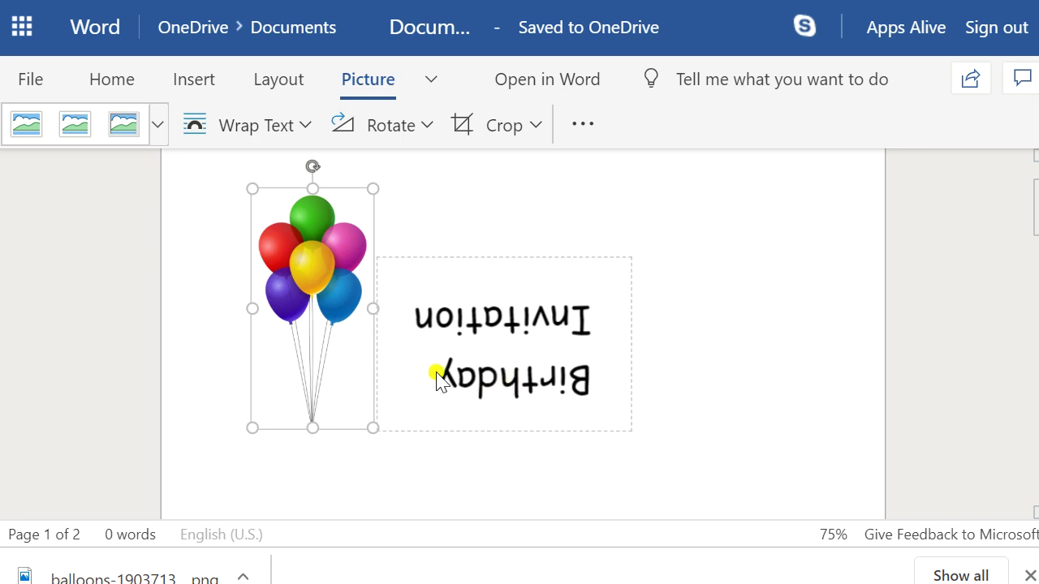
# Rotate the balloons picture upside down to match the title picture, and check the layout on the page.
pyautogui.moveTo(312, 166); pyautogui.dragTo(308, 492)
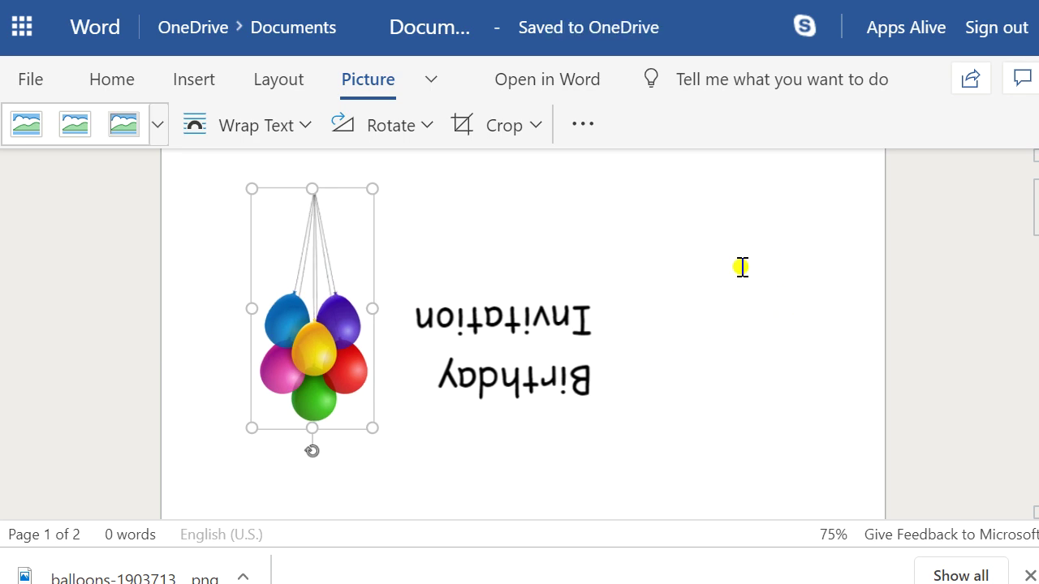
pyautogui.scroll(-5, 733, 281)
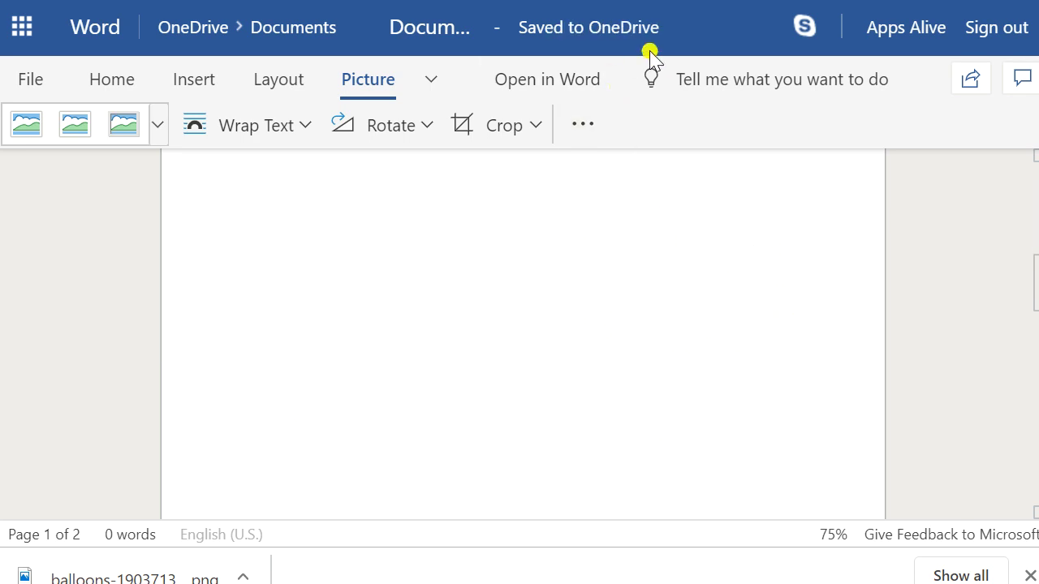
pyautogui.scroll(5, 589, 389)
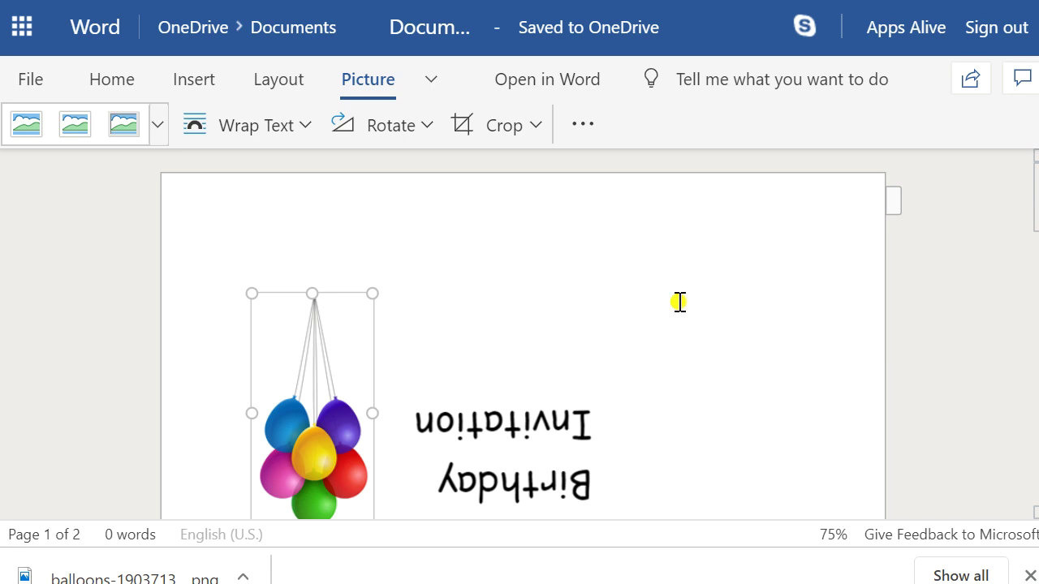
pyautogui.click(734, 287)
pyautogui.scroll(-2, 734, 287)
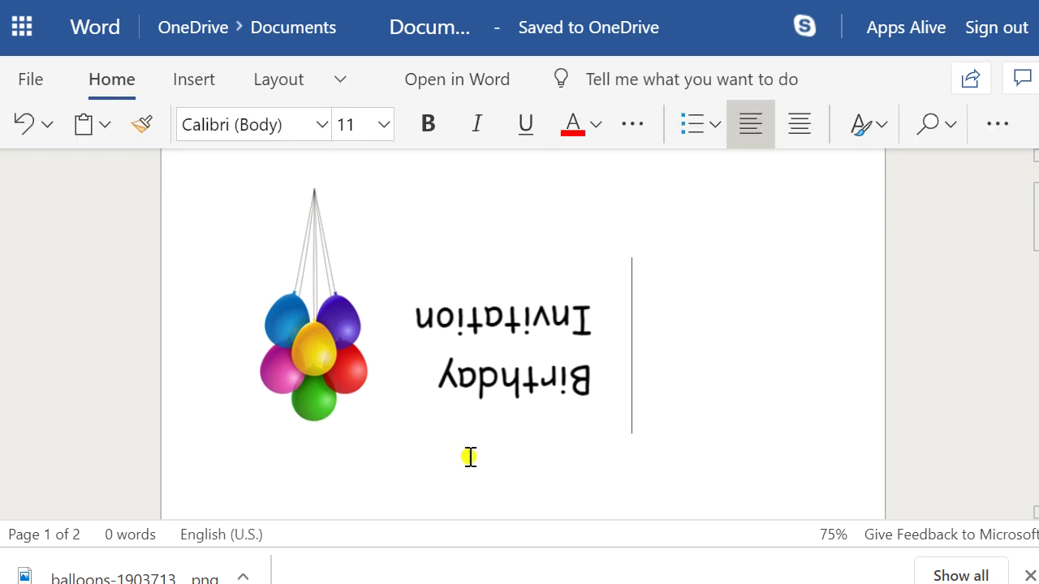
pyautogui.click(673, 436)
pyautogui.scroll(-2, 548, 337)
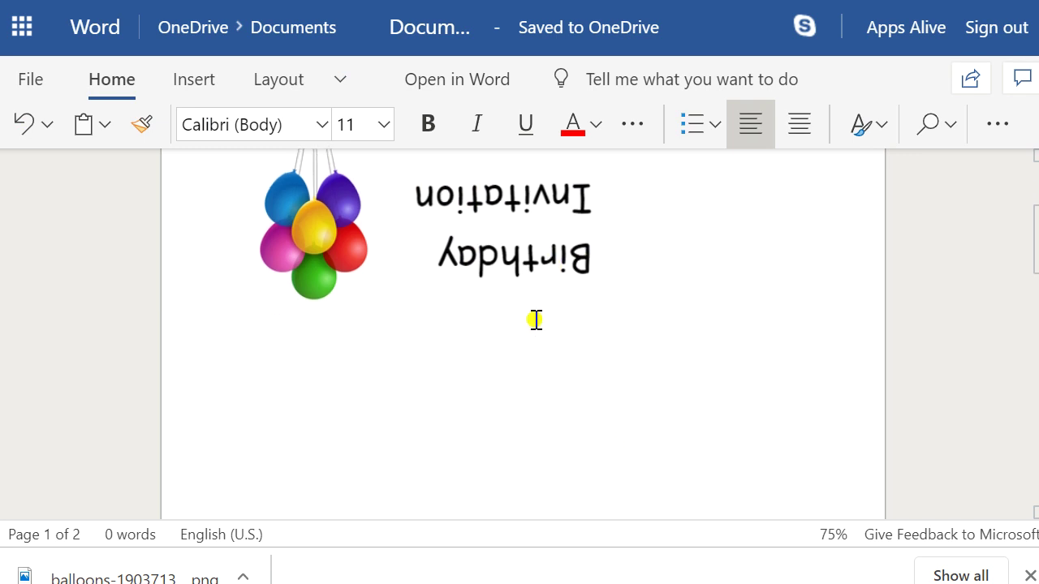
# Move the Birthday Invitation title picture onto the line below the balloons.
pyautogui.click(312, 245)
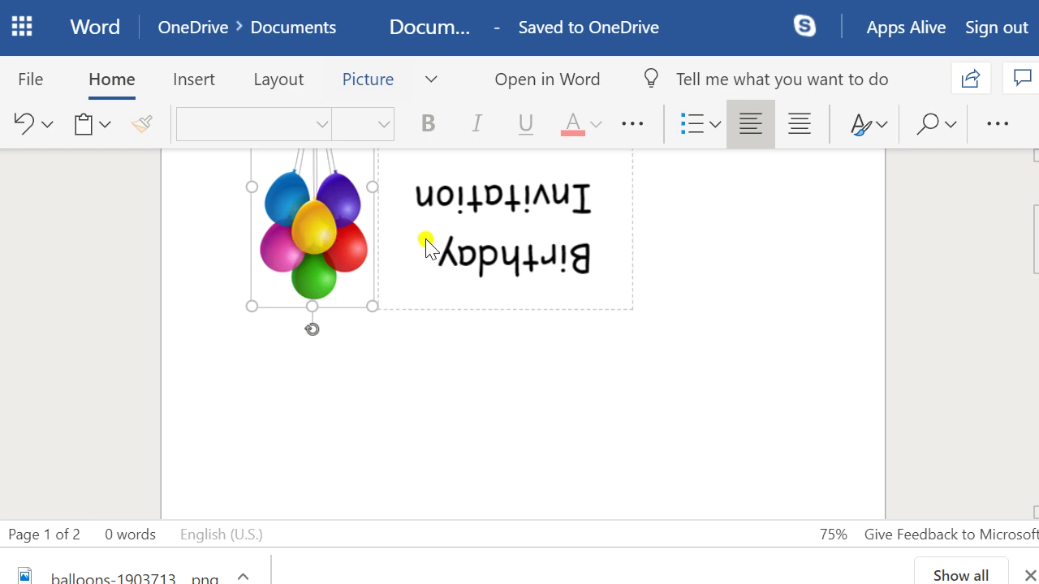
pyautogui.click(468, 244)
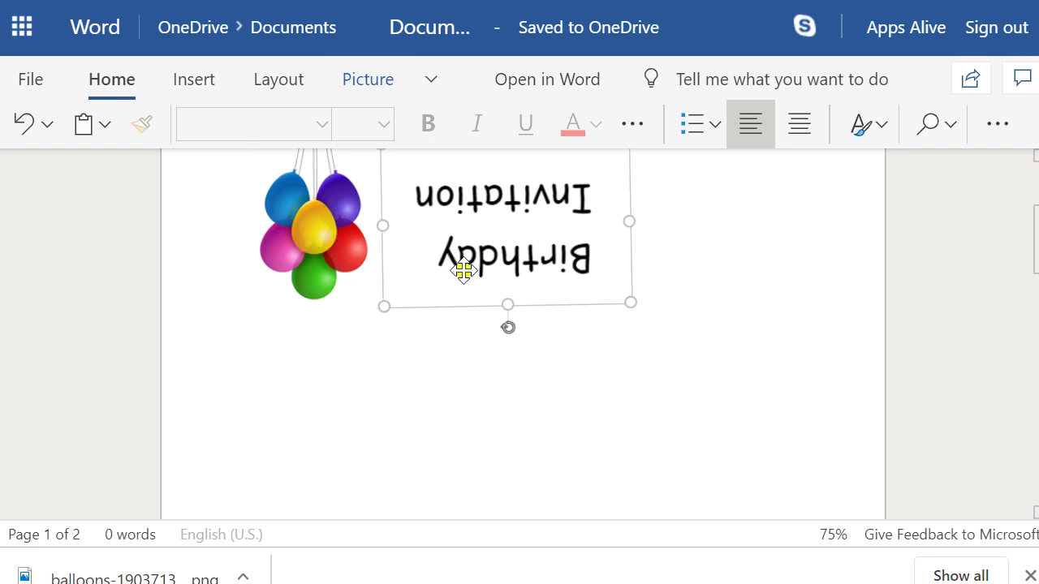
pyautogui.click(314, 330)
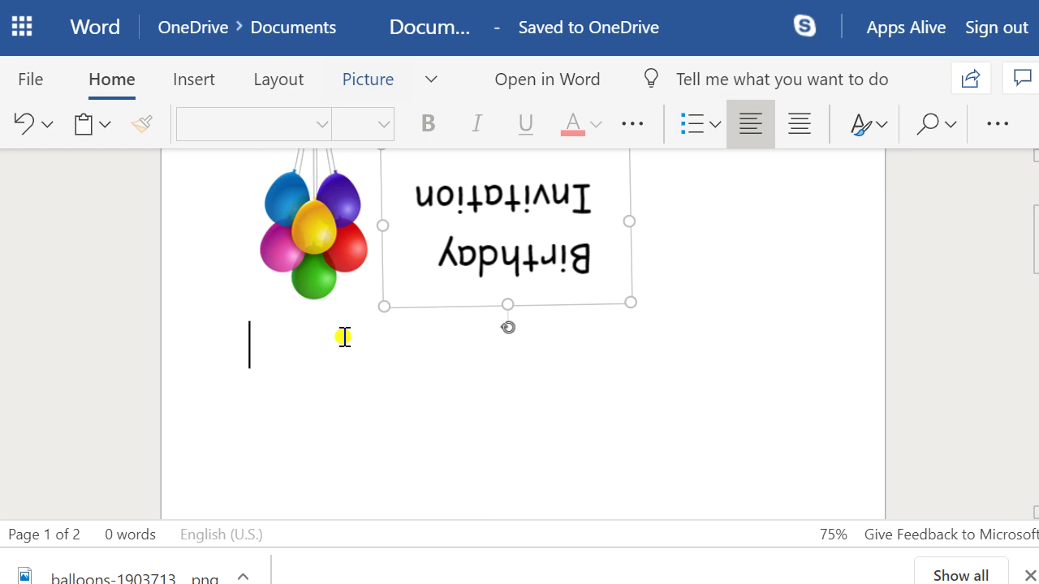
pyautogui.hotkey('ctrl', 'x')
pyautogui.hotkey('ctrl', 'v')
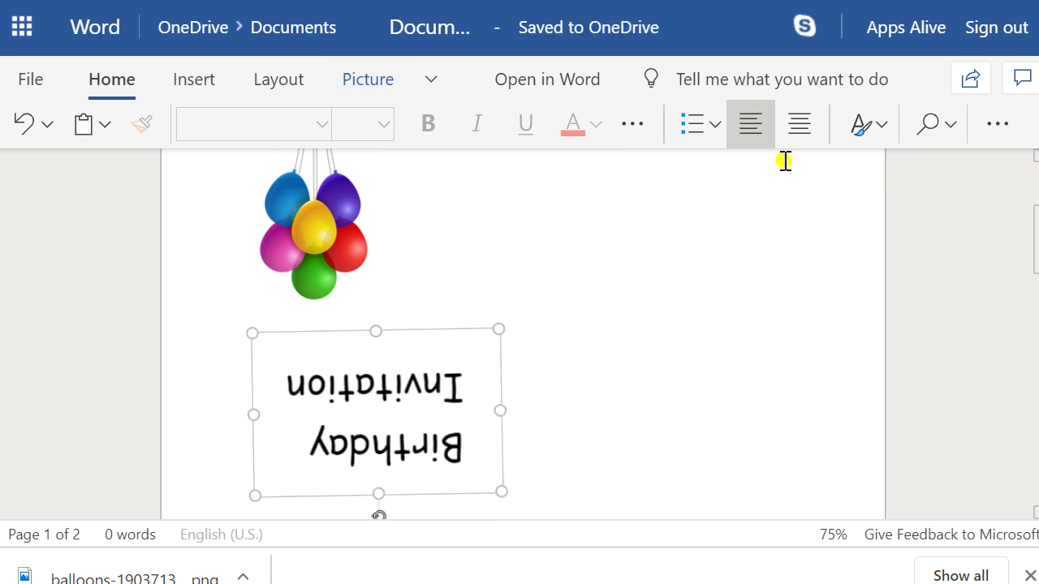
# Set the title picture's text wrapping to In Front of Text.
pyautogui.rightClick(346, 387)
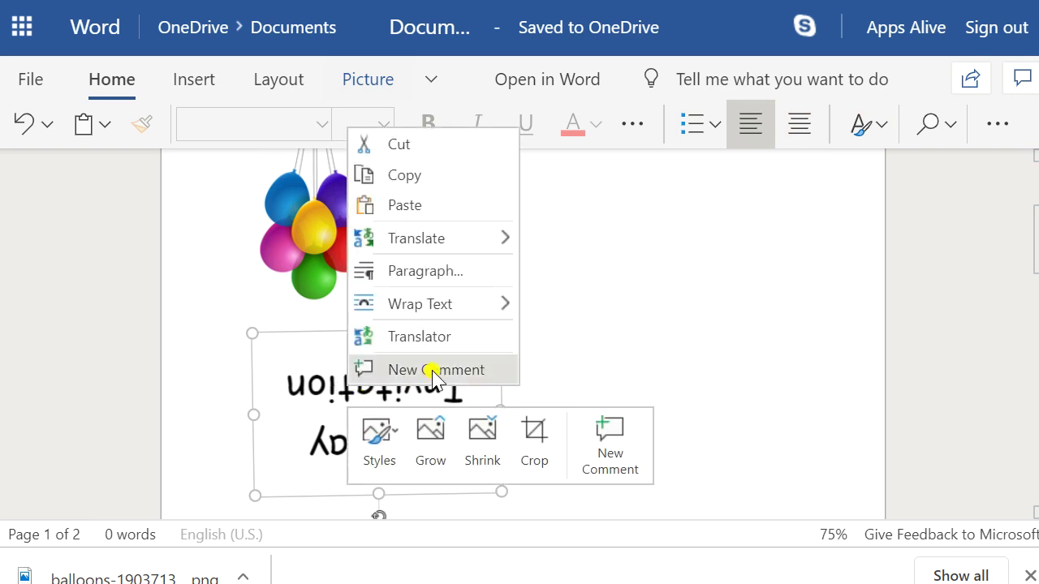
pyautogui.moveTo(455, 299)
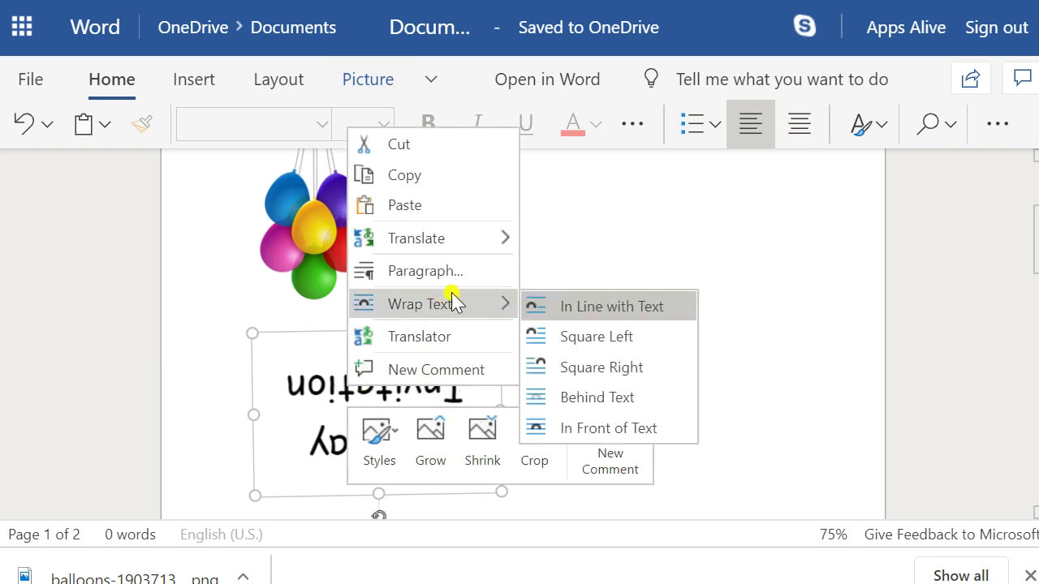
pyautogui.click(575, 429)
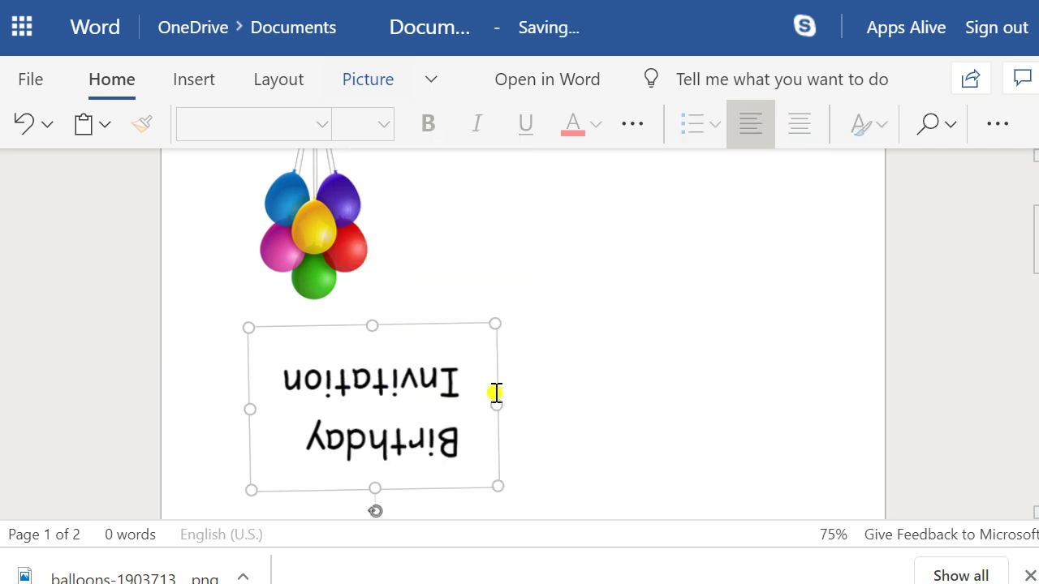
pyautogui.click(394, 272)
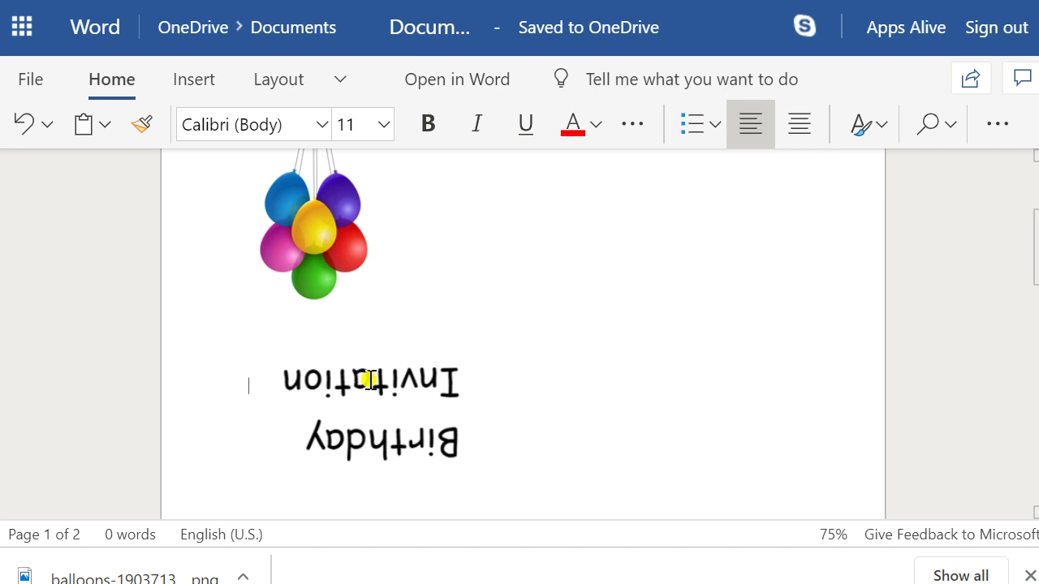
# Try other text-wrapping options on the title picture and check its placement relative to the balloons.
pyautogui.click(369, 380)
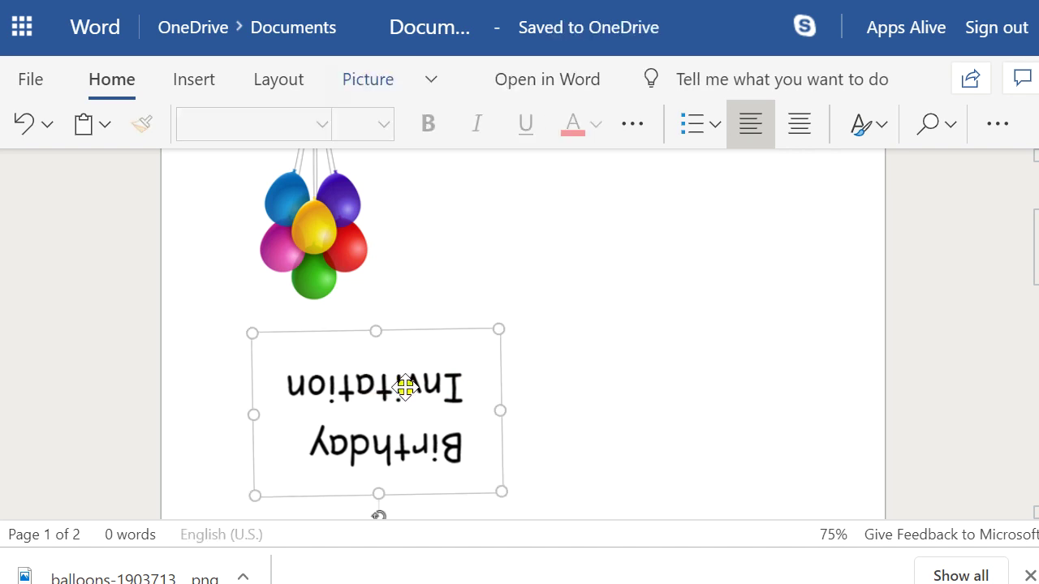
pyautogui.rightClick(406, 389)
pyautogui.click(624, 329)
pyautogui.scroll(3, 248, 339)
pyautogui.click(251, 290)
pyautogui.scroll(-2, 251, 309)
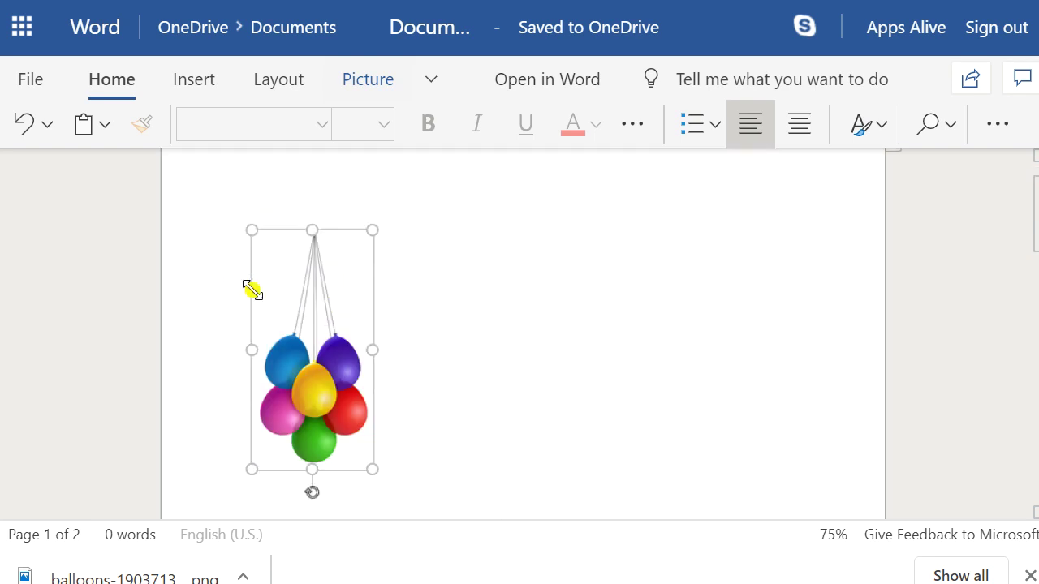
pyautogui.click(489, 355)
pyautogui.click(412, 490)
pyautogui.scroll(-3, 412, 489)
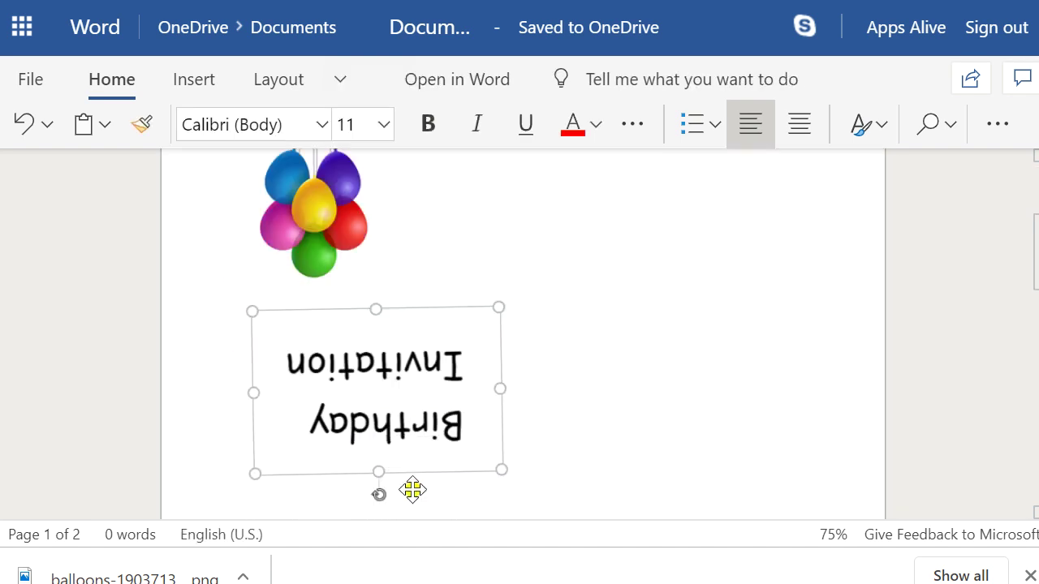
pyautogui.rightClick(425, 371)
pyautogui.moveTo(529, 292)
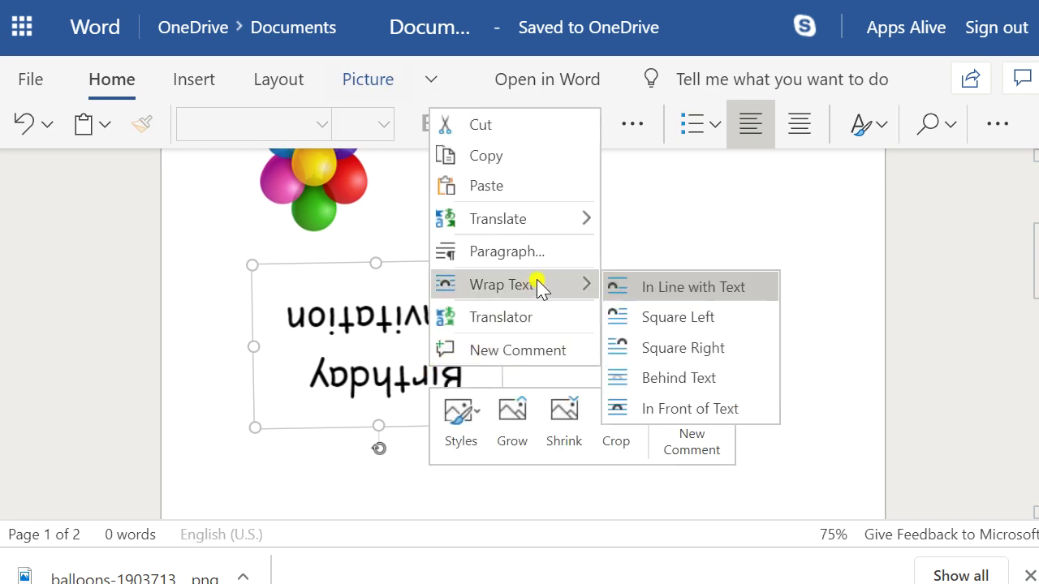
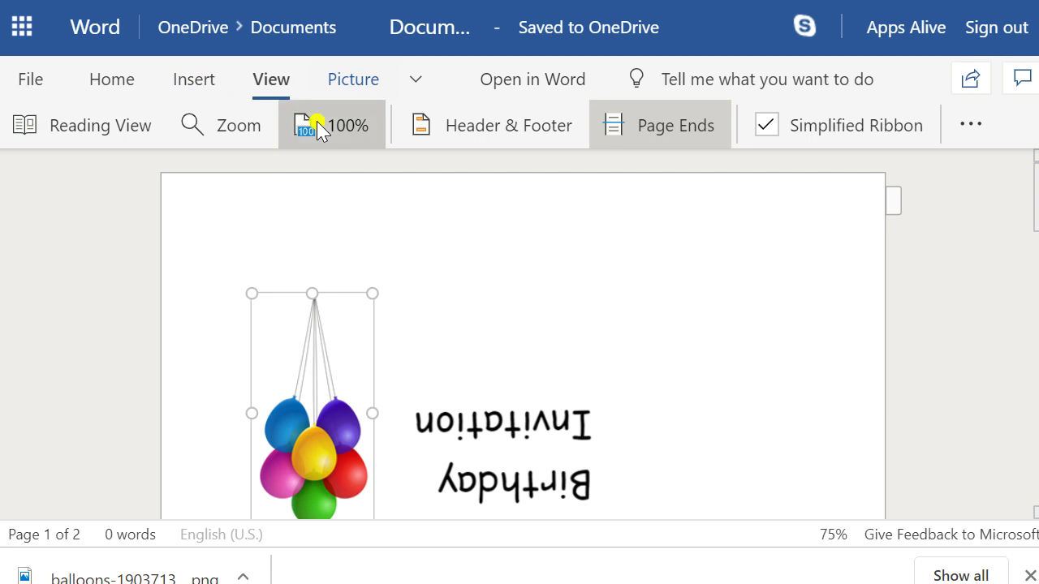
# Zoom the document out to 50% and check the layout across both pages.
pyautogui.click(220, 135)
pyautogui.click(445, 390)
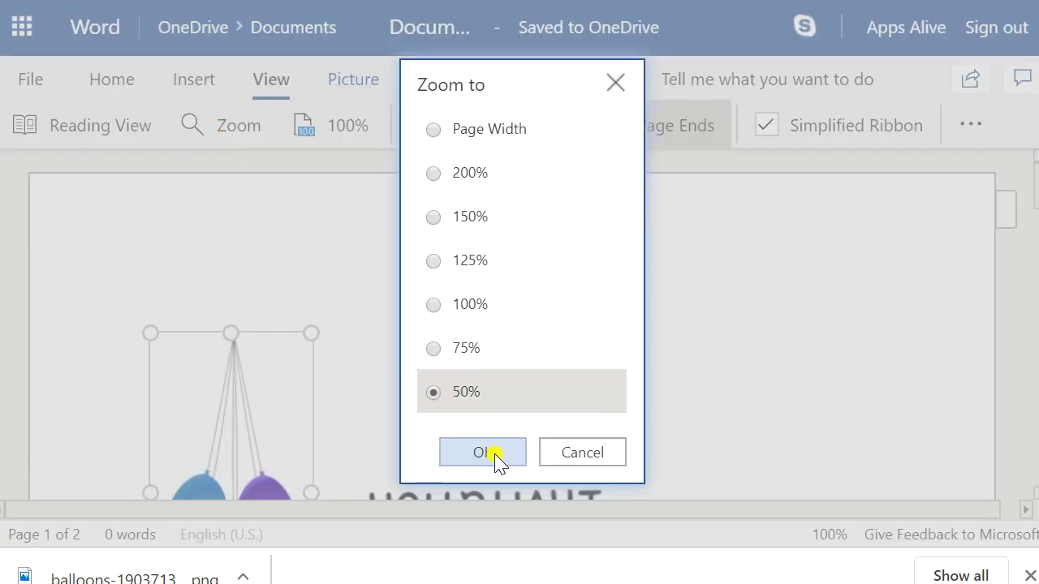
pyautogui.click(493, 453)
pyautogui.scroll(-8, 619, 346)
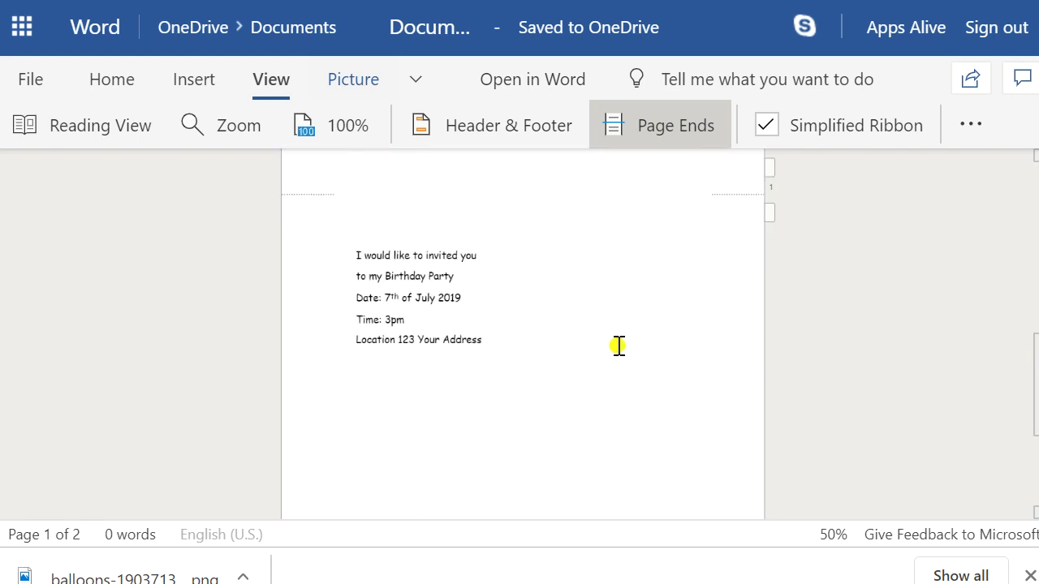
pyautogui.scroll(3, 619, 346)
# Right-align the party details picture on page two.
pyautogui.click(398, 401)
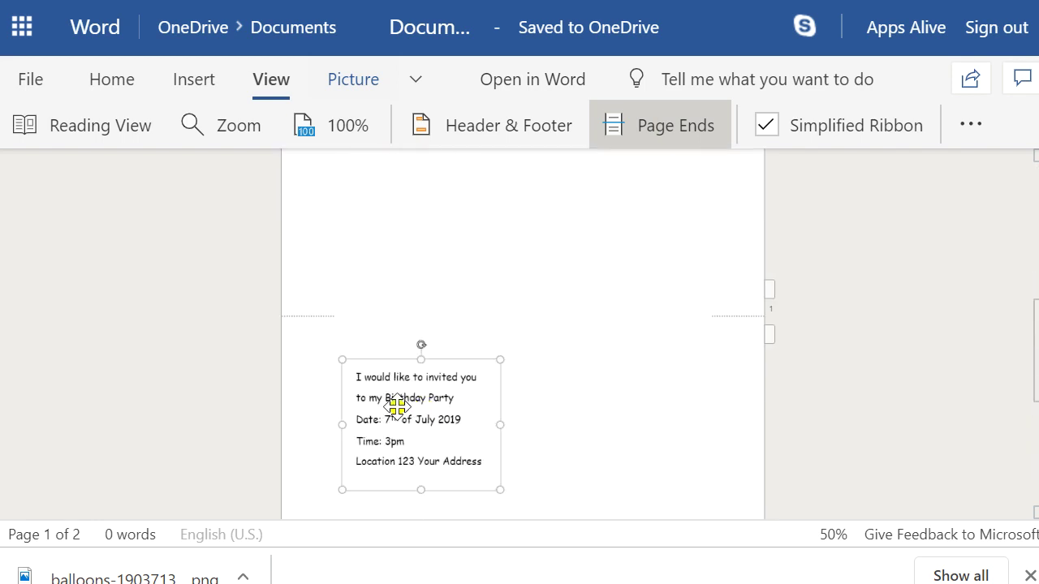
pyautogui.scroll(-3, 536, 371)
pyautogui.scroll(-2, 538, 375)
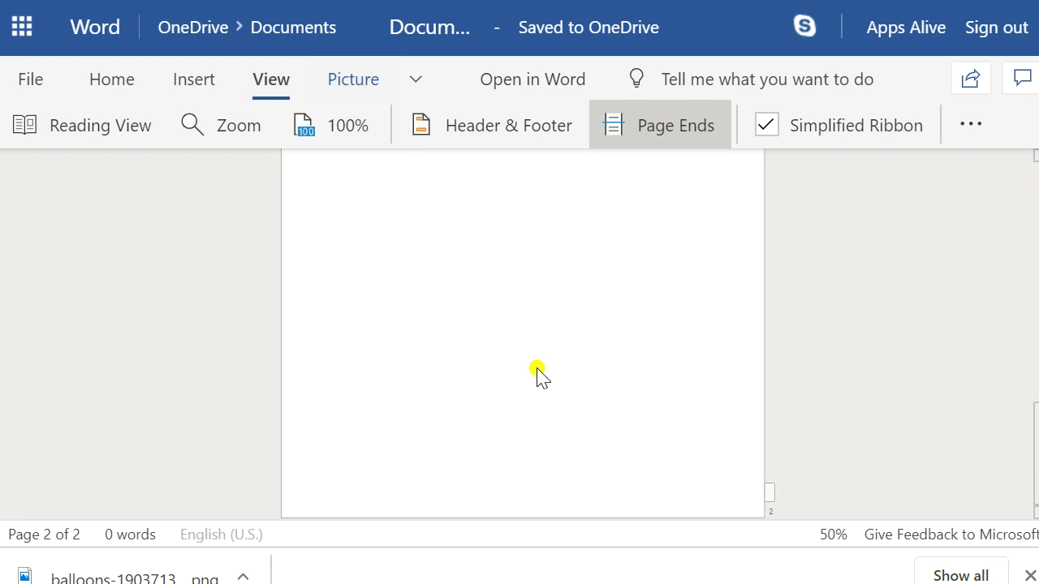
pyautogui.scroll(3, 538, 375)
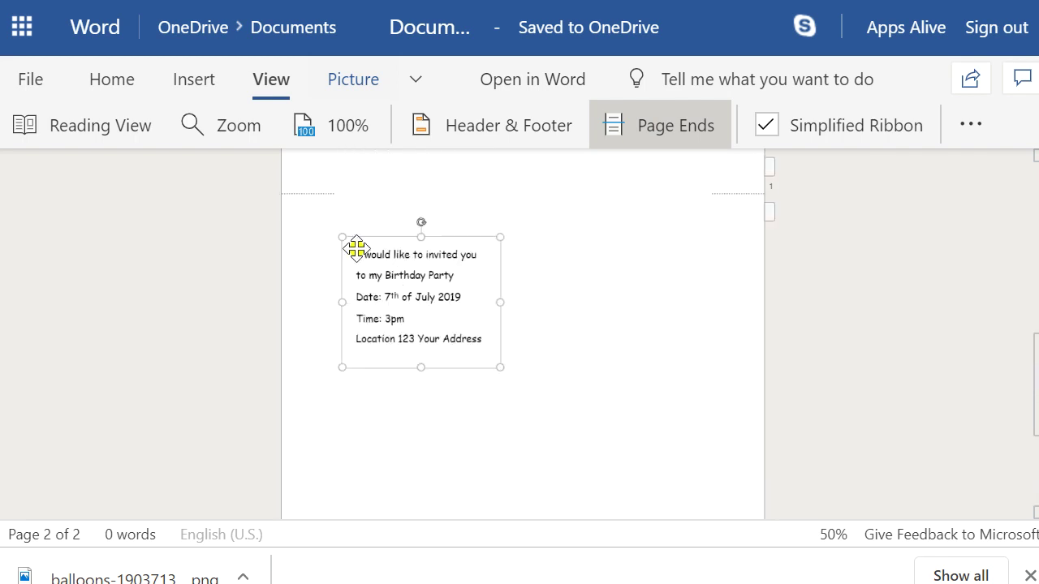
pyautogui.click(315, 280)
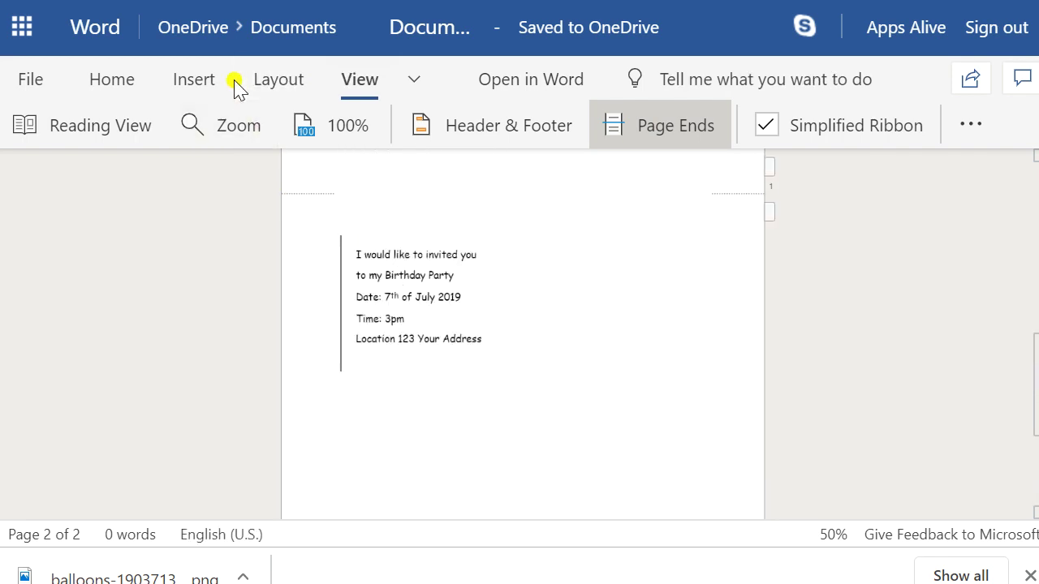
pyautogui.click(100, 85)
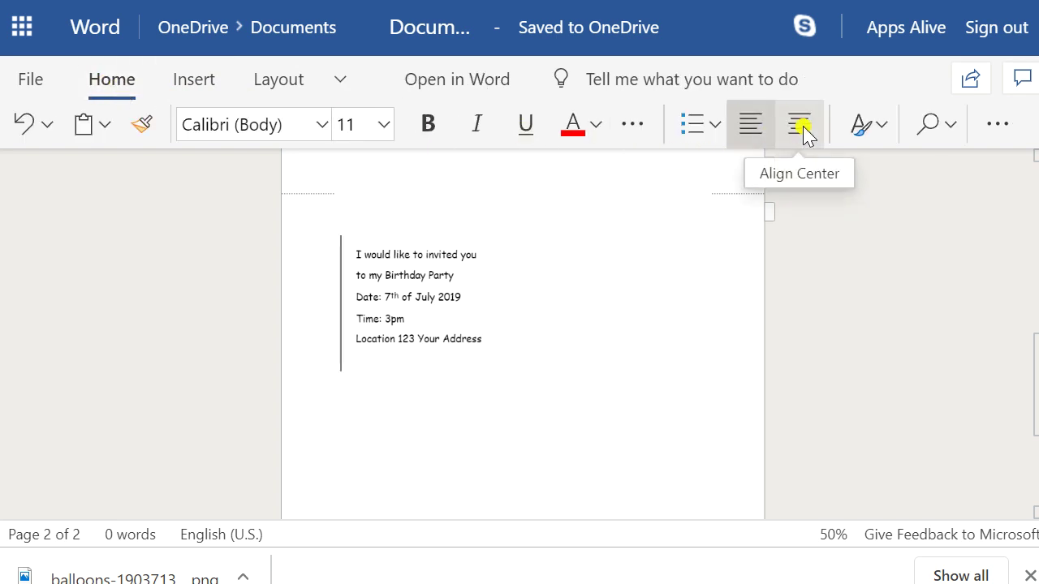
pyautogui.click(992, 125)
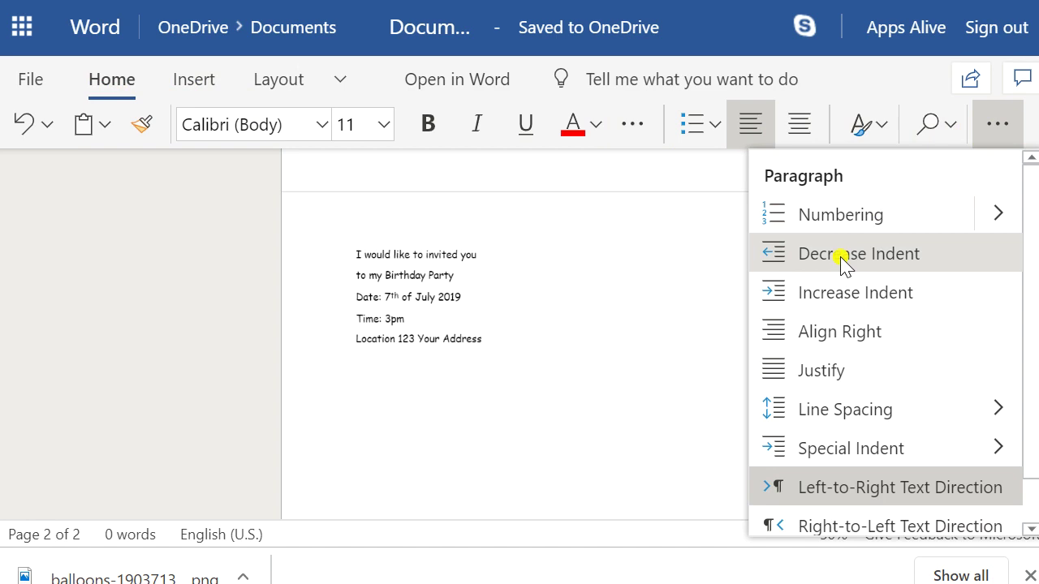
pyautogui.click(838, 332)
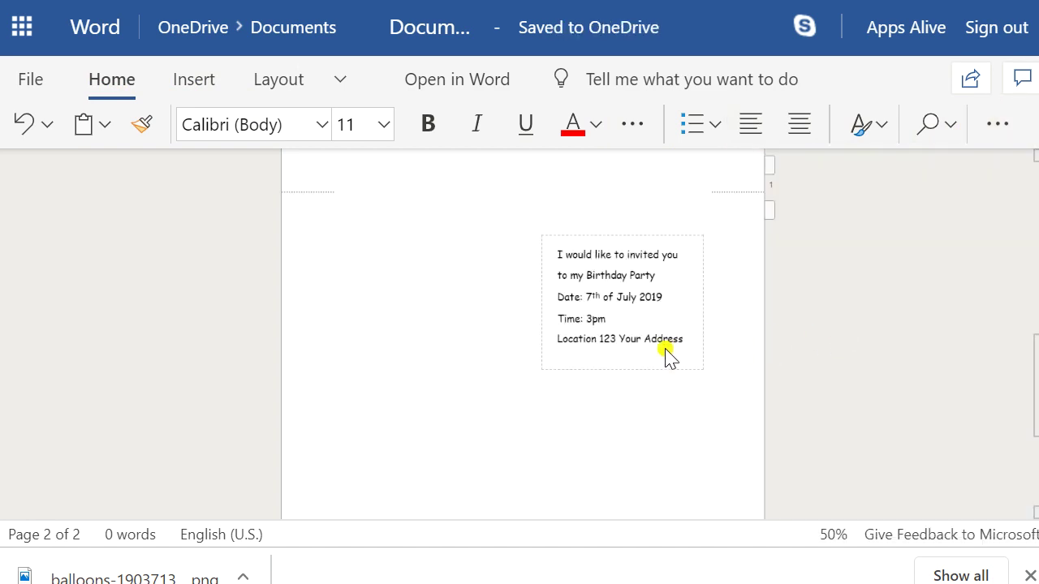
# Try increasing the paragraph indent of the right-aligned party details picture.
pyautogui.click(586, 289)
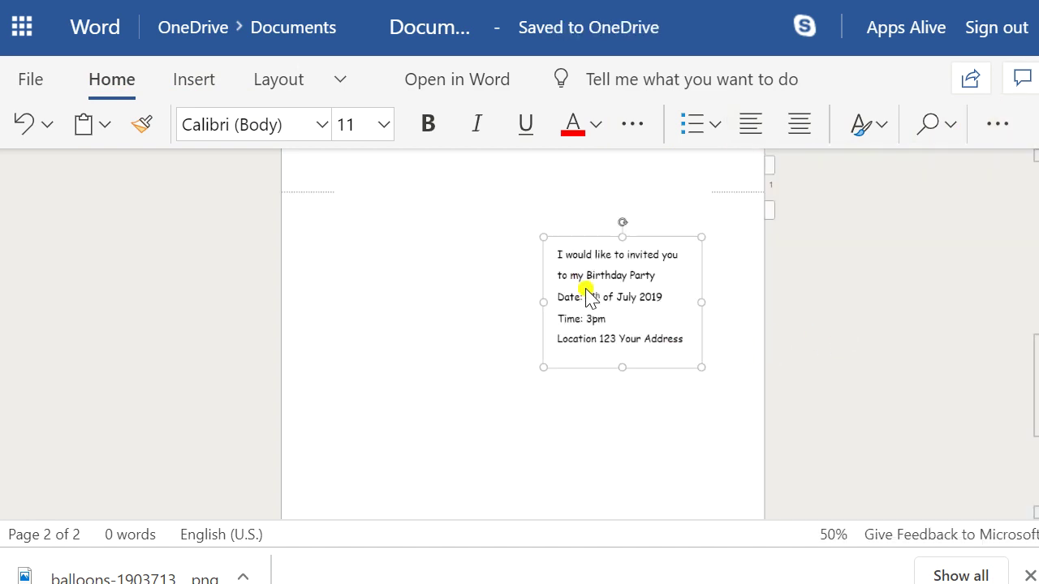
pyautogui.click(608, 325)
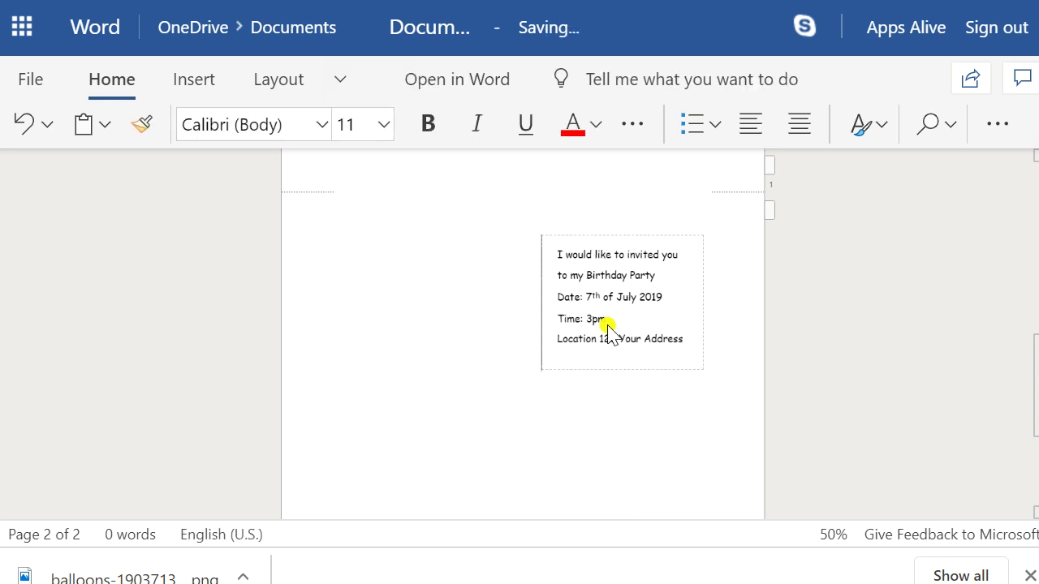
pyautogui.click(563, 363)
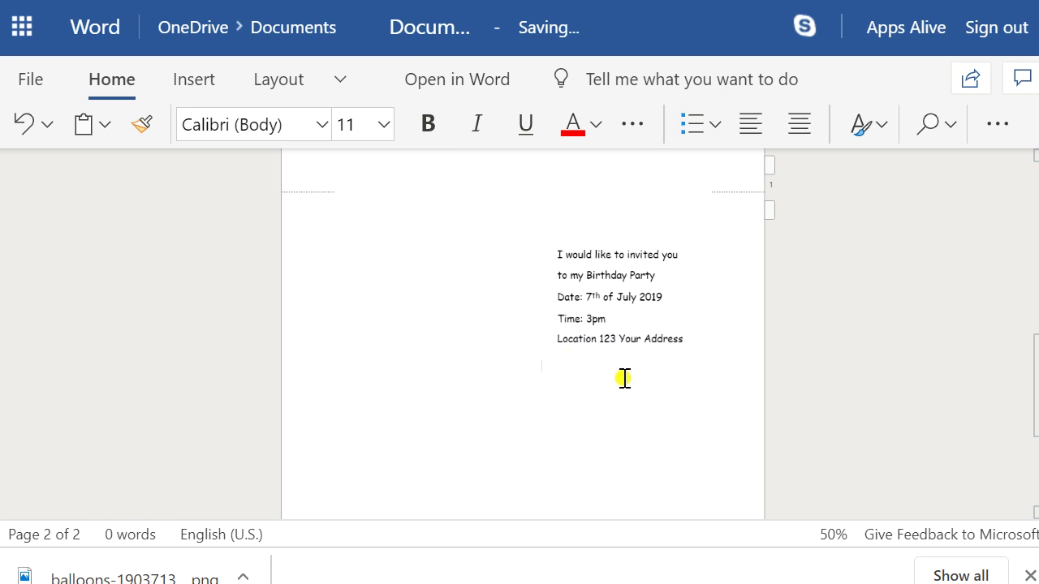
pyautogui.click(596, 285)
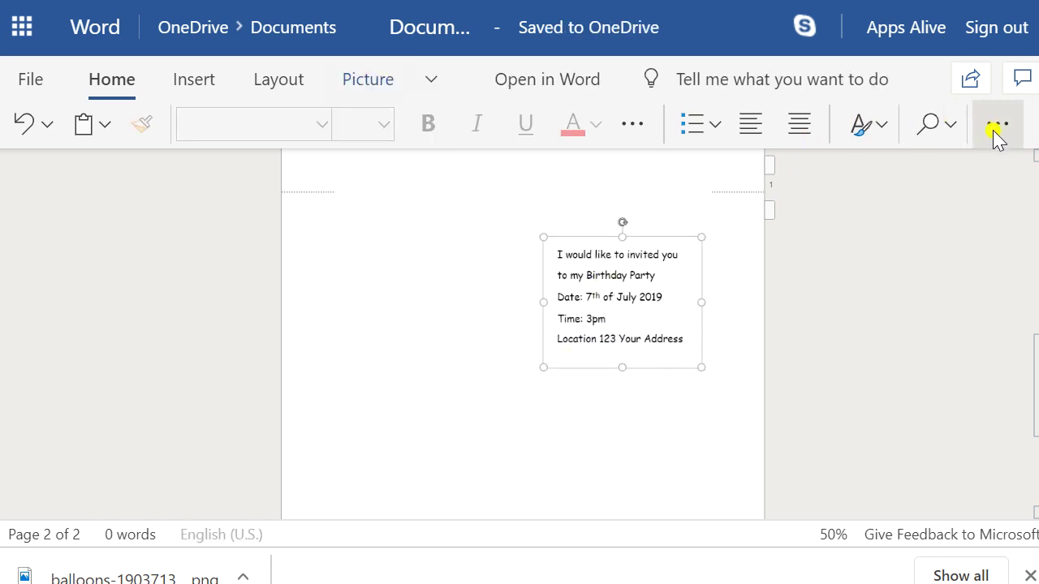
pyautogui.click(997, 129)
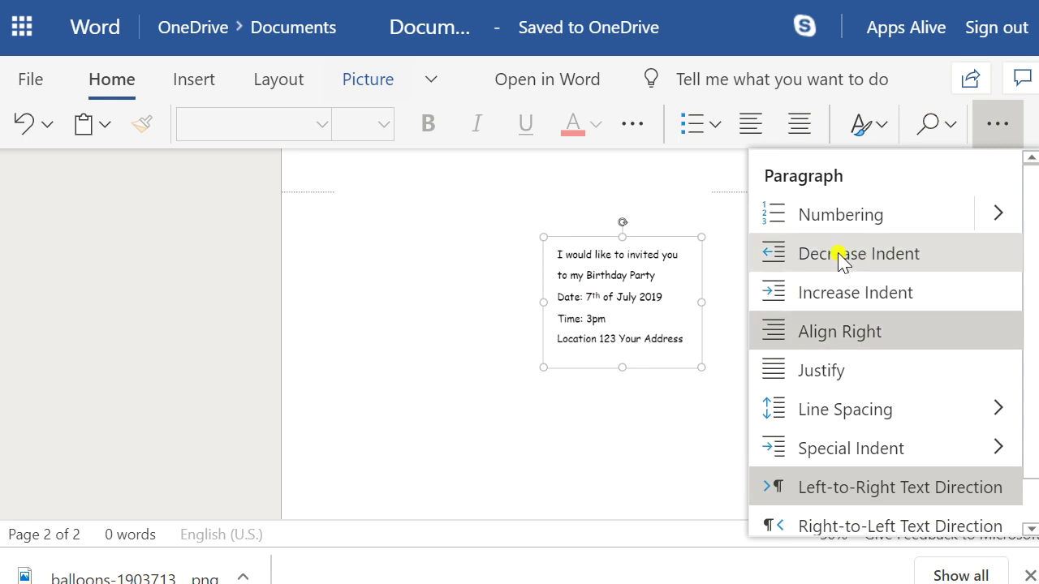
pyautogui.click(817, 294)
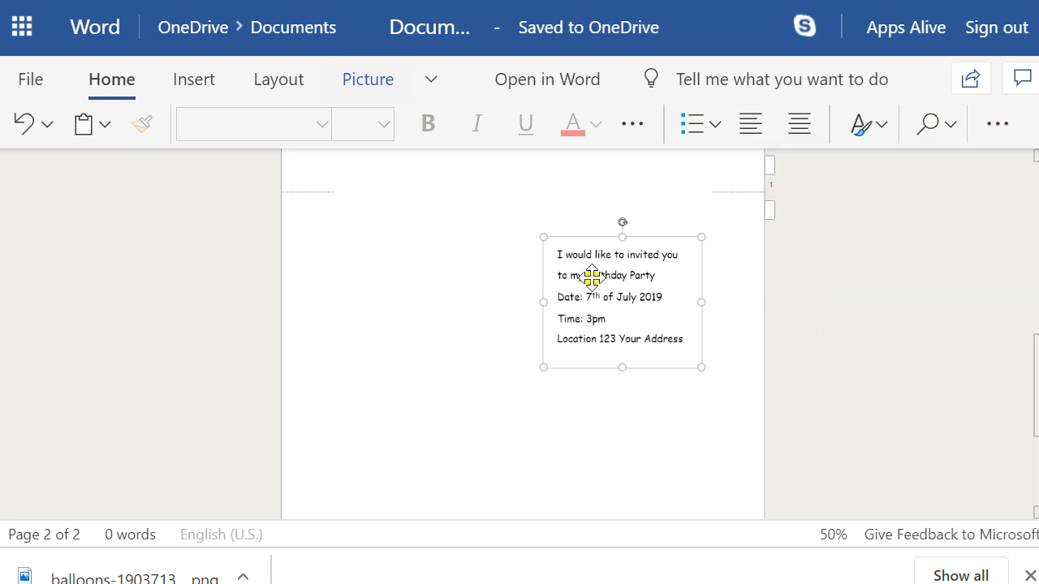
pyautogui.click(998, 128)
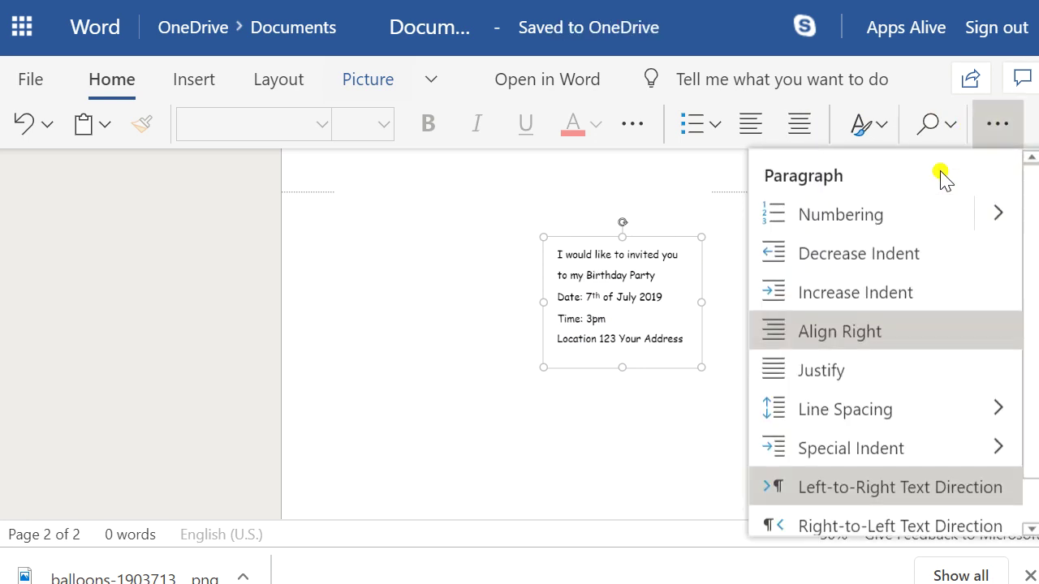
pyautogui.click(815, 294)
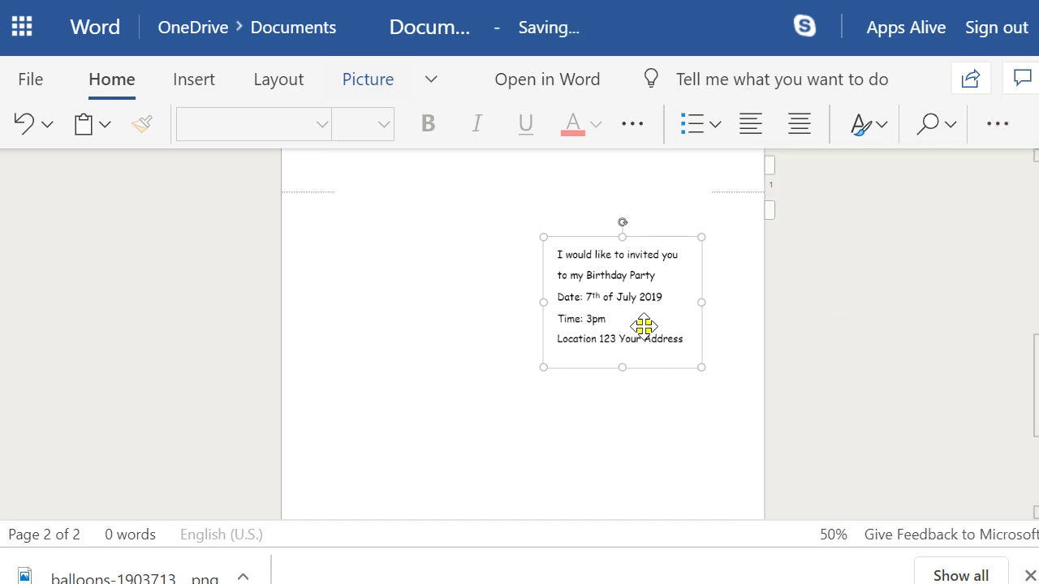
# Check where the party details picture sits on page two relative to the page break and page one.
pyautogui.scroll(3, 605, 327)
pyautogui.scroll(-3, 605, 327)
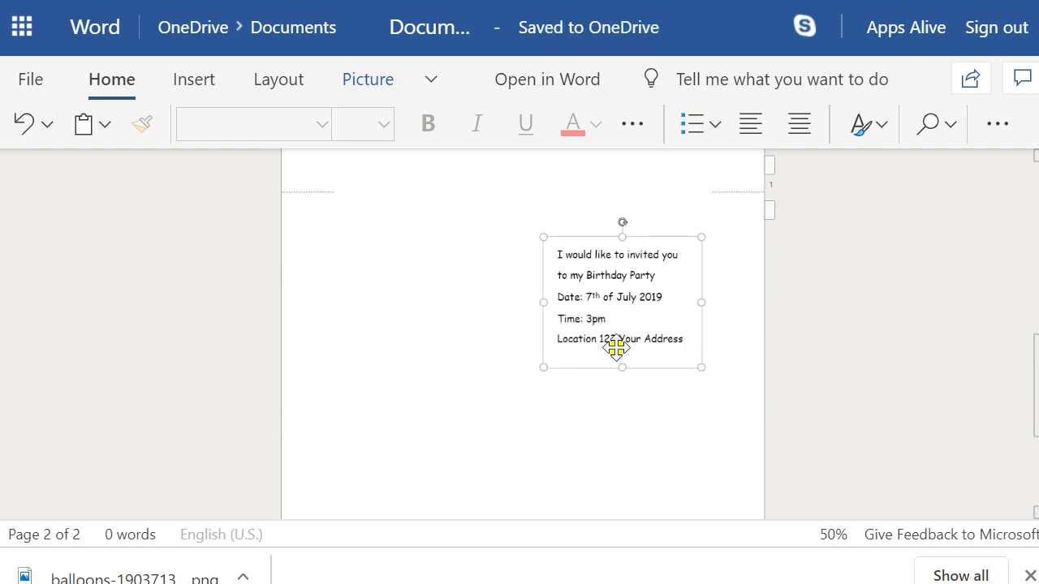
pyautogui.scroll(4, 596, 341)
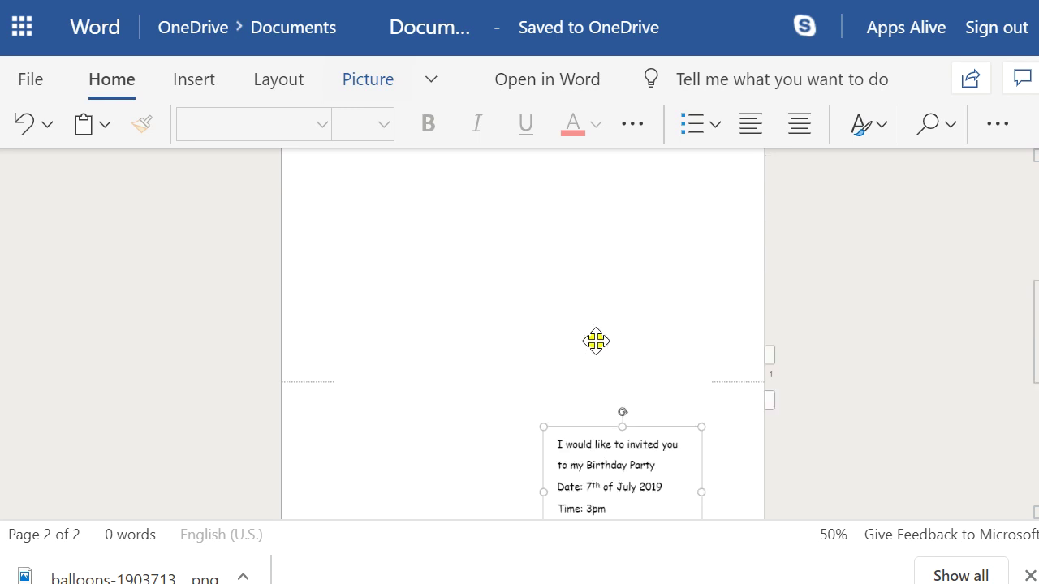
pyautogui.scroll(-2, 596, 341)
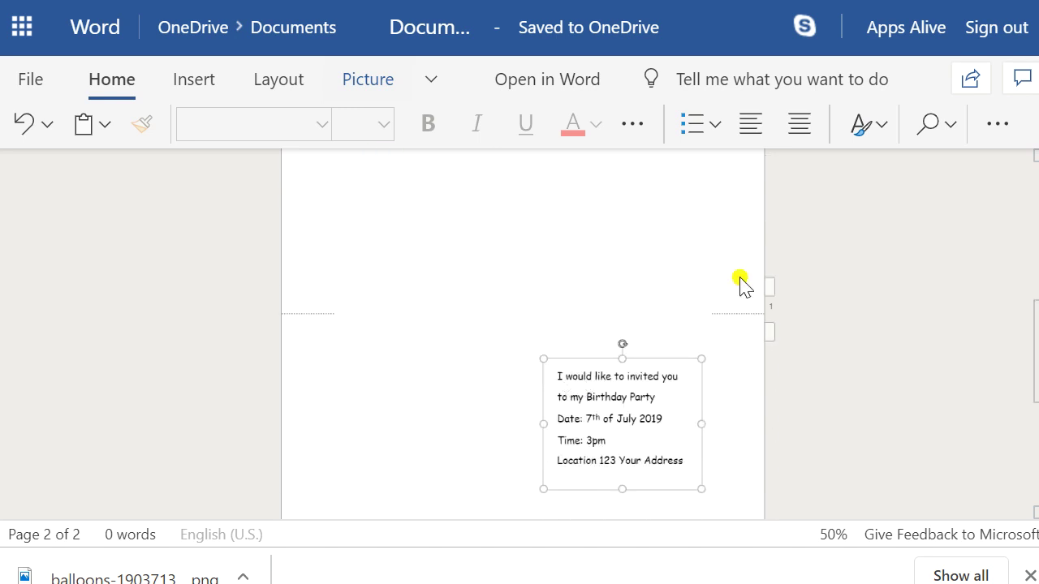
pyautogui.scroll(-3, 626, 225)
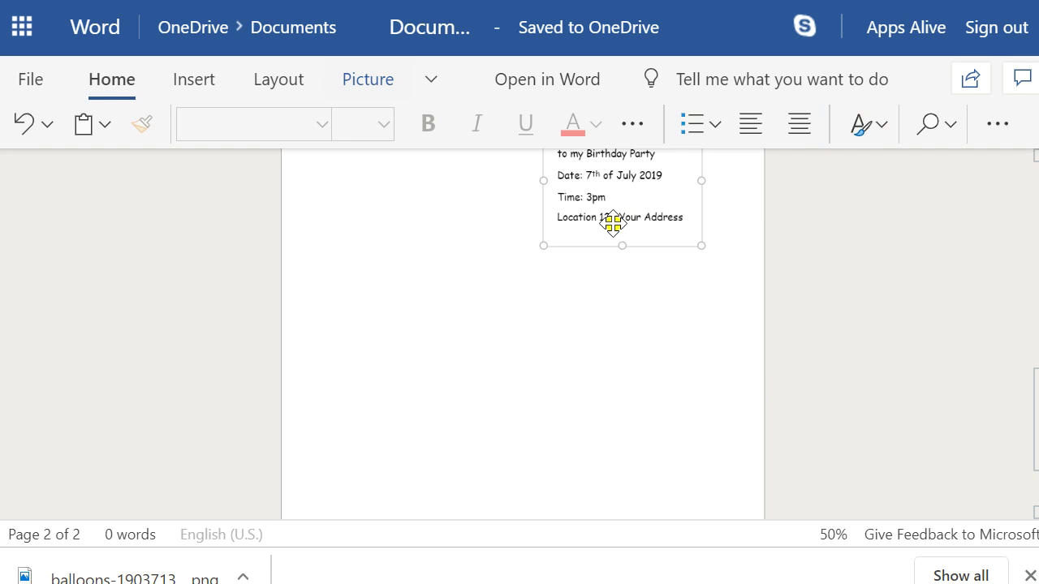
pyautogui.scroll(-2, 614, 219)
pyautogui.scroll(3, 615, 216)
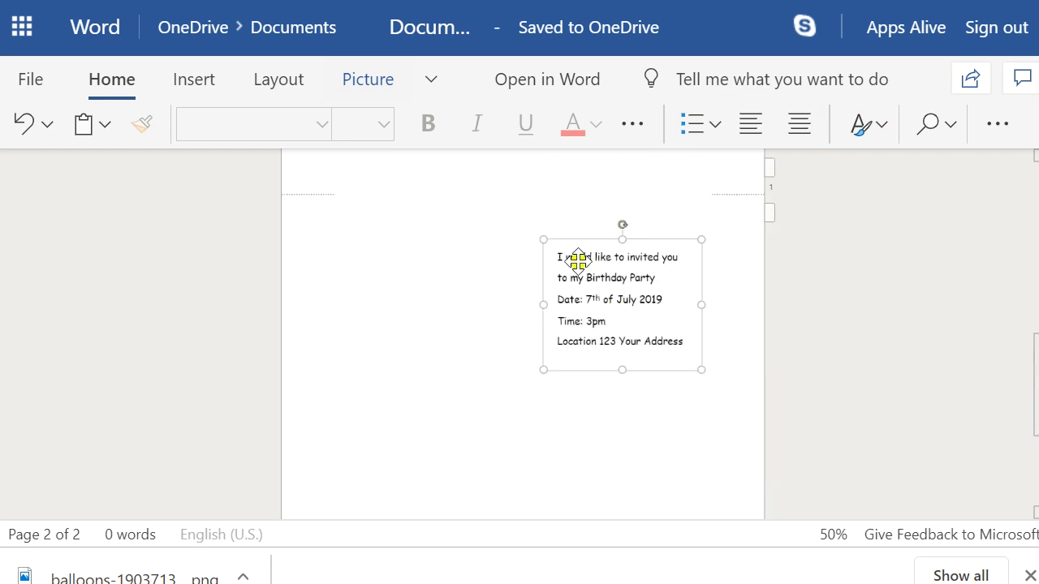
# Shift the party details picture down one line on page two and align it right again.
pyautogui.hotkey('ctrl', 'l')
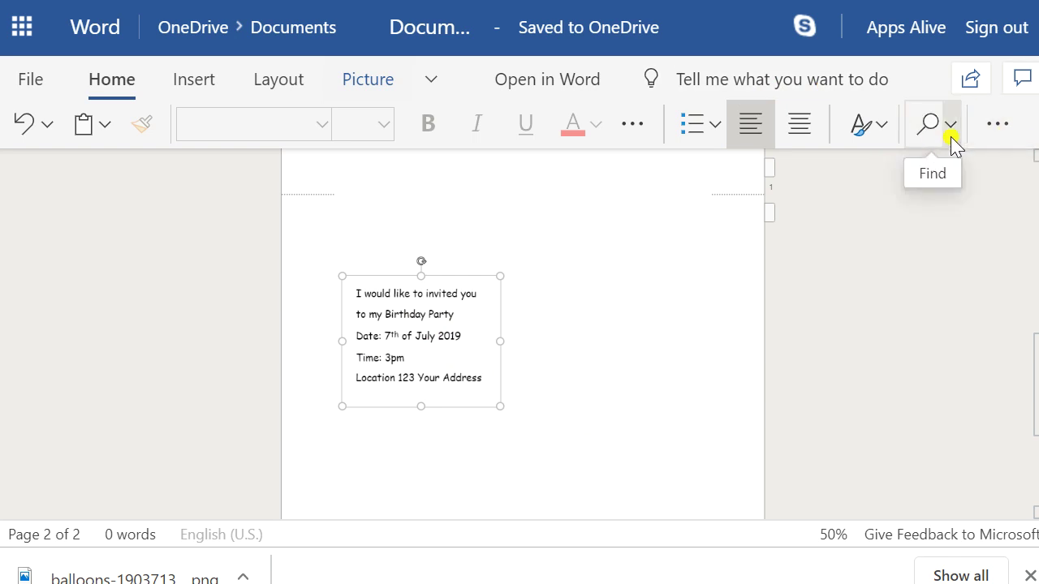
pyautogui.click(985, 132)
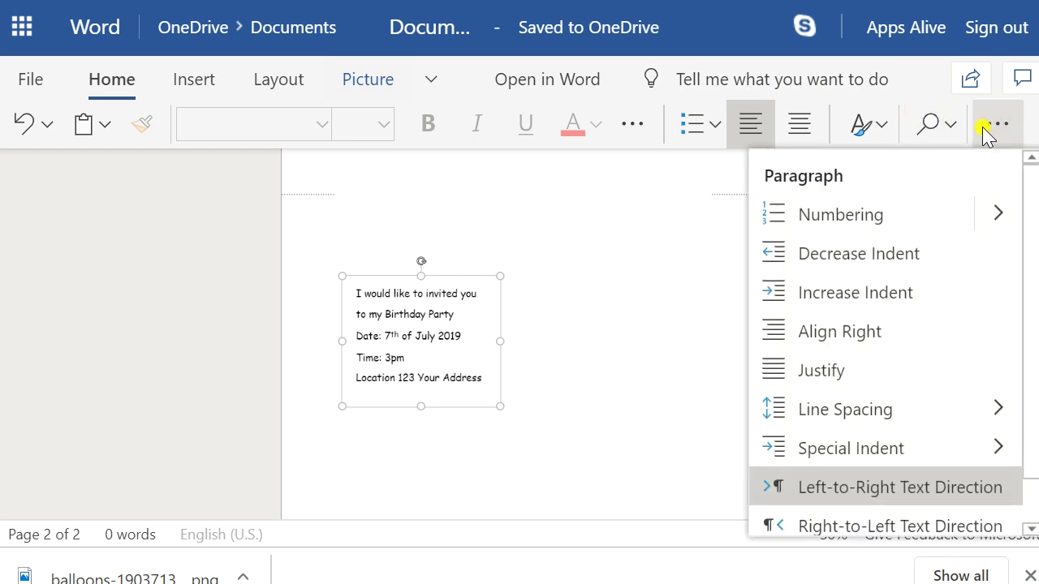
pyautogui.click(826, 332)
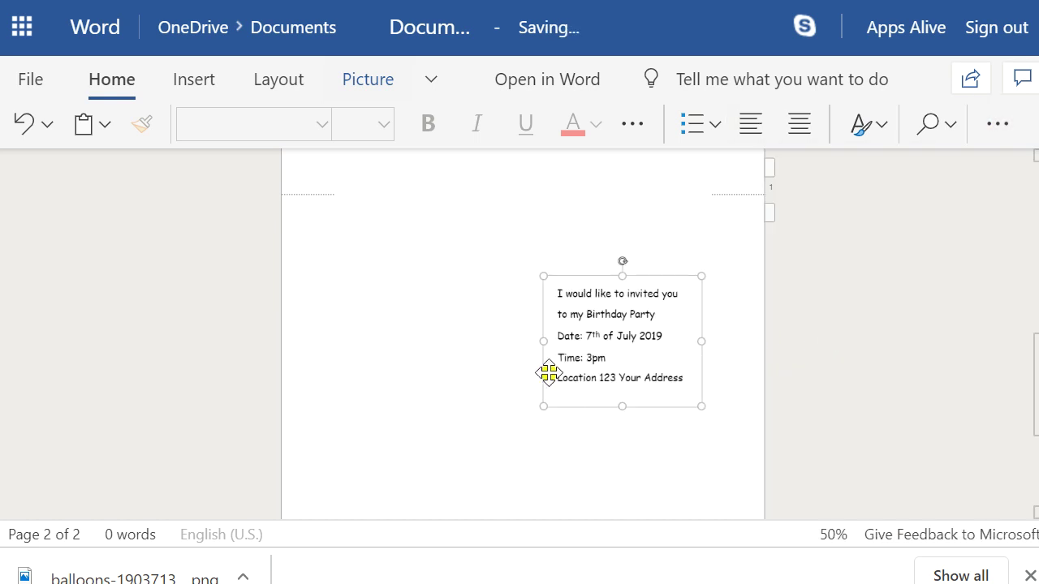
# Remove blank lines on page one so the party details picture moves up into that page's lower half.
pyautogui.click(522, 320)
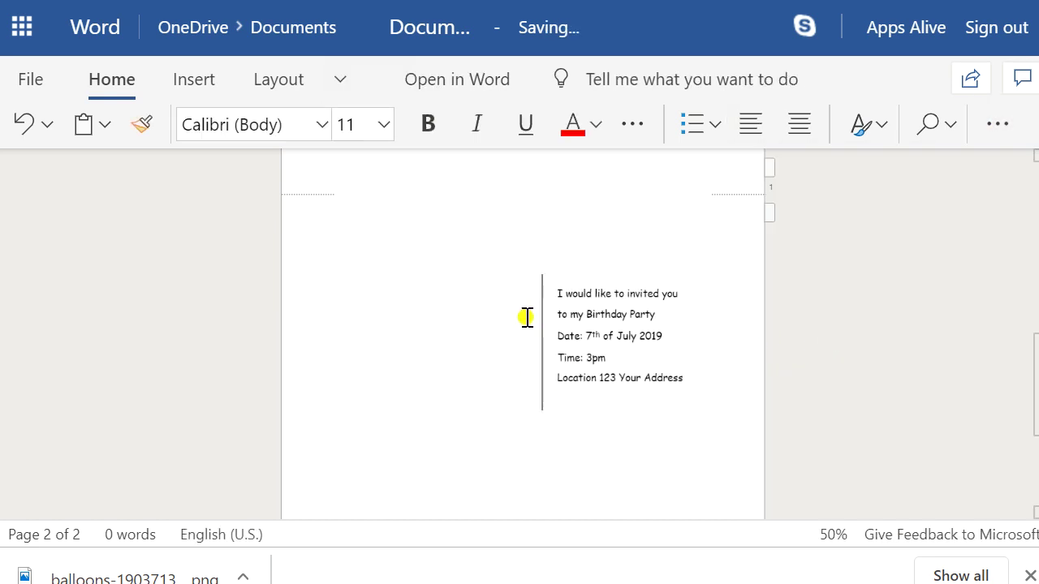
pyautogui.scroll(-5, 527, 318)
pyautogui.scroll(5, 534, 321)
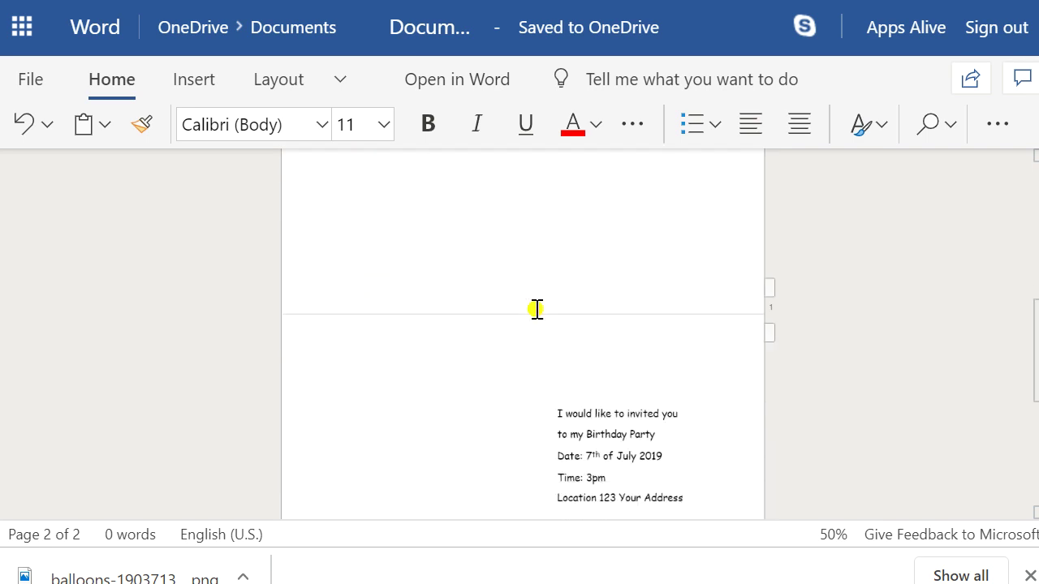
pyautogui.click(600, 406)
pyautogui.scroll(3, 595, 355)
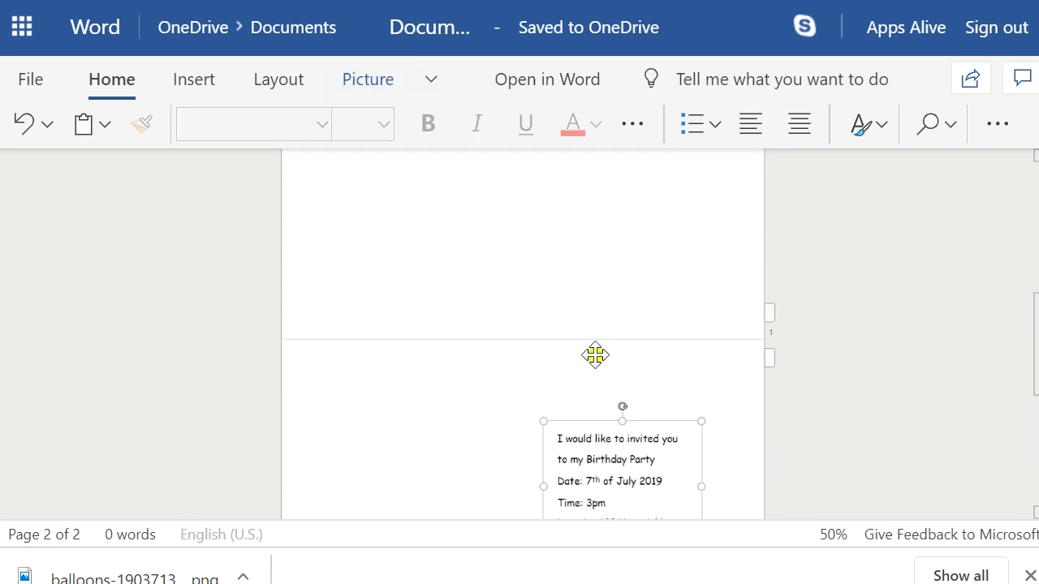
pyautogui.click(358, 210)
pyautogui.scroll(-4, 369, 208)
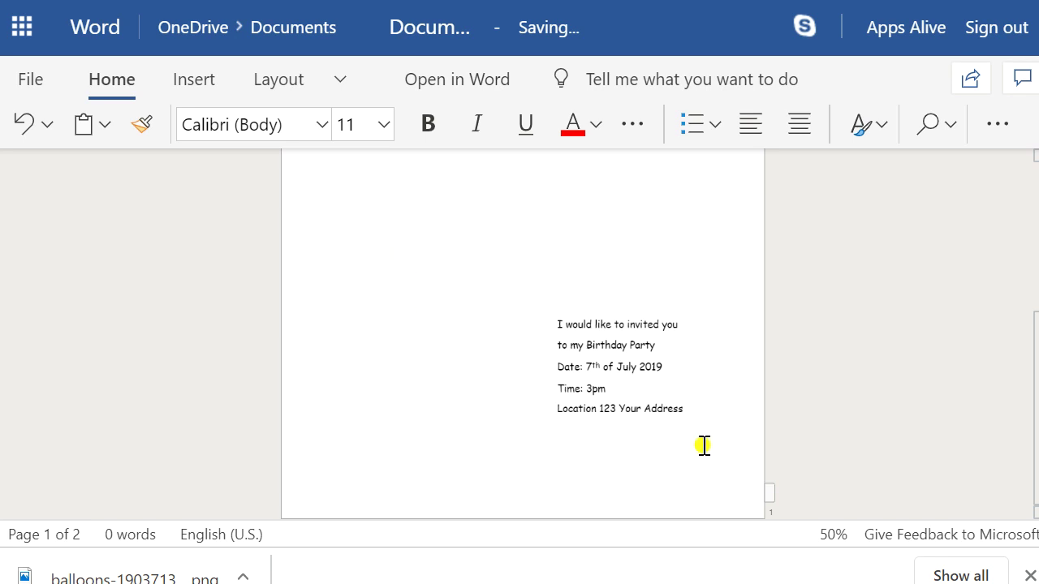
# Delete the blank line after the party details picture and undo the removal of the picture itself.
pyautogui.click(698, 419)
pyautogui.click(729, 458)
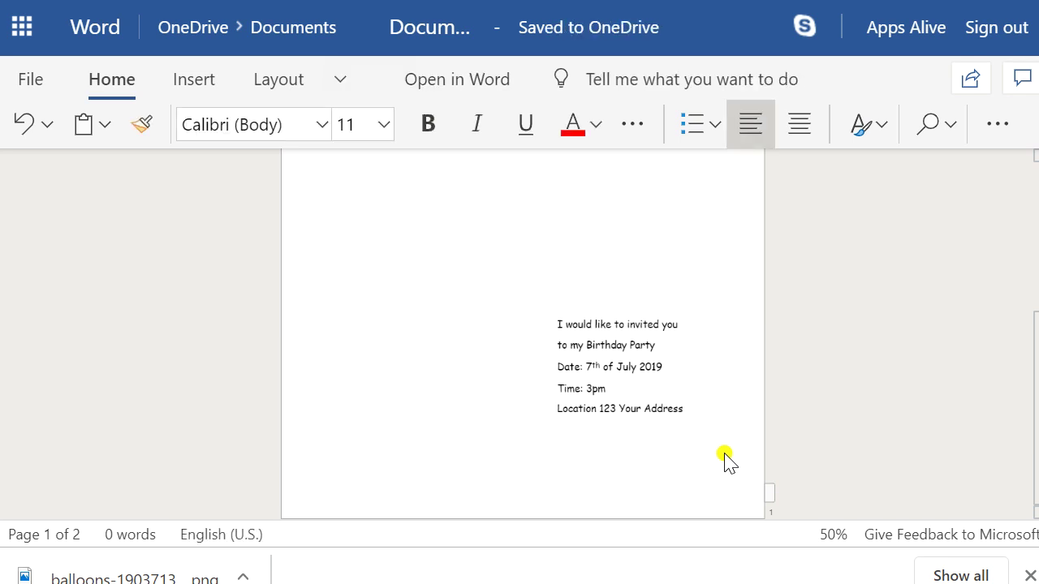
pyautogui.press('BackSpace')
pyautogui.press('BackSpace')
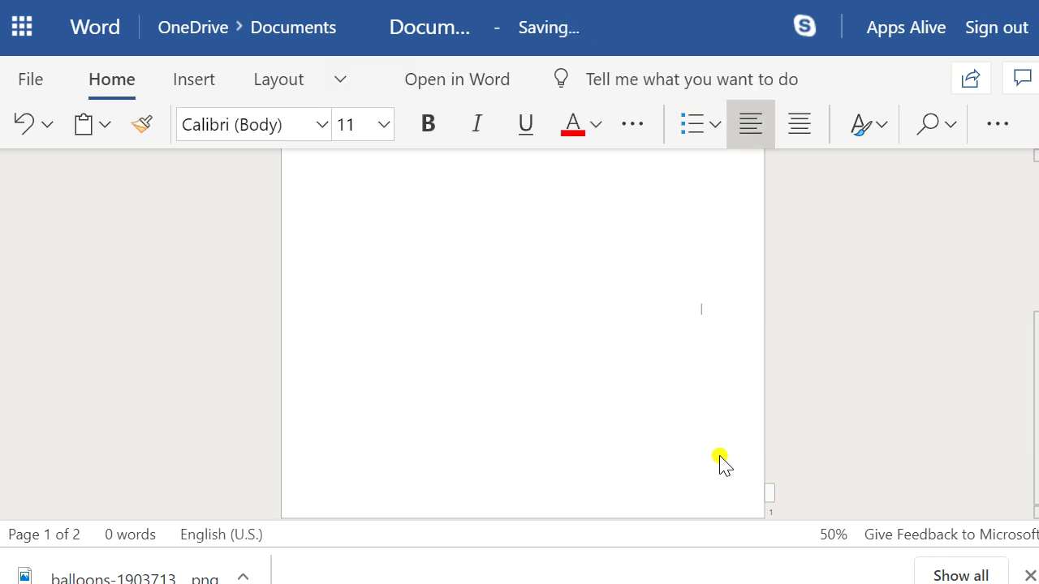
pyautogui.hotkey('ctrl', 'z')
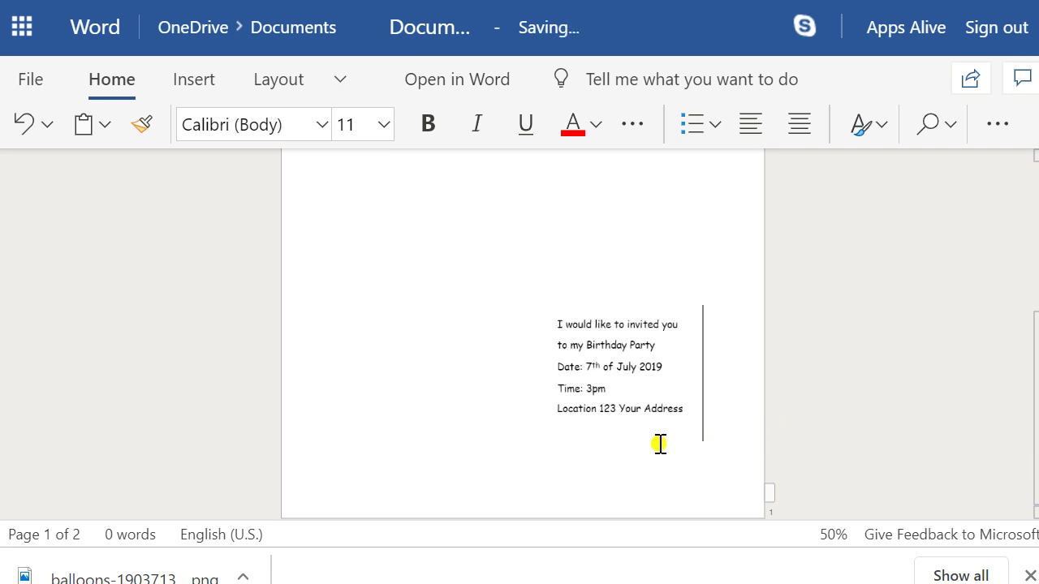
# Check the card layout on page one with the document zoom set to 50%.
pyautogui.scroll(3, 622, 364)
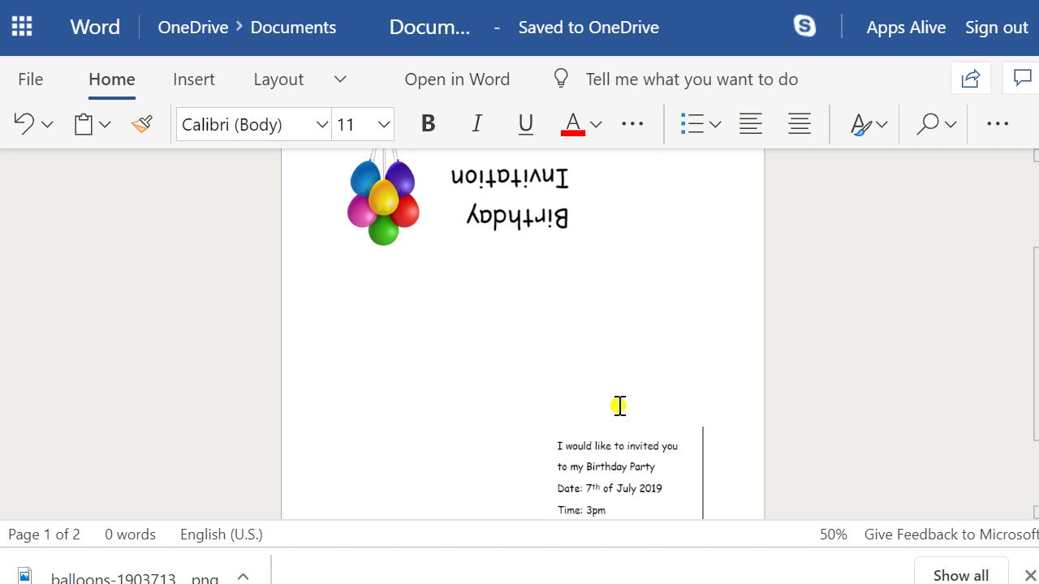
pyautogui.scroll(-3, 626, 445)
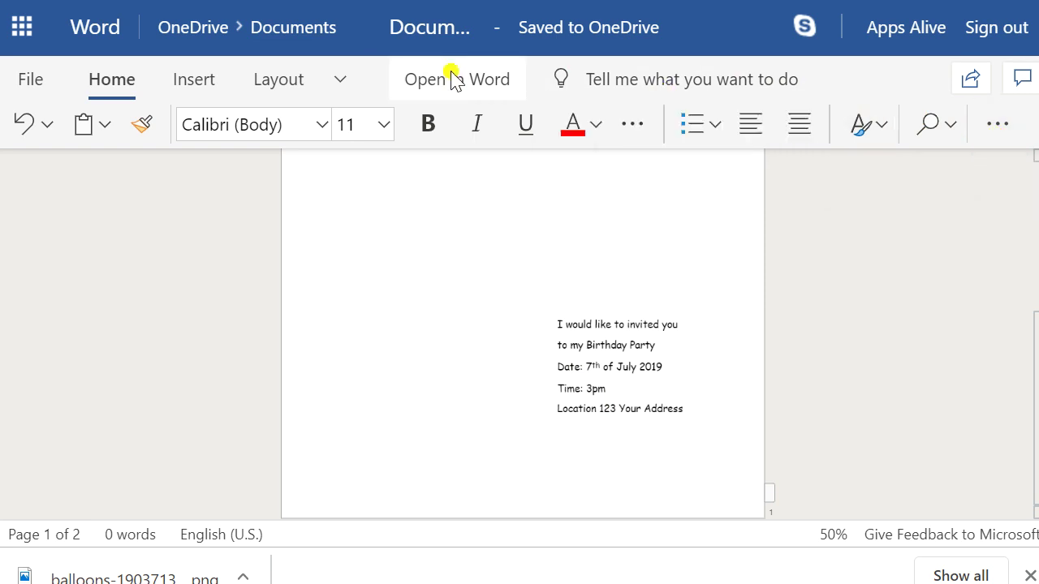
pyautogui.click(338, 81)
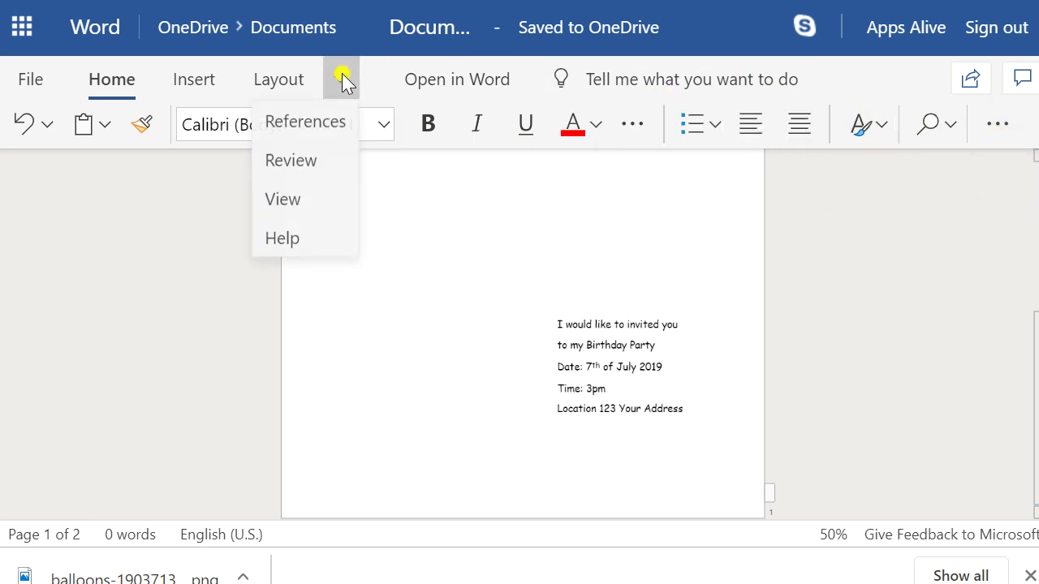
pyautogui.click(309, 201)
pyautogui.click(239, 130)
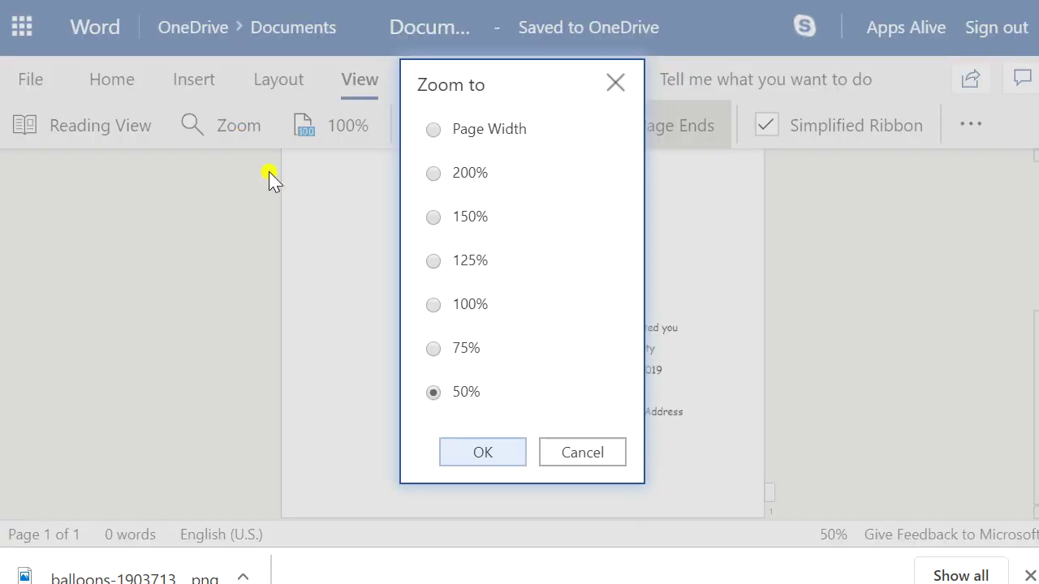
pyautogui.click(499, 453)
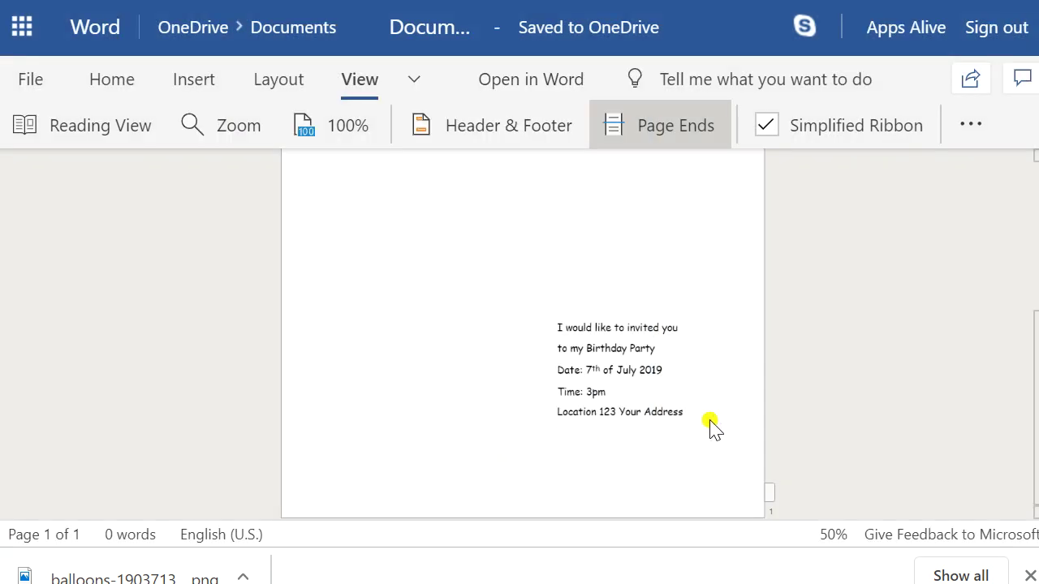
# Shrink the balloons picture to about half its size and place it on its own line above the upside-down title.
pyautogui.scroll(5, 769, 407)
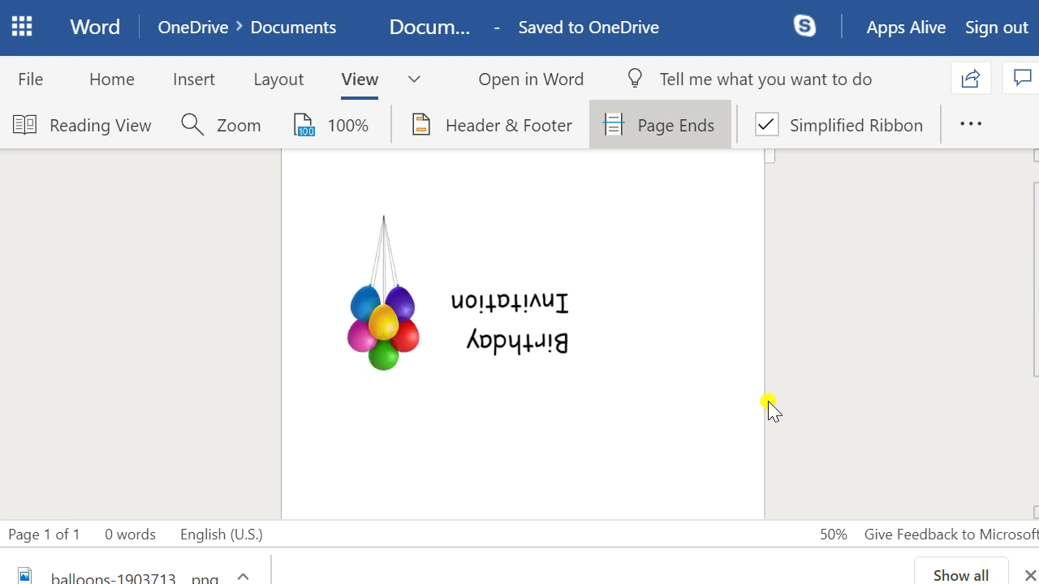
pyautogui.click(462, 301)
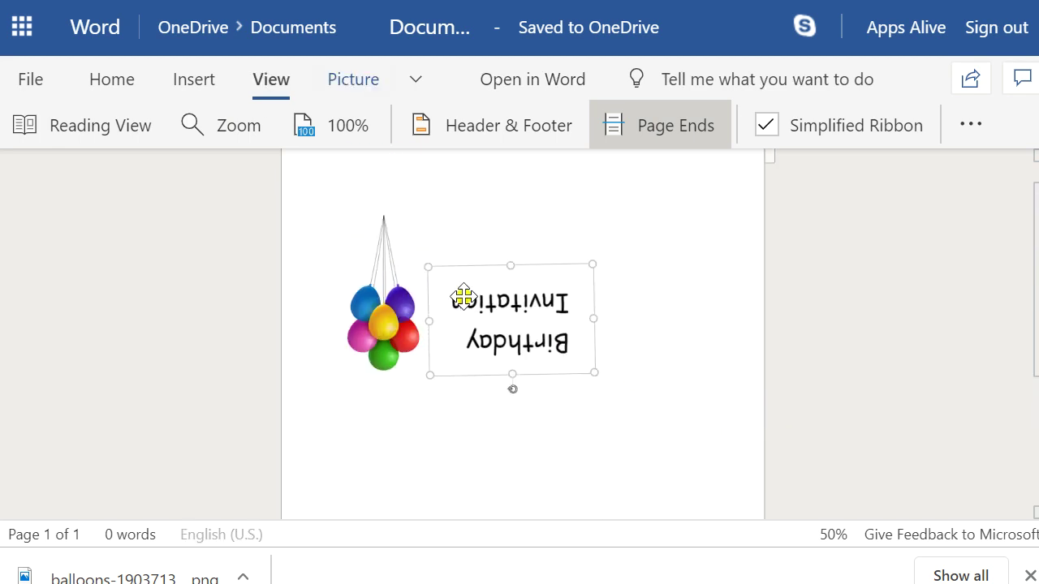
pyautogui.click(366, 297)
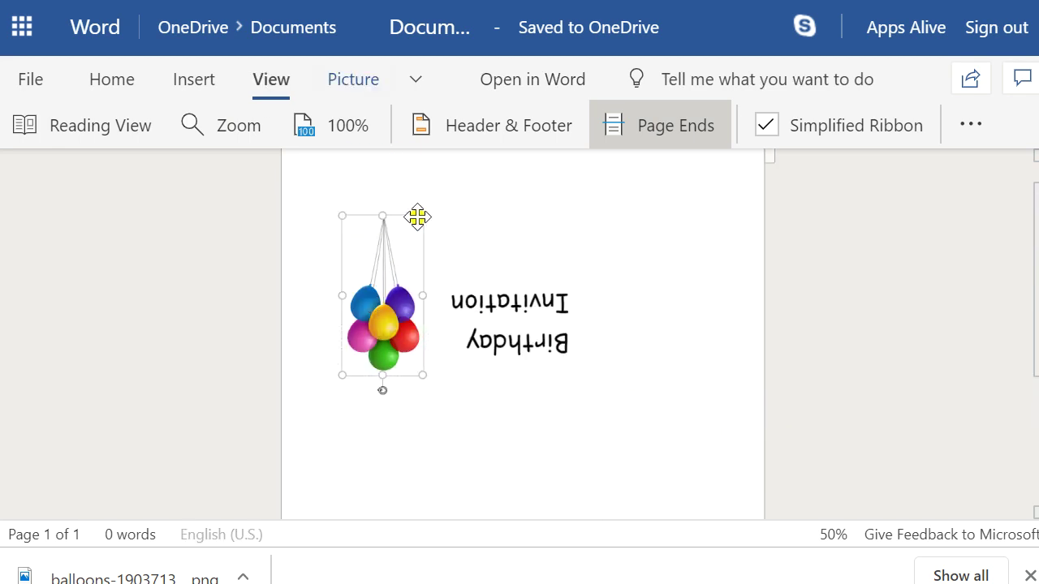
pyautogui.moveTo(423, 218); pyautogui.dragTo(382, 239)
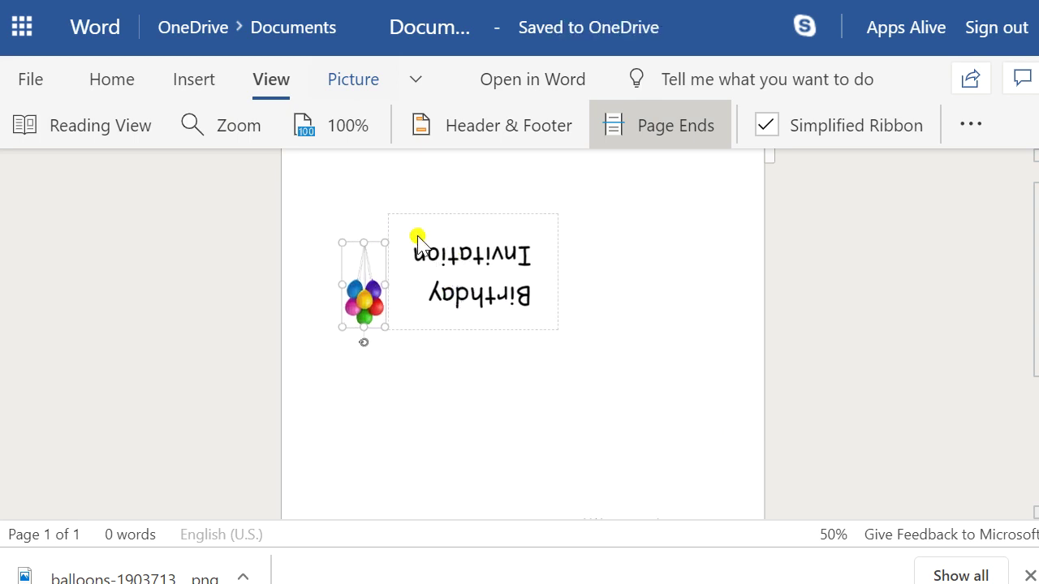
pyautogui.moveTo(354, 310); pyautogui.dragTo(375, 220)
pyautogui.click(426, 370)
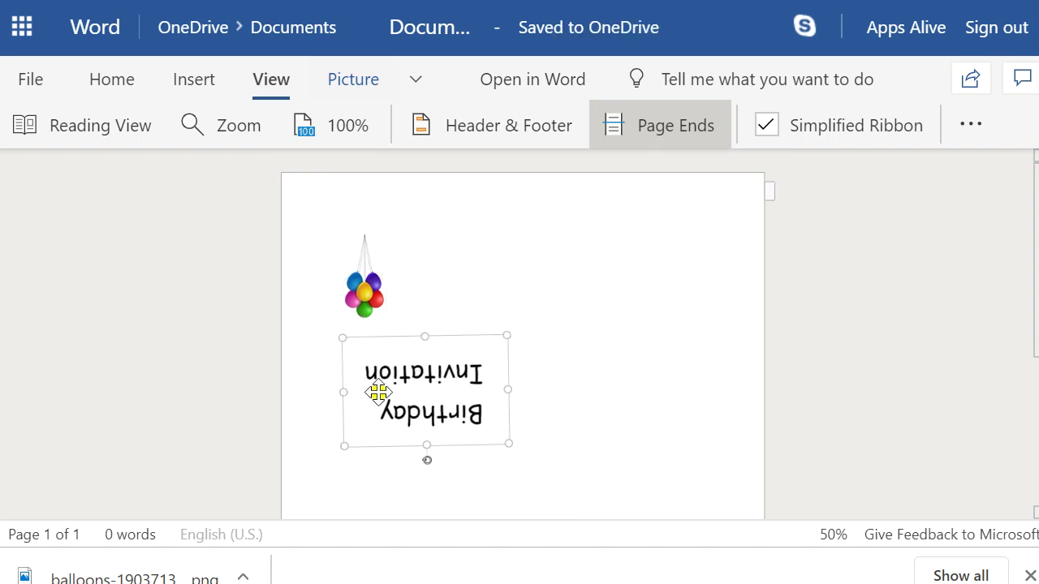
# Try centering the balloons picture and return it to left alignment.
pyautogui.click(371, 299)
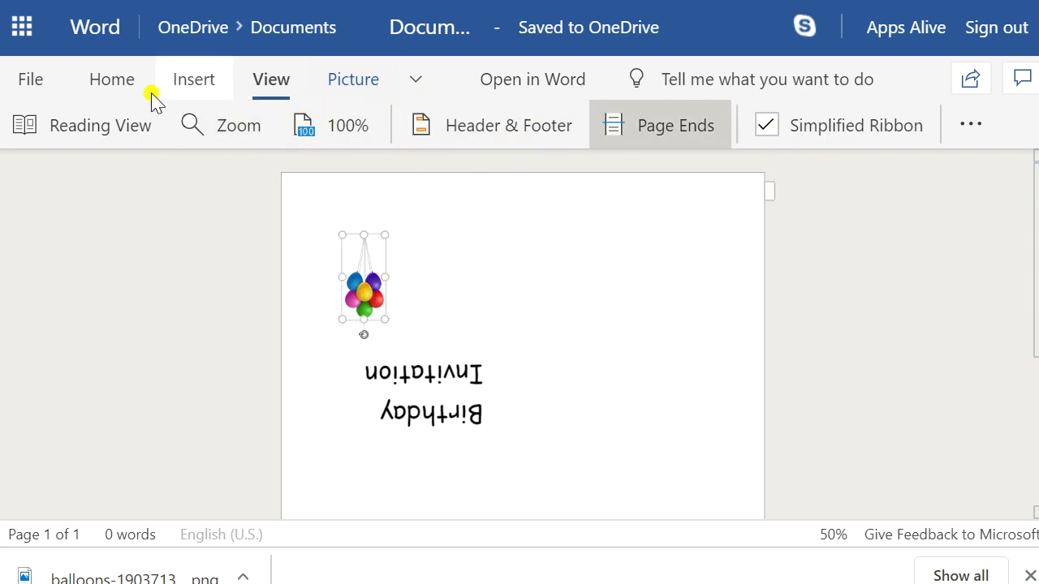
pyautogui.click(102, 78)
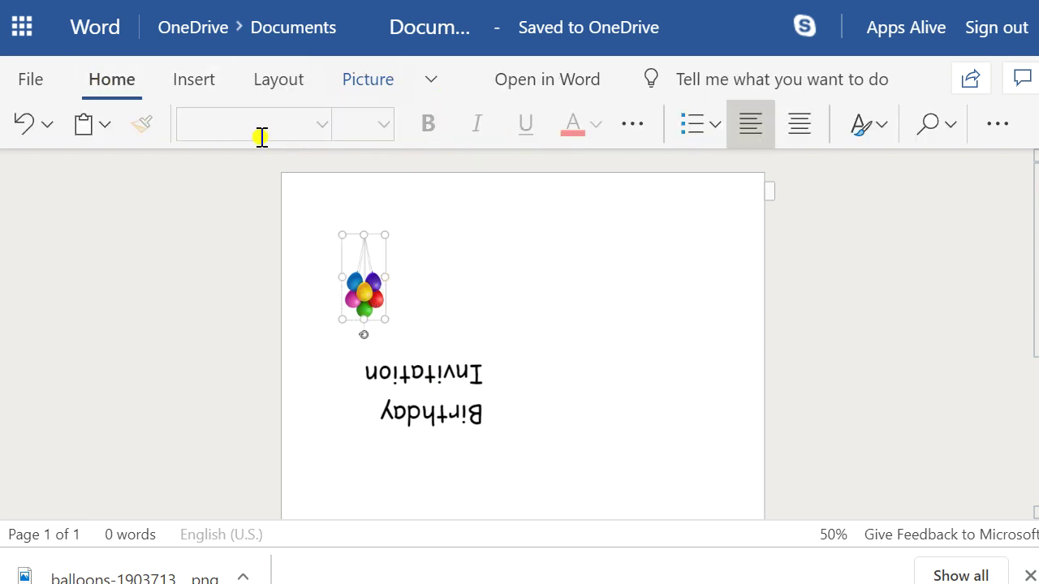
pyautogui.click(798, 134)
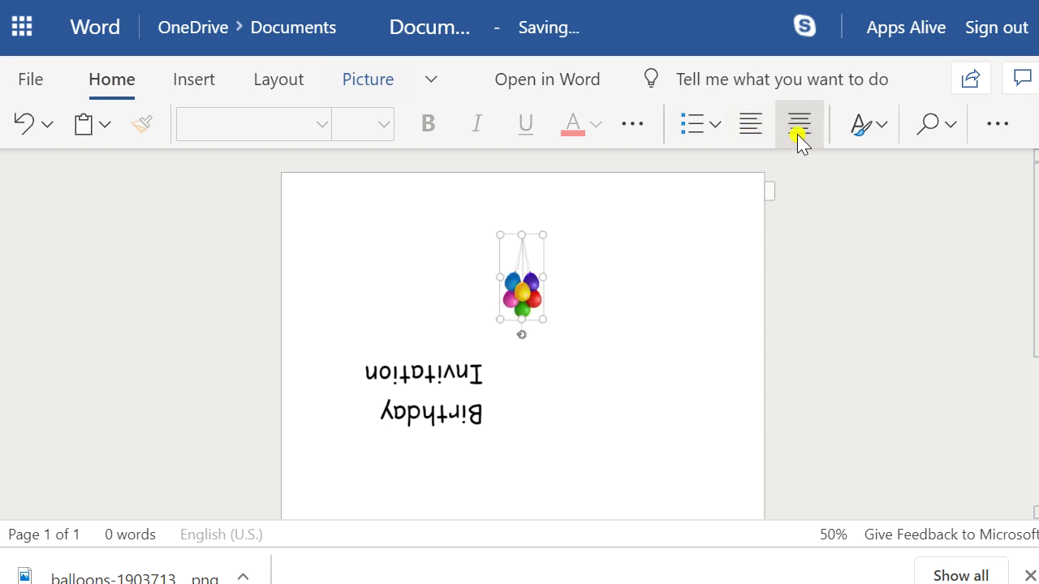
pyautogui.click(747, 124)
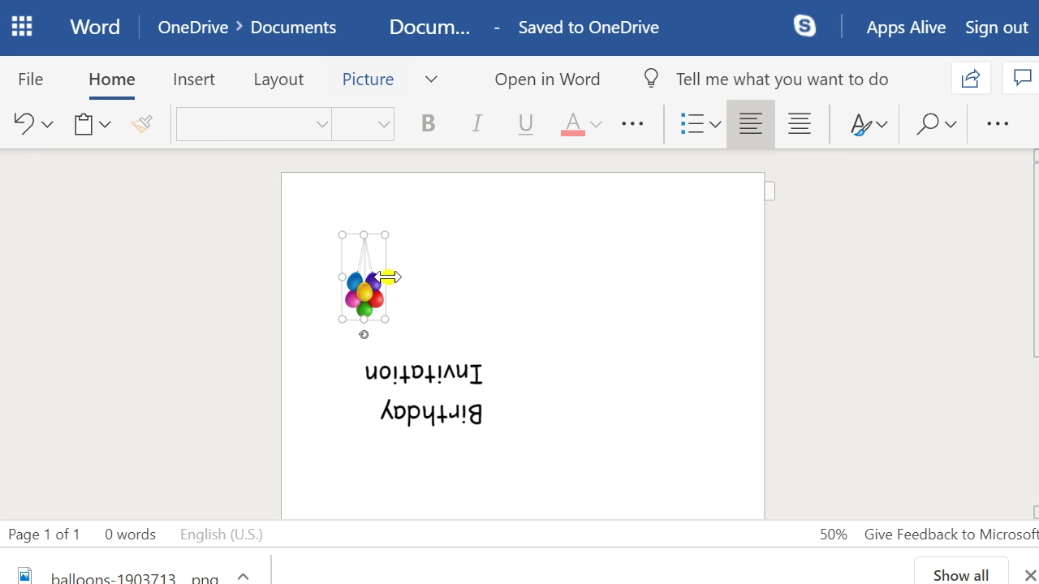
# Examine how the balloons, the upside-down title and the party details are laid out over the whole page.
pyautogui.scroll(-3, 441, 360)
pyautogui.scroll(3, 441, 364)
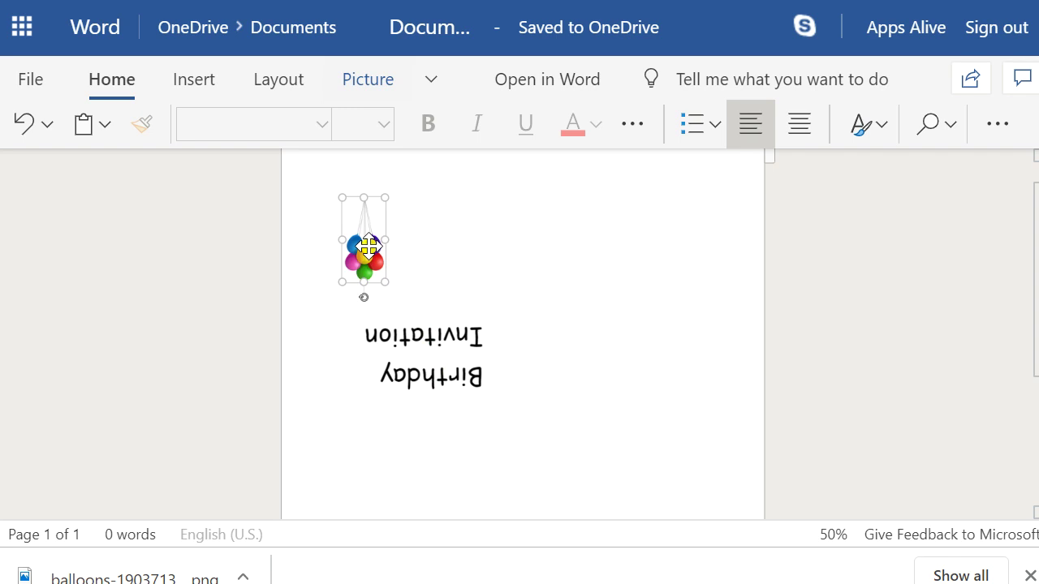
pyautogui.click(531, 225)
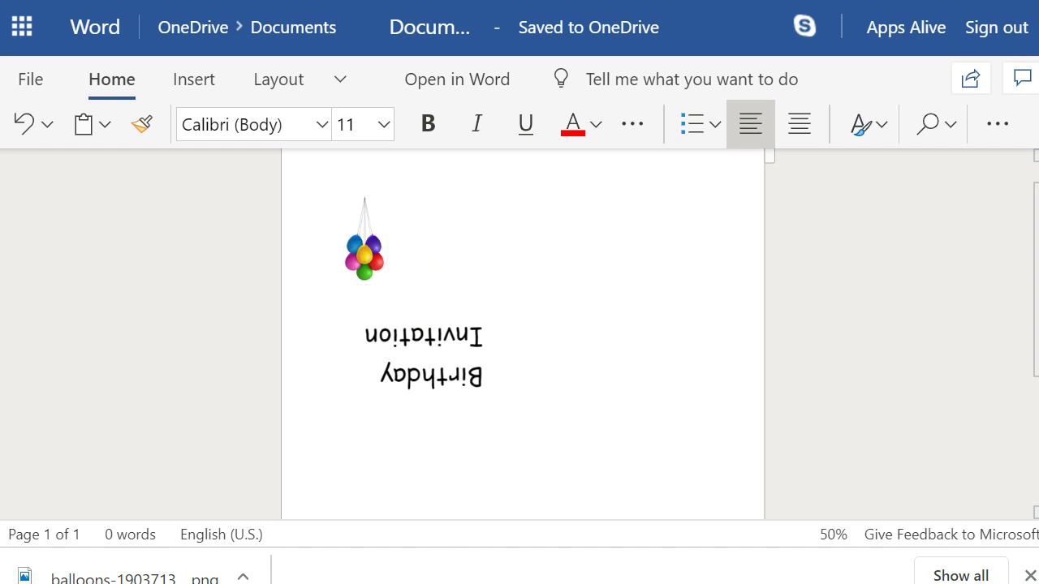
pyautogui.hotkey('alt', 'p')
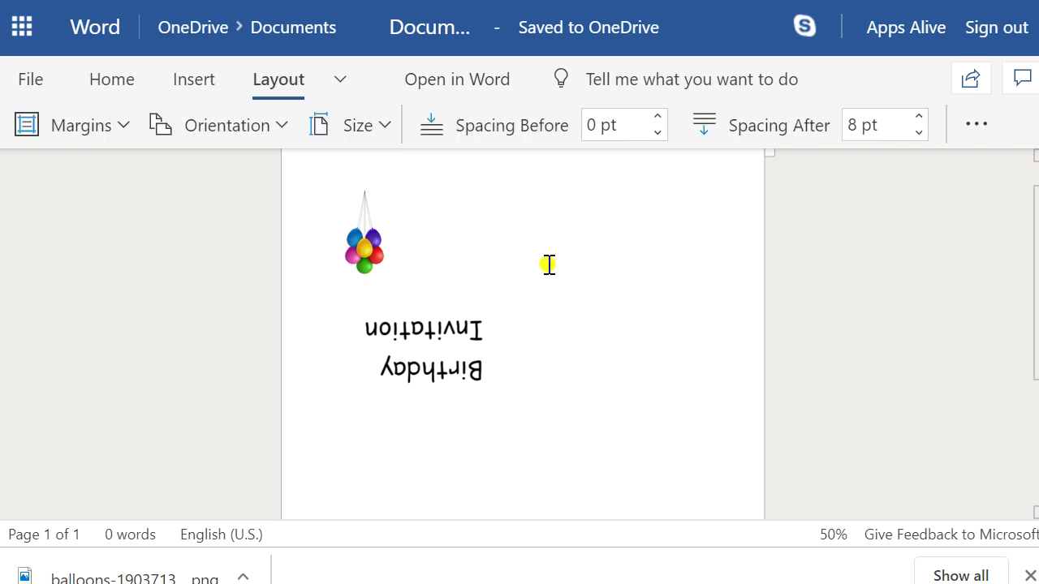
pyautogui.scroll(-3, 548, 264)
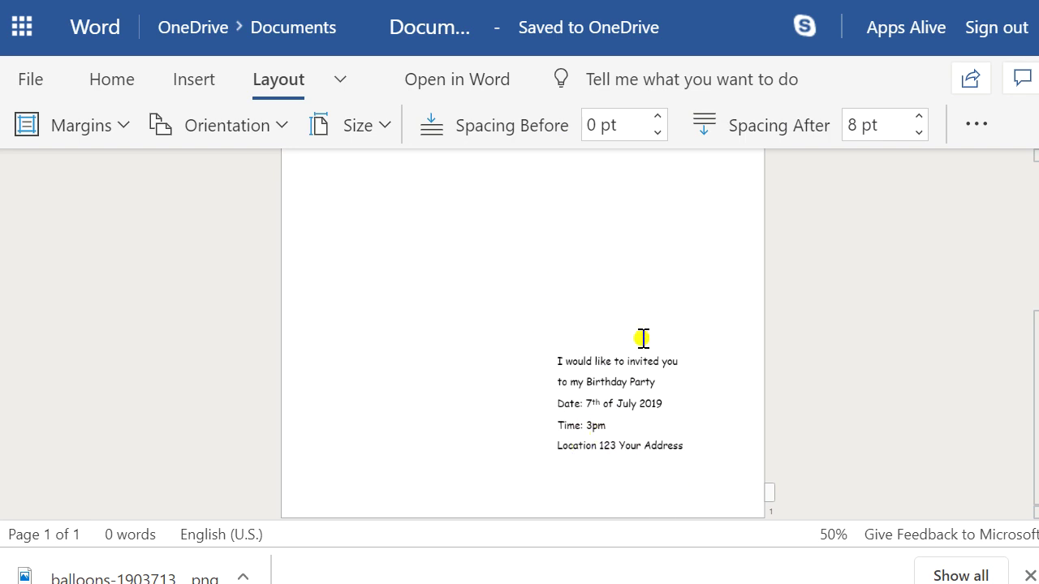
pyautogui.scroll(5, 568, 406)
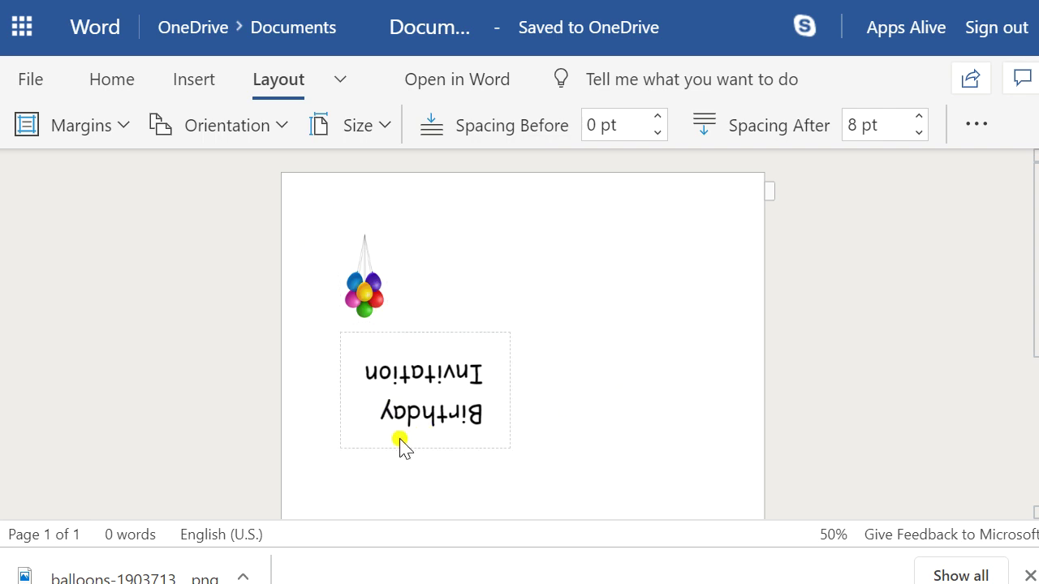
pyautogui.scroll(-3, 568, 369)
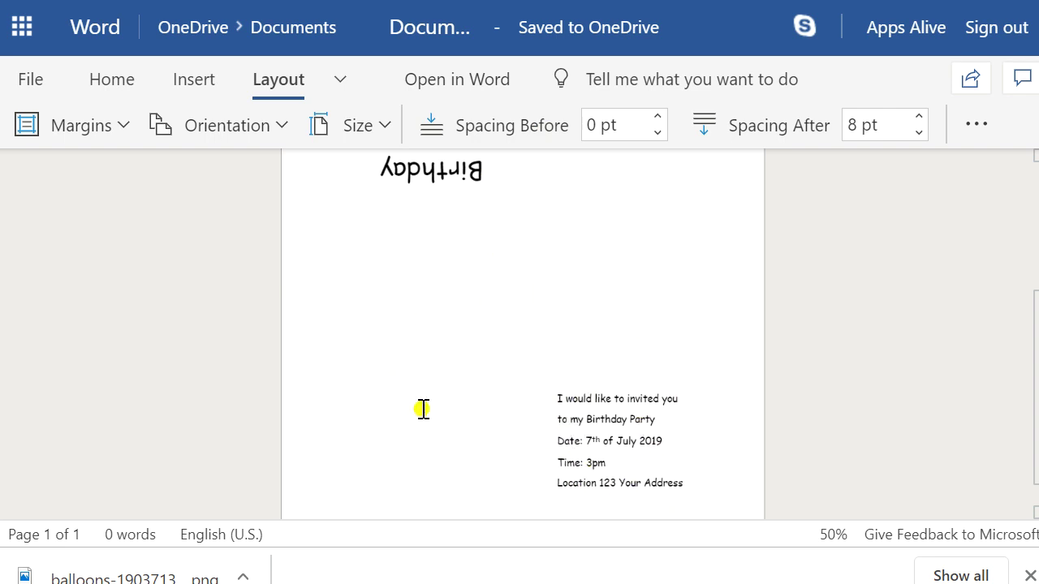
pyautogui.scroll(5, 479, 362)
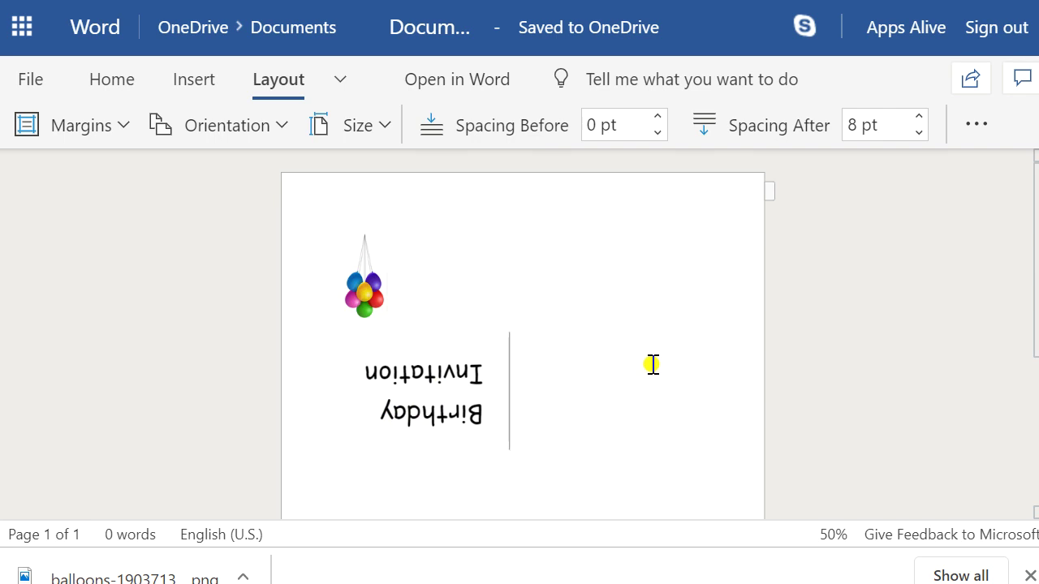
pyautogui.click(508, 459)
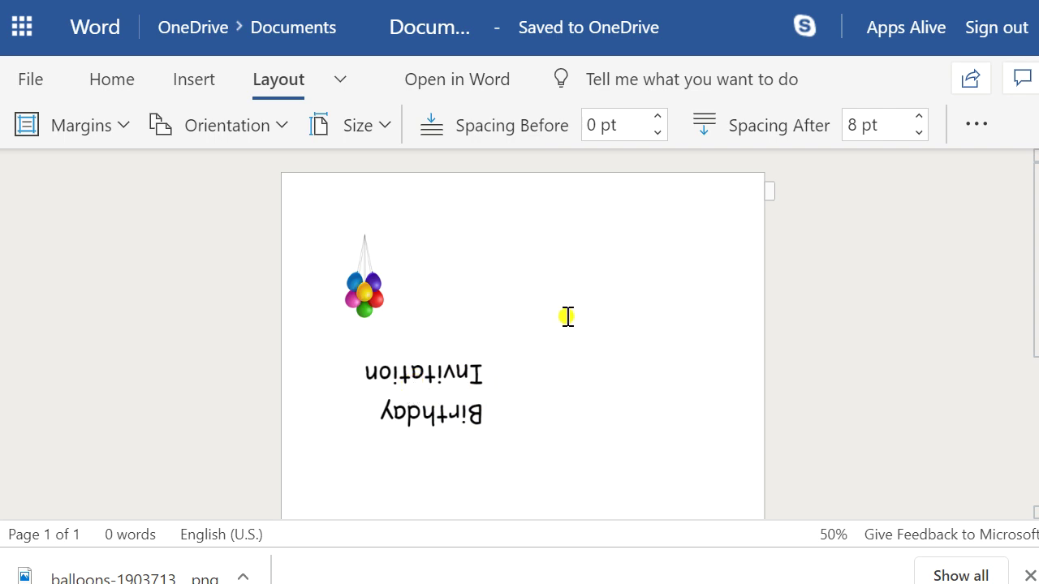
pyautogui.click(354, 302)
pyautogui.click(441, 299)
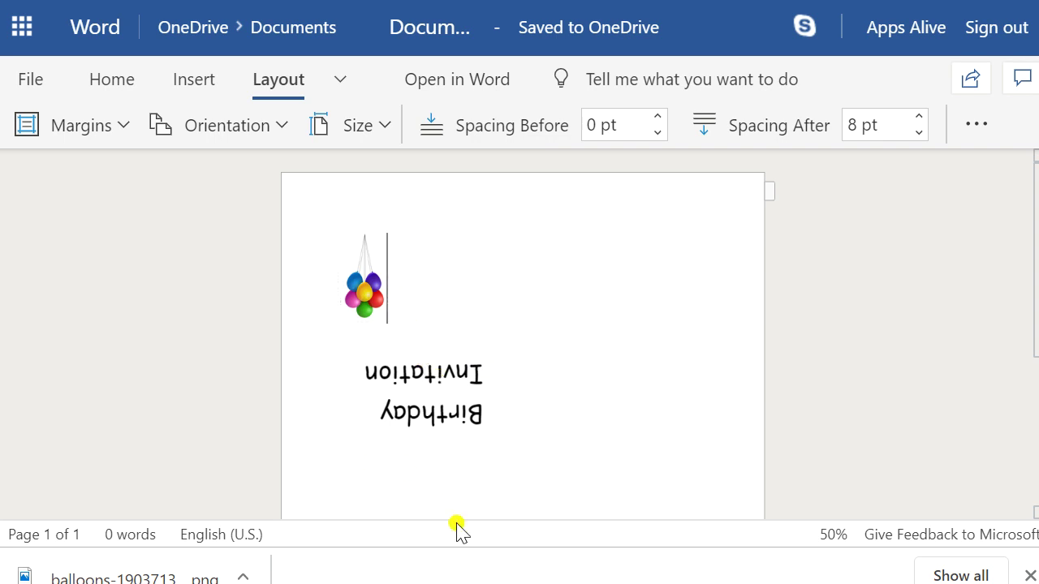
pyautogui.scroll(-3, 417, 281)
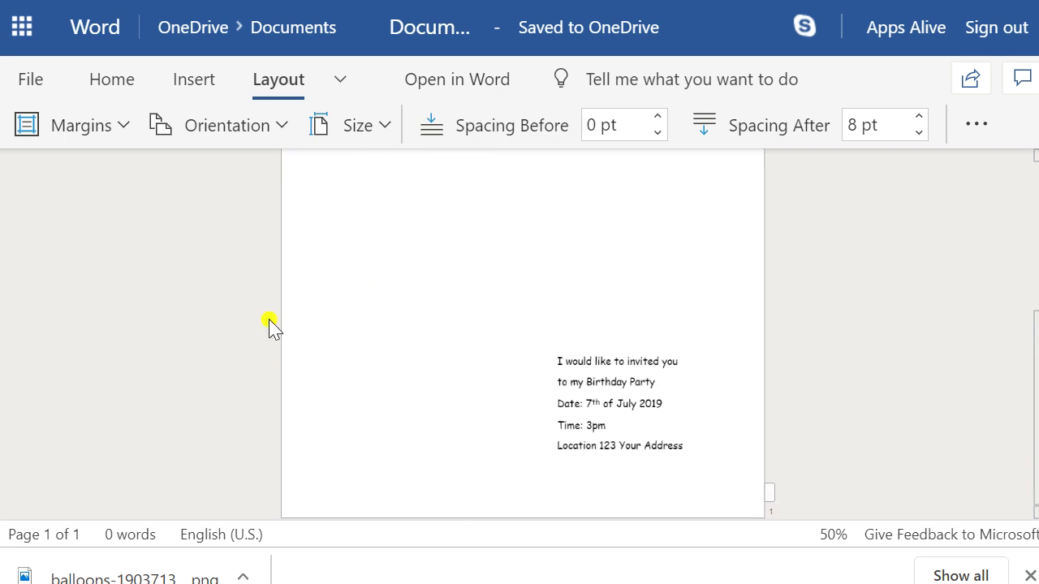
pyautogui.scroll(3, 463, 415)
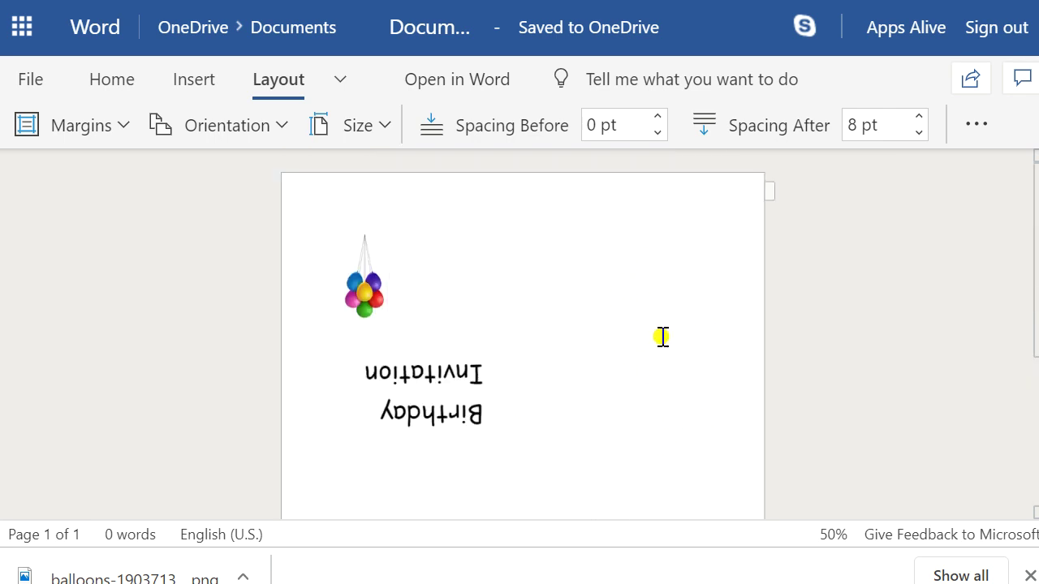
pyautogui.scroll(-2, 597, 374)
pyautogui.scroll(-1, 571, 391)
pyautogui.scroll(4, 569, 389)
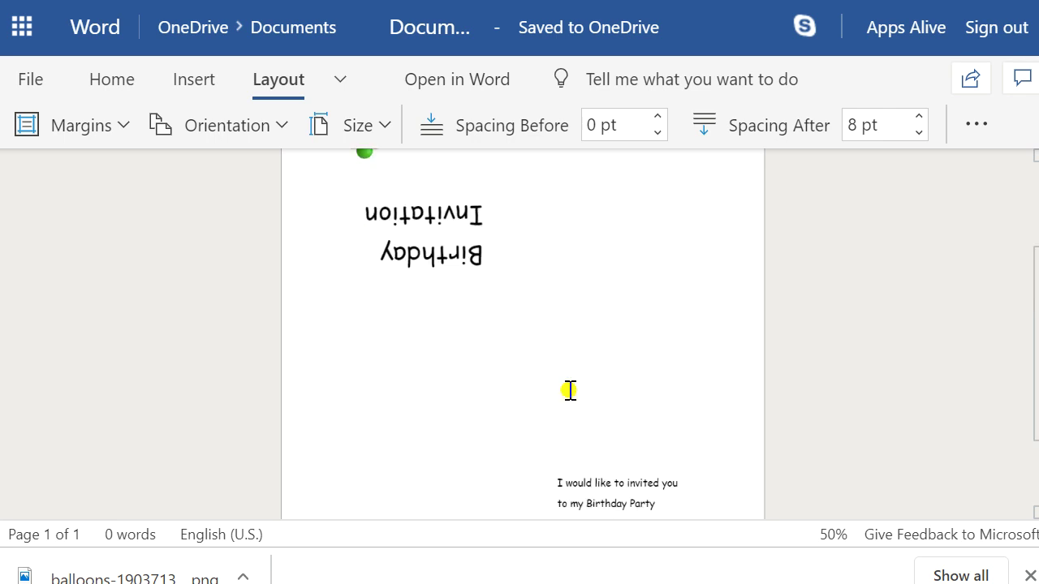
# Add the line "Made By" below the balloons picture, followed by a line with the maker's full name.
pyautogui.click(408, 306)
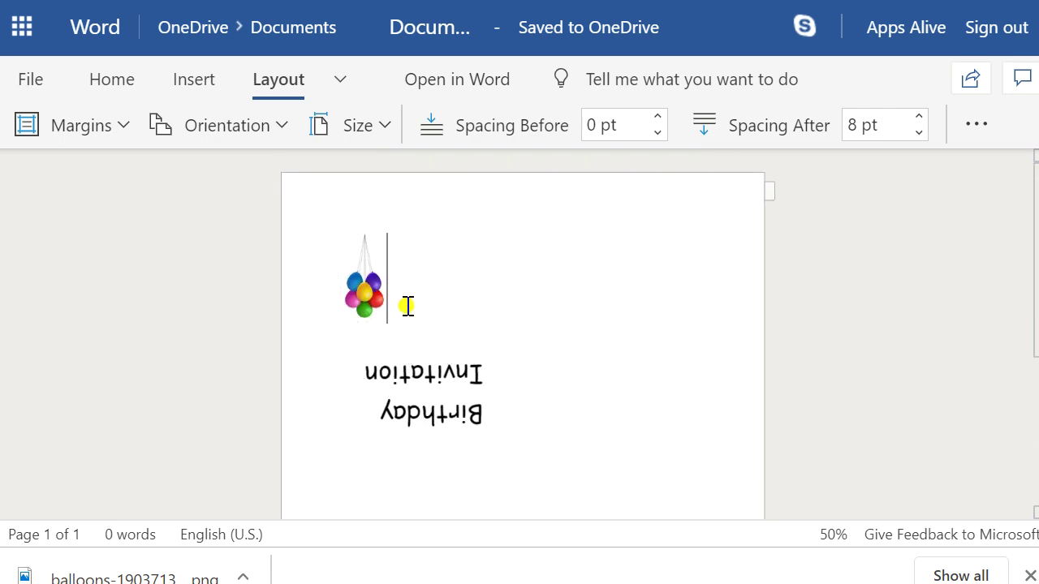
pyautogui.press('Return')
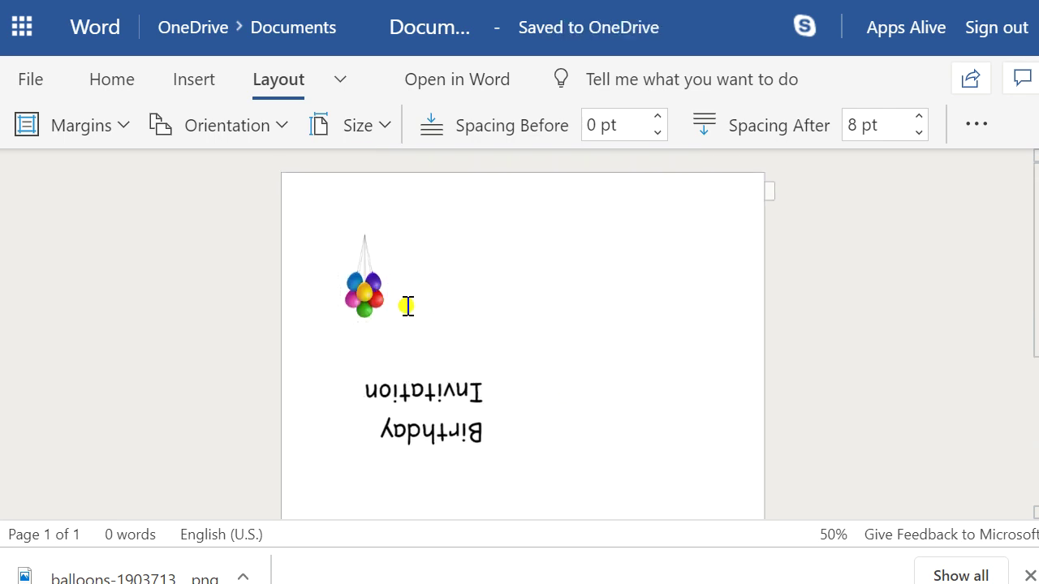
pyautogui.write('Made By')
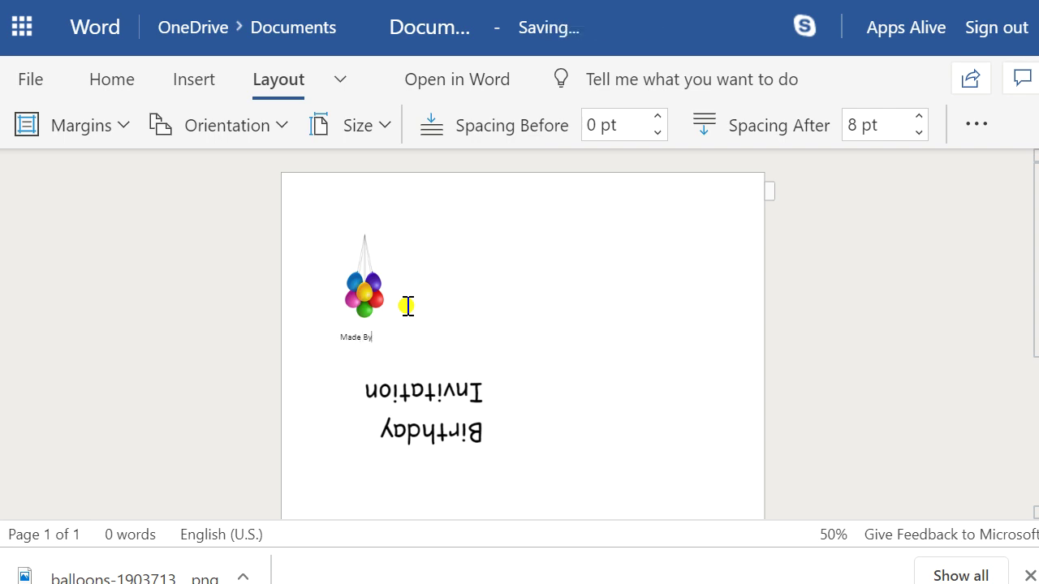
pyautogui.press('Return')
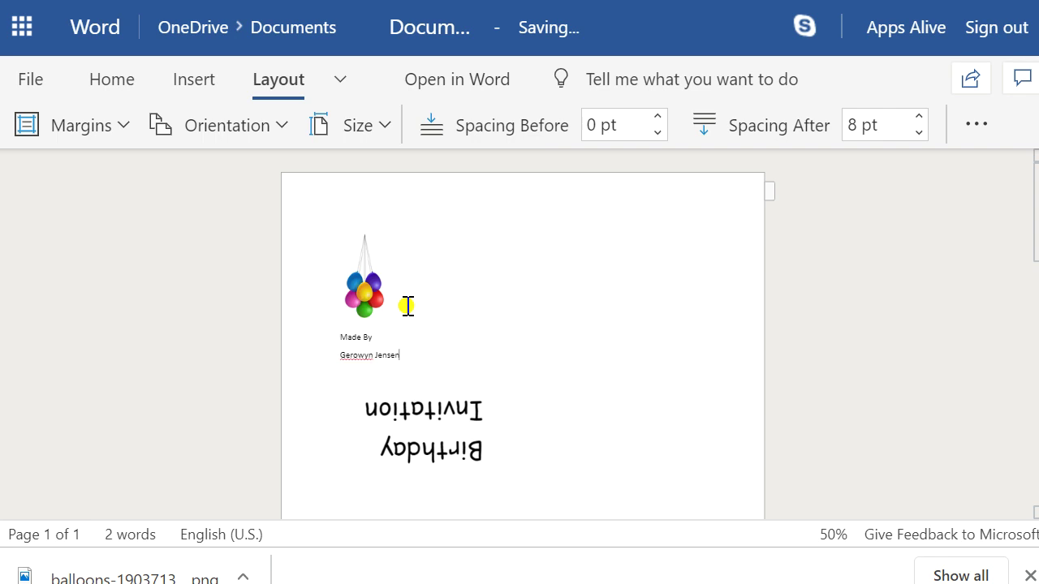
# Have the spelling checker ignore all occurrences of the maker's first name.
pyautogui.moveTo(416, 352); pyautogui.dragTo(341, 344)
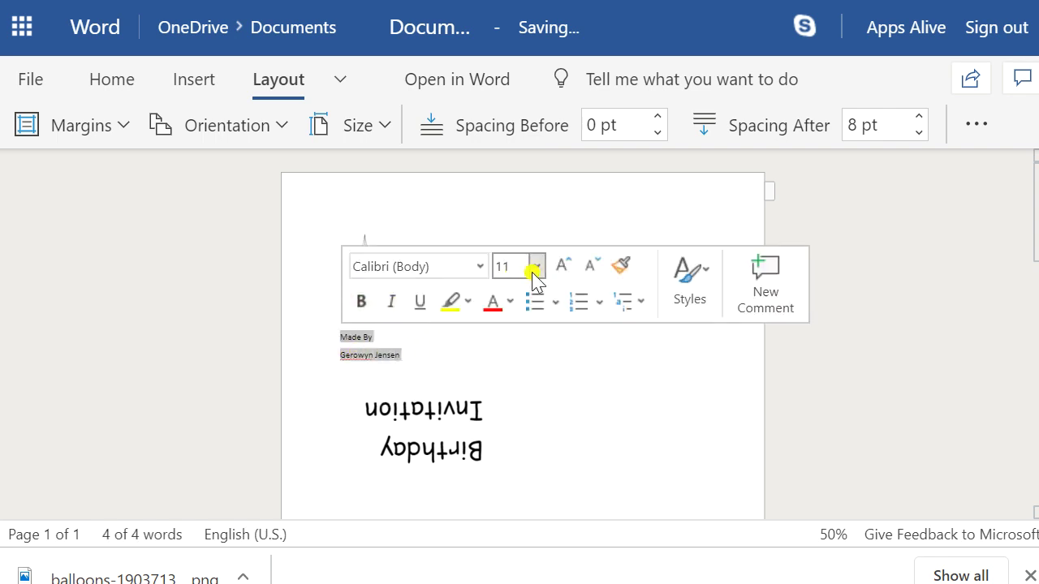
pyautogui.click(358, 357)
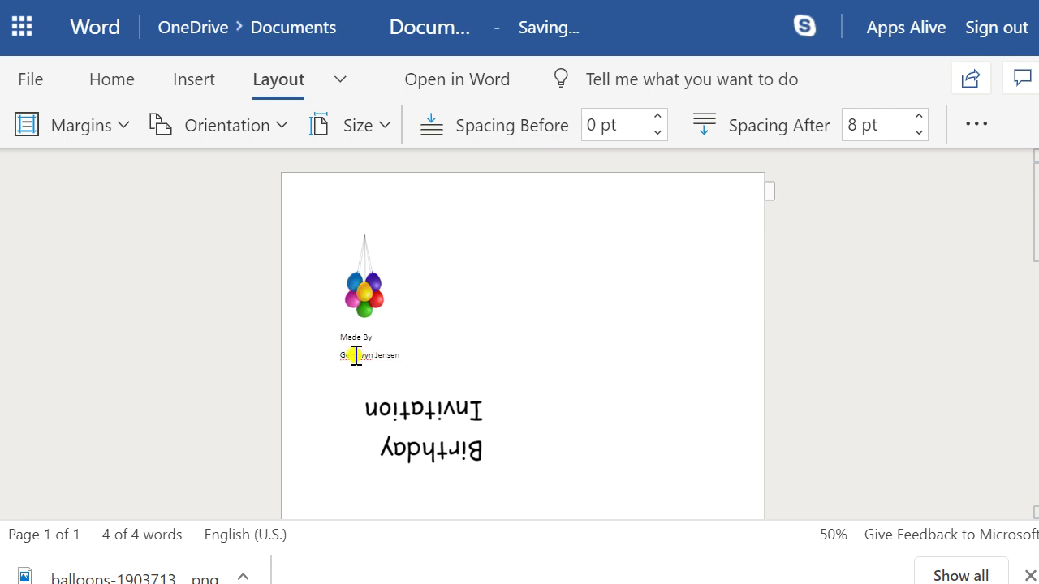
pyautogui.rightClick(356, 359)
pyautogui.moveTo(326, 213)
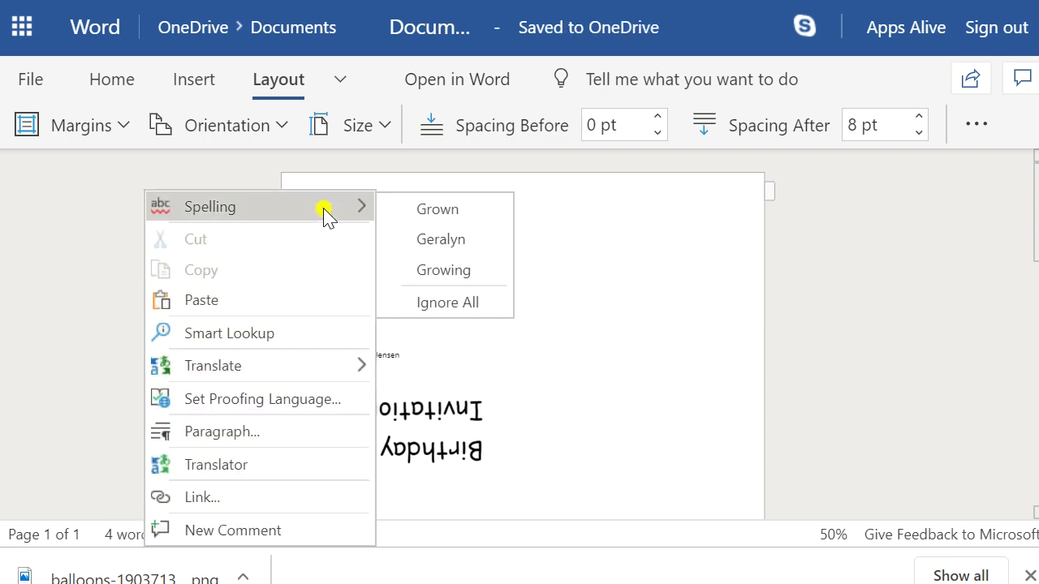
pyautogui.click(439, 304)
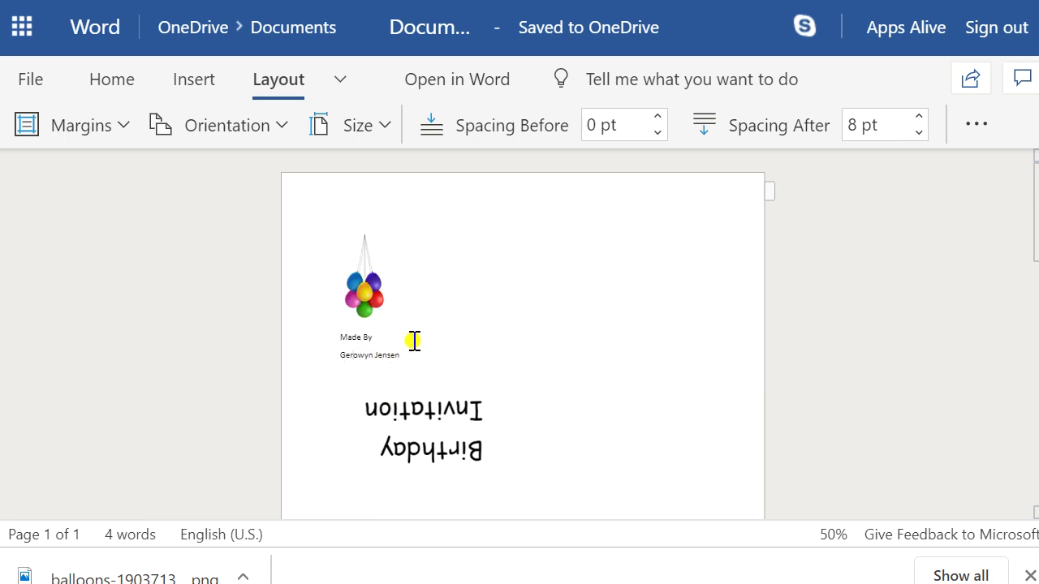
# Enlarge the font of the "Made By" line and the maker's name line by three increments.
pyautogui.moveTo(419, 357); pyautogui.dragTo(338, 344)
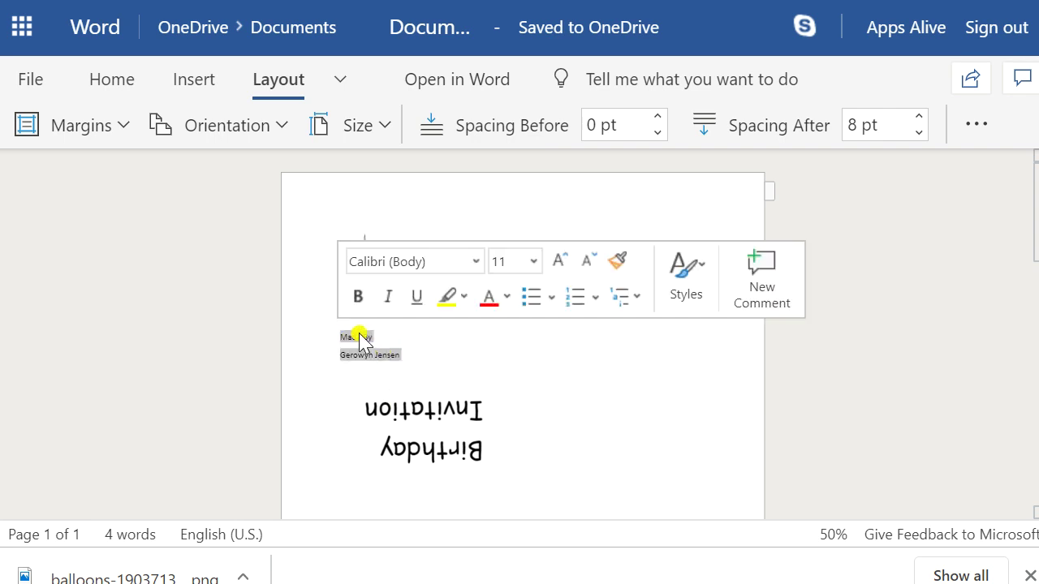
pyautogui.click(560, 260)
pyautogui.click(559, 261)
pyautogui.click(559, 261)
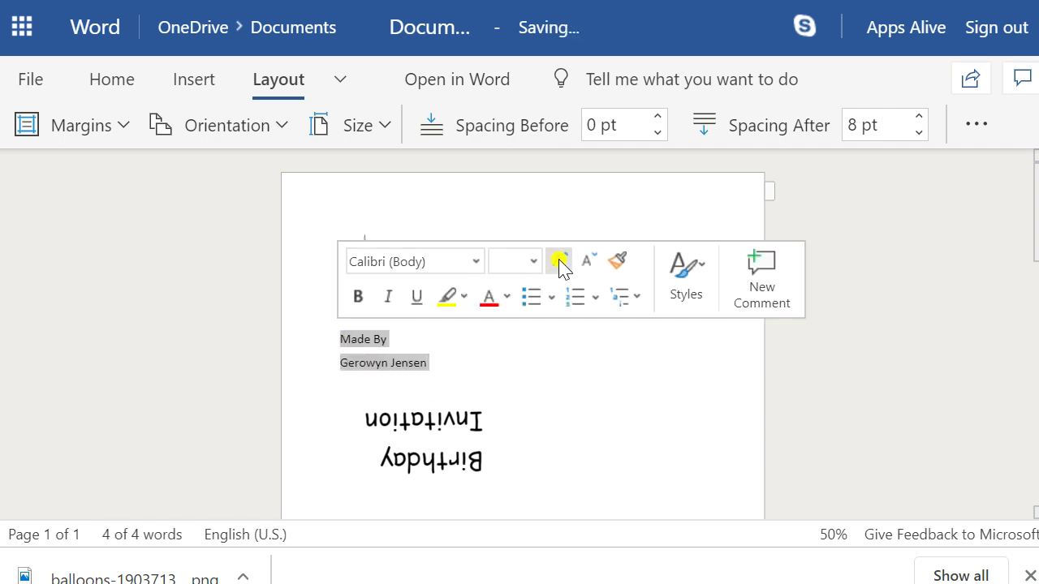
pyautogui.click(390, 329)
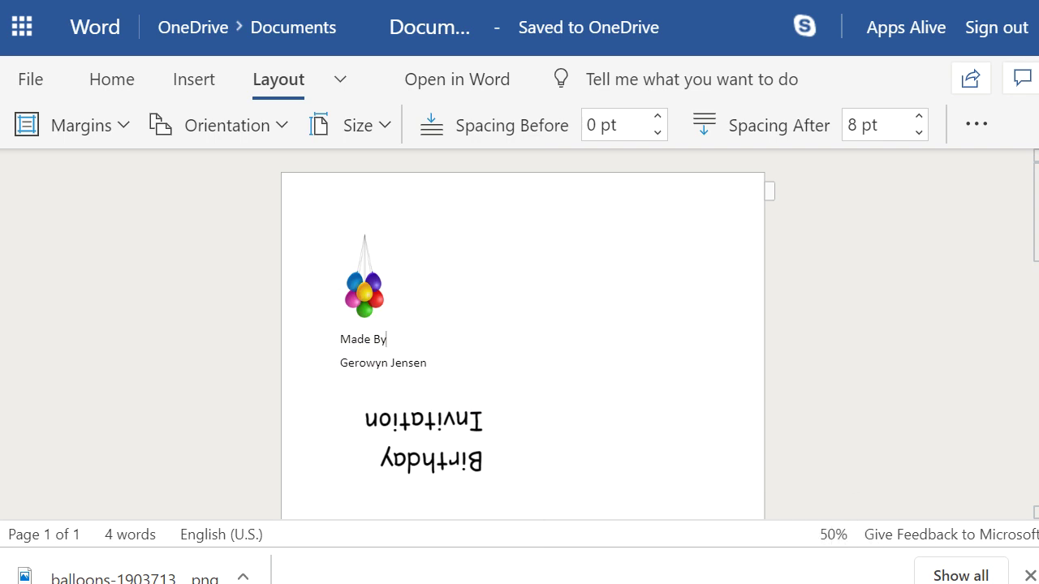
pyautogui.hotkey('alt', 'Tab')
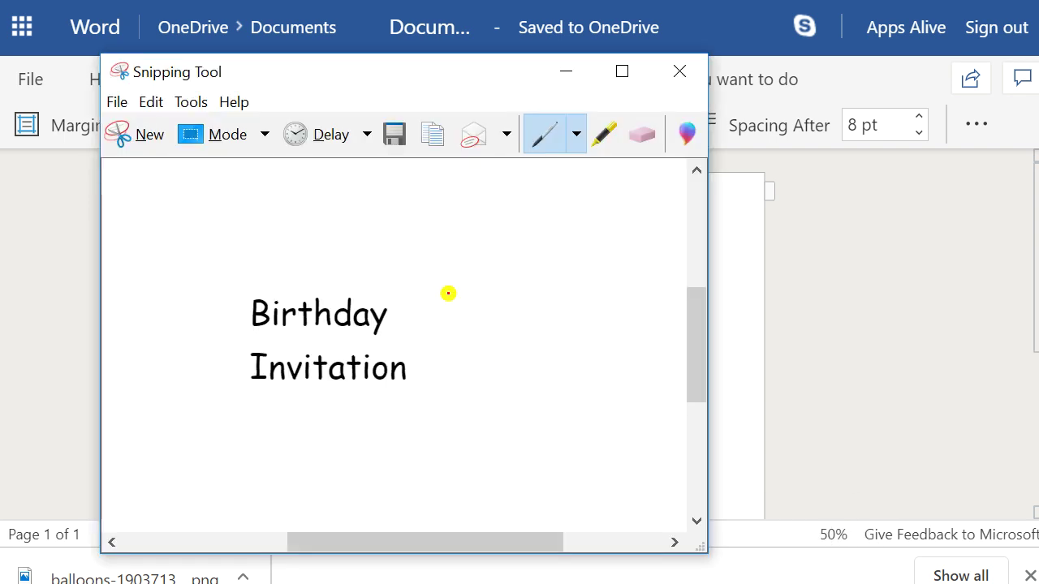
pyautogui.click(138, 145)
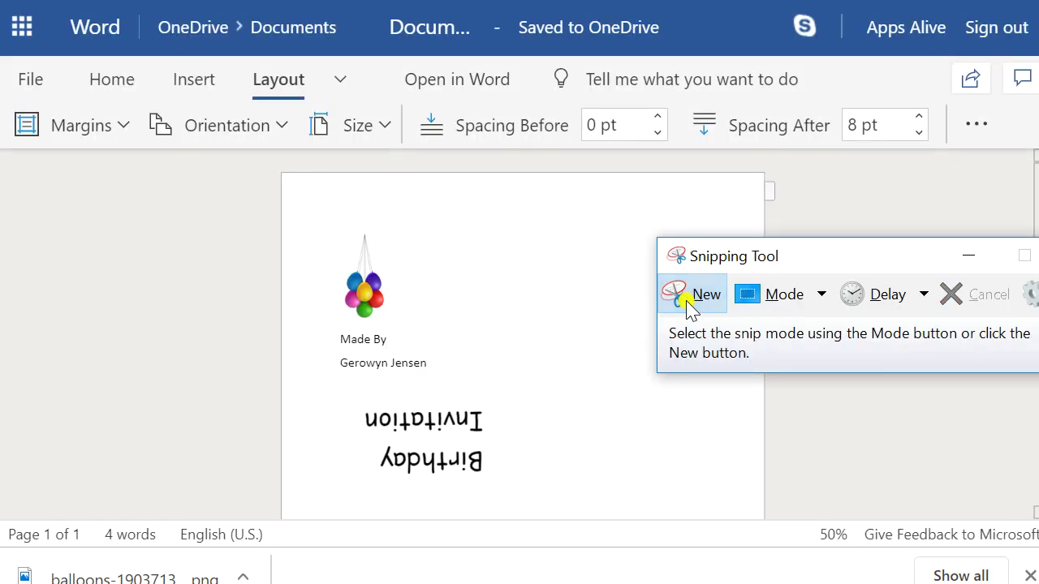
pyautogui.press('Escape')
pyautogui.click(392, 339)
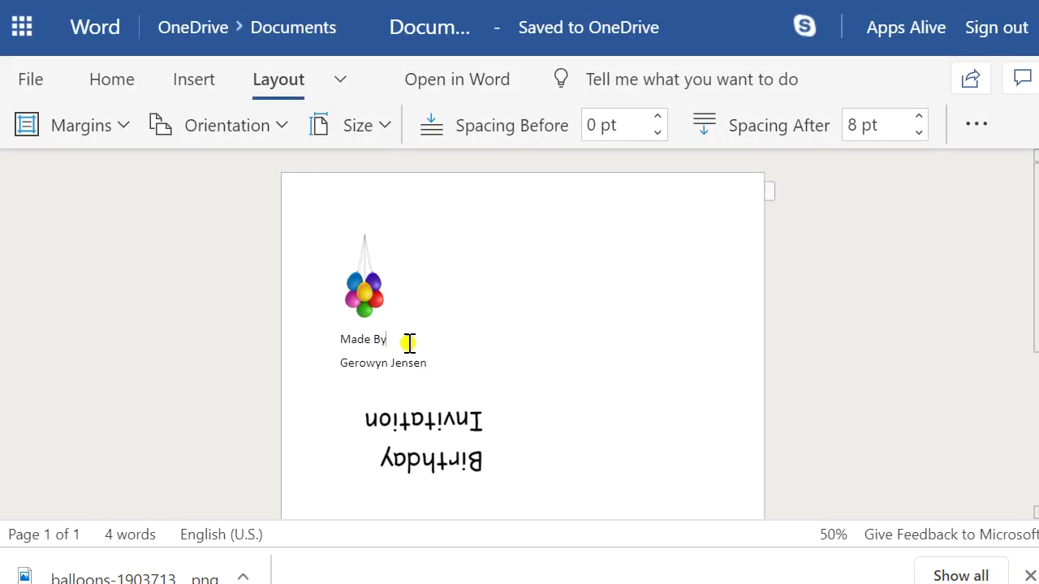
# Switch to Snipping Tool, snip just the "Made By" line and the maker's name line, and copy the snip.
pyautogui.click(410, 273)
pyautogui.click(559, 583)
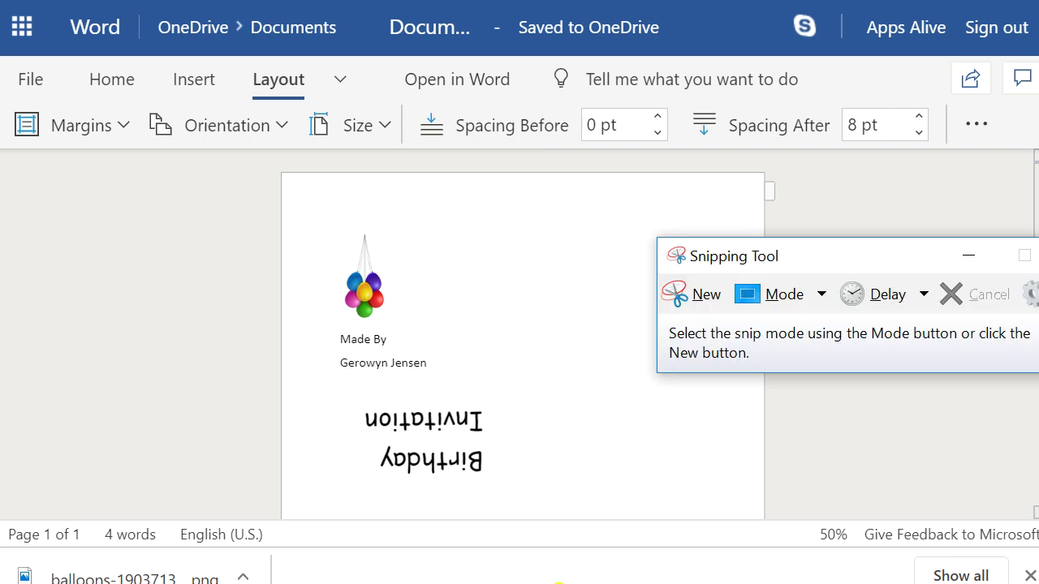
pyautogui.click(692, 310)
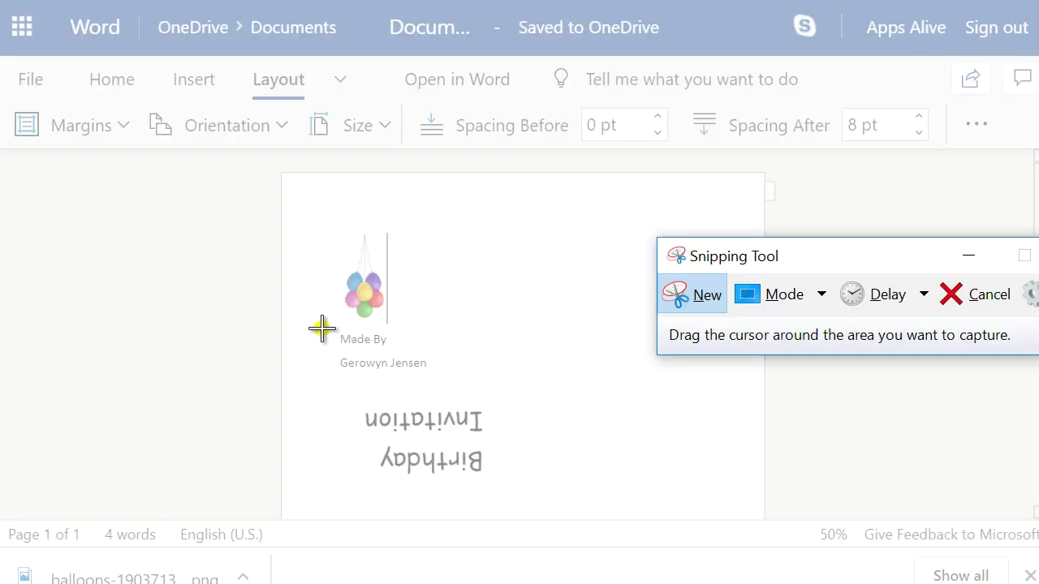
pyautogui.moveTo(323, 325); pyautogui.dragTo(461, 379)
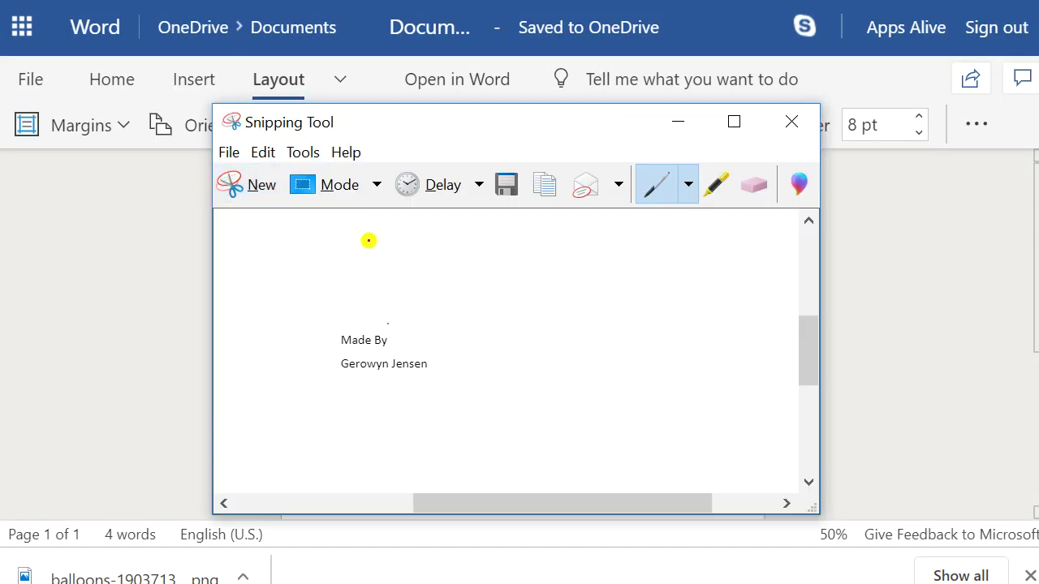
pyautogui.click(261, 185)
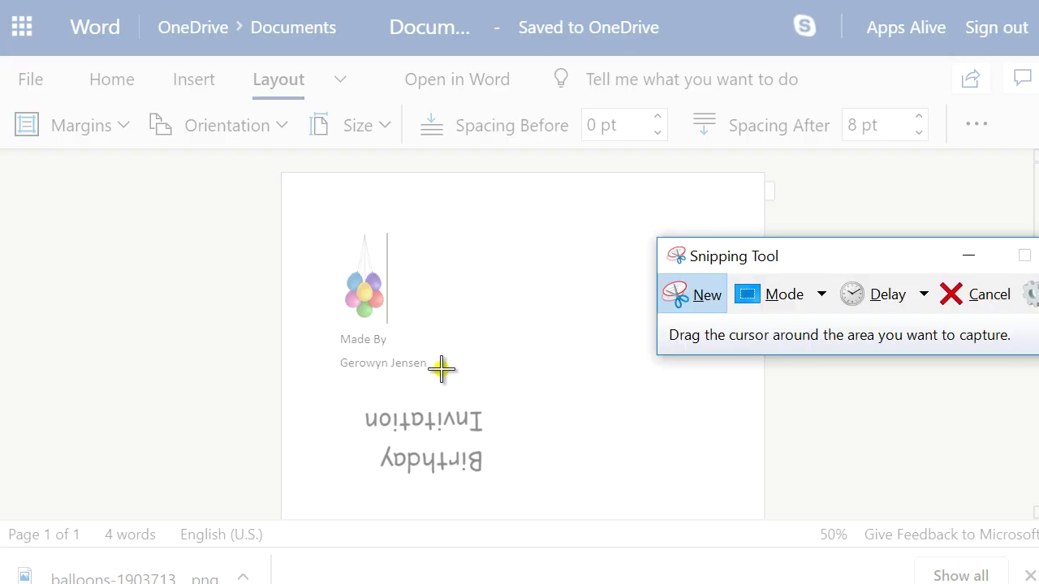
pyautogui.moveTo(445, 373); pyautogui.dragTo(318, 331)
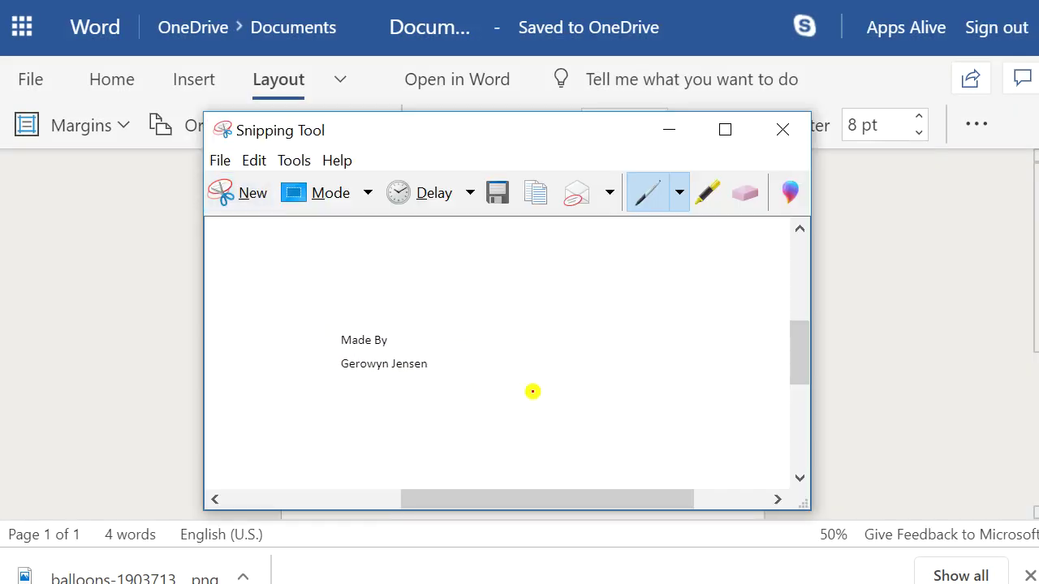
pyautogui.click(536, 195)
pyautogui.click(144, 313)
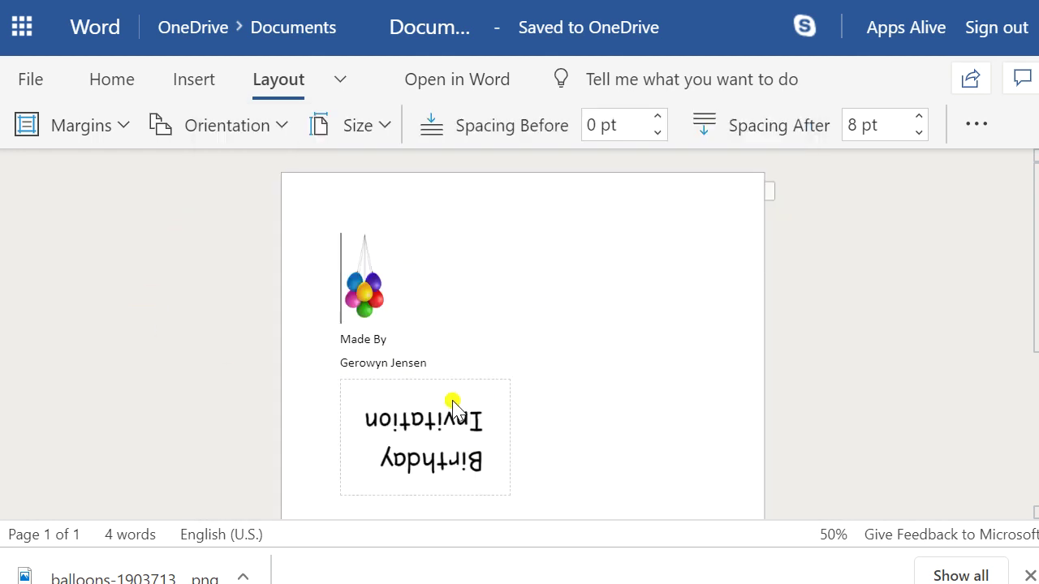
# Replace the typed "Made By" and maker's name lines below the balloons with the copied snip on its own line.
pyautogui.moveTo(415, 357); pyautogui.dragTo(323, 350)
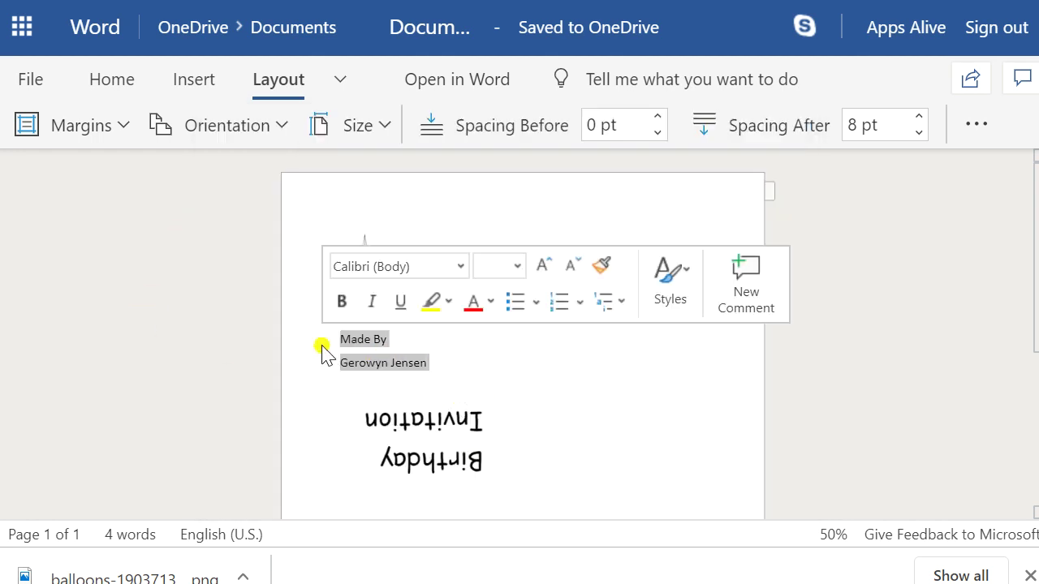
pyautogui.press('Delete')
pyautogui.click(393, 325)
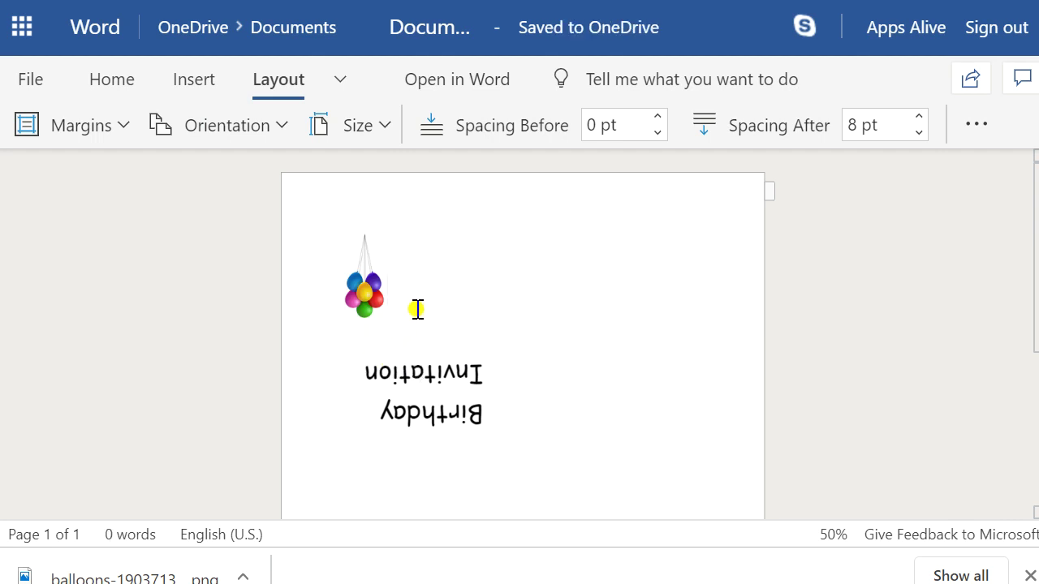
pyautogui.click(377, 376)
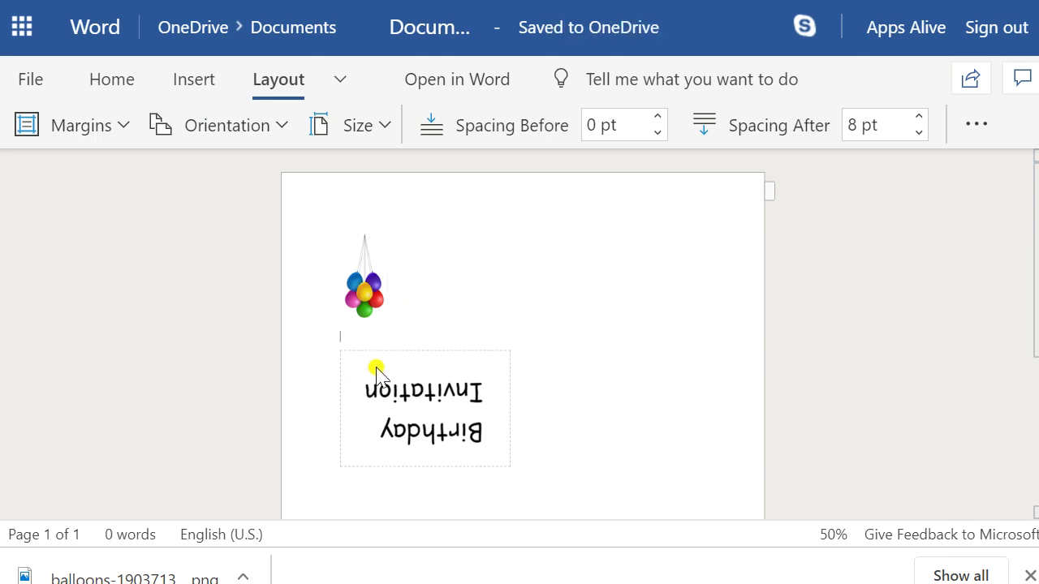
pyautogui.moveTo(377, 370); pyautogui.dragTo(392, 398)
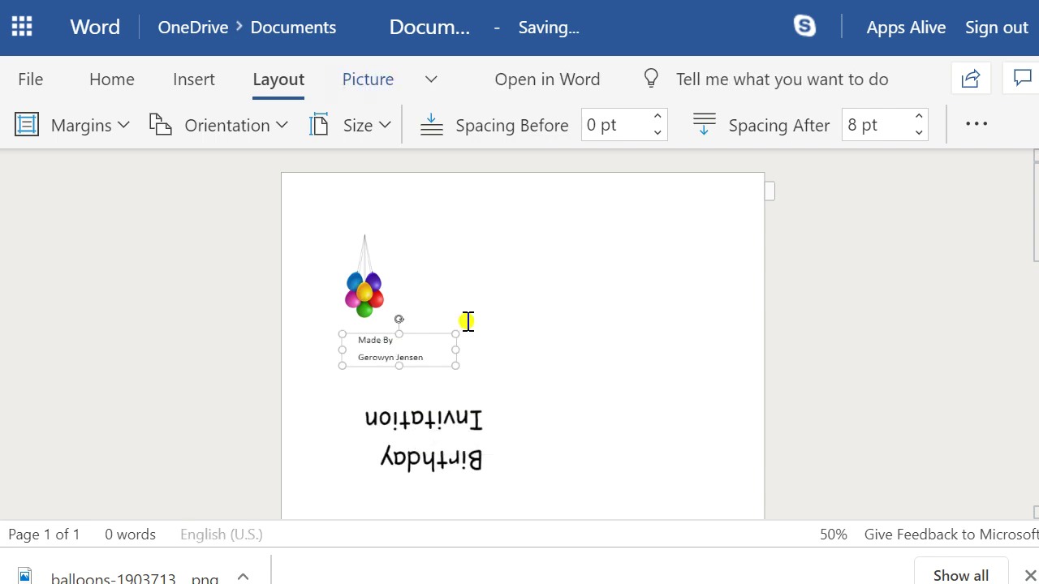
# Right-align the "Made By" picture and rotate it upside down.
pyautogui.click(119, 81)
pyautogui.click(983, 144)
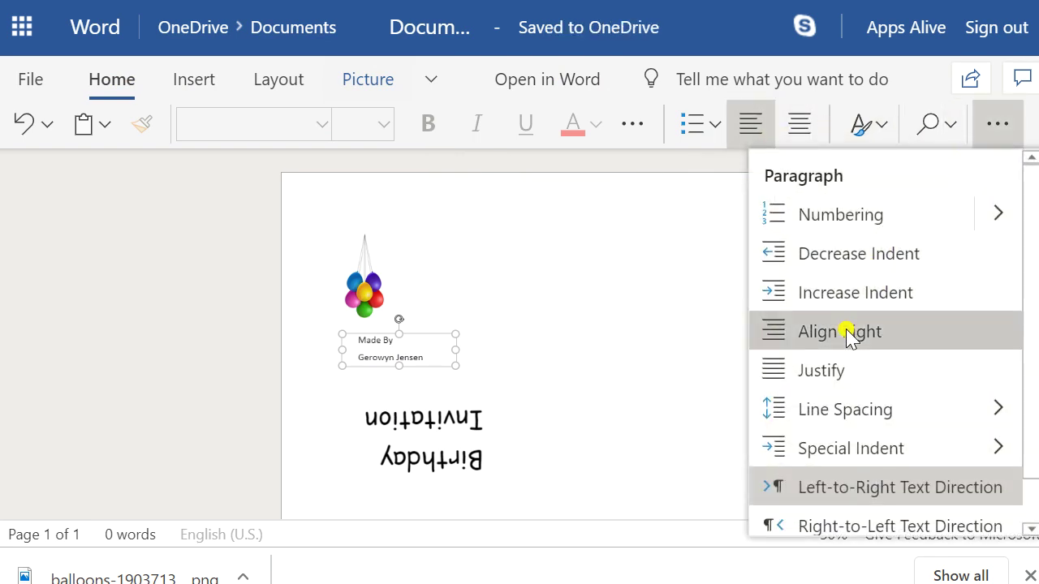
pyautogui.click(847, 333)
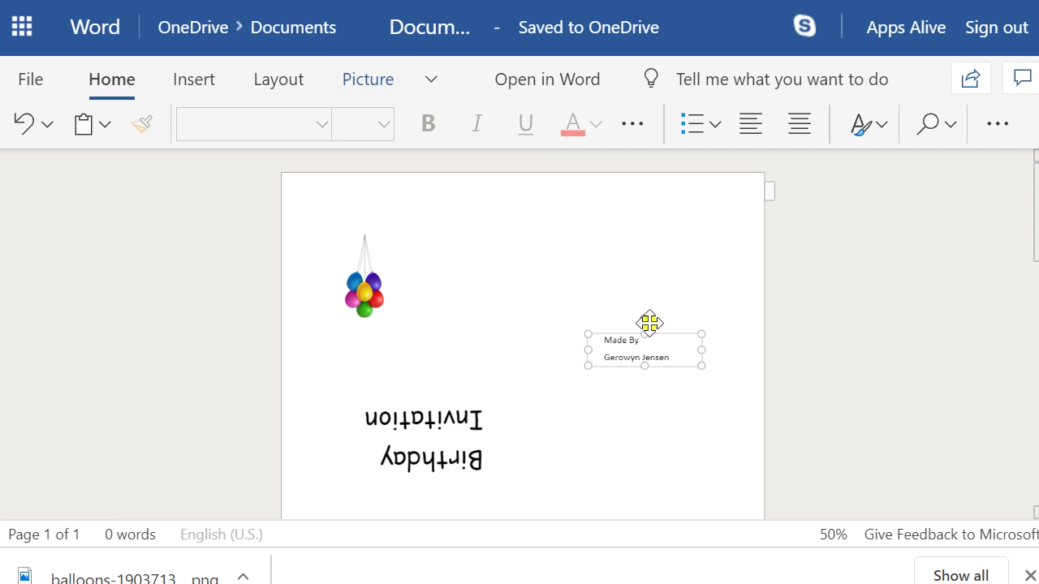
pyautogui.moveTo(641, 315); pyautogui.dragTo(649, 408)
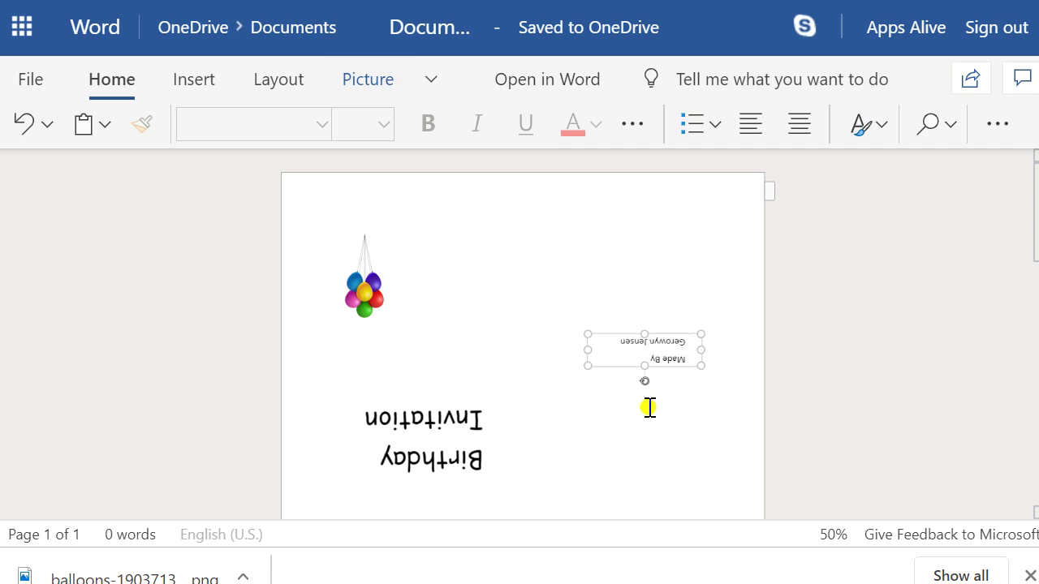
pyautogui.click(686, 469)
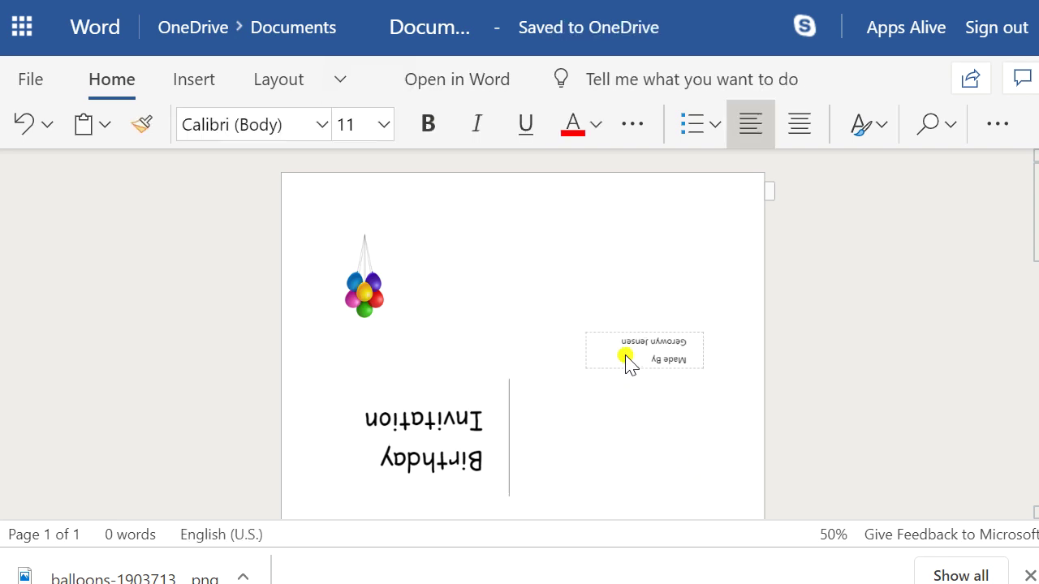
# Enlarge the balloons picture proportionally.
pyautogui.click(378, 315)
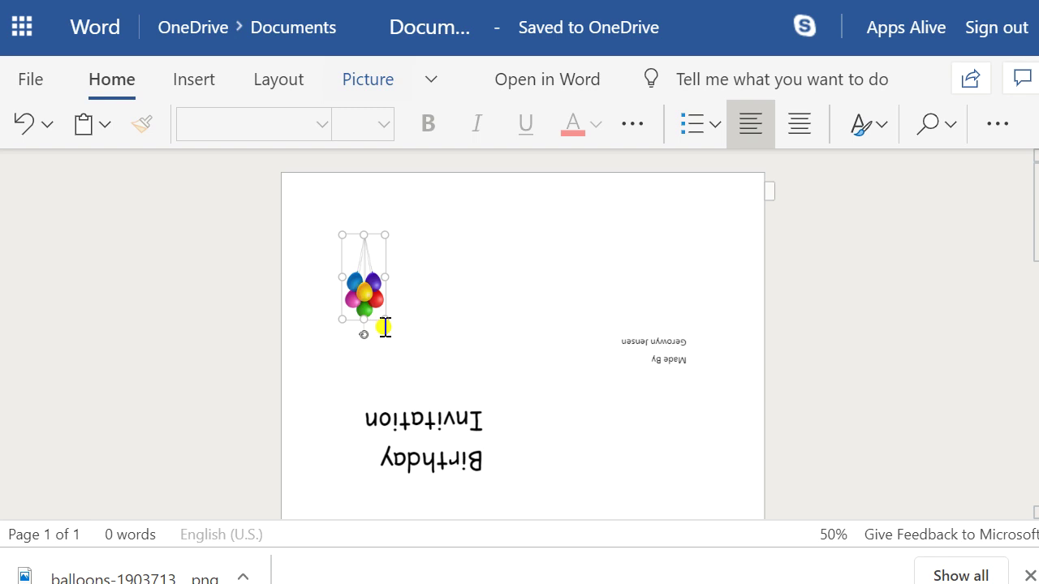
pyautogui.moveTo(385, 322); pyautogui.dragTo(408, 349)
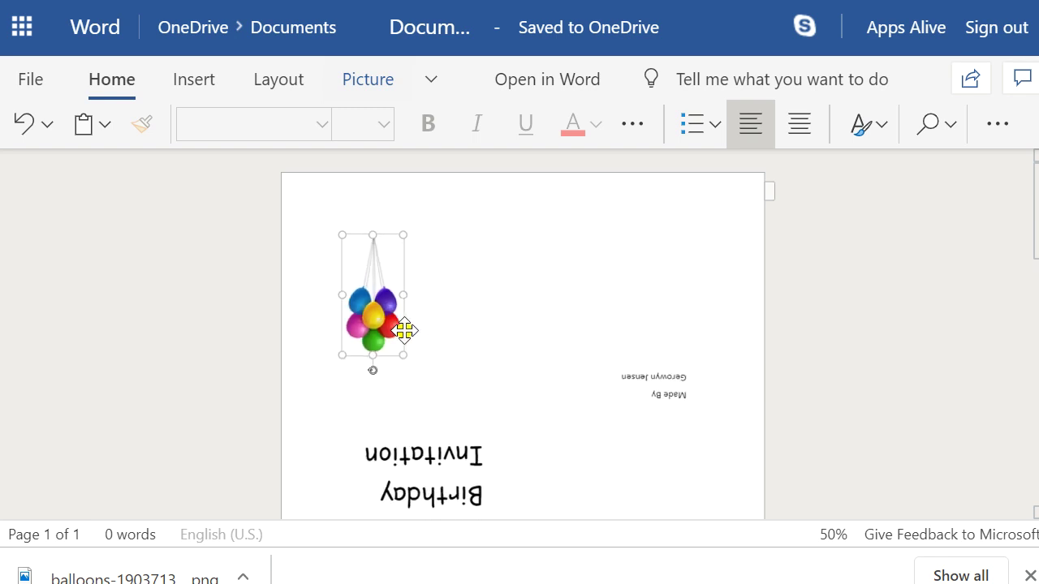
# Examine the layout of the card over the whole page, from the balloons down to the party details.
pyautogui.scroll(-3, 569, 410)
pyautogui.scroll(-1, 531, 368)
pyautogui.scroll(2, 531, 369)
pyautogui.scroll(-5, 531, 368)
pyautogui.scroll(-2, 531, 374)
pyautogui.scroll(6, 531, 373)
pyautogui.scroll(-2, 581, 396)
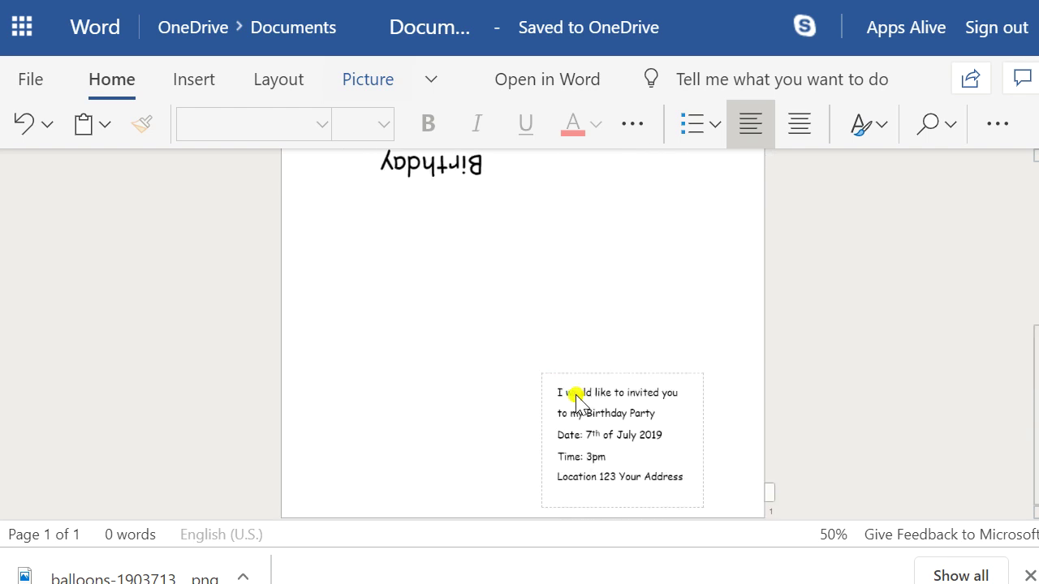
pyautogui.scroll(4, 563, 430)
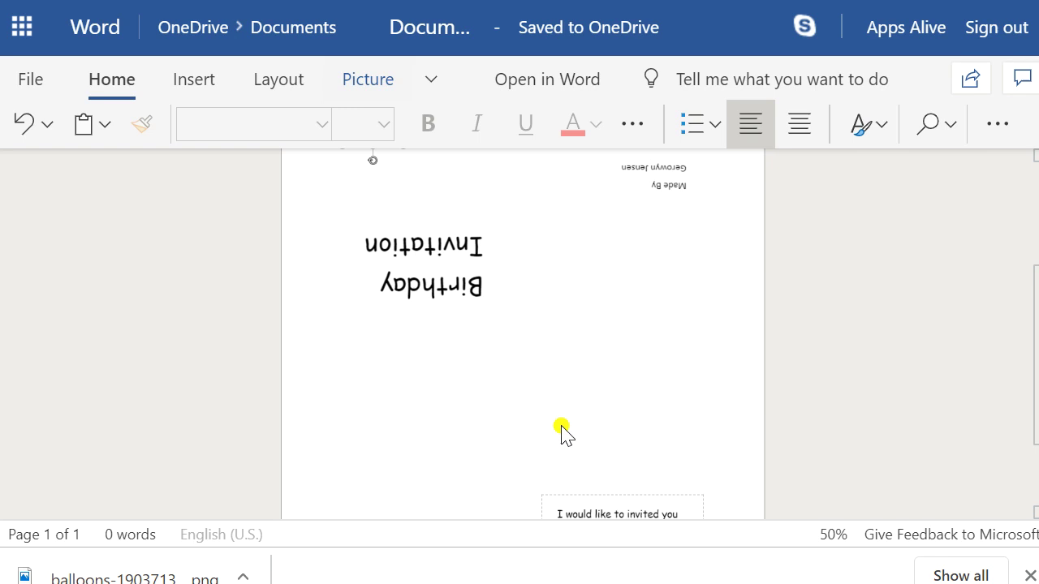
# Delete three blank lines between the upside-down title and the party details.
pyautogui.click(560, 354)
pyautogui.scroll(2, 560, 356)
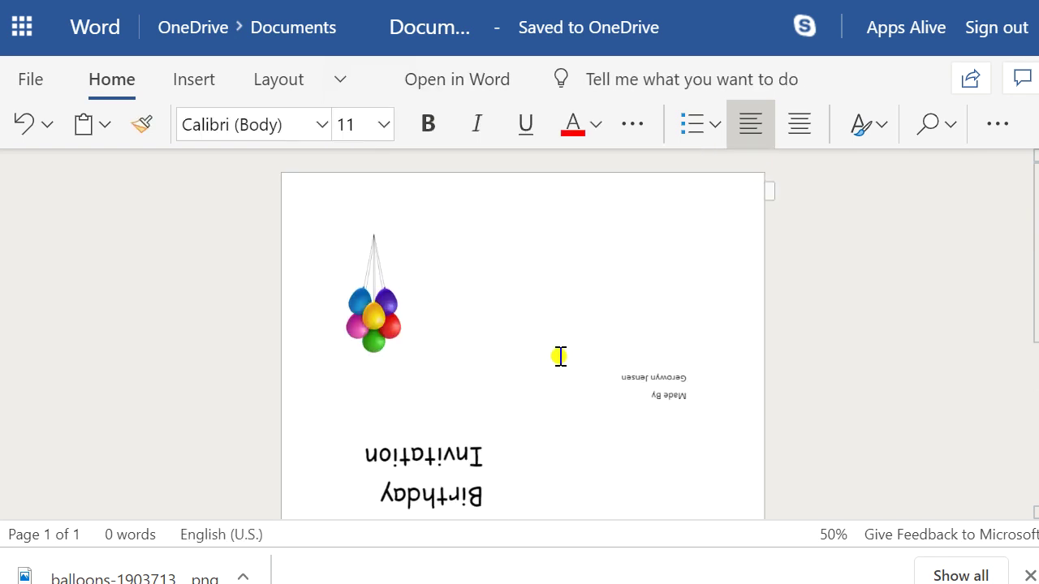
pyautogui.scroll(-5, 560, 356)
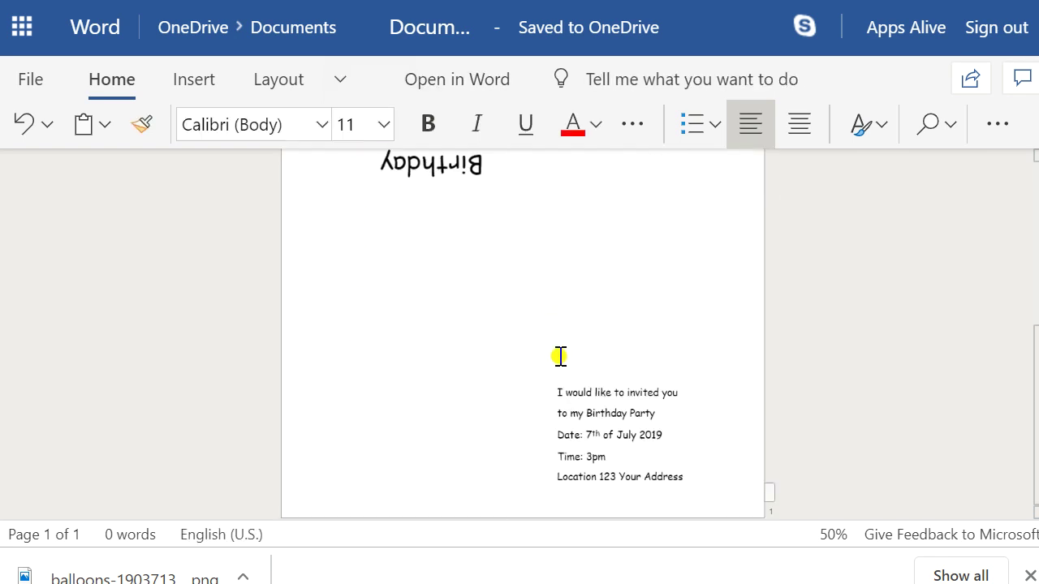
pyautogui.scroll(2, 560, 355)
pyautogui.scroll(-2, 573, 411)
pyautogui.press('Delete')
pyautogui.press('Delete')
pyautogui.press('Delete')
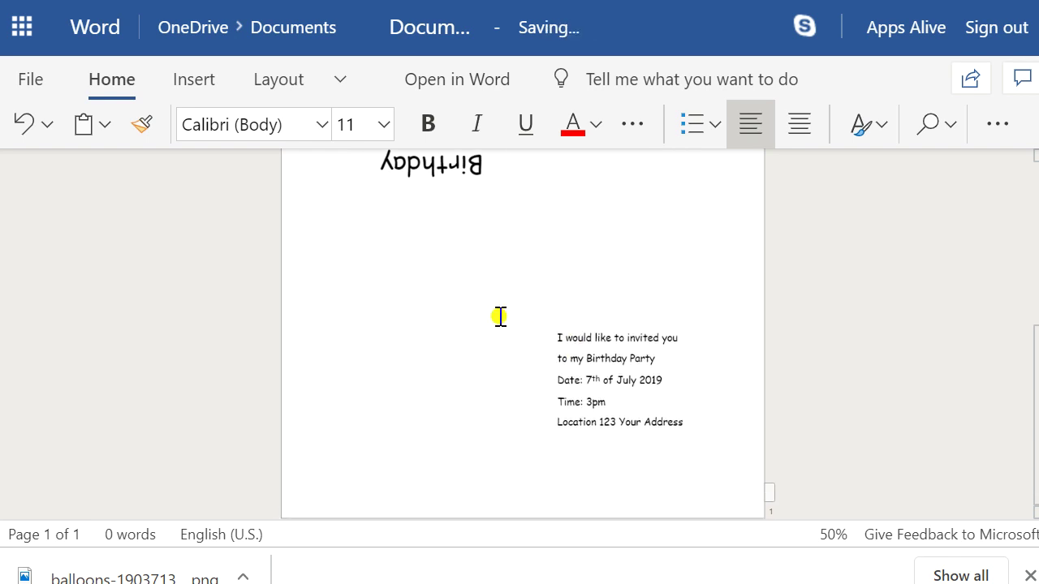
pyautogui.scroll(4, 500, 316)
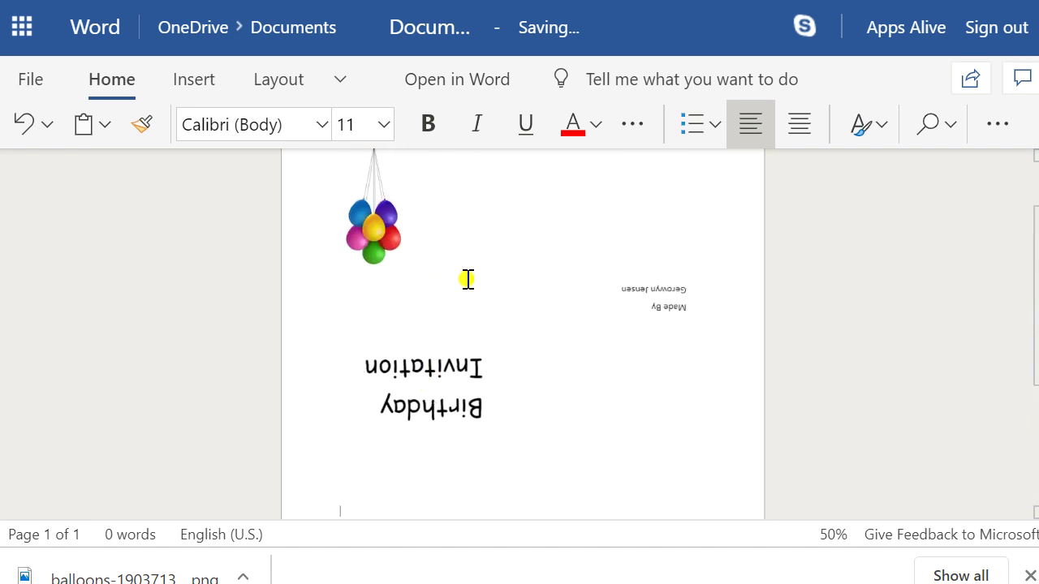
pyautogui.click(387, 301)
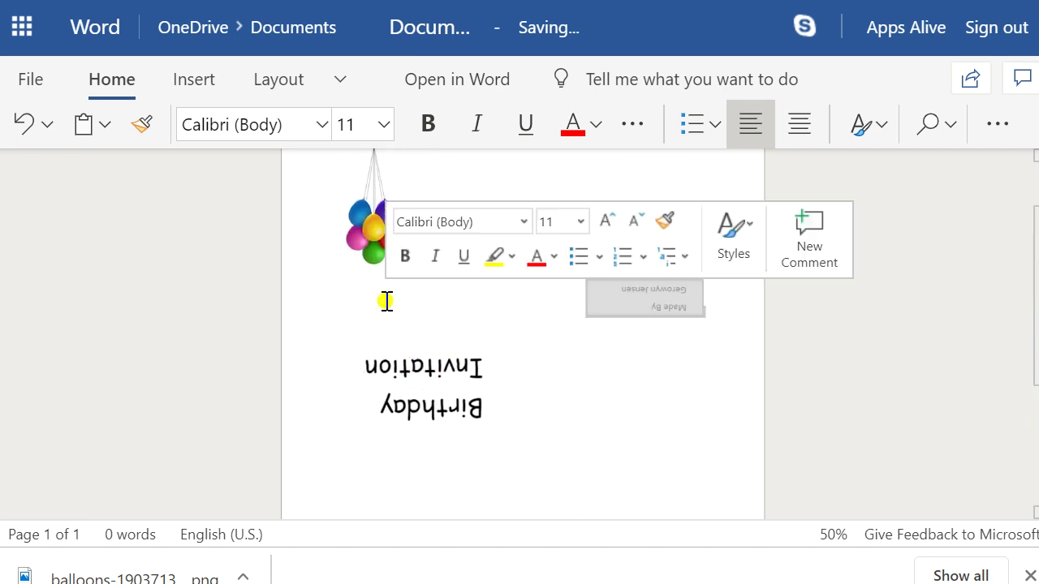
pyautogui.scroll(2, 430, 293)
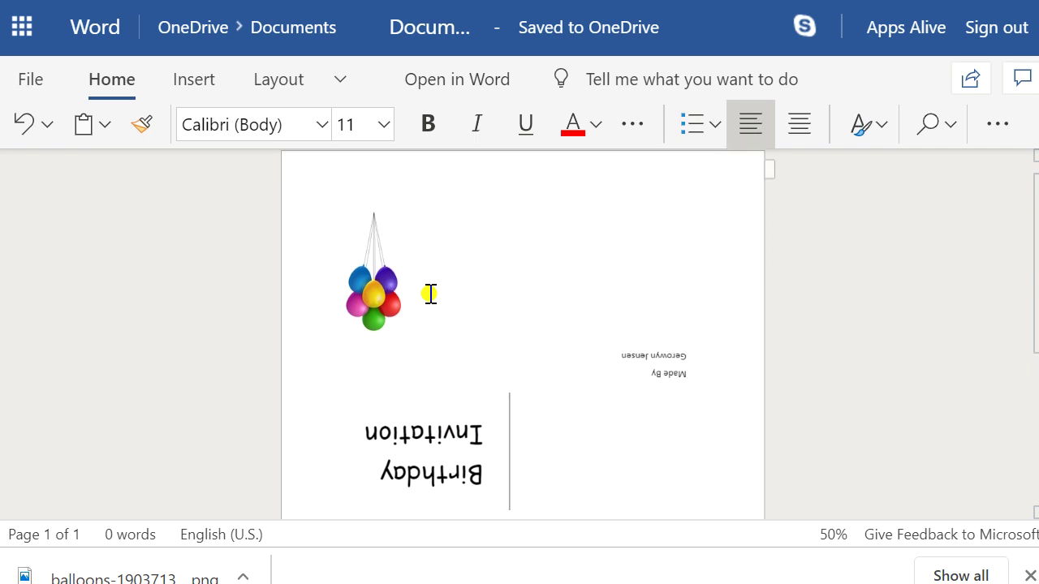
pyautogui.click(371, 325)
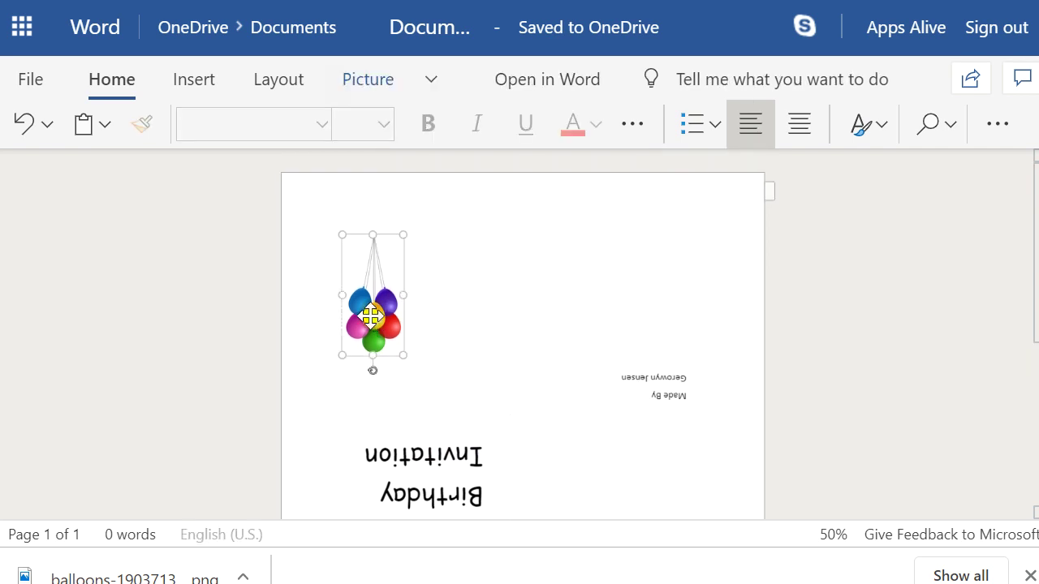
pyautogui.click(454, 328)
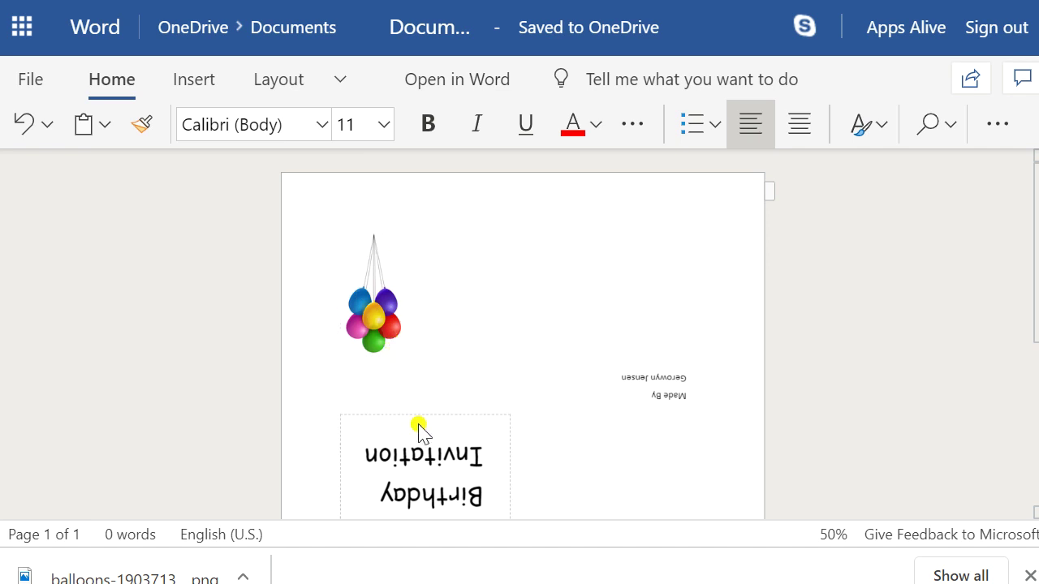
pyautogui.click(496, 487)
pyautogui.click(529, 412)
pyautogui.scroll(2, 529, 427)
# Switch to Snipping Tool and snip the balloons picture together with the blank margin around it.
pyautogui.moveTo(523, 583)
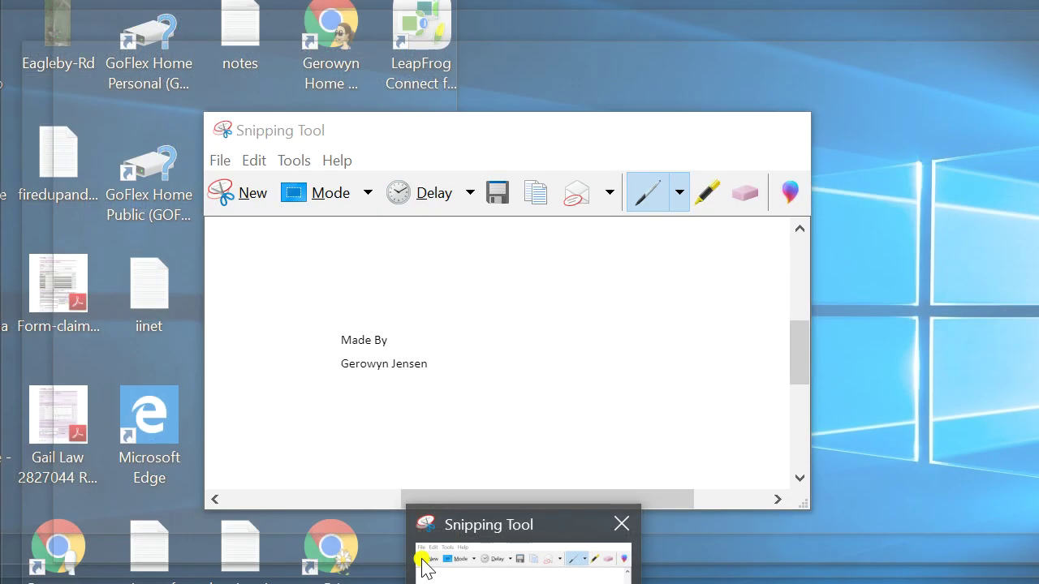
pyautogui.click(423, 568)
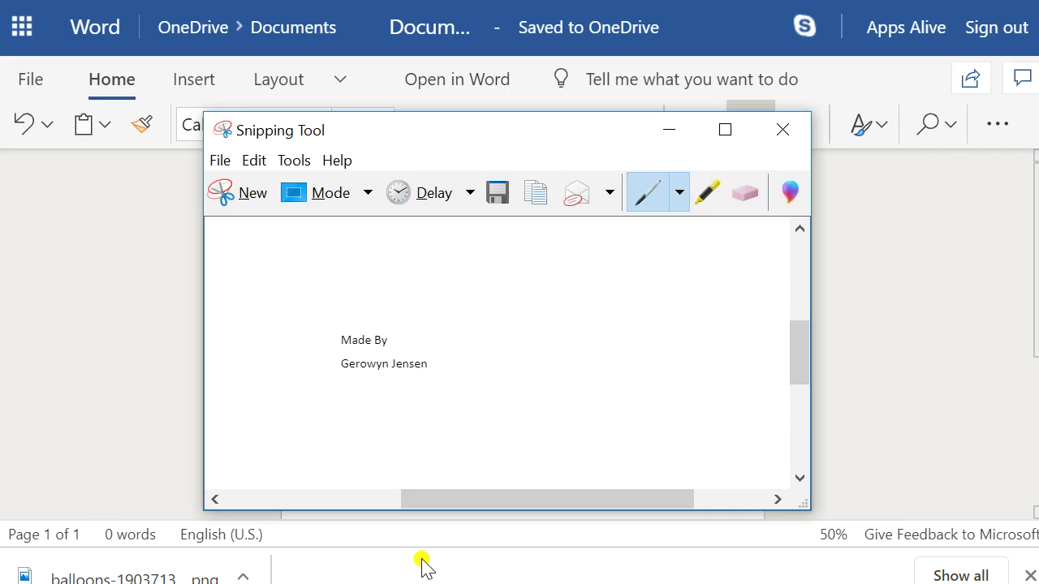
pyautogui.click(238, 192)
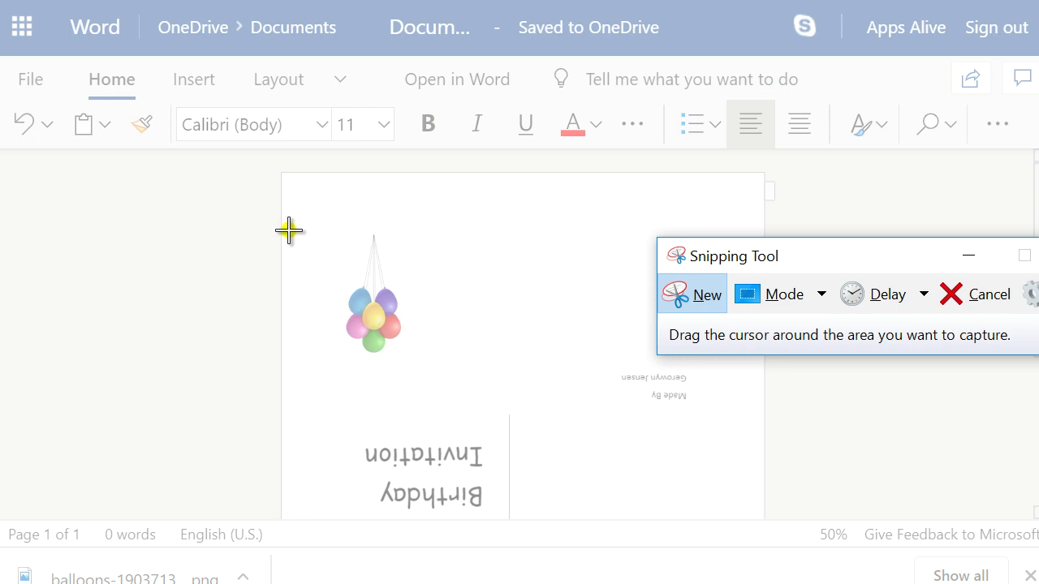
pyautogui.moveTo(285, 217); pyautogui.dragTo(424, 364)
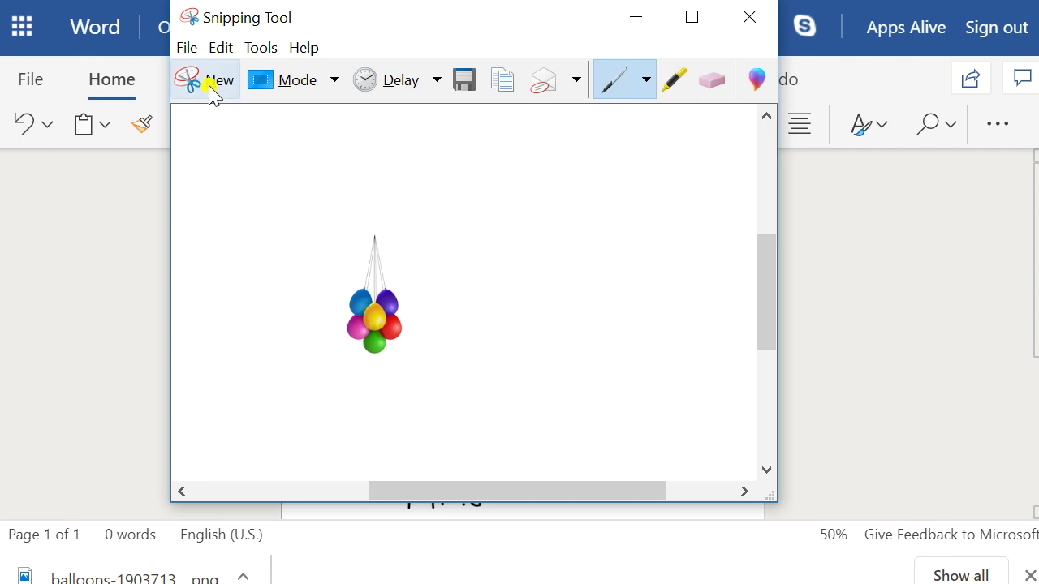
pyautogui.click(128, 309)
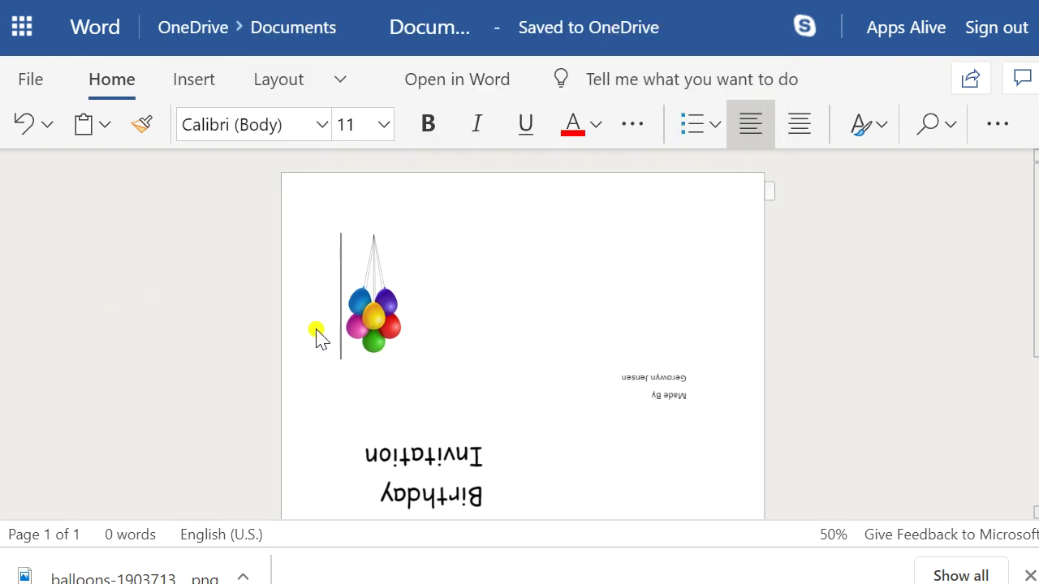
# Replace the original balloons picture with the snip of the balloons.
pyautogui.click(379, 313)
pyautogui.press('Delete')
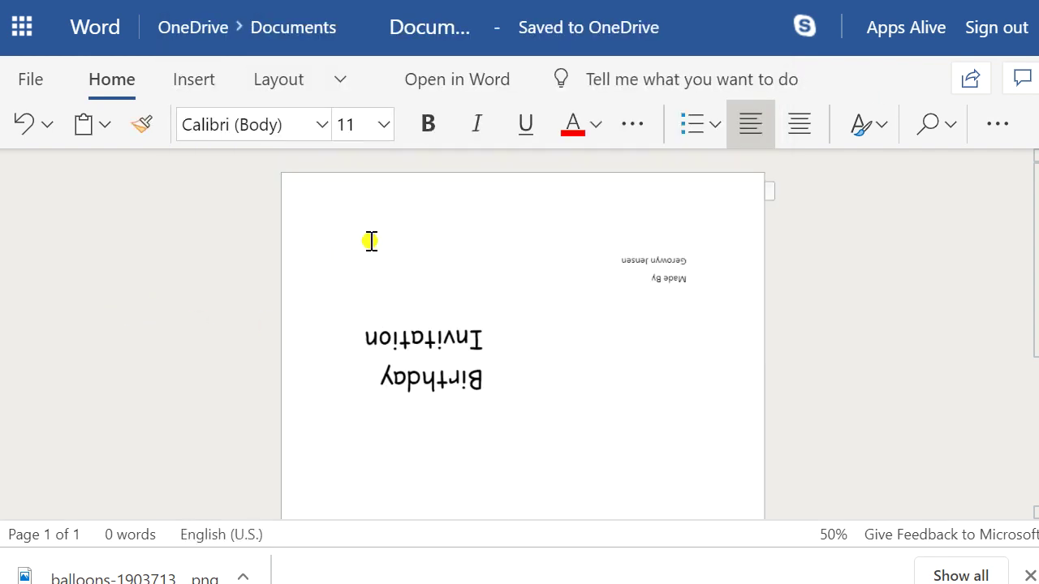
pyautogui.hotkey('ctrl', 'v')
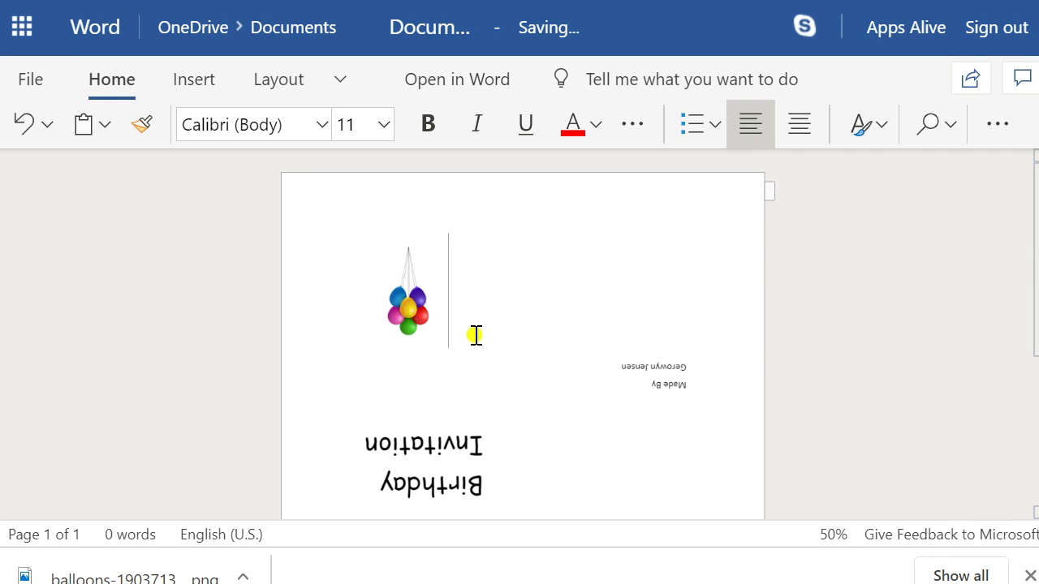
pyautogui.click(467, 389)
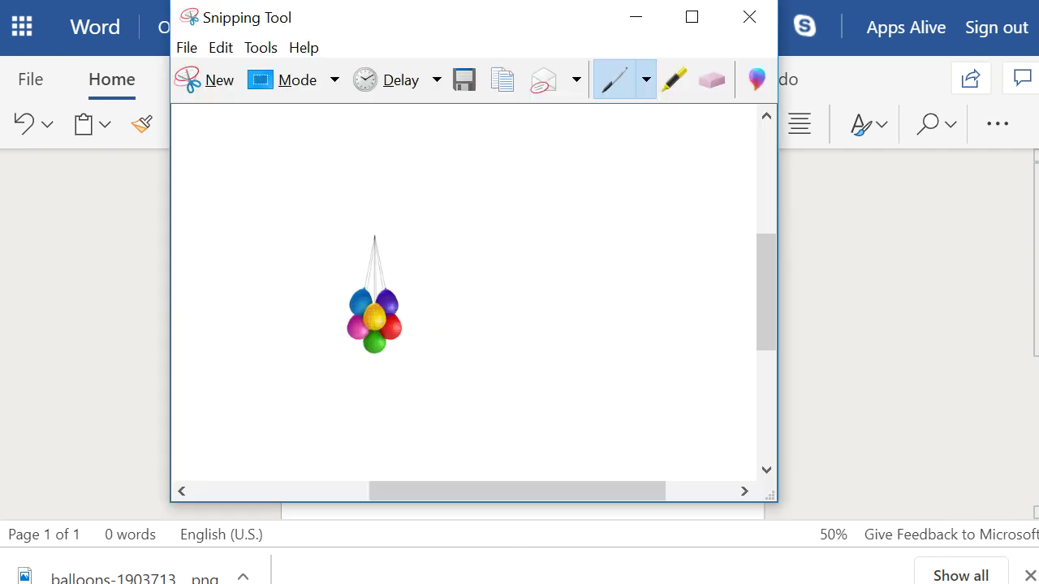
pyautogui.click(216, 86)
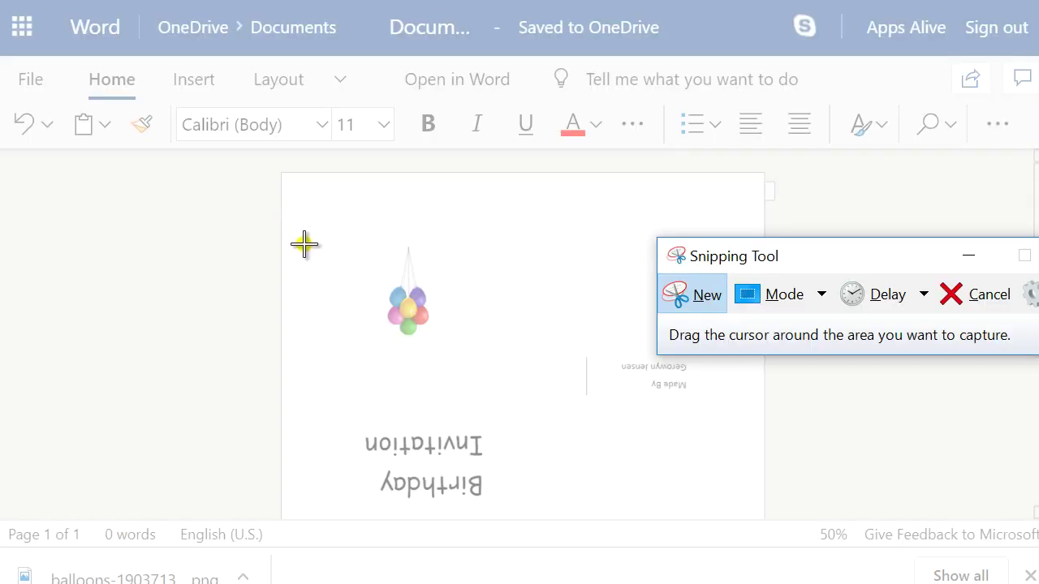
pyautogui.moveTo(306, 239); pyautogui.dragTo(454, 288)
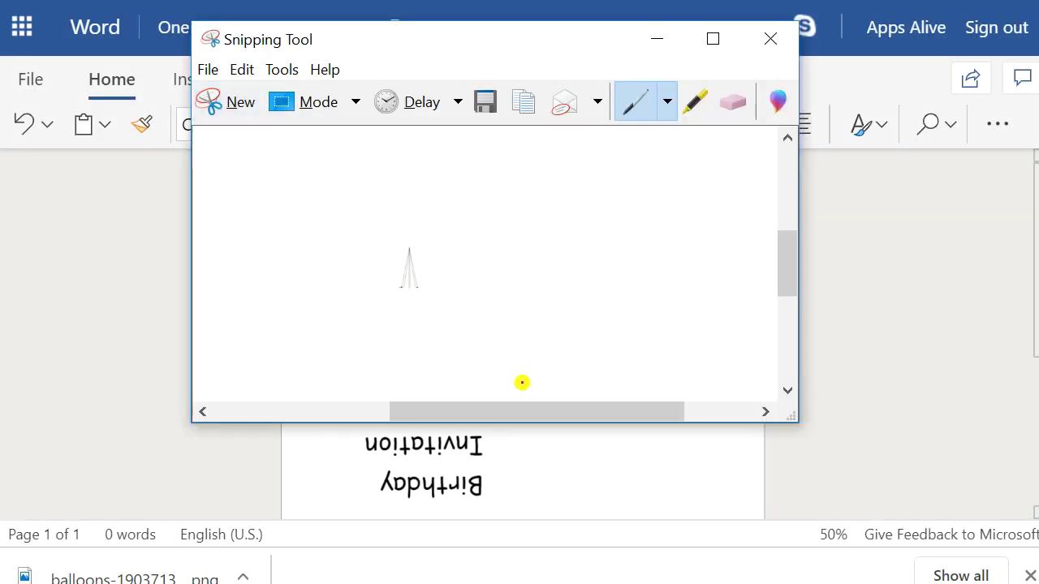
pyautogui.click(768, 35)
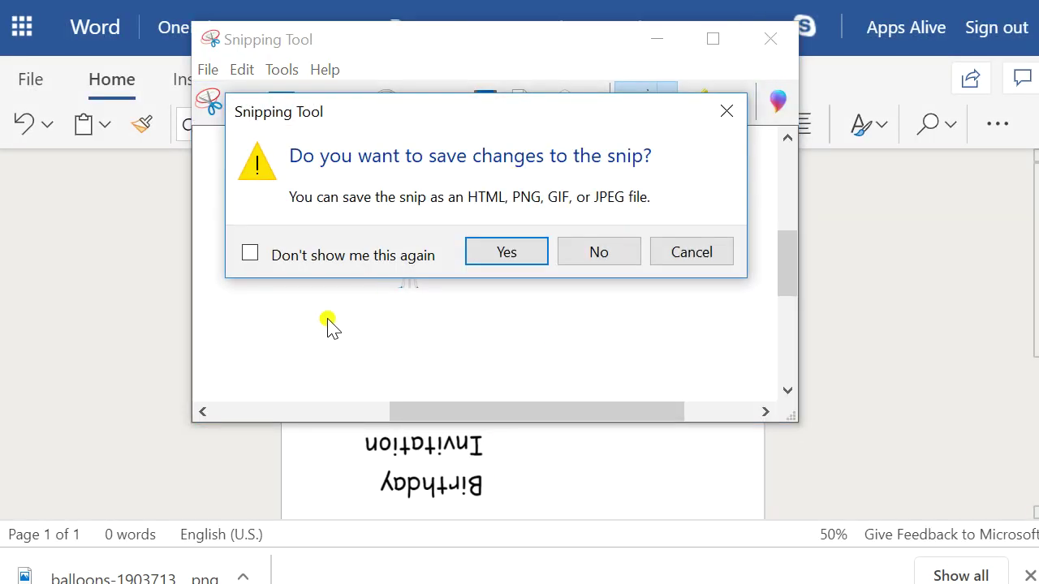
pyautogui.click(589, 253)
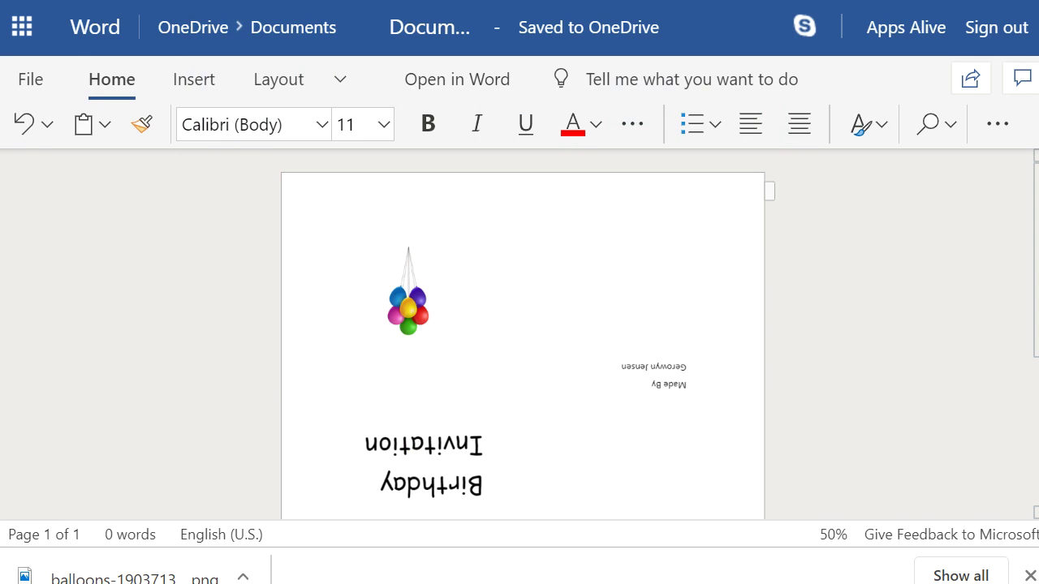
# Switch to Paint, bring its window fully into view and start a text box in the upper middle of the blank canvas.
pyautogui.press('super')
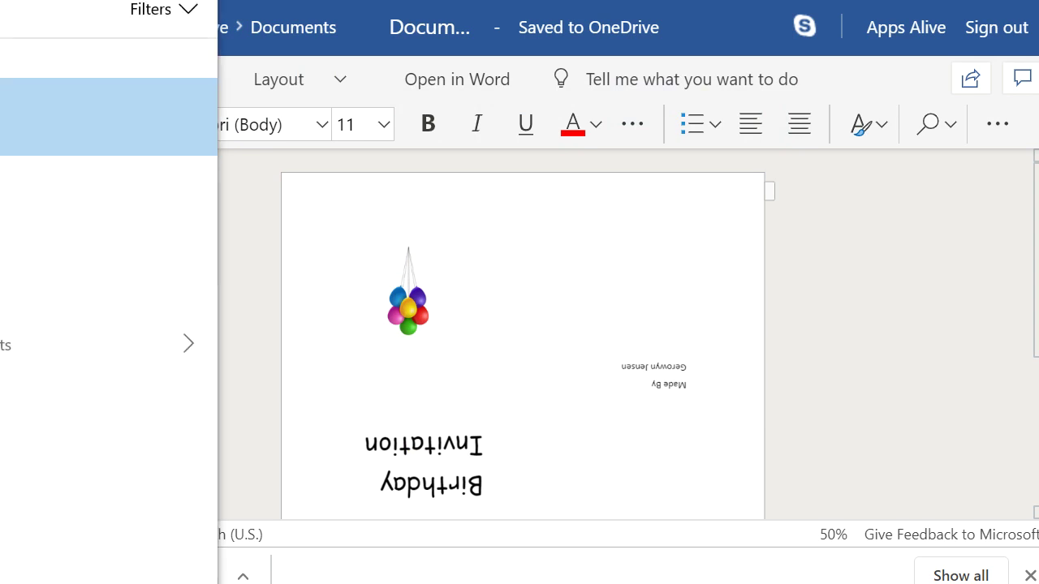
pyautogui.press('Escape')
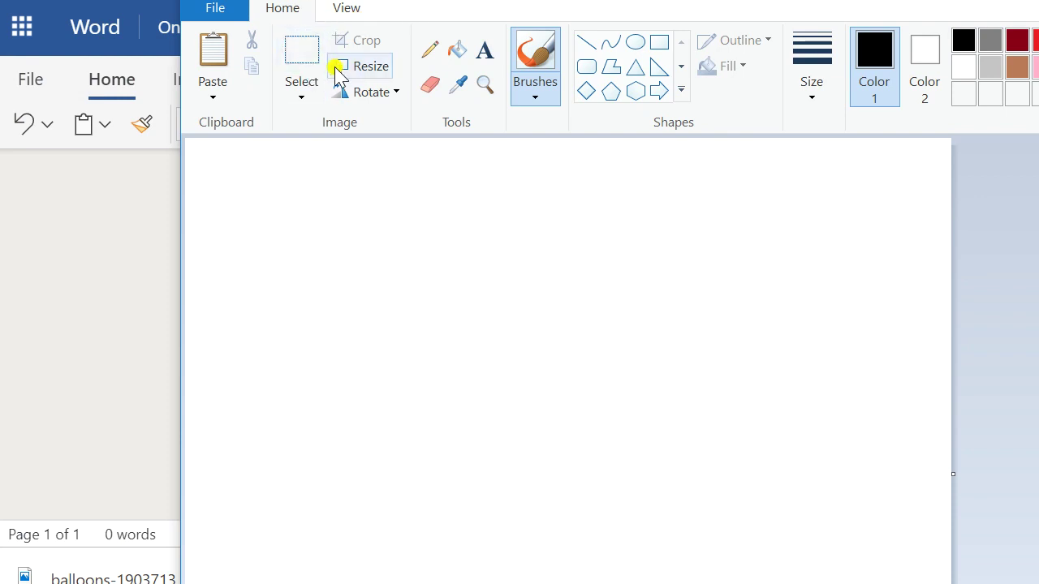
pyautogui.click(485, 52)
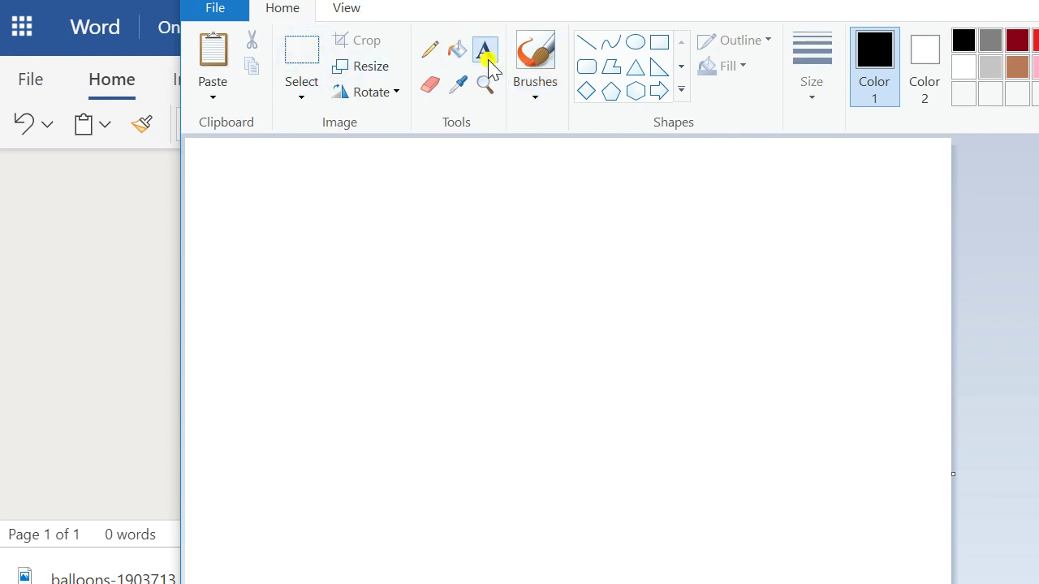
pyautogui.click(400, 237)
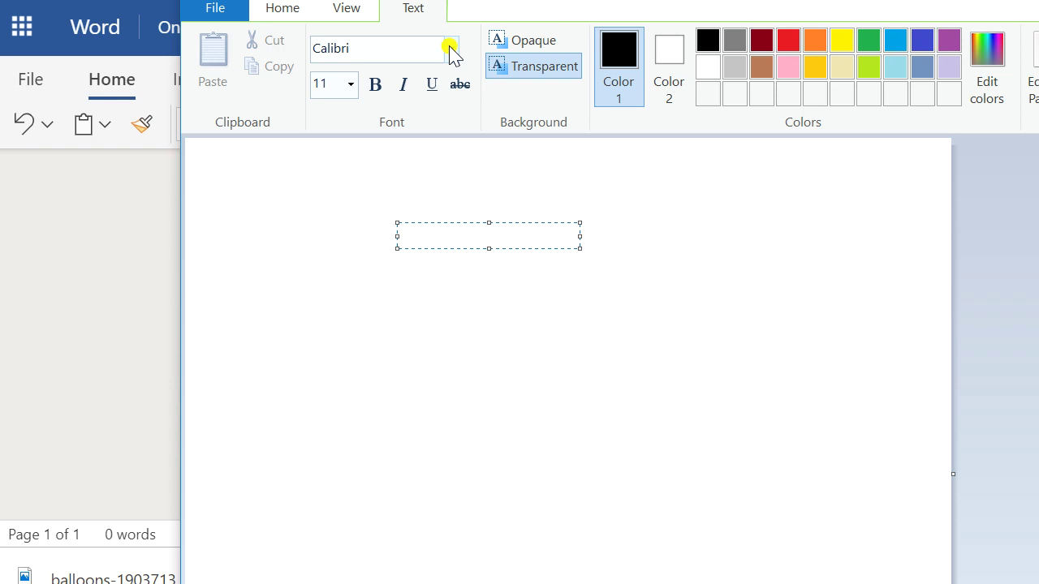
pyautogui.click(427, 234)
pyautogui.moveTo(513, 0)
pyautogui.mouseDown()
pyautogui.moveTo(533, 8)
pyautogui.moveTo(511, 54)
pyautogui.mouseUp()
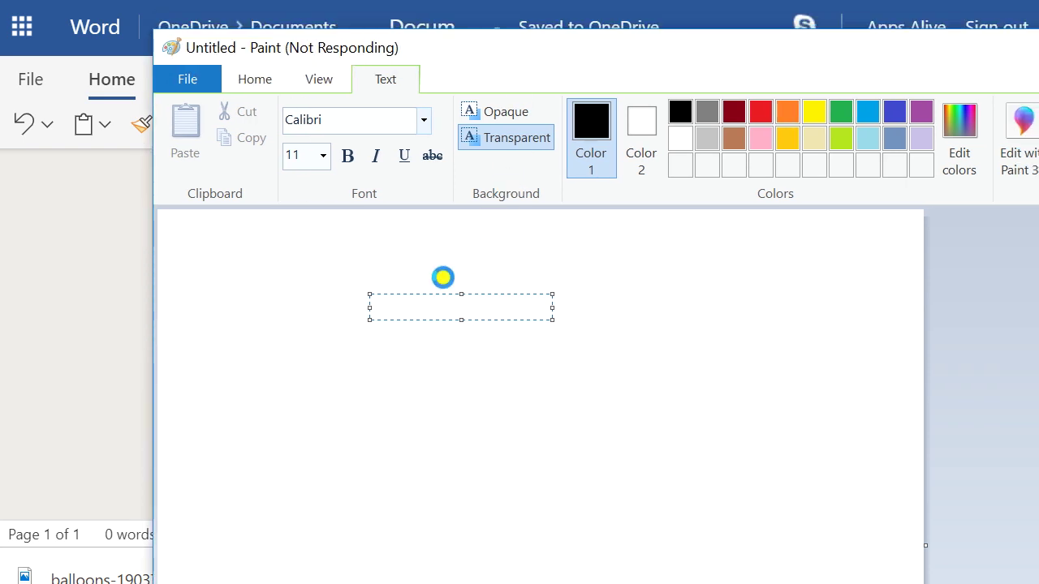
pyautogui.click(417, 319)
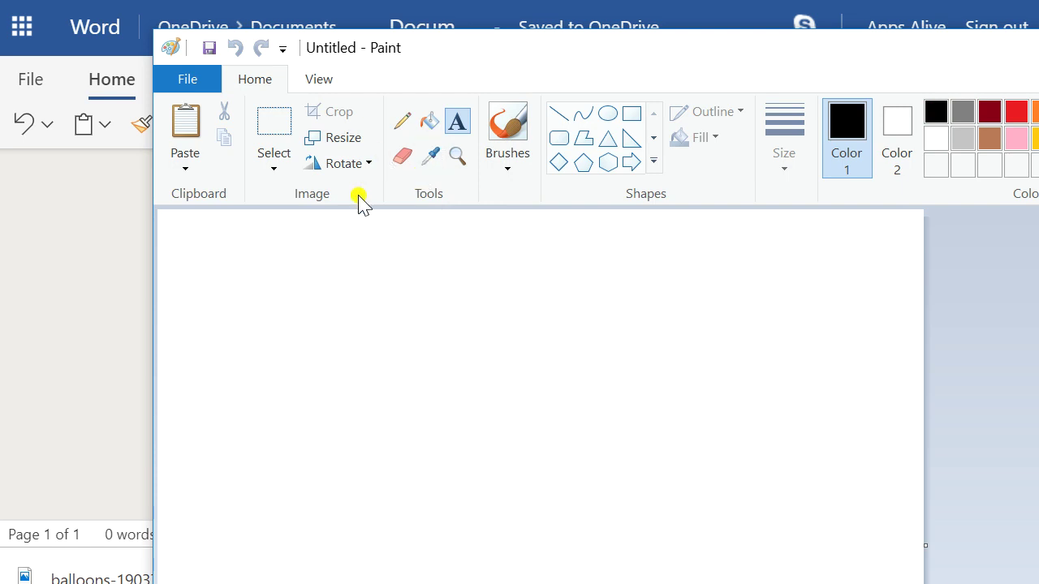
pyautogui.click(398, 317)
# Set the font of the empty text box to Edwardian Script ITC.
pyautogui.click(423, 120)
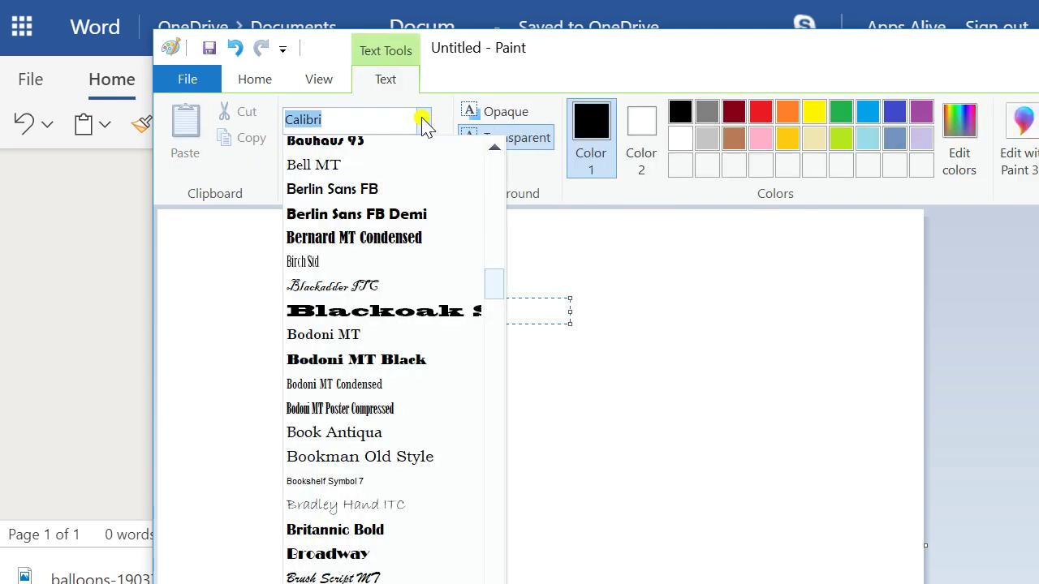
pyautogui.scroll(-3, 366, 390)
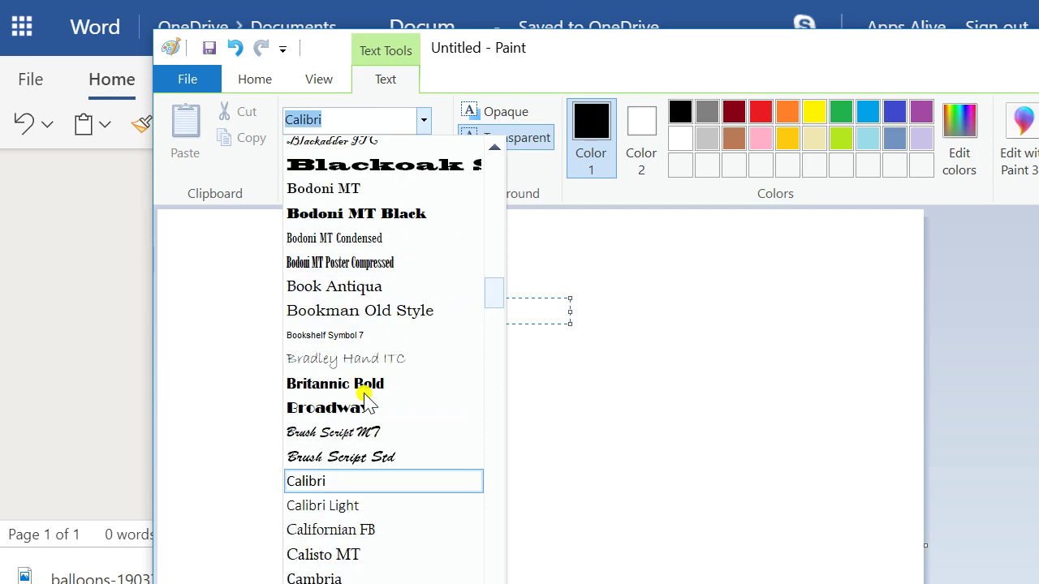
pyautogui.scroll(-10, 365, 406)
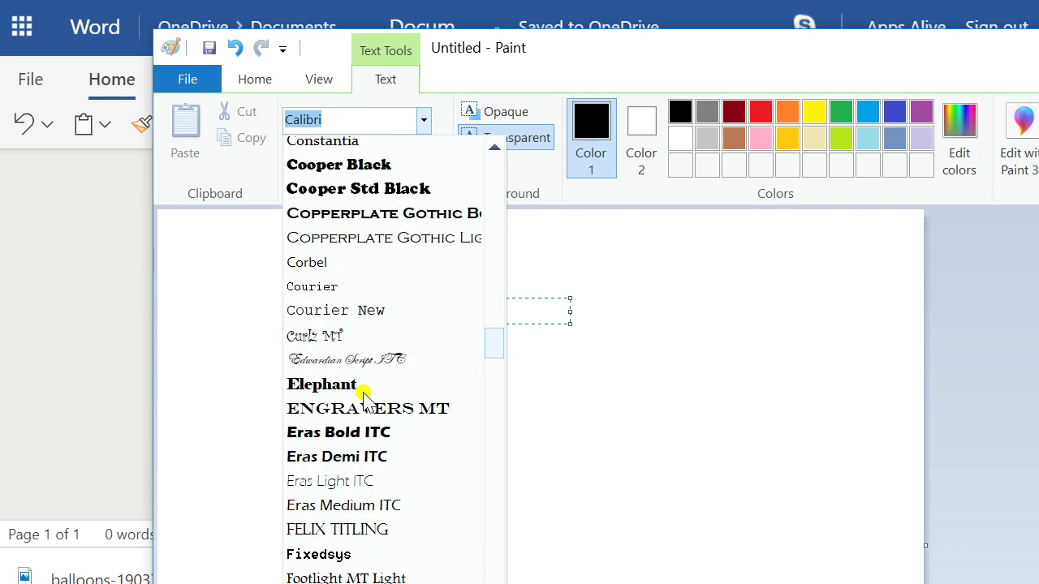
pyautogui.scroll(-1, 365, 398)
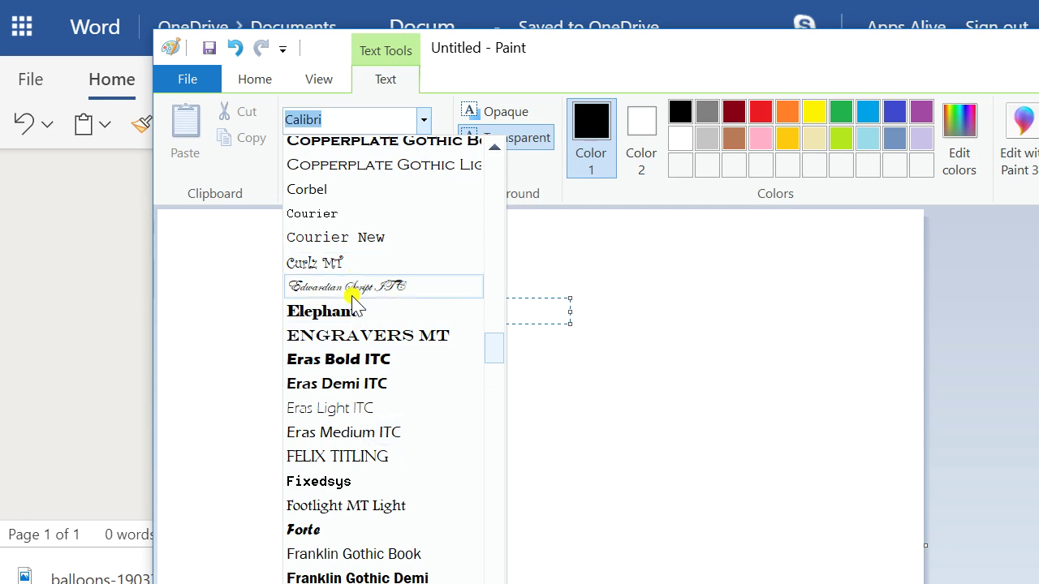
pyautogui.click(423, 286)
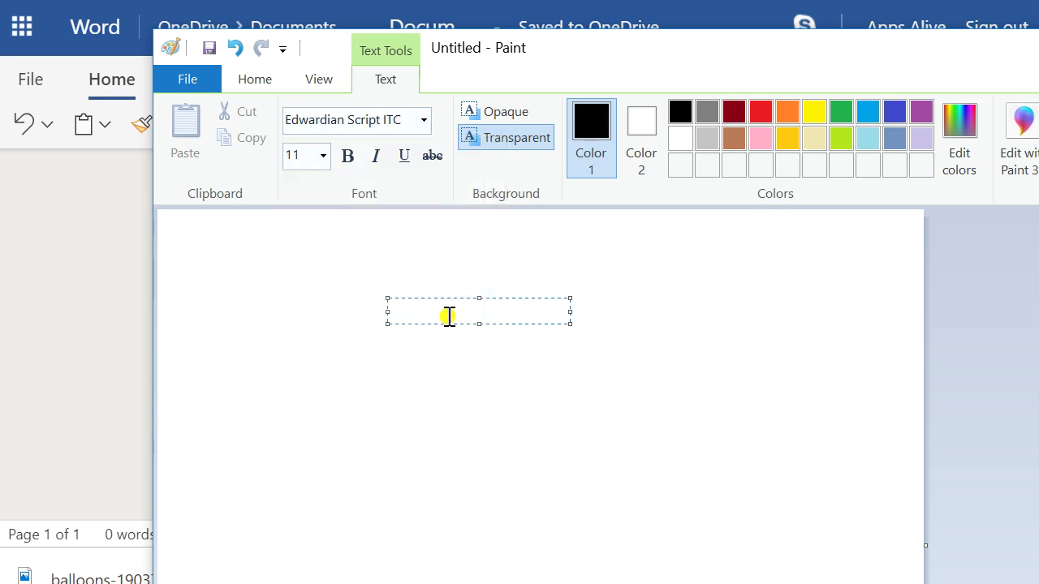
# Write "Birthday Invitation" in the text box, with each word on its own line.
pyautogui.write('Birthday Invitation')
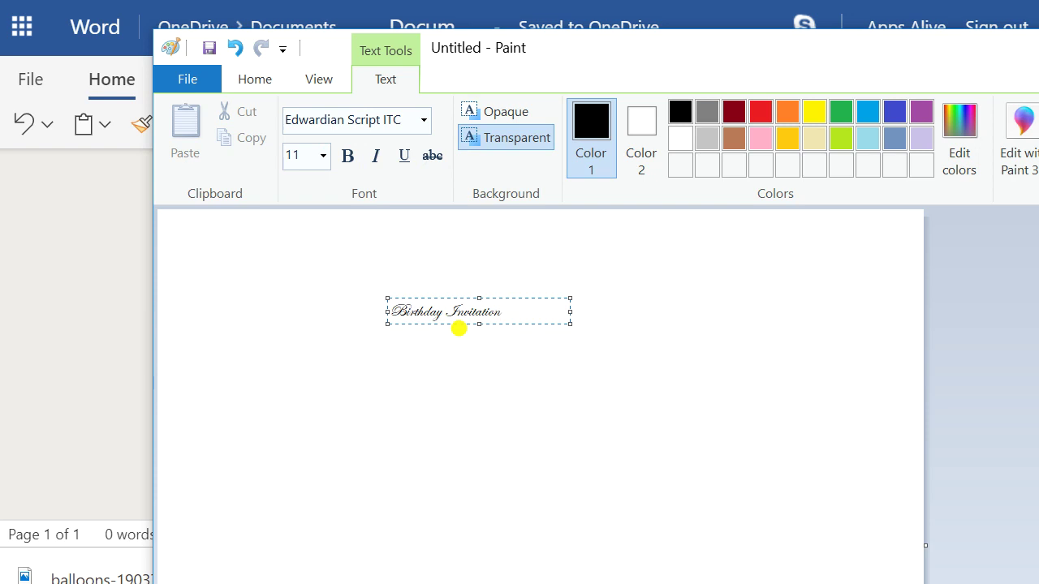
pyautogui.doubleClick(451, 310)
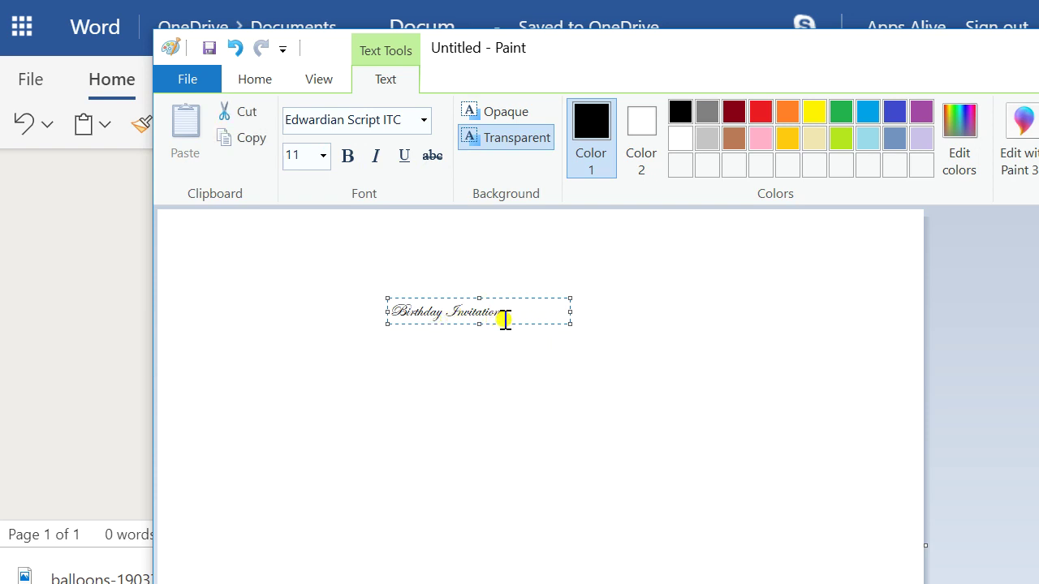
pyautogui.press('Return')
# Set the two-line title's font size to 28 and make its text box tall enough for both lines.
pyautogui.moveTo(461, 329); pyautogui.dragTo(382, 309)
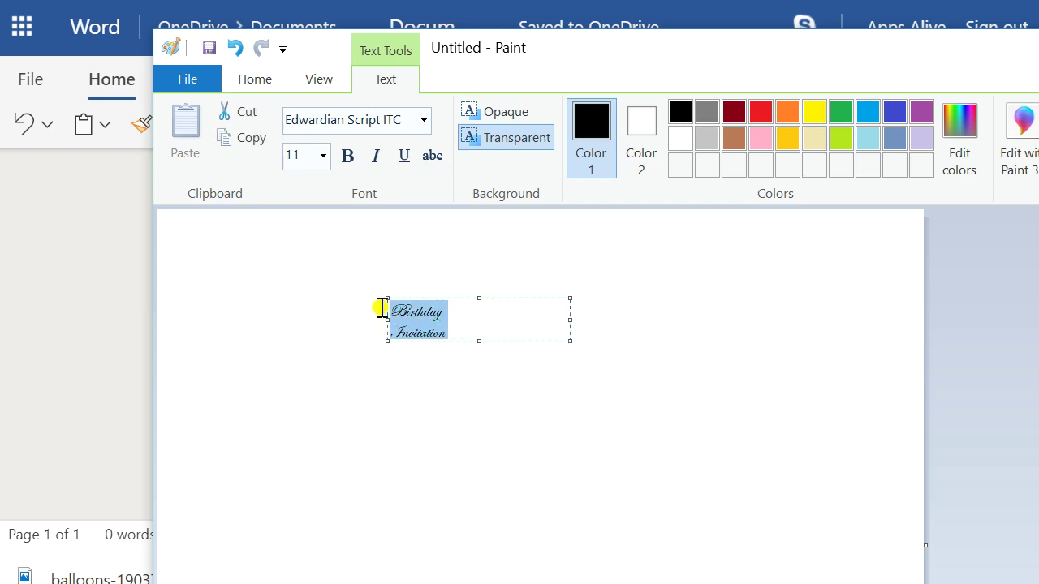
pyautogui.click(328, 154)
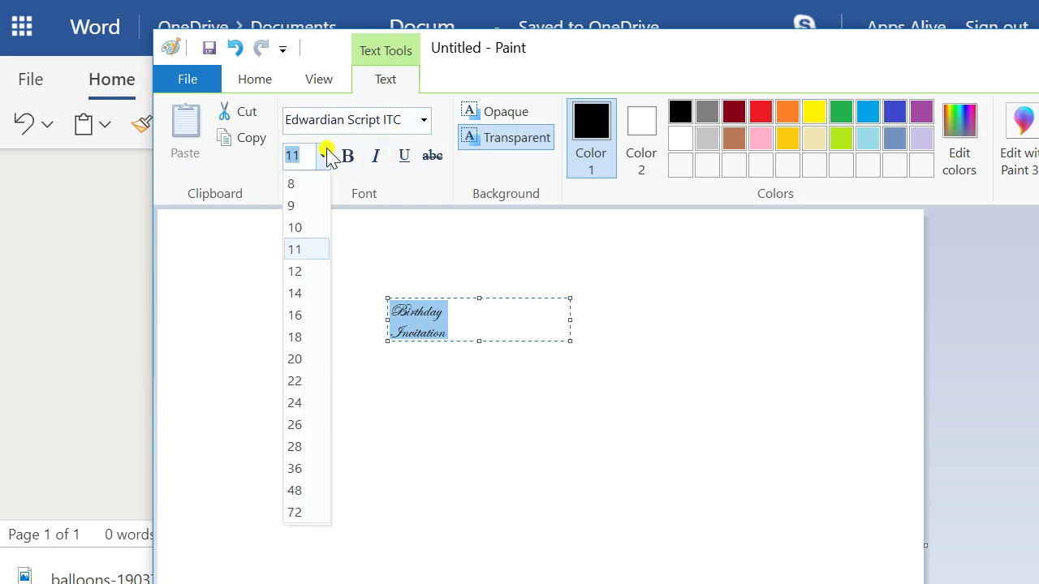
pyautogui.click(297, 447)
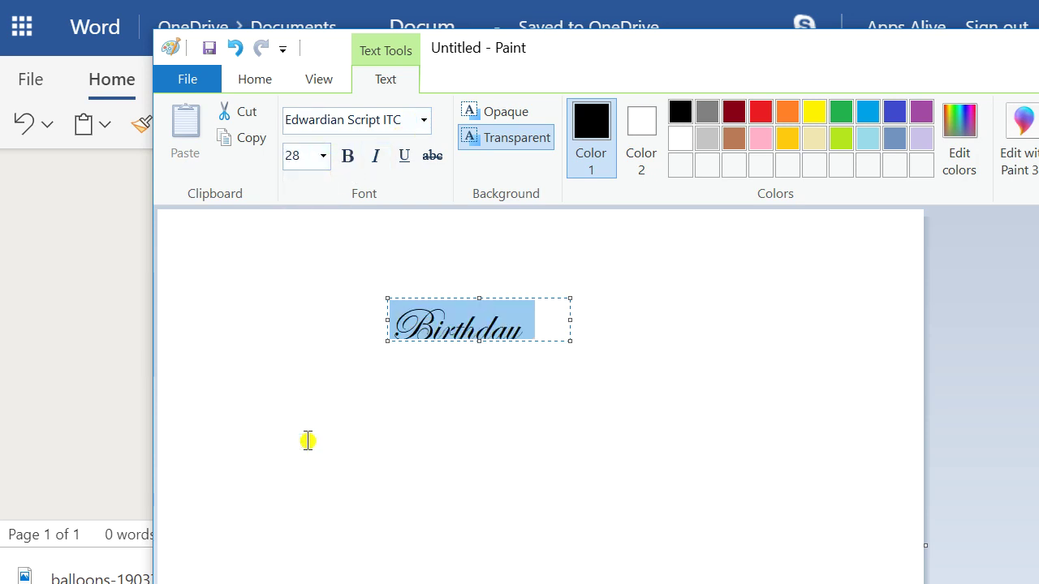
pyautogui.moveTo(483, 343); pyautogui.dragTo(488, 418)
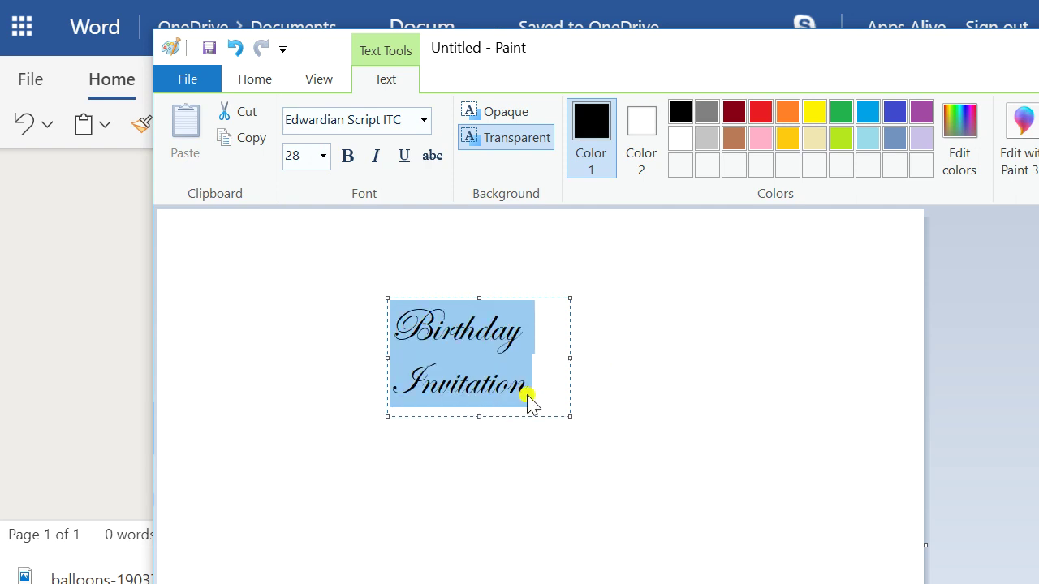
# Color the Birthday Invitation text green and commit it to the canvas.
pyautogui.click(841, 111)
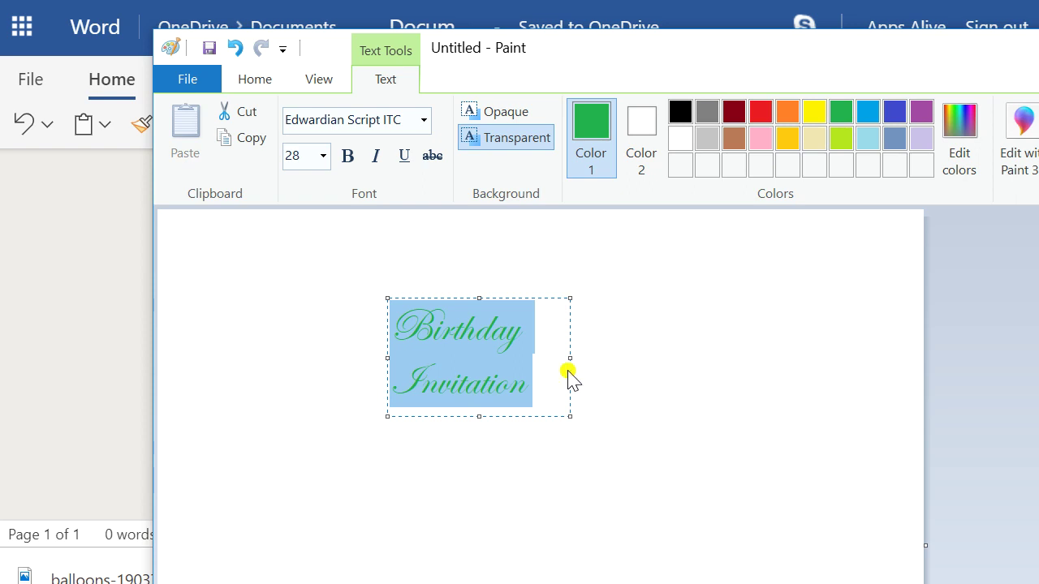
pyautogui.click(680, 375)
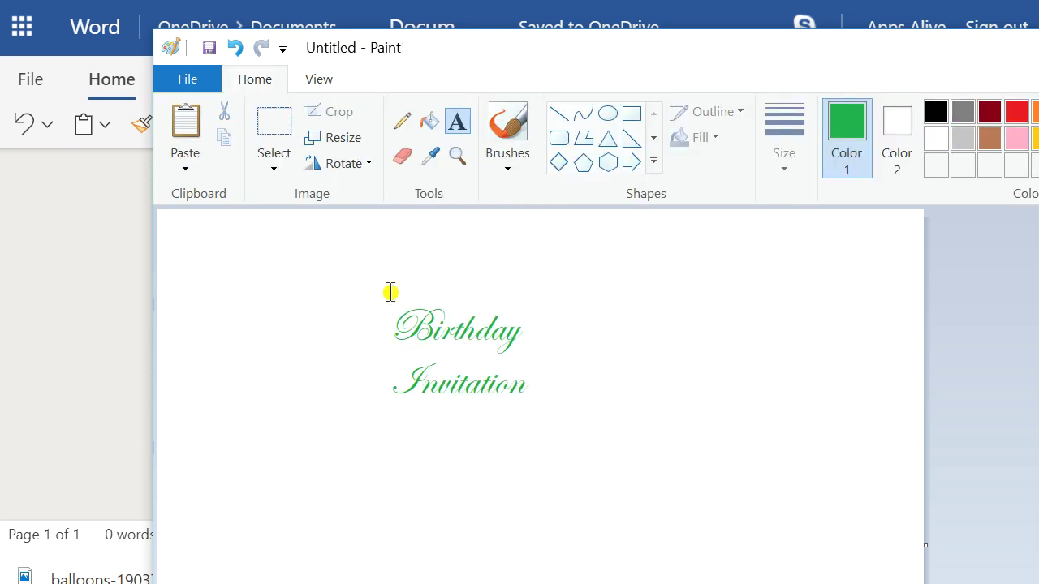
pyautogui.click(445, 319)
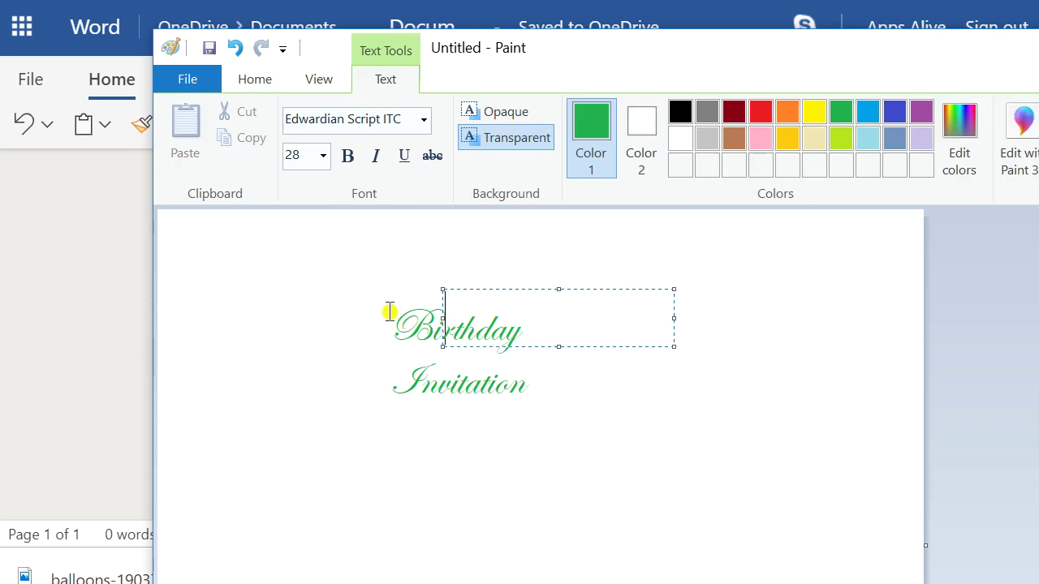
pyautogui.click(690, 443)
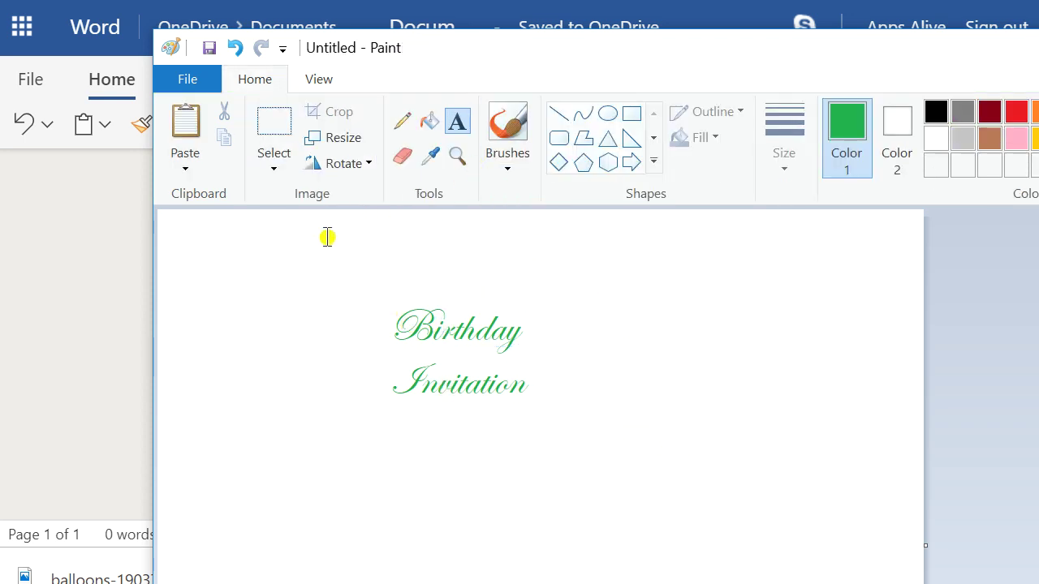
# Copy the green title together with some blank margin around it, and switch back to the Word document.
pyautogui.click(276, 130)
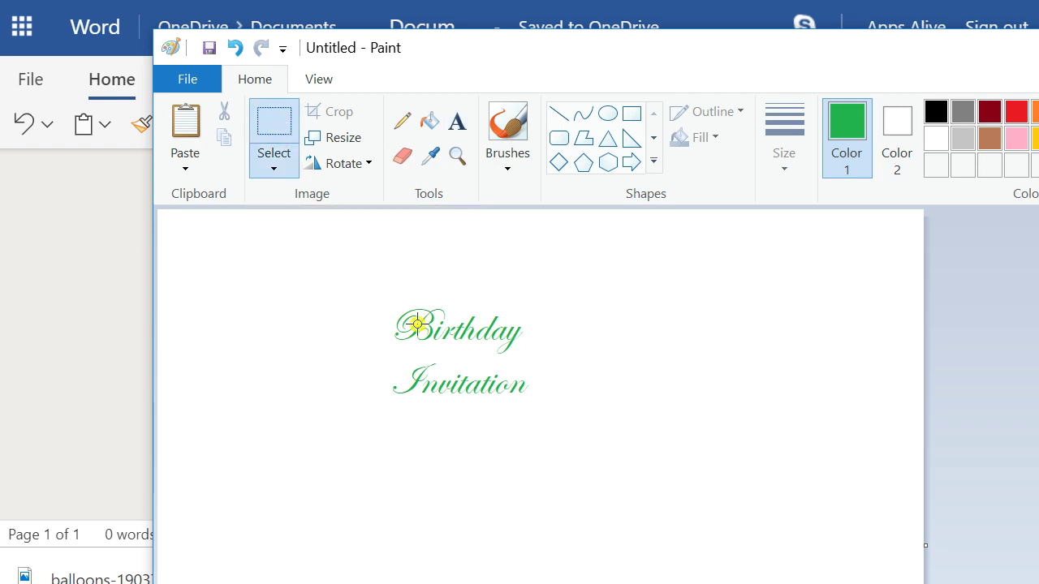
pyautogui.moveTo(555, 417); pyautogui.dragTo(598, 428)
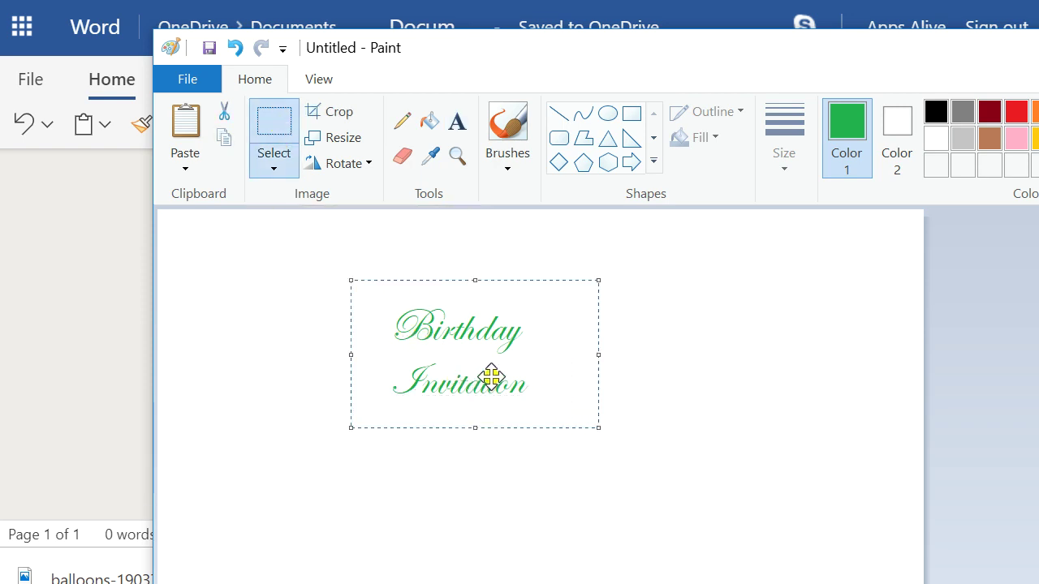
pyautogui.click(86, 325)
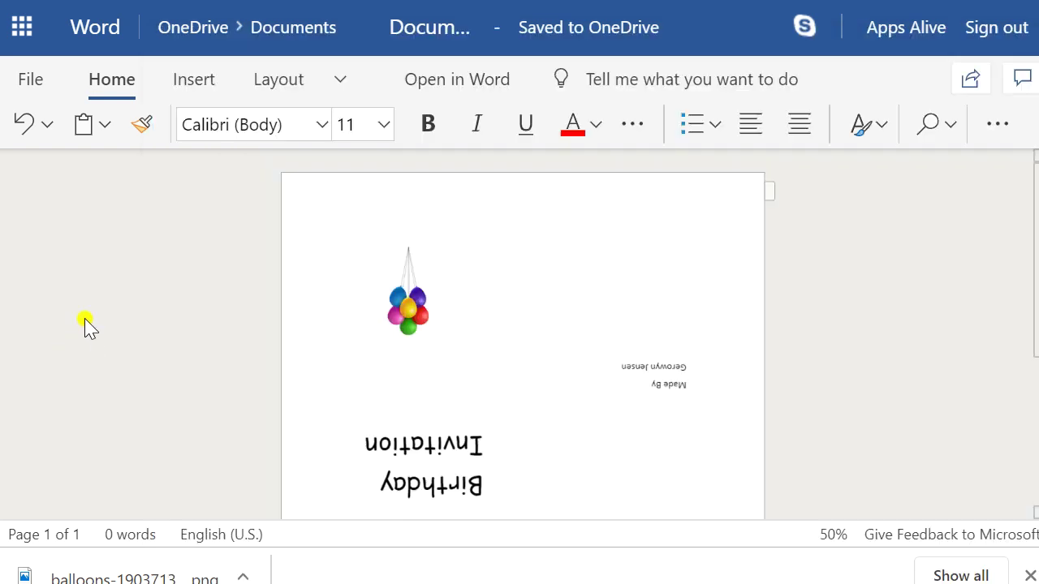
# Replace the black upside-down title picture on the card with the copied green script title.
pyautogui.click(410, 463)
pyautogui.press('Delete')
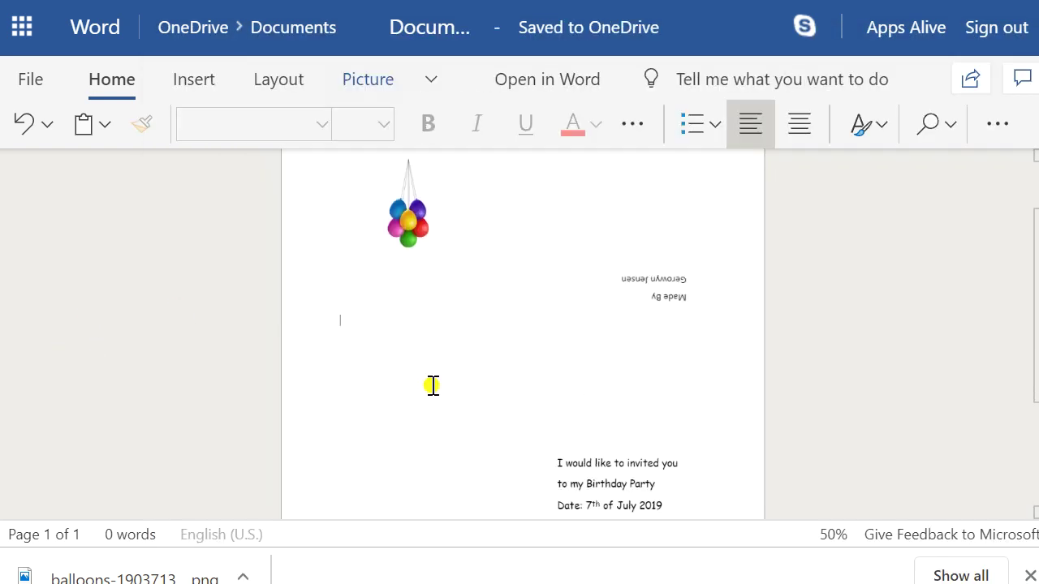
pyautogui.hotkey('ctrl', 'v')
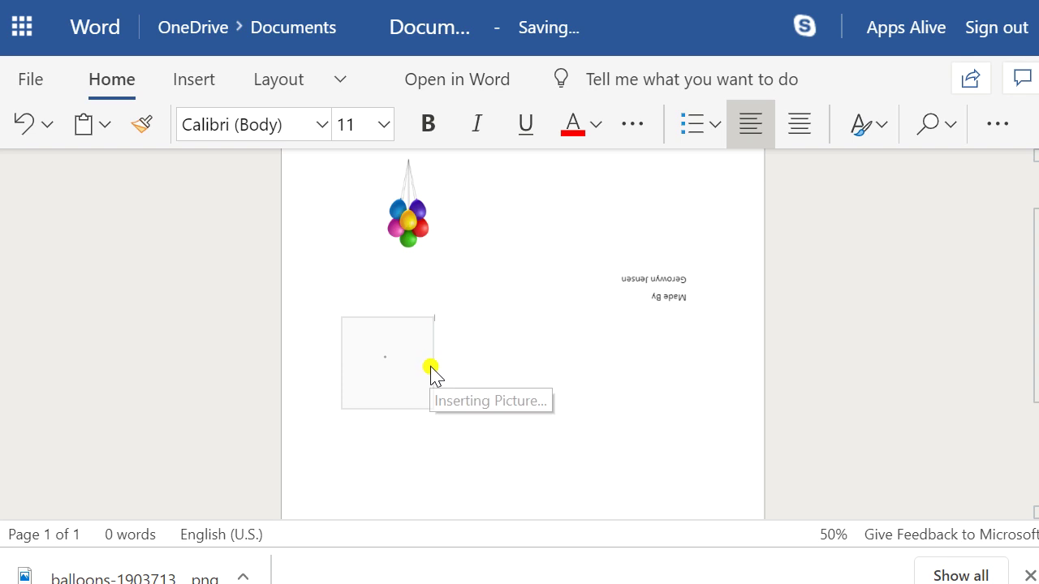
# Rotate the green title picture 180 degrees so it sits level and upside down on the card.
pyautogui.click(424, 355)
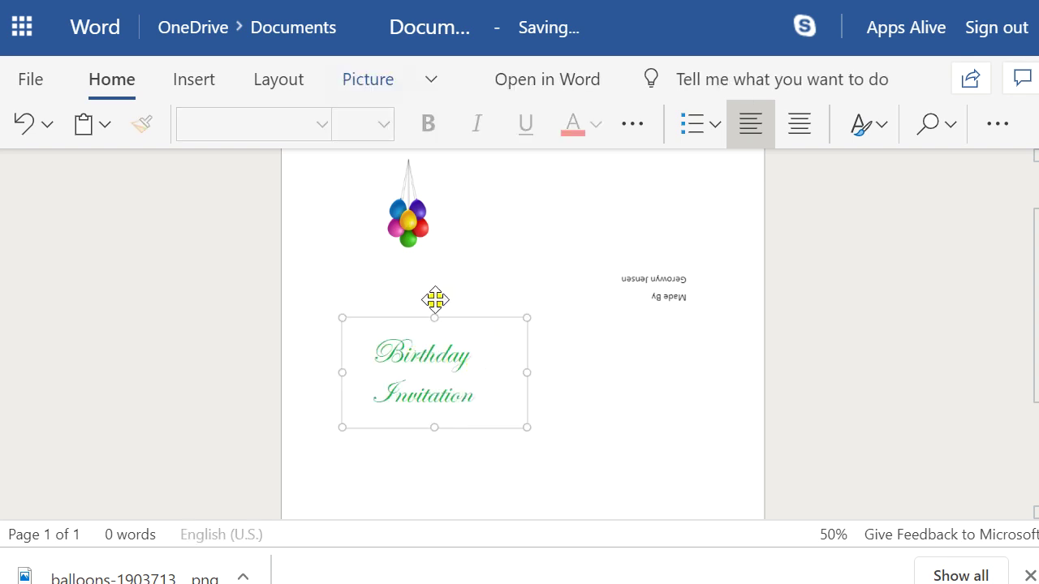
pyautogui.moveTo(436, 299); pyautogui.dragTo(431, 427)
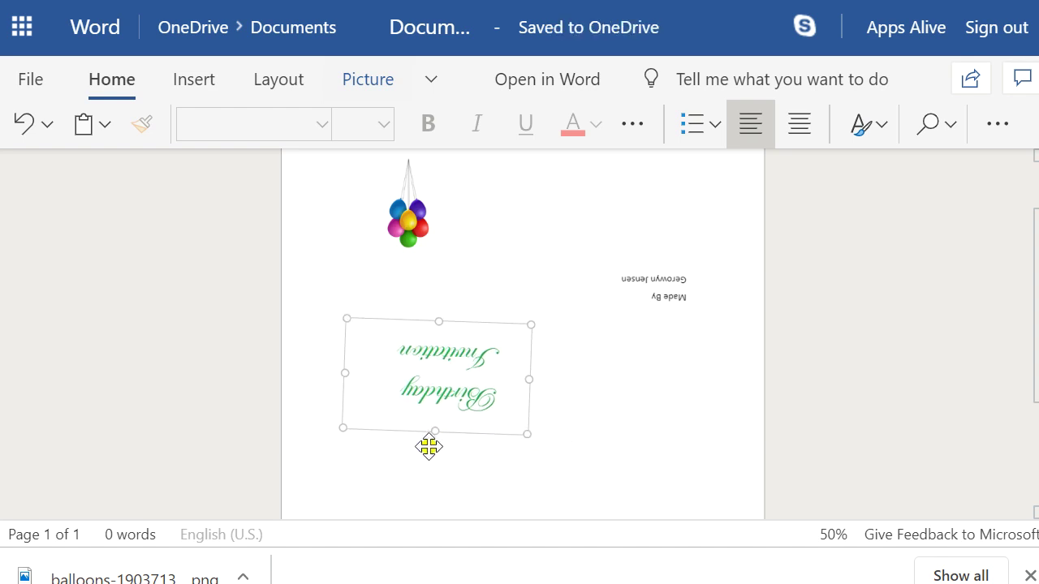
pyautogui.moveTo(435, 449); pyautogui.dragTo(432, 450)
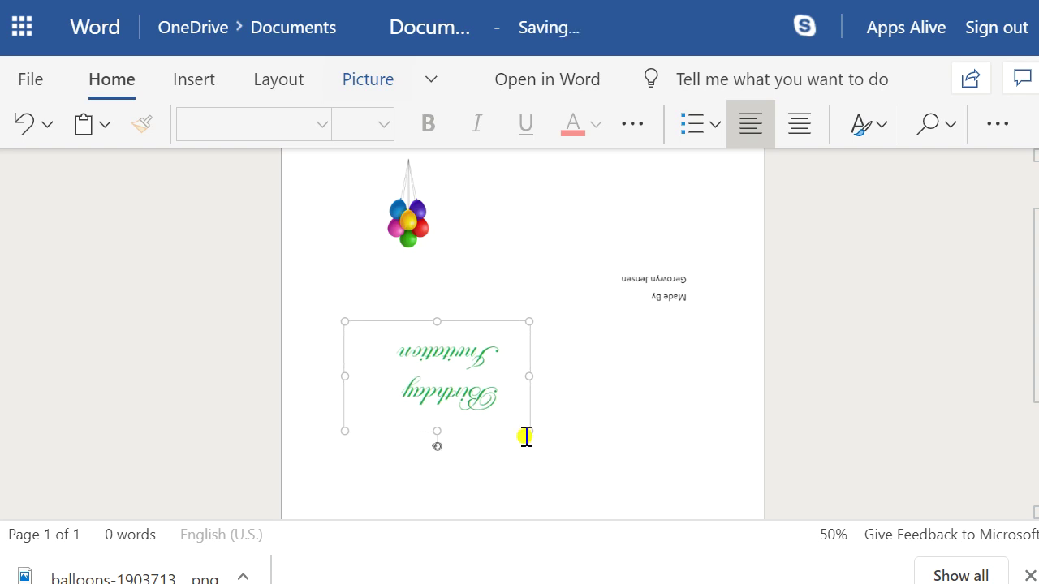
pyautogui.click(578, 396)
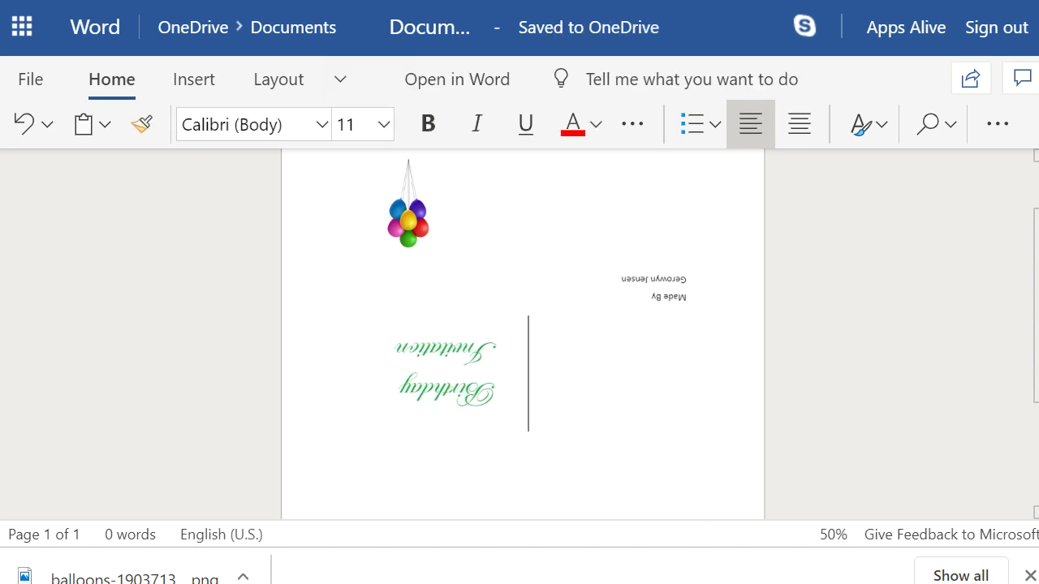
# Switch to Paint, undo the green title to clear the canvas, and return to the Word document.
pyautogui.click(400, 209)
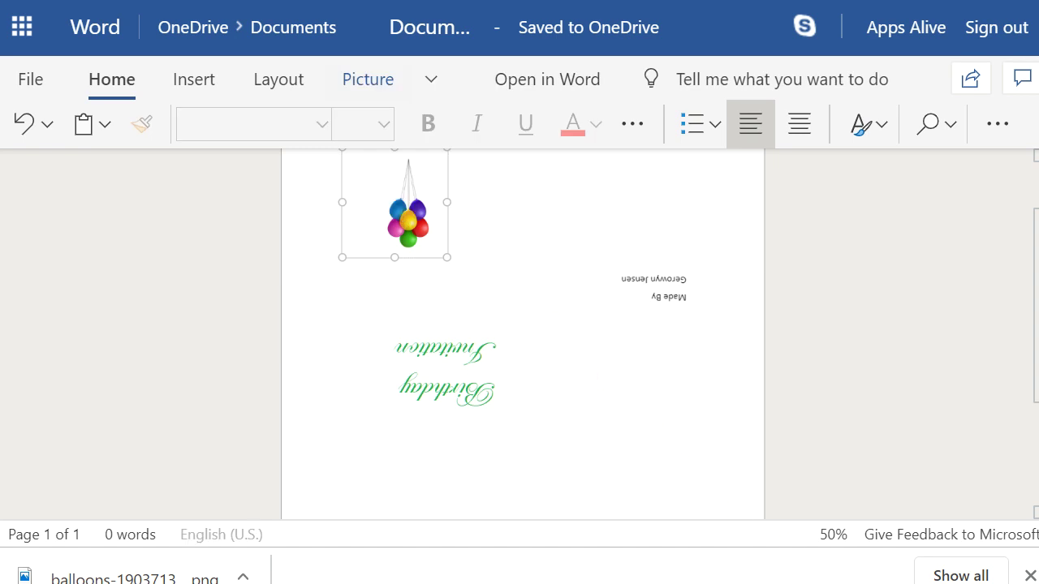
pyautogui.hotkey('alt', 'Tab')
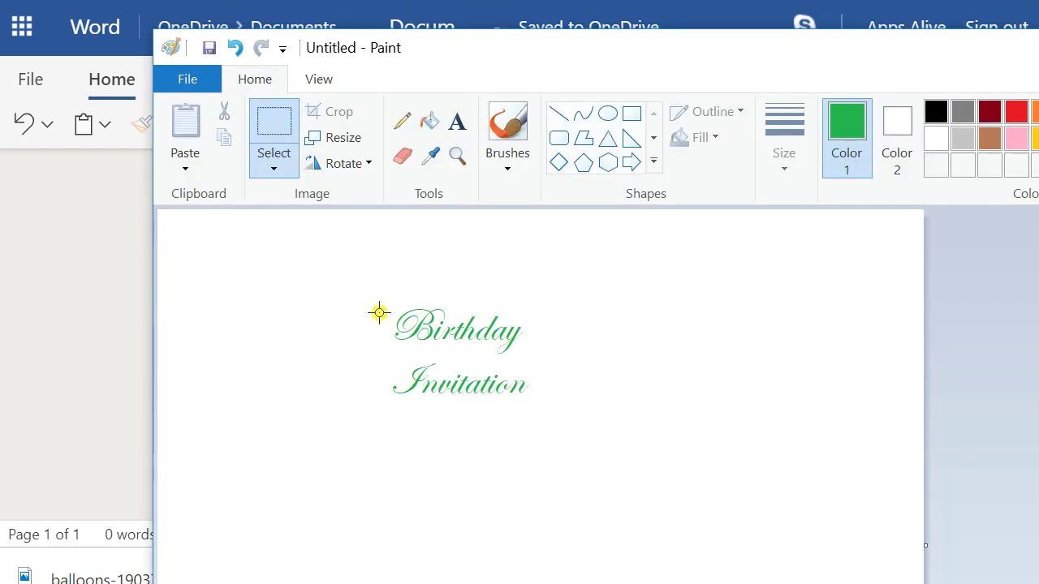
pyautogui.hotkey('ctrl', 'z')
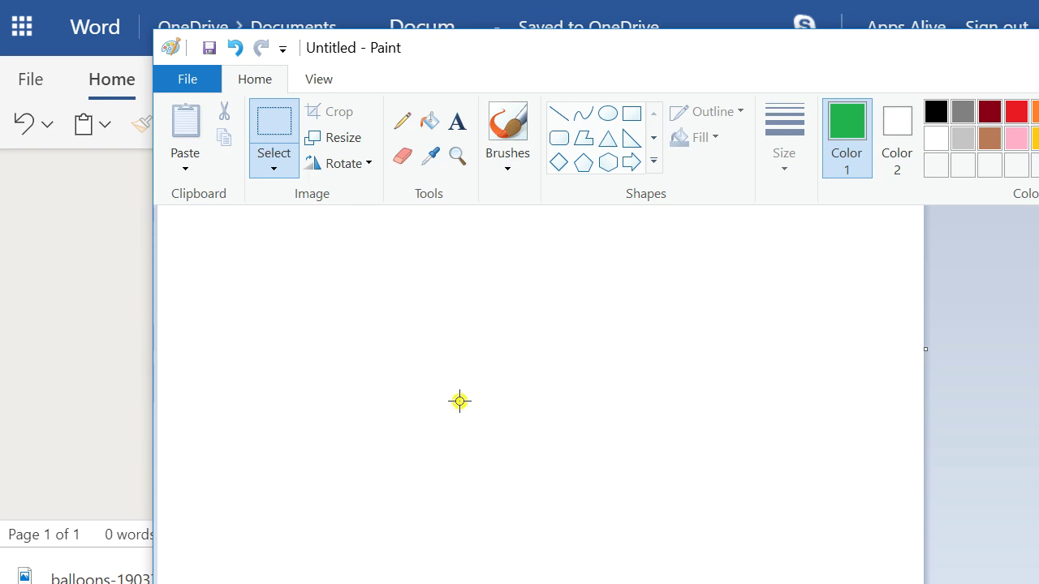
pyautogui.click(106, 365)
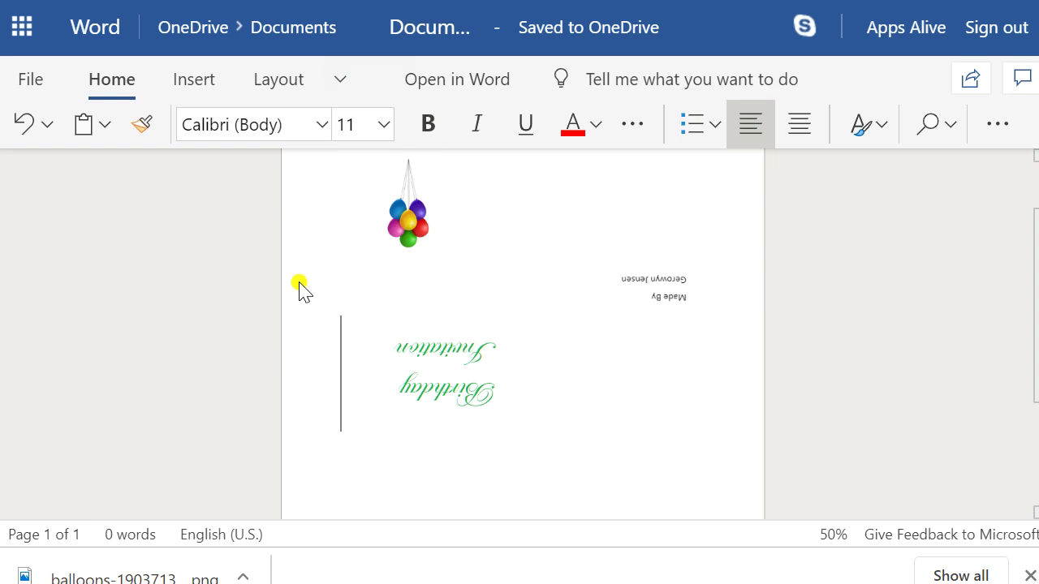
# Try to copy the card's upside-down balloon picture into the blank Paint canvas.
pyautogui.click(422, 232)
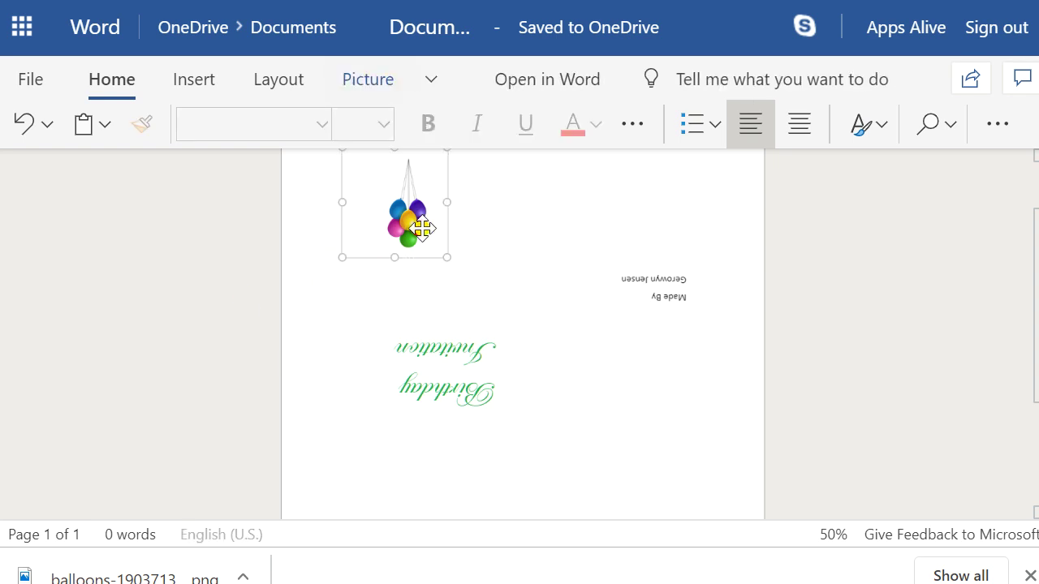
pyautogui.rightClick(422, 229)
pyautogui.click(485, 275)
pyautogui.hotkey('alt', 'Tab')
pyautogui.rightClick(383, 264)
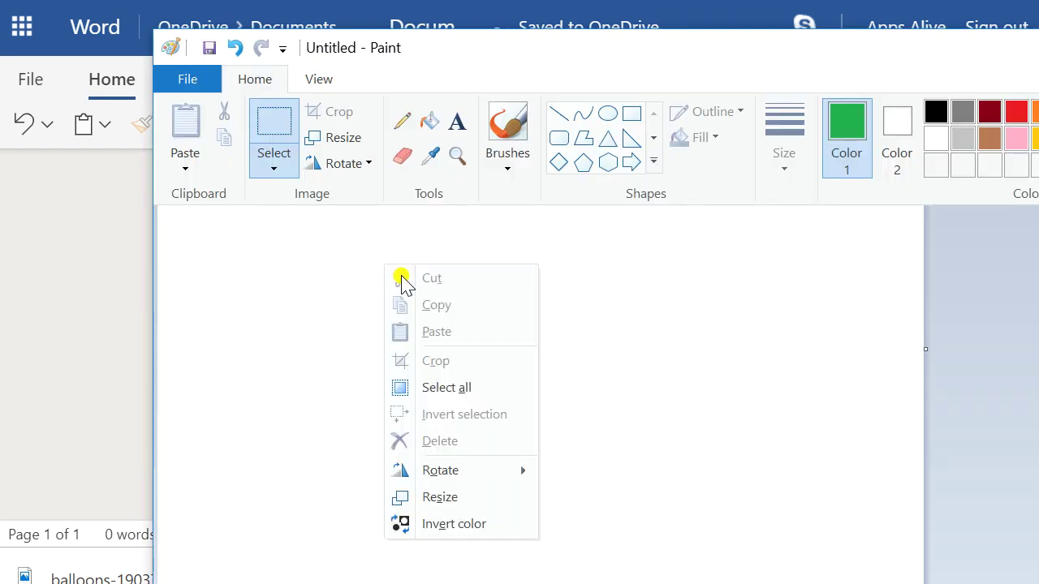
pyautogui.click(323, 366)
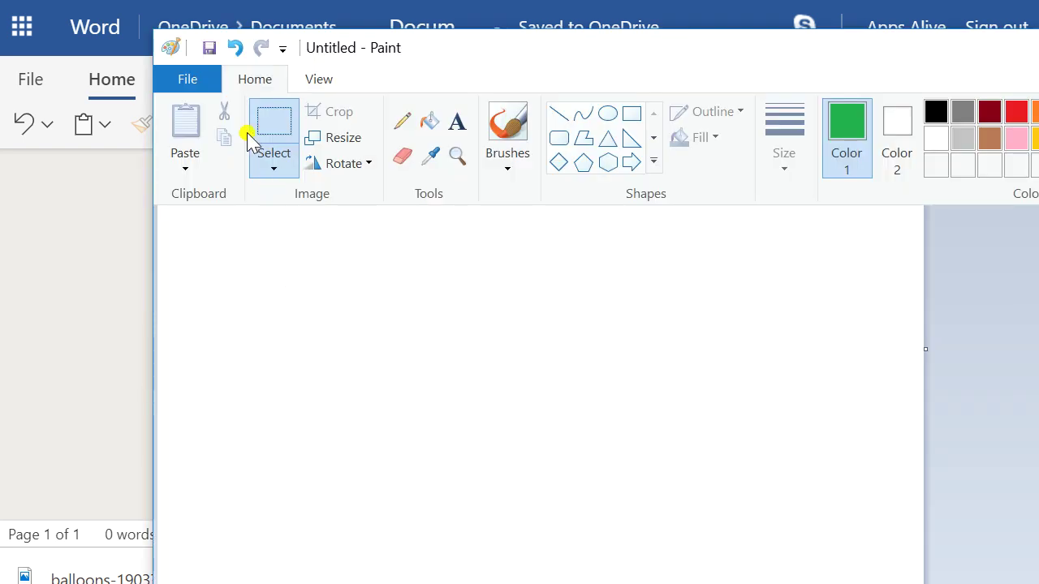
# Open balloons-1903713_1920 from the Pictures folder in Paint, discarding the changes to the untitled drawing.
pyautogui.click(188, 79)
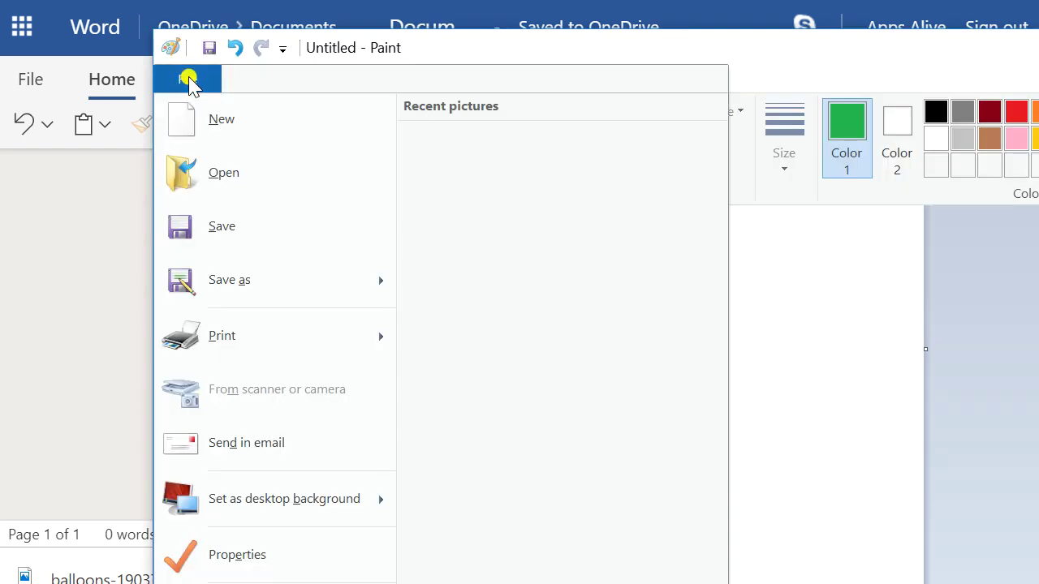
pyautogui.click(219, 185)
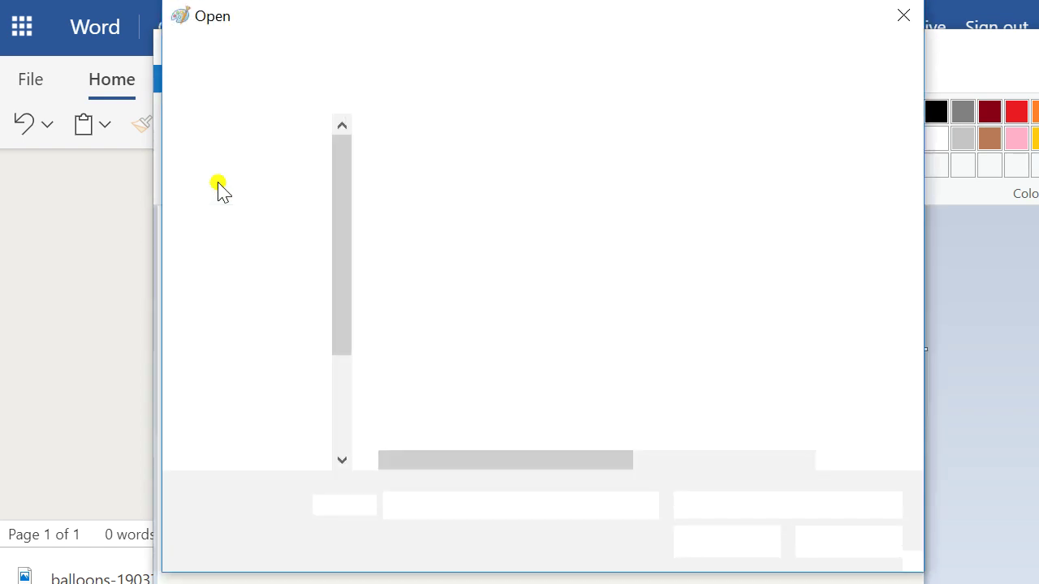
pyautogui.click(251, 219)
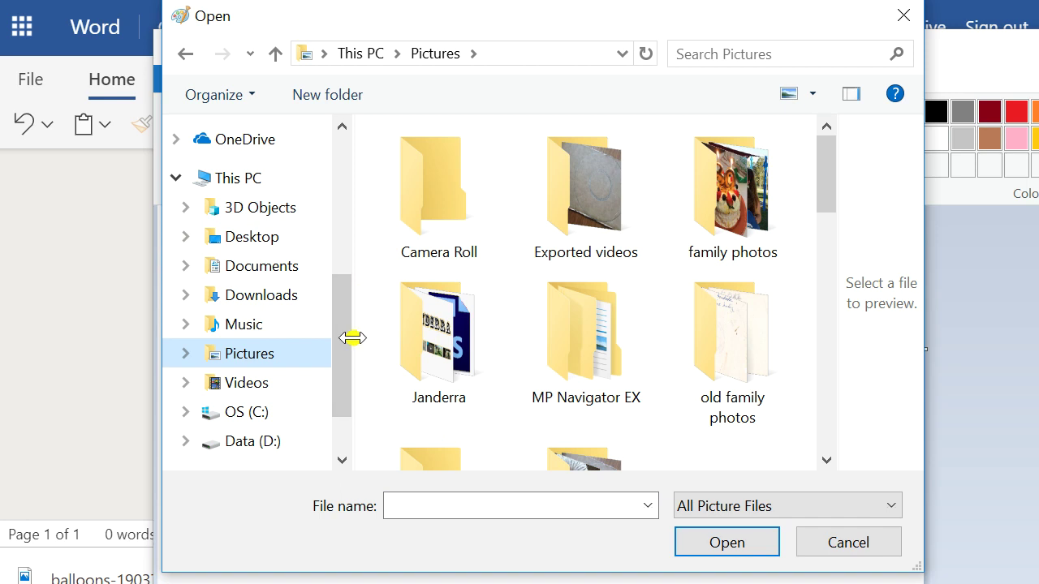
pyautogui.scroll(-3, 650, 373)
pyautogui.scroll(-3, 653, 373)
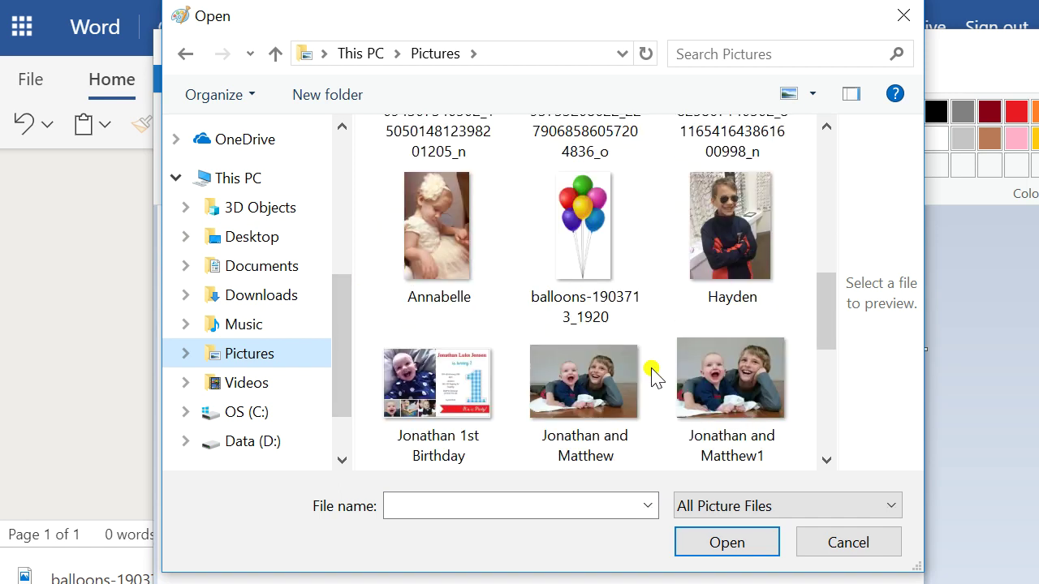
pyautogui.click(586, 232)
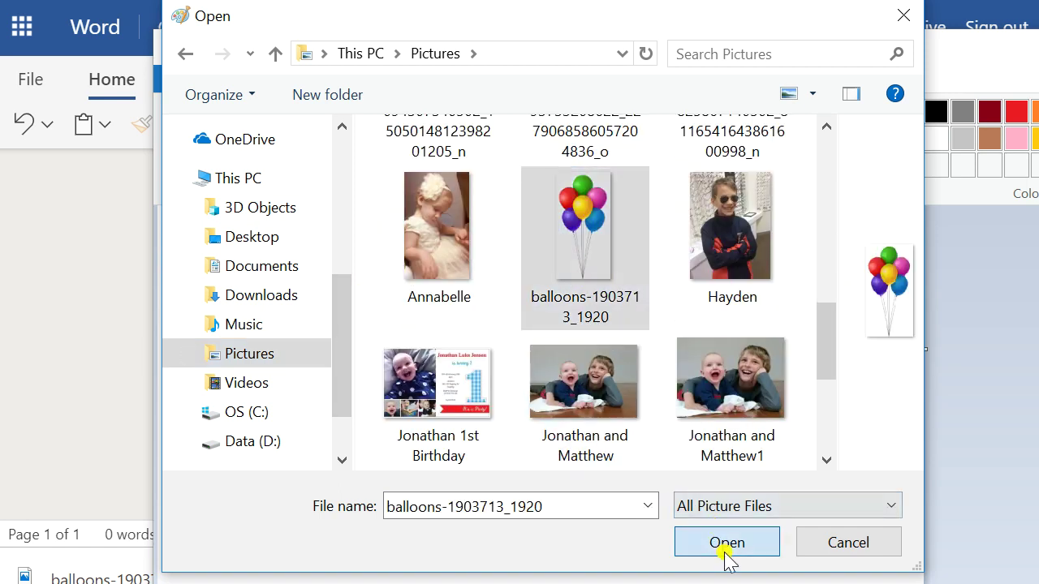
pyautogui.click(725, 544)
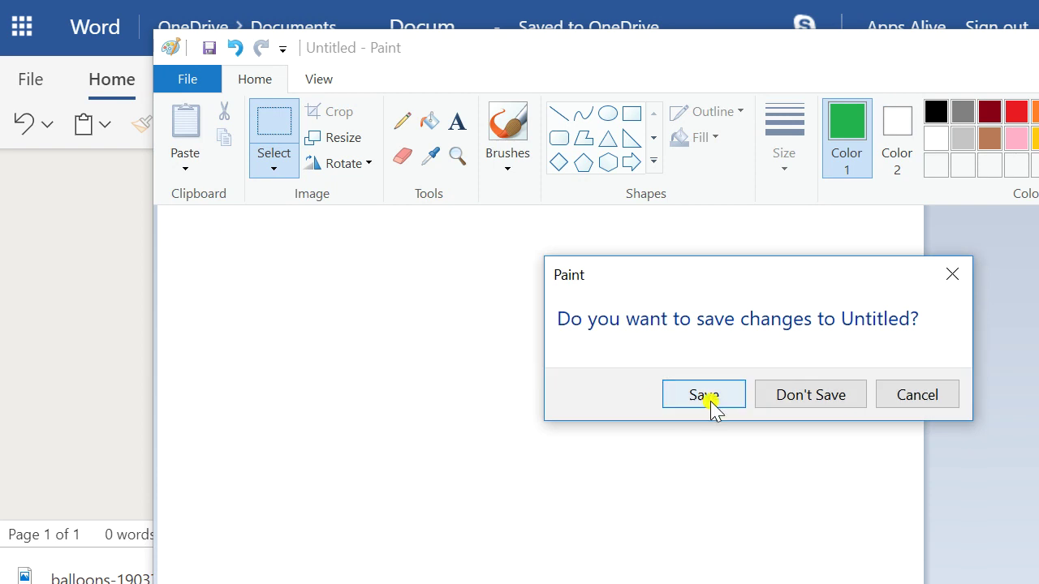
pyautogui.click(789, 400)
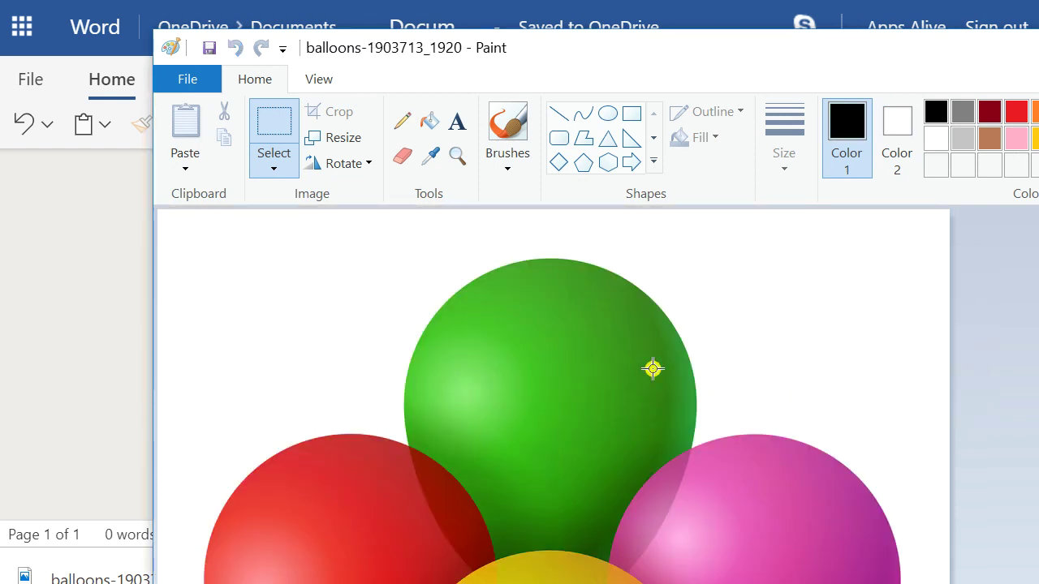
# Widen the balloon picture's canvas with blank white space on the right to about two and a half times its width.
pyautogui.scroll(-6, 654, 366)
pyautogui.scroll(6, 703, 342)
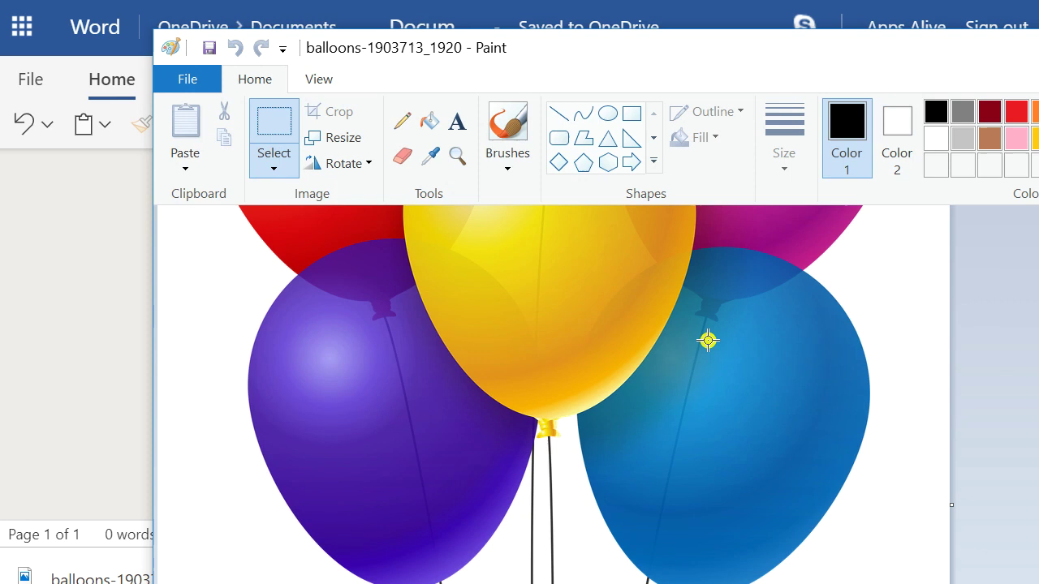
pyautogui.click(320, 80)
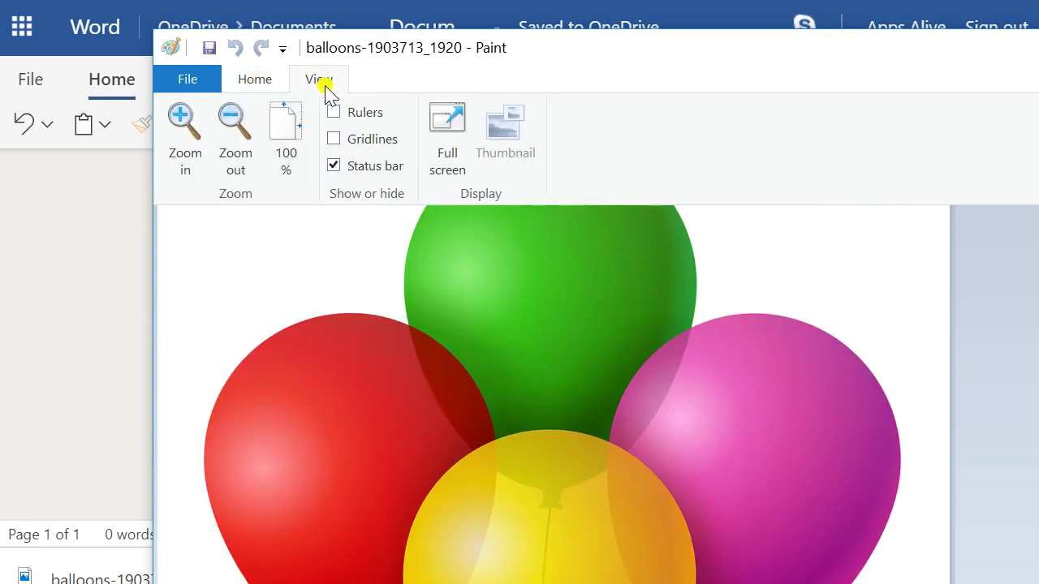
pyautogui.click(230, 174)
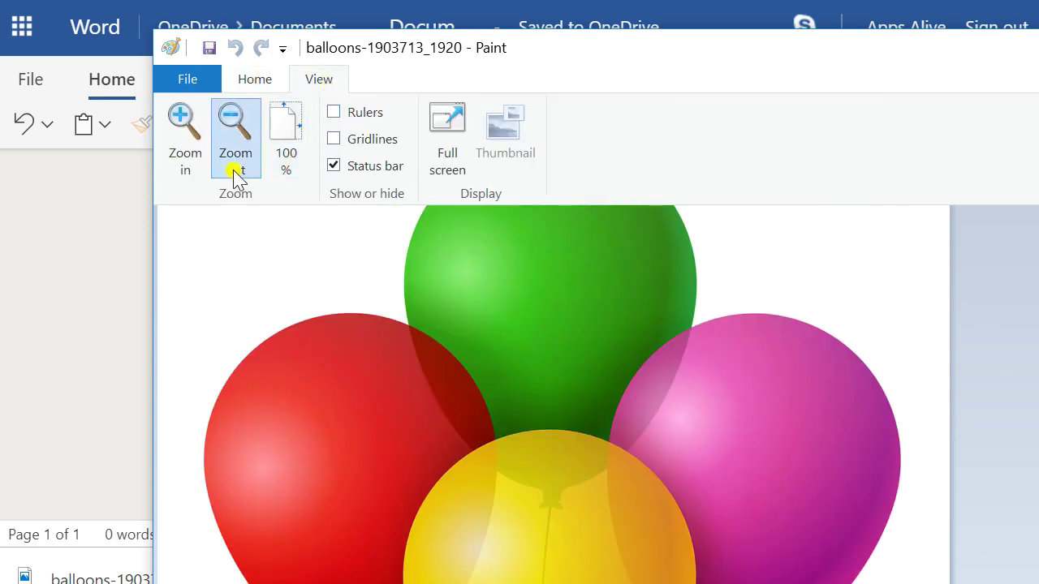
pyautogui.click(233, 153)
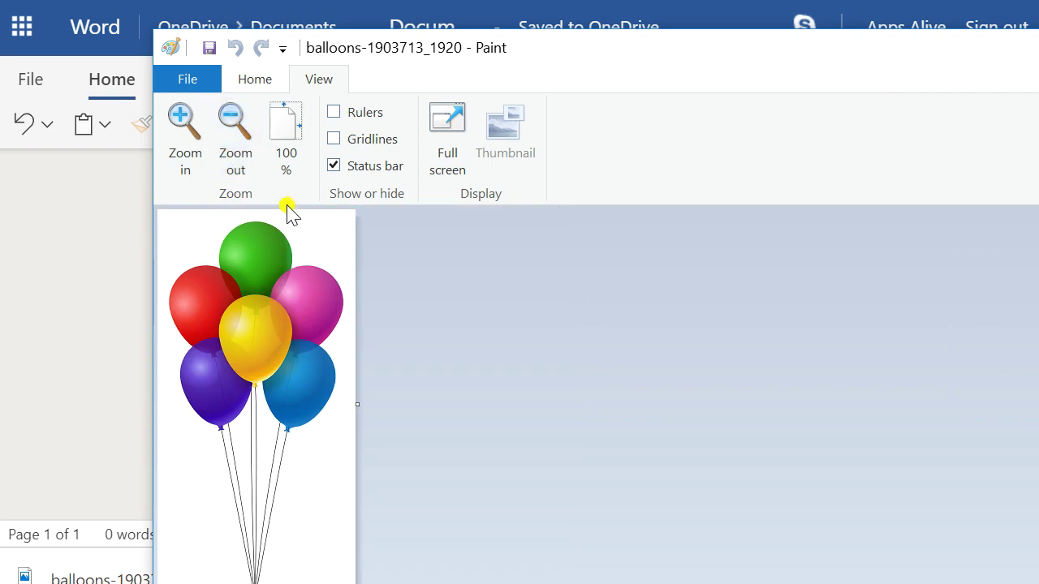
pyautogui.moveTo(671, 56)
pyautogui.mouseDown()
pyautogui.moveTo(667, 0)
pyautogui.moveTo(664, 9)
pyautogui.mouseUp()
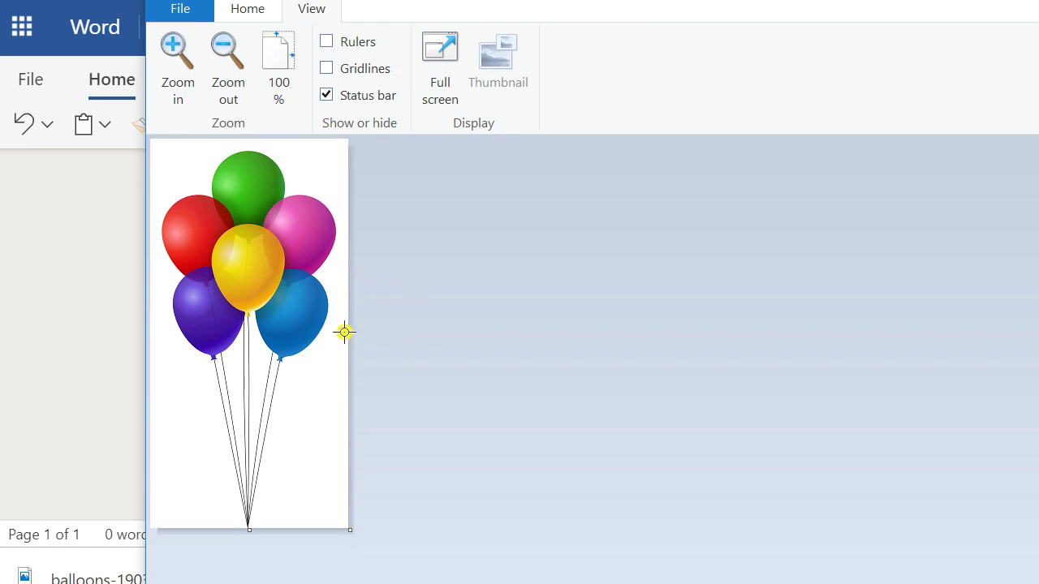
pyautogui.moveTo(349, 333)
pyautogui.mouseDown()
pyautogui.moveTo(508, 339)
pyautogui.moveTo(674, 365)
pyautogui.moveTo(637, 367)
pyautogui.mouseUp()
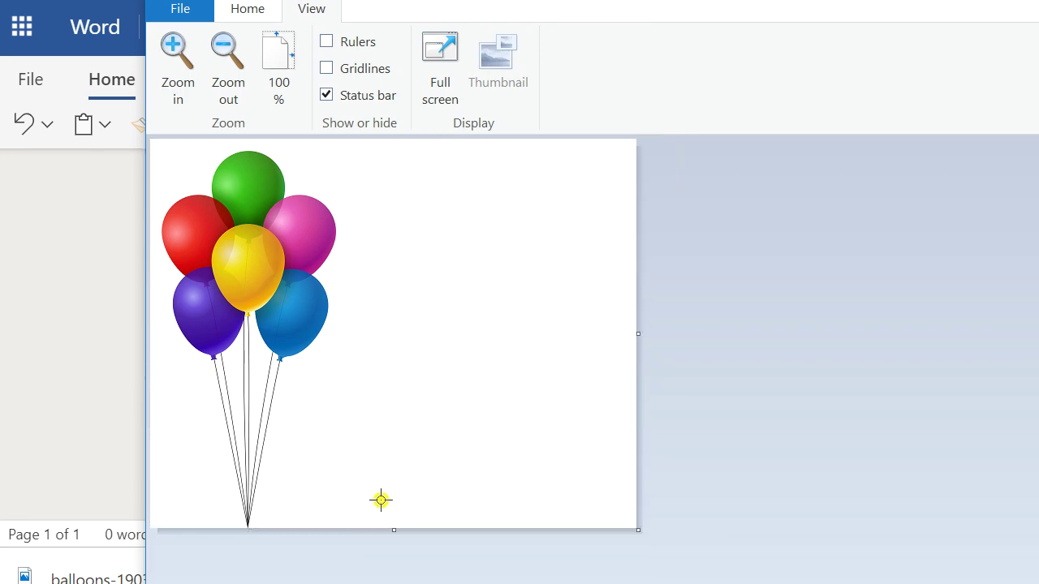
# Move the balloons to the middle of the widened canvas, copy the whole canvas, and switch back to the Word document.
pyautogui.hotkey('ctrl', 'a')
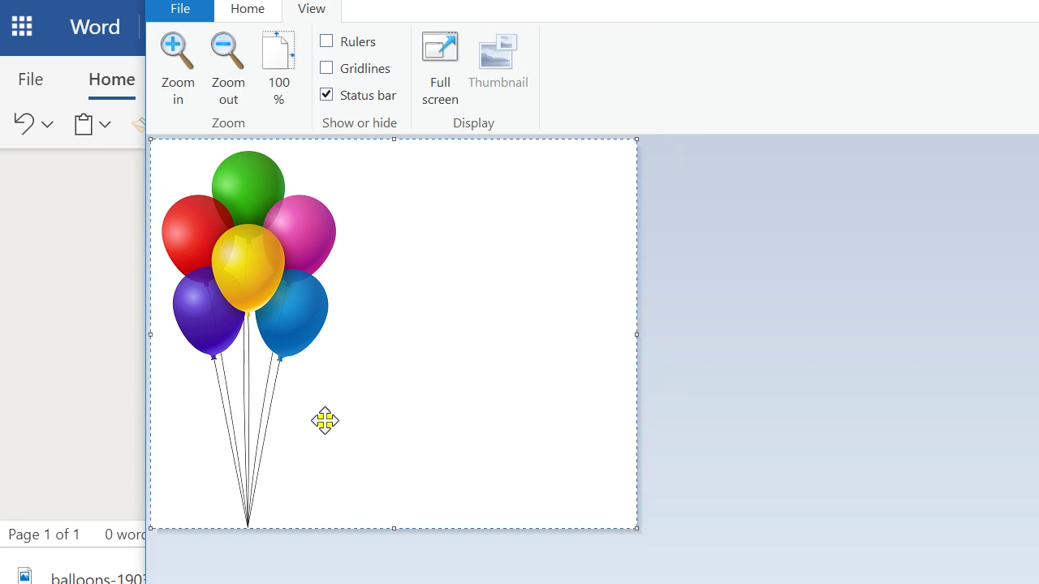
pyautogui.moveTo(272, 335); pyautogui.dragTo(370, 329)
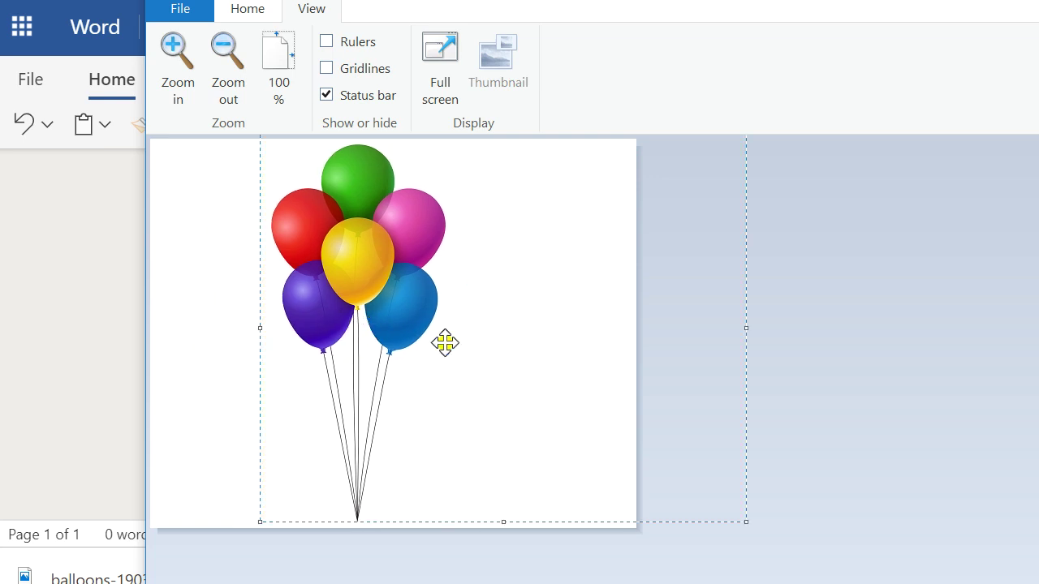
pyautogui.moveTo(401, 316)
pyautogui.mouseDown()
pyautogui.moveTo(392, 318)
pyautogui.moveTo(418, 313)
pyautogui.mouseUp()
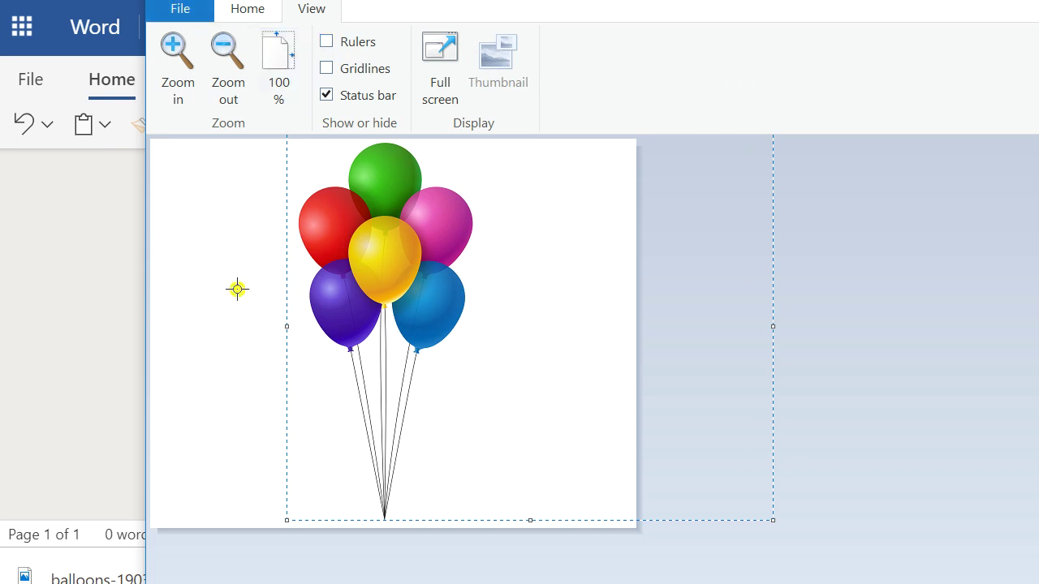
pyautogui.hotkey('ctrl', 'a')
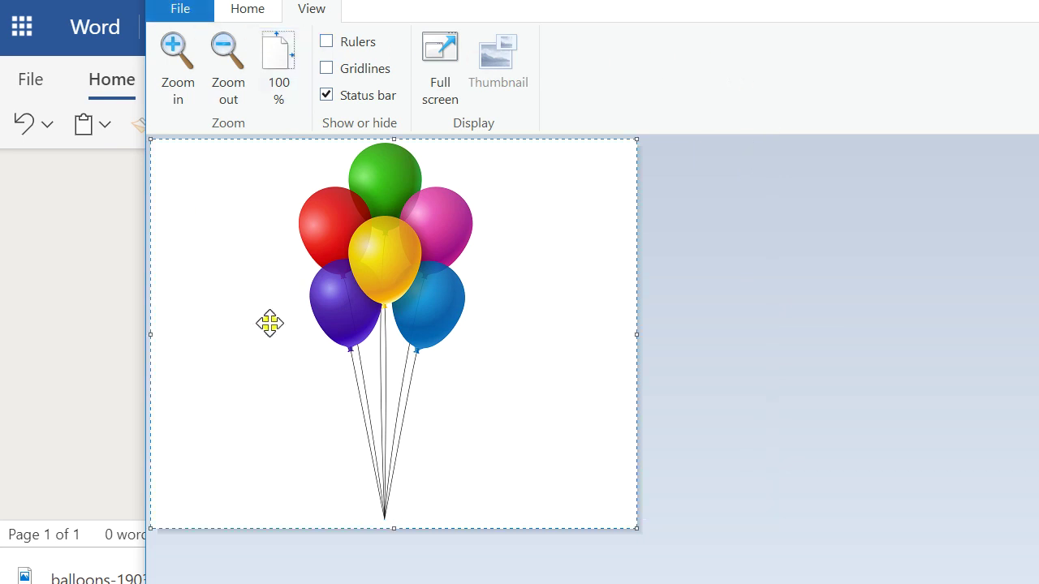
pyautogui.click(111, 371)
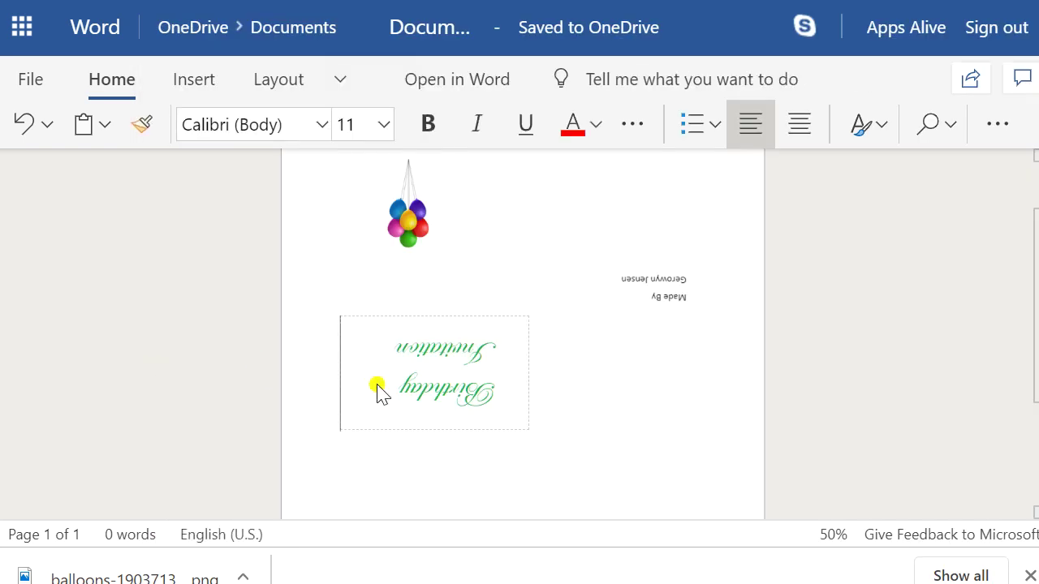
# Replace the upside-down balloon picture on the card with the copied canvas of centered balloons.
pyautogui.click(409, 219)
pyautogui.scroll(2, 463, 260)
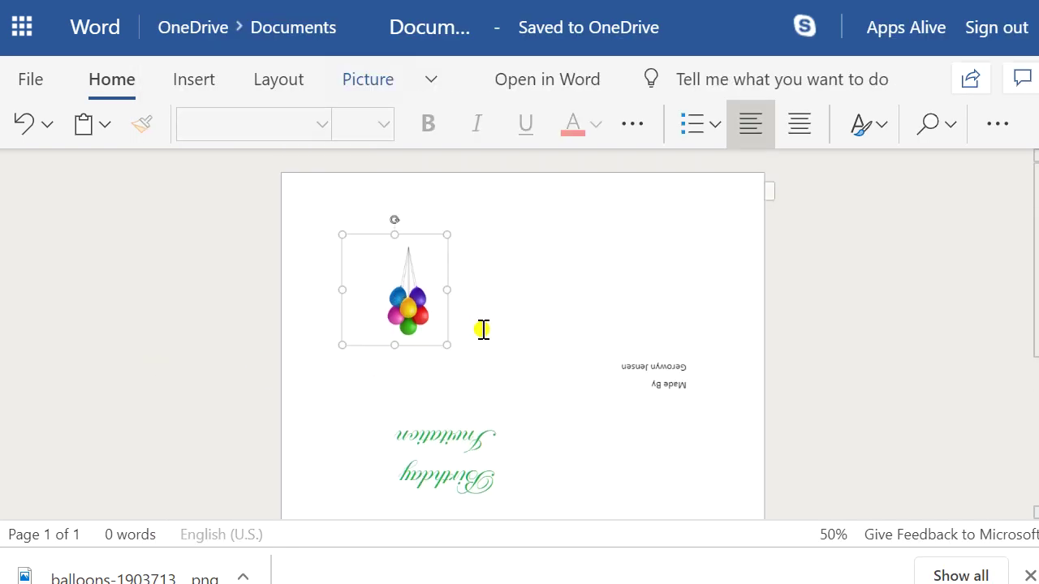
pyautogui.hotkey('ctrl', 'v')
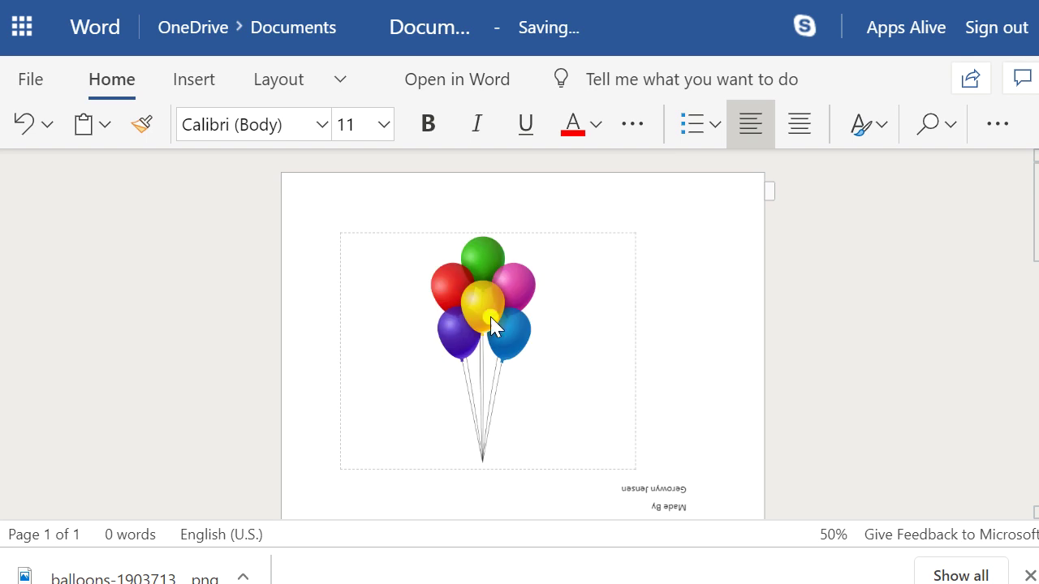
# Shrink the pasted centered-balloon picture to a small size and rotate it 180 degrees so it hangs upside down.
pyautogui.click(490, 316)
pyautogui.moveTo(631, 235); pyautogui.dragTo(501, 315)
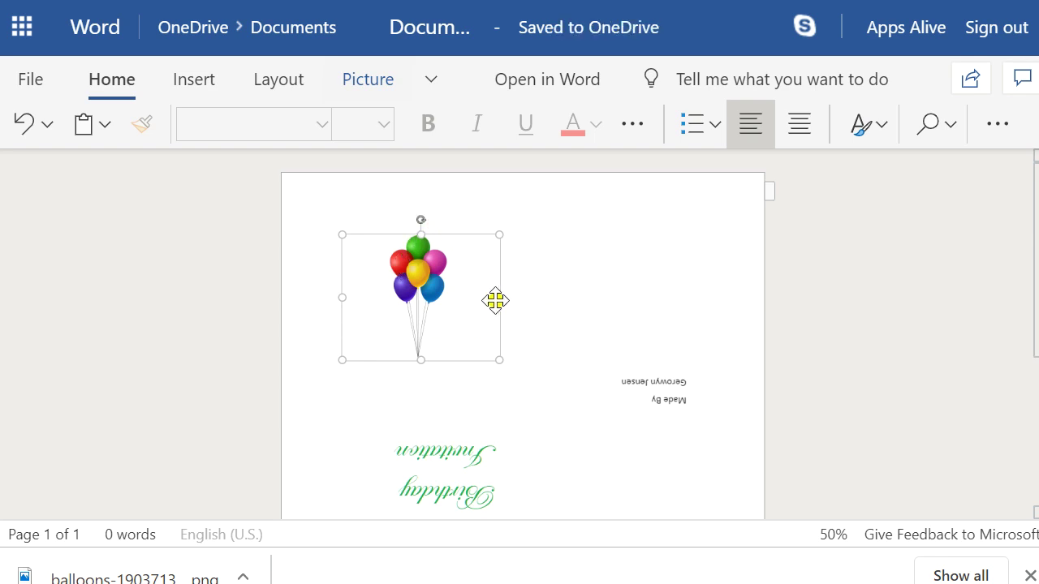
pyautogui.moveTo(499, 296)
pyautogui.mouseDown()
pyautogui.moveTo(464, 319)
pyautogui.moveTo(487, 307)
pyautogui.mouseUp()
pyautogui.moveTo(485, 232); pyautogui.dragTo(434, 276)
pyautogui.moveTo(386, 222); pyautogui.dragTo(386, 343)
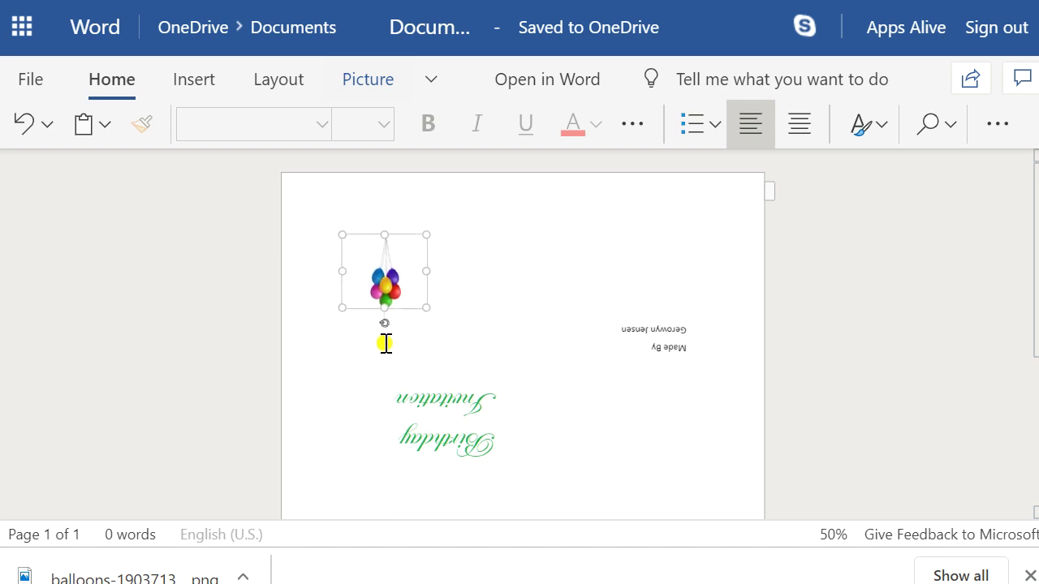
# In Paint, shift the balloons near the canvas's right edge, copy the whole canvas, and switch back to Word.
pyautogui.click(492, 297)
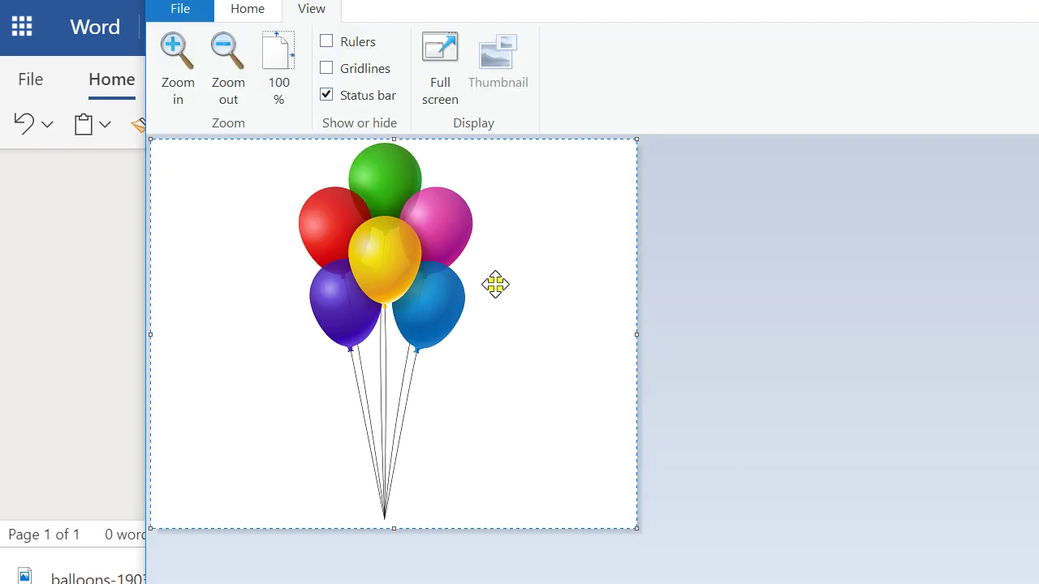
pyautogui.moveTo(400, 302)
pyautogui.mouseDown()
pyautogui.moveTo(548, 299)
pyautogui.moveTo(544, 312)
pyautogui.moveTo(530, 301)
pyautogui.moveTo(545, 308)
pyautogui.mouseUp()
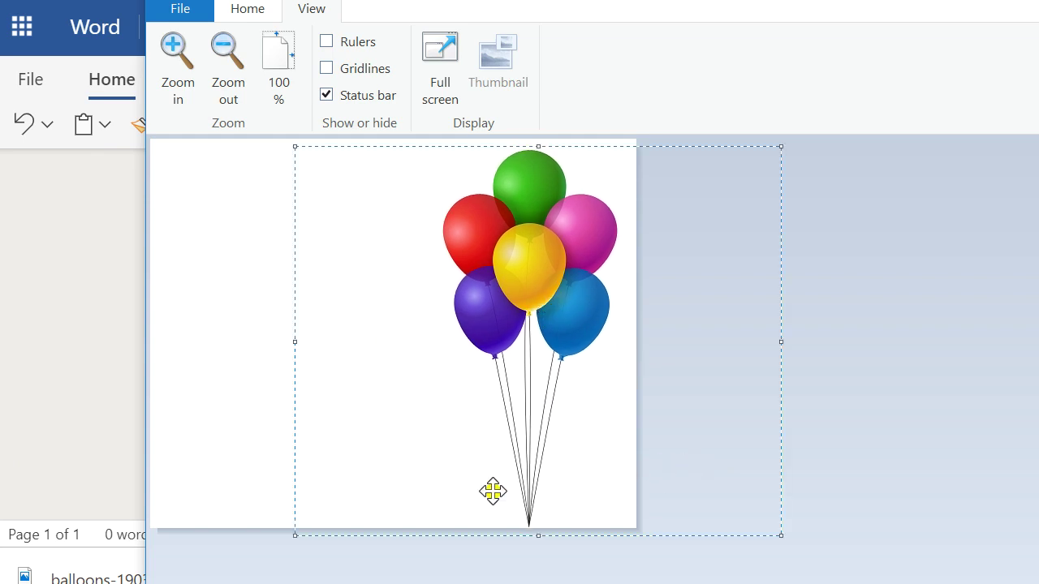
pyautogui.click(243, 396)
pyautogui.hotkey('ctrl', 'a')
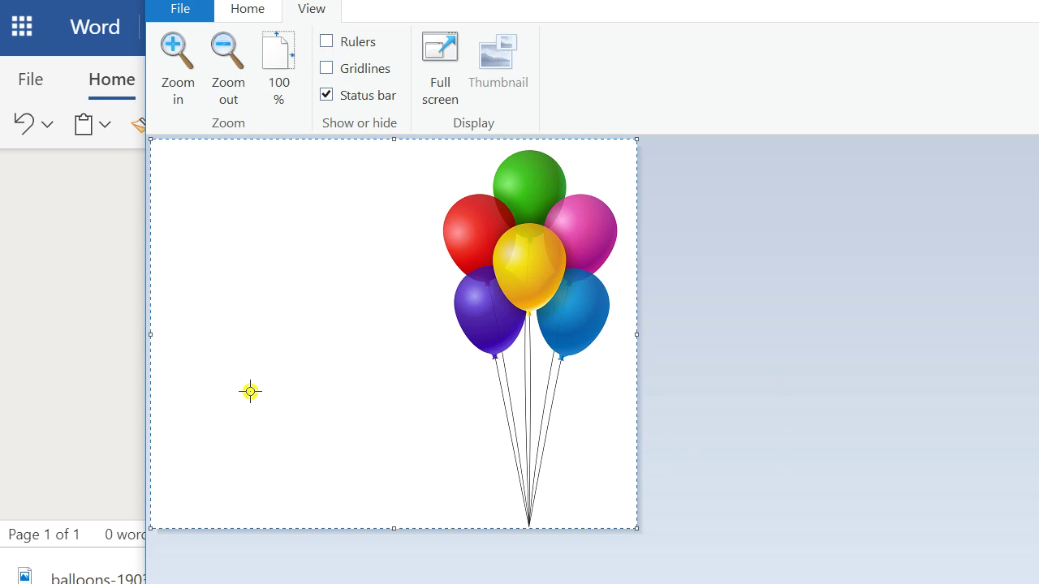
pyautogui.click(77, 424)
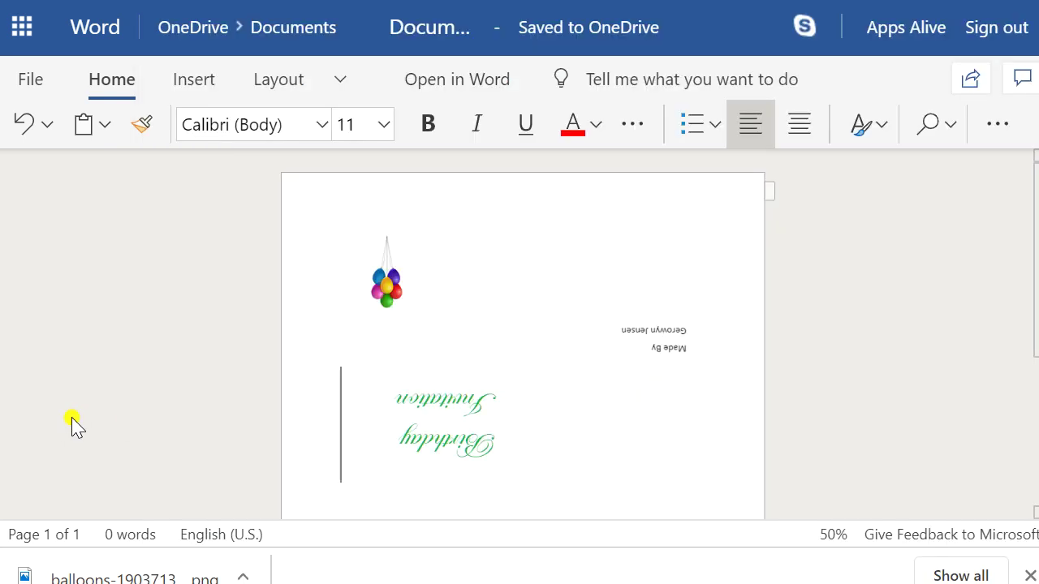
# Replace the small upside-down balloon picture on the card with the copied canvas of right-aligned balloons.
pyautogui.click(380, 268)
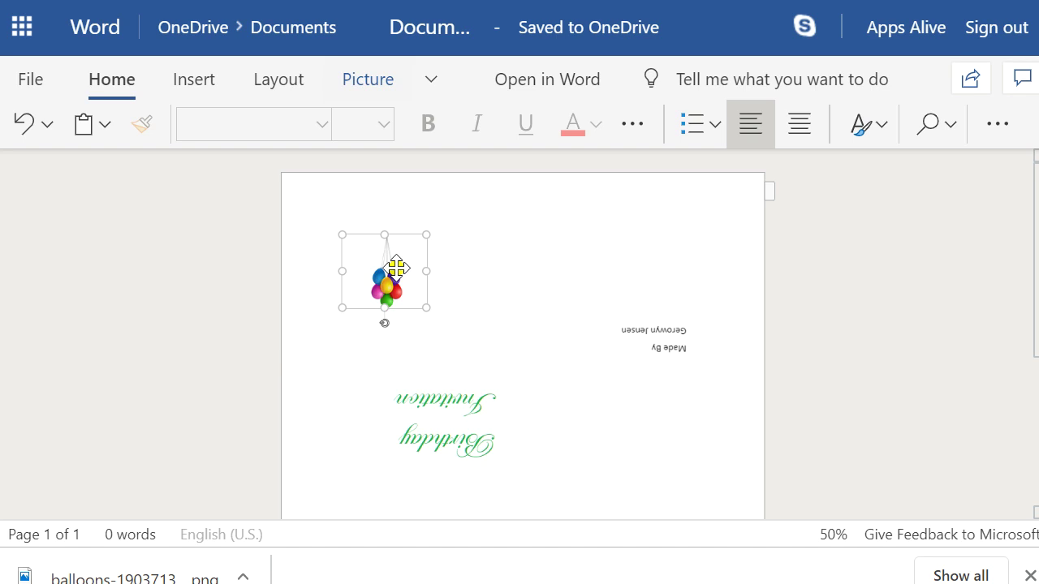
pyautogui.hotkey('ctrl', 'v')
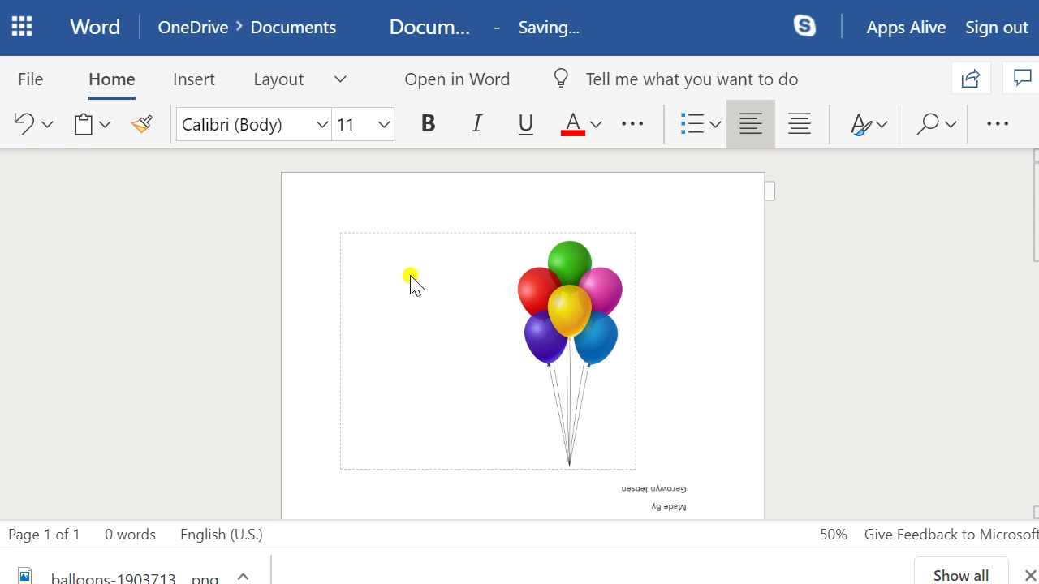
# Shrink the pasted picture of right-aligned balloons to a small size and rotate it 180 degrees.
pyautogui.click(573, 325)
pyautogui.moveTo(632, 468); pyautogui.dragTo(452, 378)
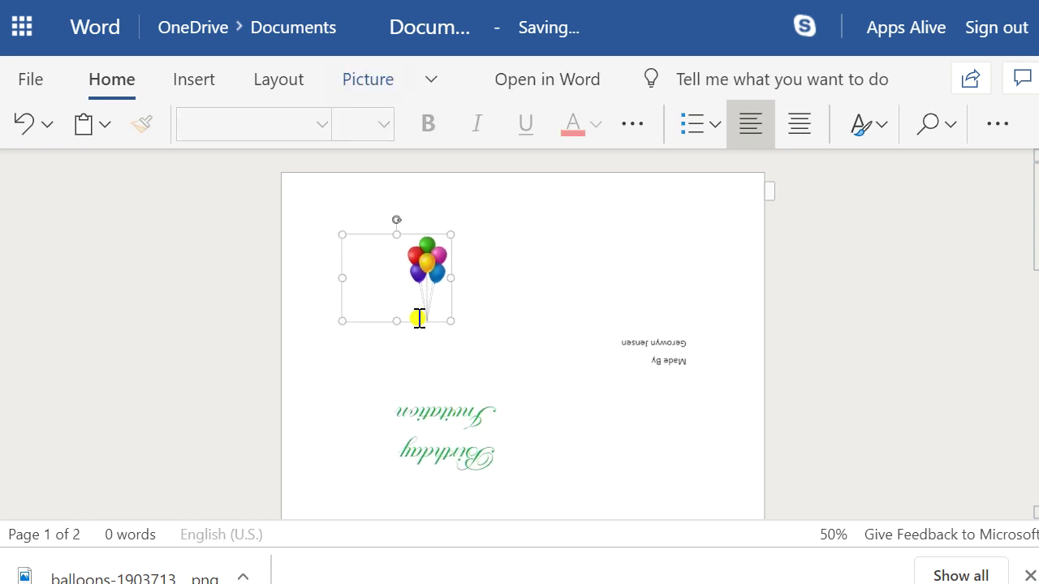
pyautogui.moveTo(393, 216); pyautogui.dragTo(398, 327)
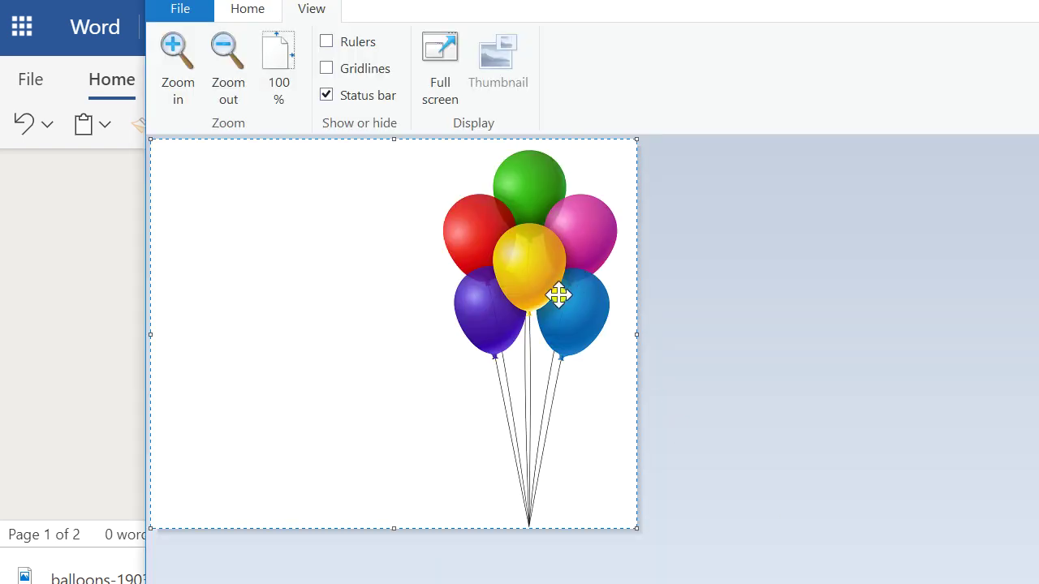
# In Paint, shift the balloons to the canvas's left edge, copy the whole canvas, and switch back to Word.
pyautogui.moveTo(550, 297)
pyautogui.mouseDown()
pyautogui.moveTo(504, 309)
pyautogui.moveTo(311, 252)
pyautogui.moveTo(250, 262)
pyautogui.moveTo(276, 281)
pyautogui.moveTo(268, 290)
pyautogui.moveTo(262, 281)
pyautogui.moveTo(267, 290)
pyautogui.mouseUp()
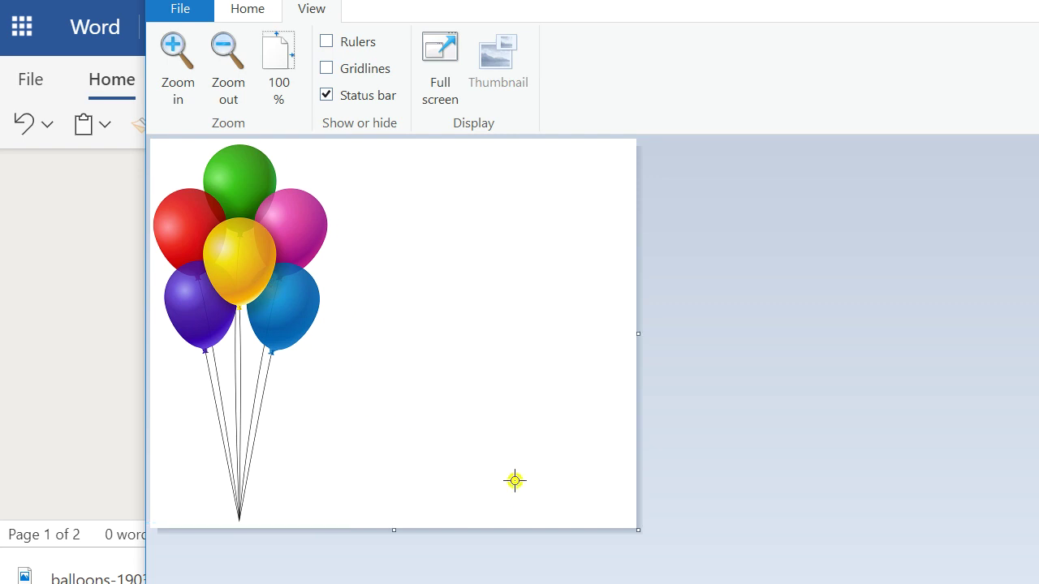
pyautogui.hotkey('ctrl', 'a')
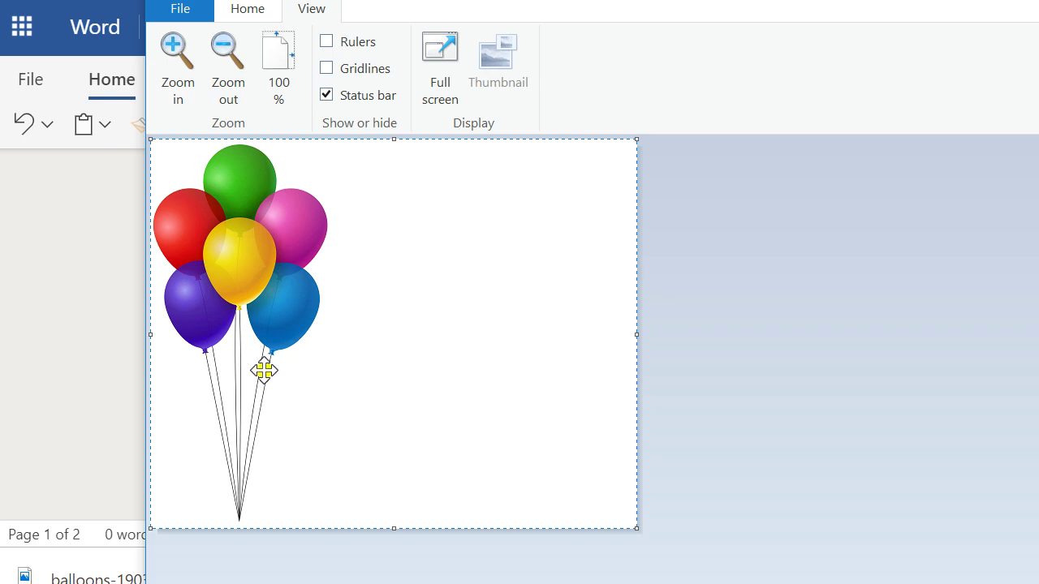
pyautogui.click(92, 348)
# Replace the small upside-down balloon picture on the card with the copied canvas of left-aligned balloons.
pyautogui.click(370, 266)
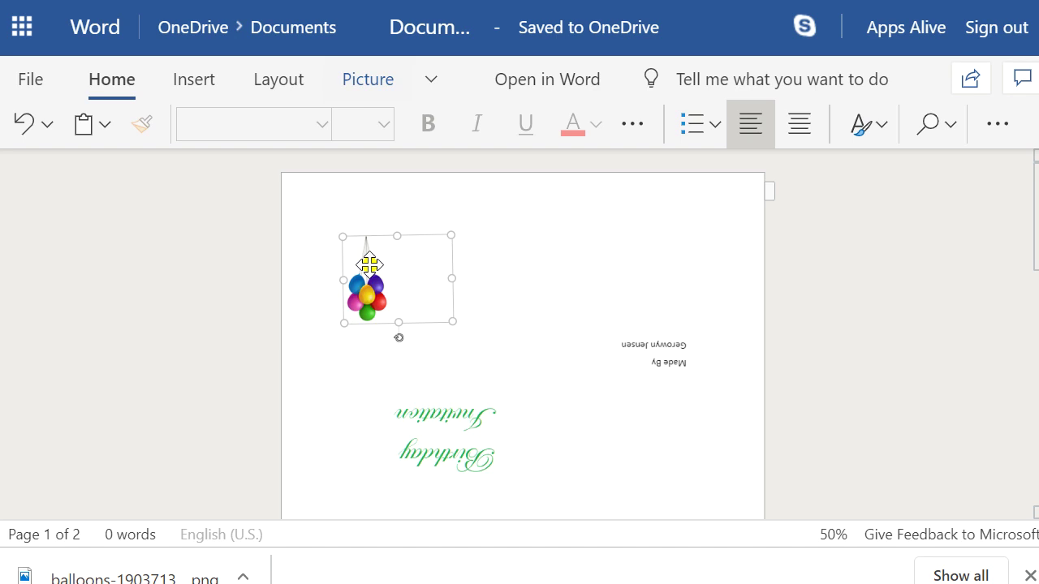
pyautogui.hotkey('ctrl', 'v')
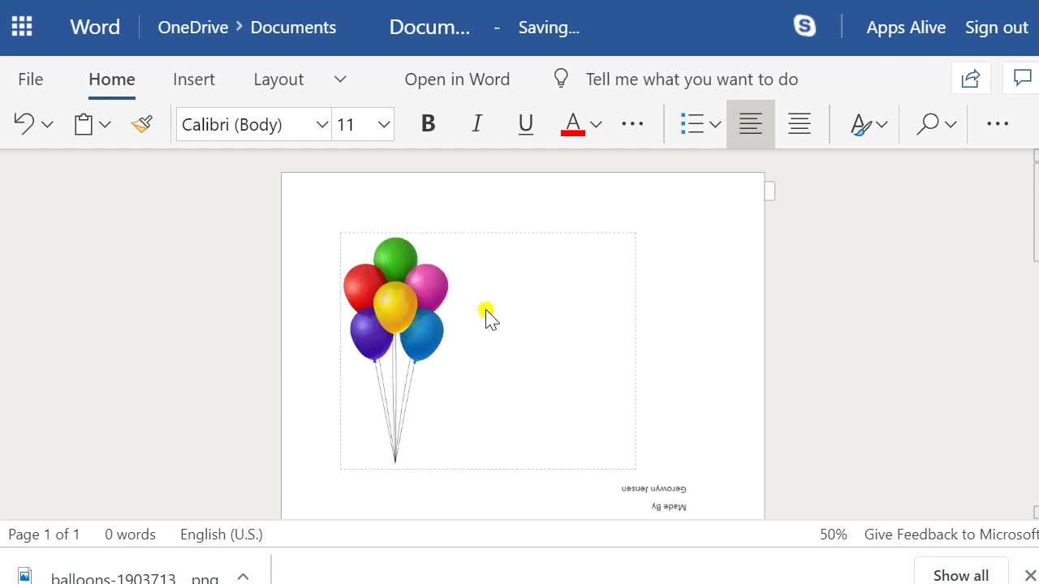
# Rotate the pasted picture of left-aligned balloons 180 degrees and shrink it to a small size above the title.
pyautogui.click(440, 370)
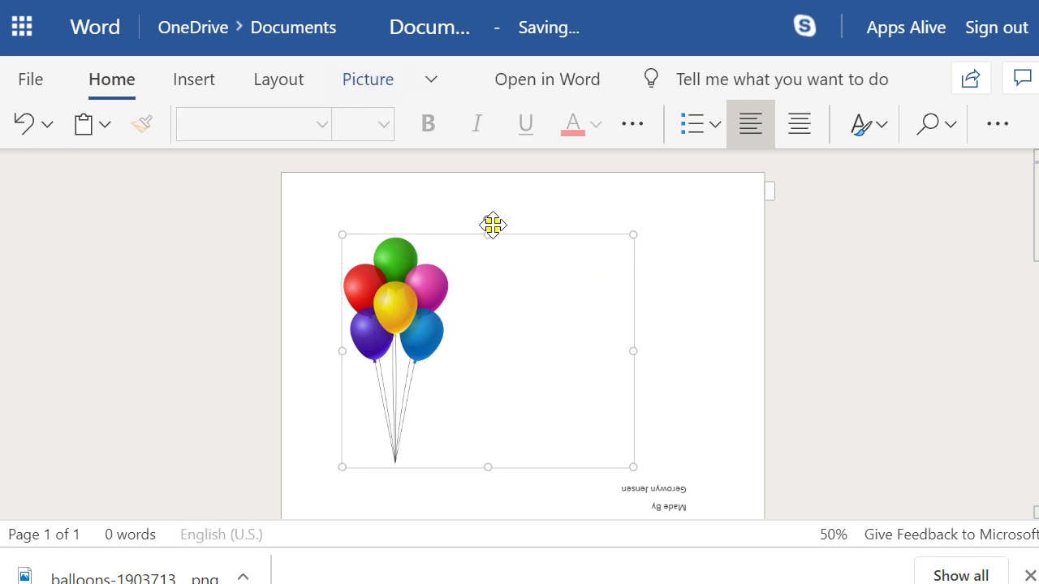
pyautogui.moveTo(482, 220); pyautogui.dragTo(490, 409)
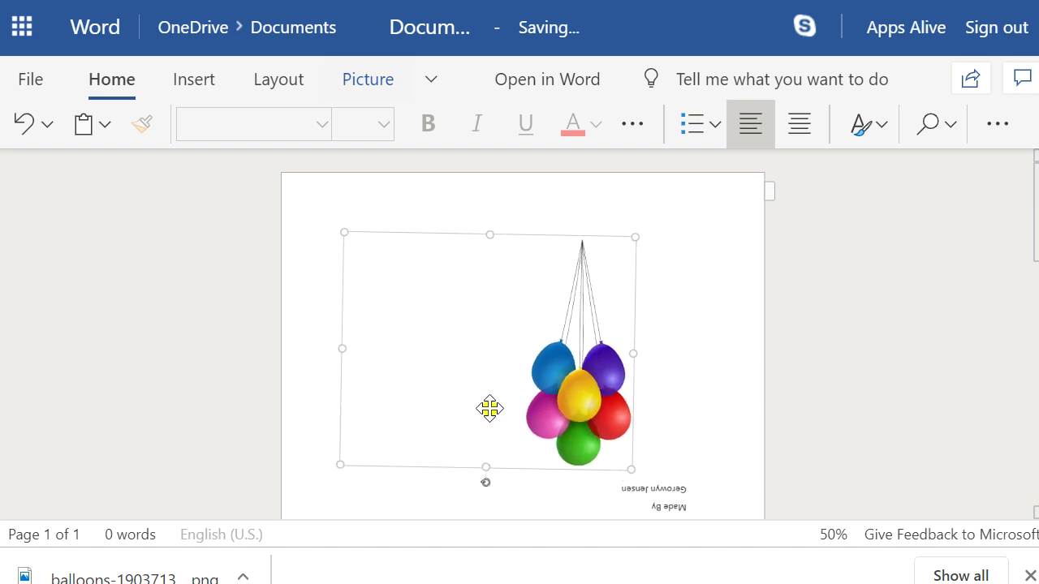
pyautogui.moveTo(340, 465); pyautogui.dragTo(543, 355)
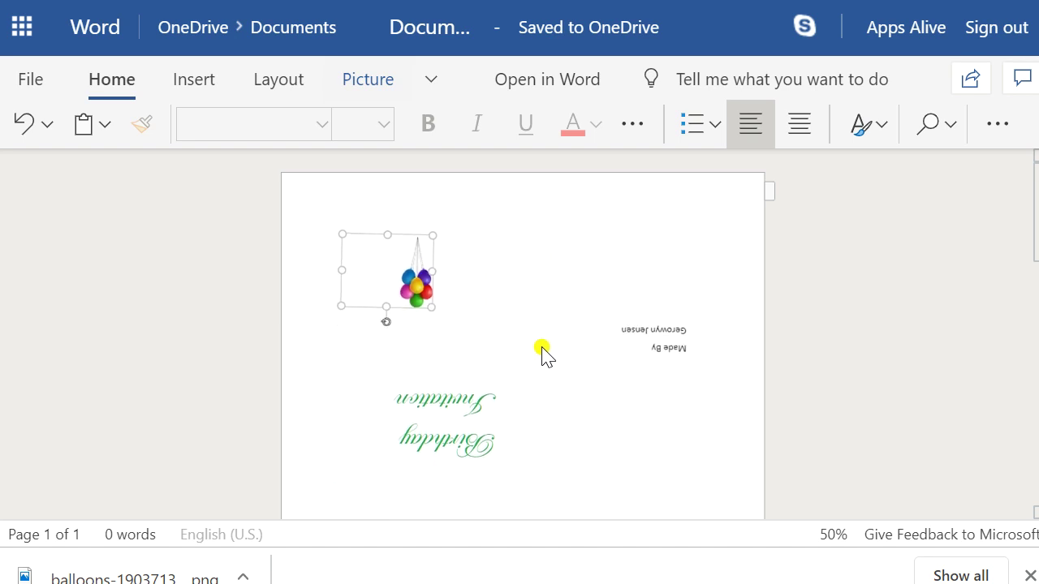
# Slightly adjust the rotation of the small upside-down balloon picture and check the party details on the card's lower half.
pyautogui.click(462, 306)
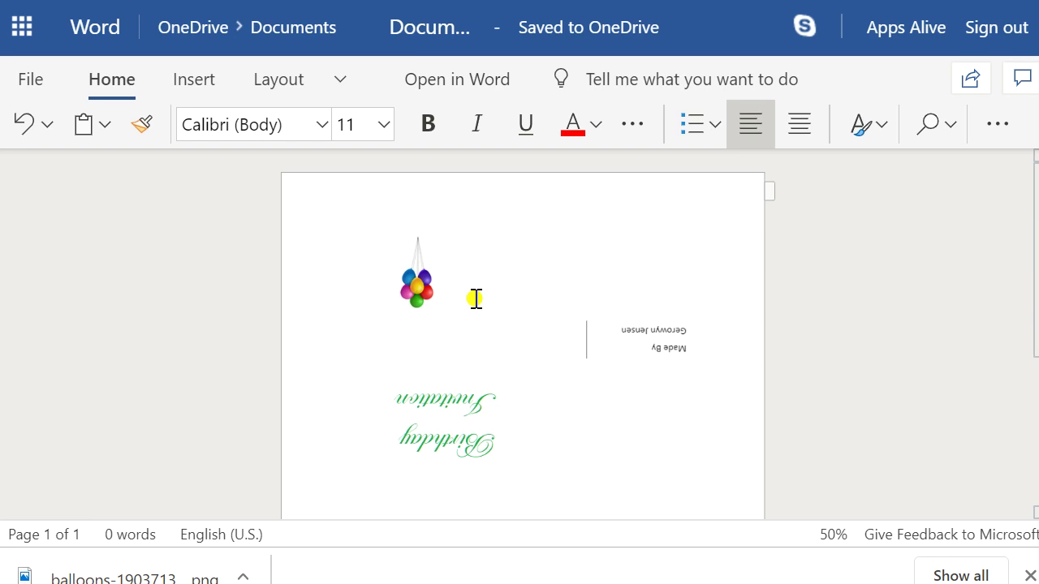
pyautogui.press('Tab')
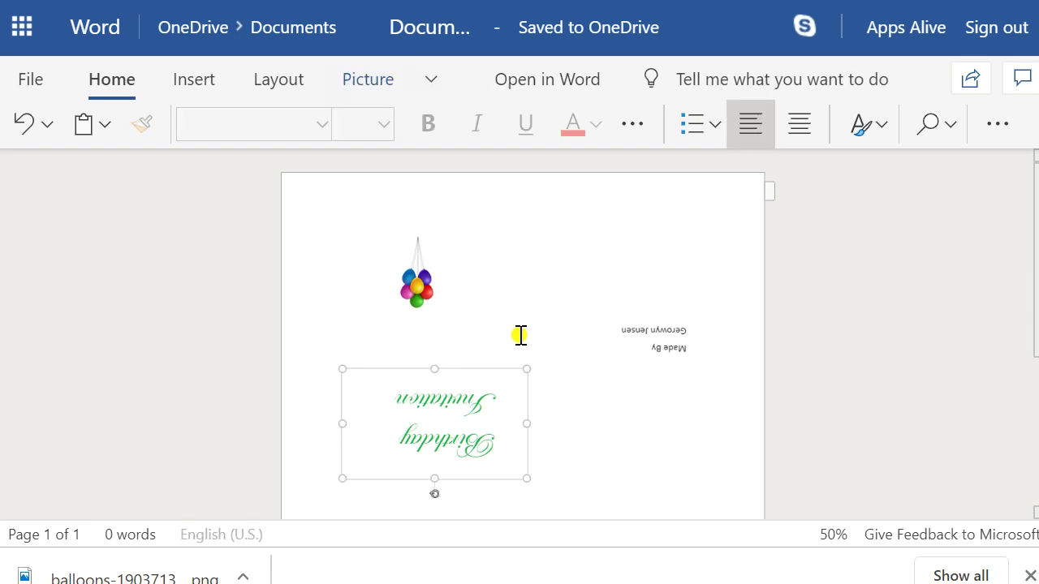
pyautogui.click(417, 279)
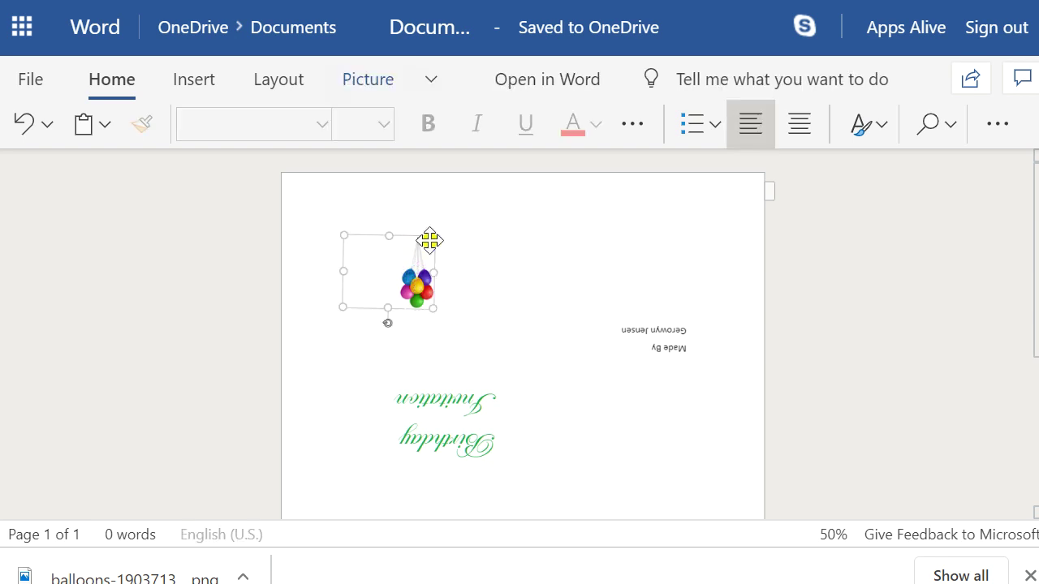
pyautogui.moveTo(388, 323)
pyautogui.mouseDown()
pyautogui.moveTo(399, 319)
pyautogui.moveTo(389, 324)
pyautogui.mouseUp()
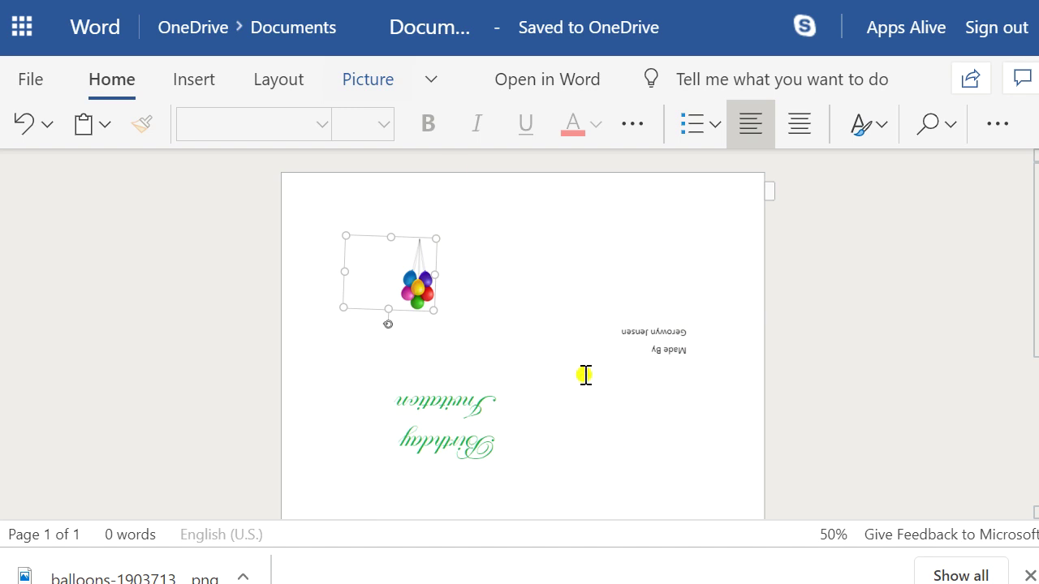
pyautogui.scroll(-4, 610, 346)
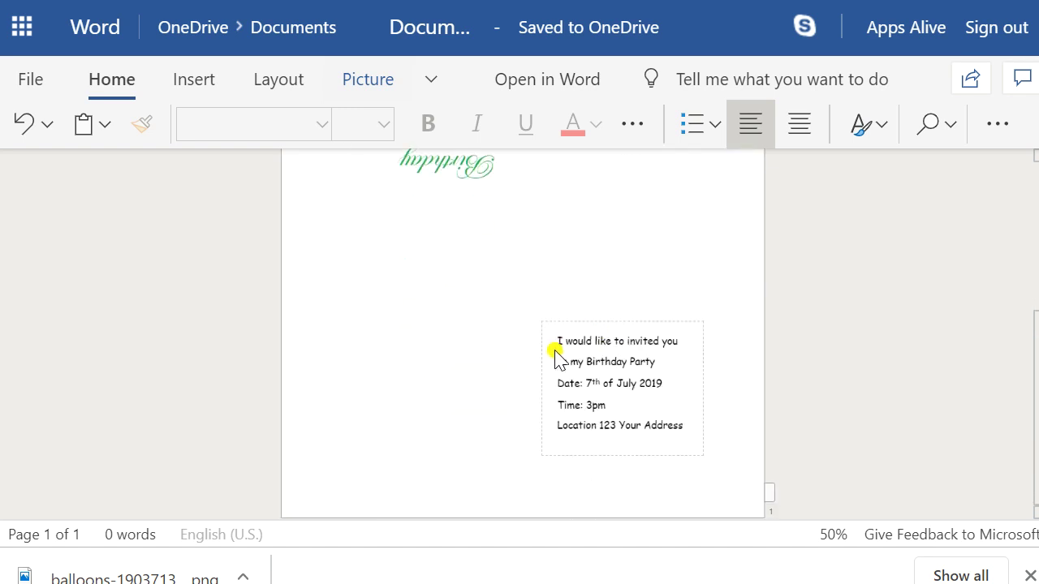
pyautogui.scroll(4, 555, 355)
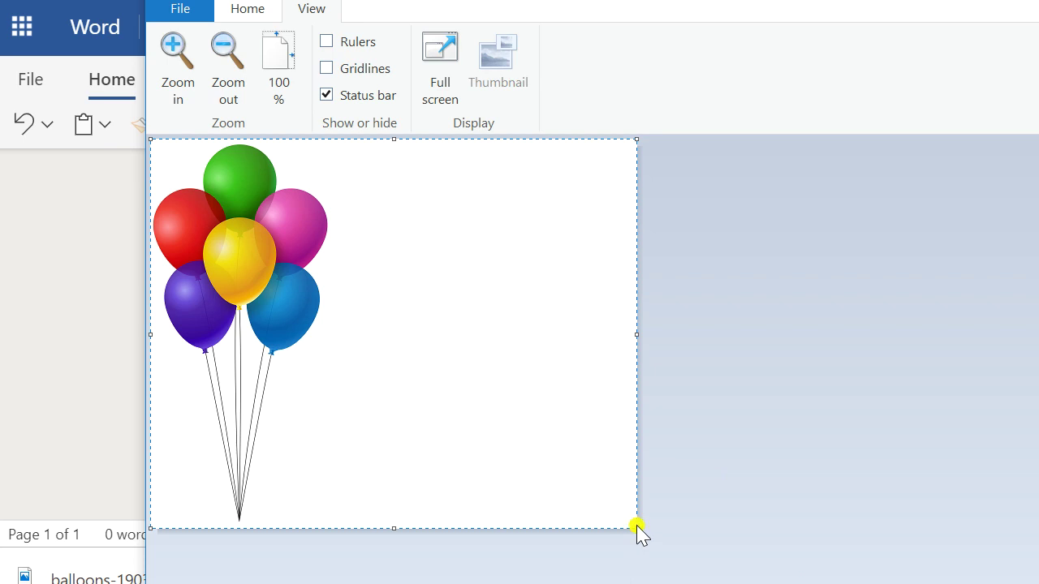
pyautogui.moveTo(639, 533); pyautogui.dragTo(972, 583)
pyautogui.press('Escape')
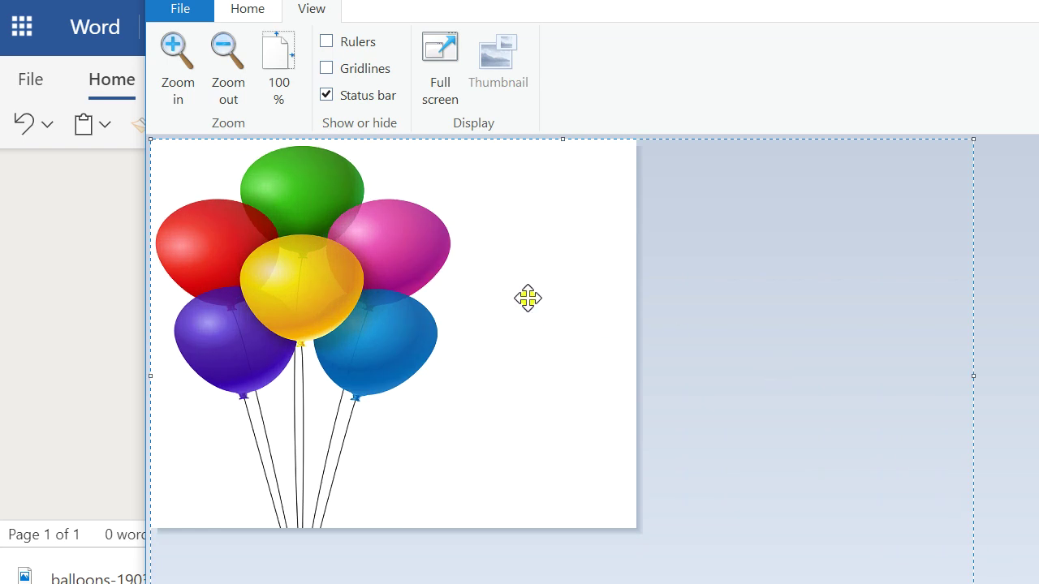
pyautogui.hotkey('ctrl', 'z')
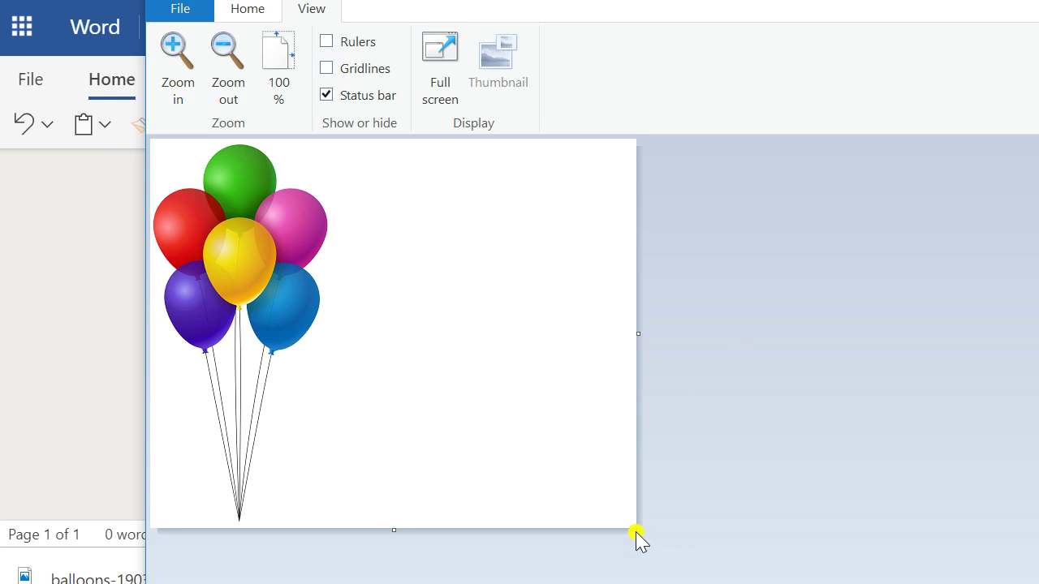
# In Paint, enlarge the blank canvas around the balloons well beyond its current width and height.
pyautogui.moveTo(639, 532); pyautogui.dragTo(1013, 583)
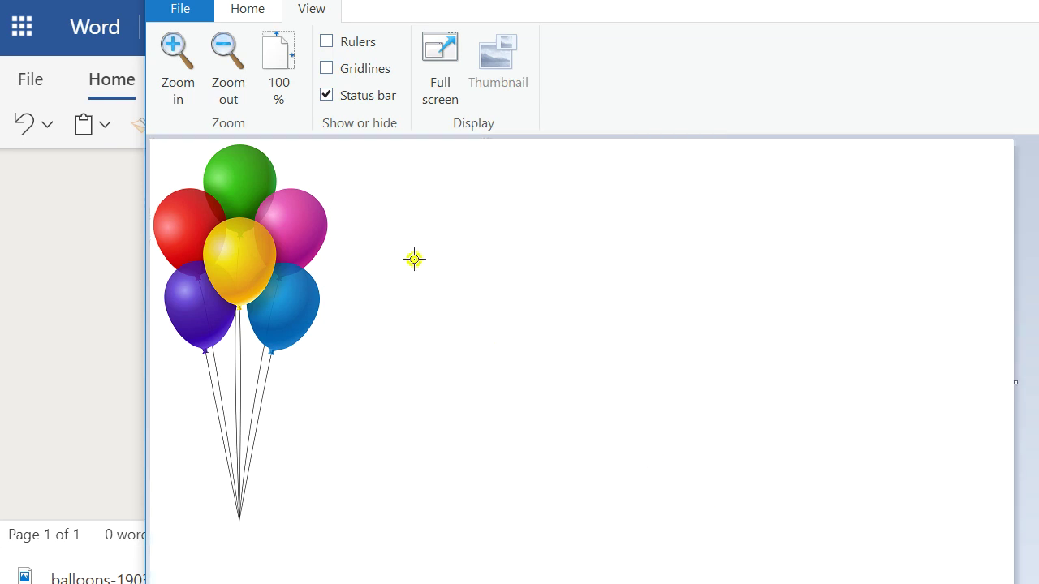
pyautogui.scroll(-1, 379, 254)
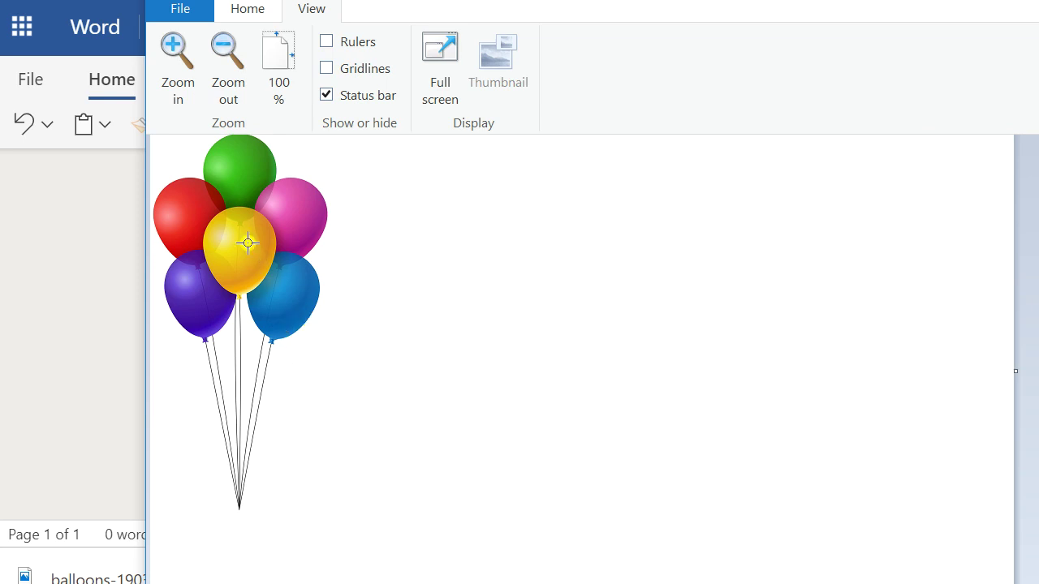
pyautogui.scroll(1, 445, 369)
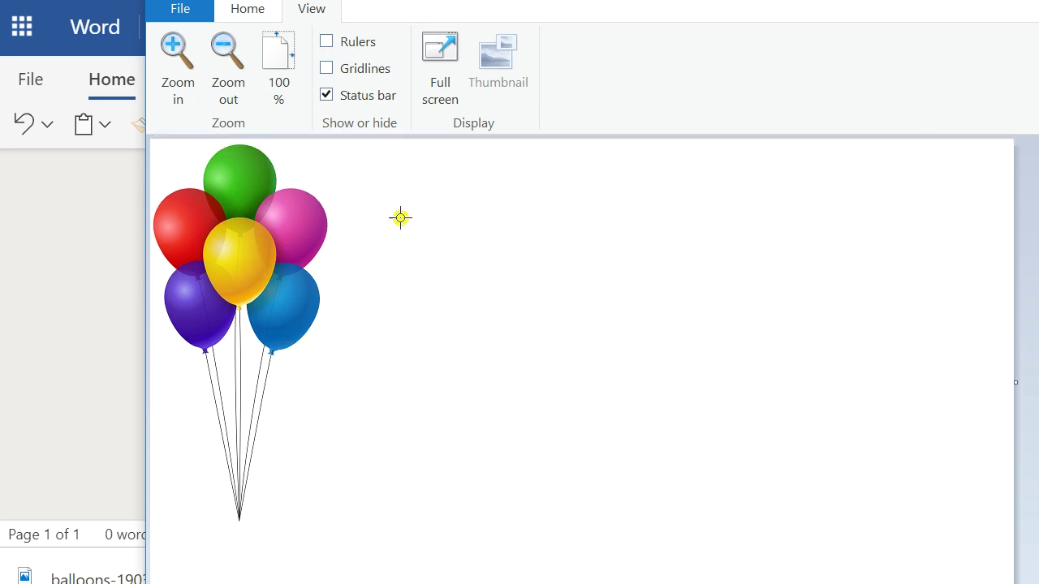
# Add a text box beside the balloon strings reading "Birthday" and "Invitation" on two lines in Edwardian Script ITC.
pyautogui.click(175, 15)
pyautogui.click(877, 106)
pyautogui.click(248, 10)
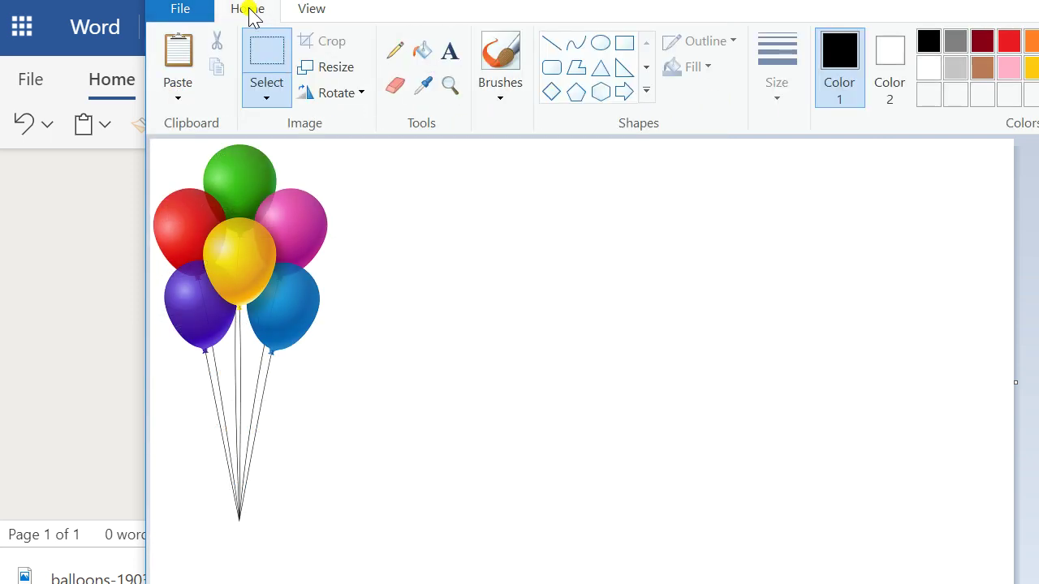
pyautogui.click(429, 51)
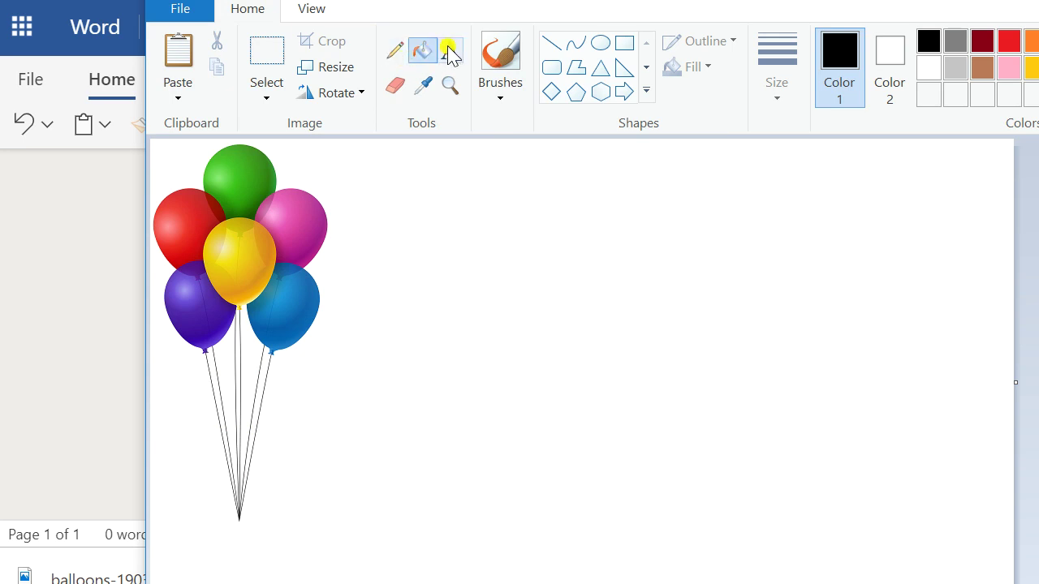
pyautogui.click(450, 51)
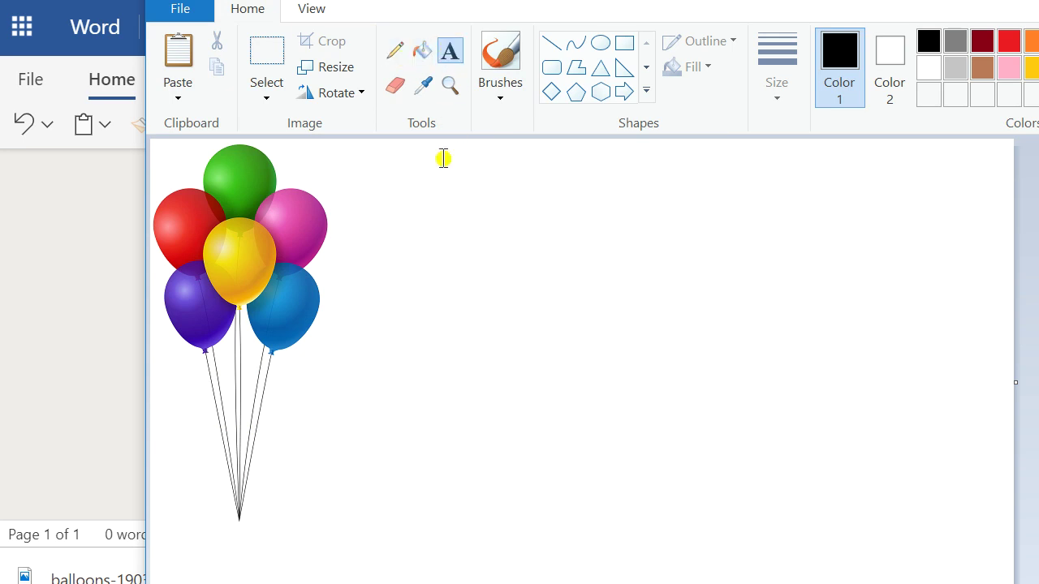
pyautogui.click(286, 401)
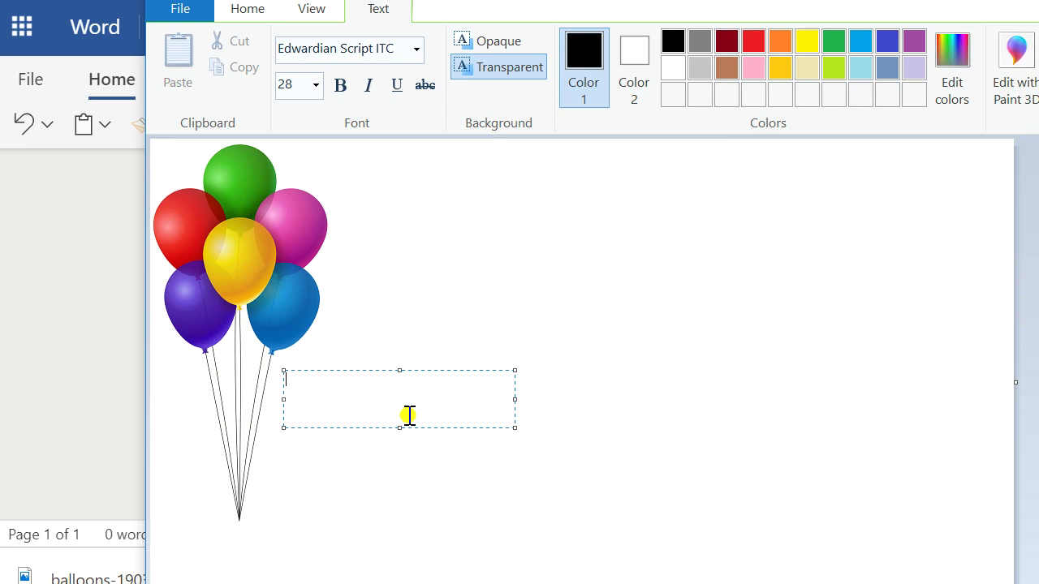
pyautogui.write('H')
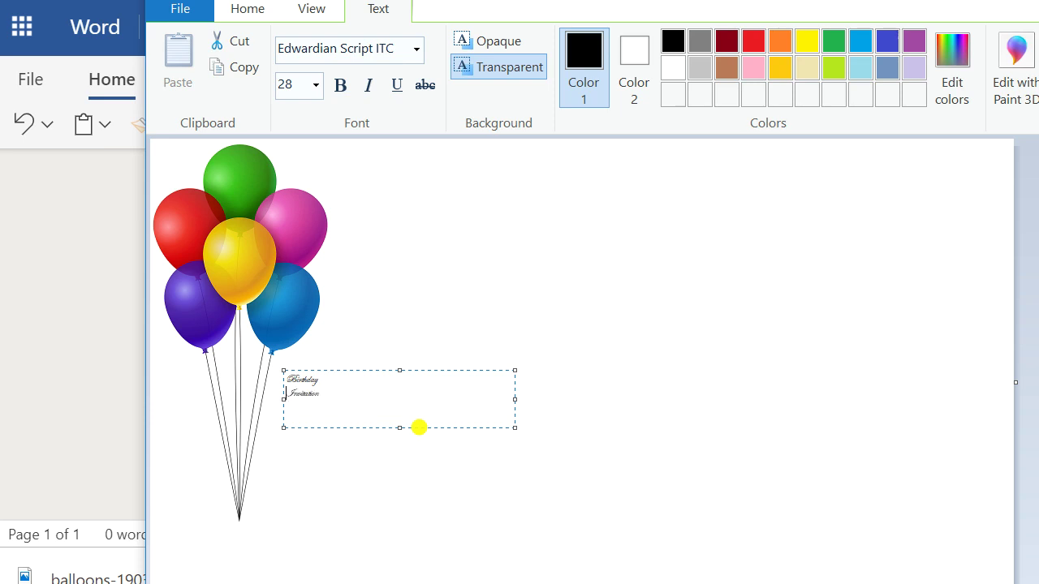
# Set the "Birthday Invitation" text to size 72 and make its text box taller to fit both lines.
pyautogui.moveTo(355, 398); pyautogui.dragTo(290, 380)
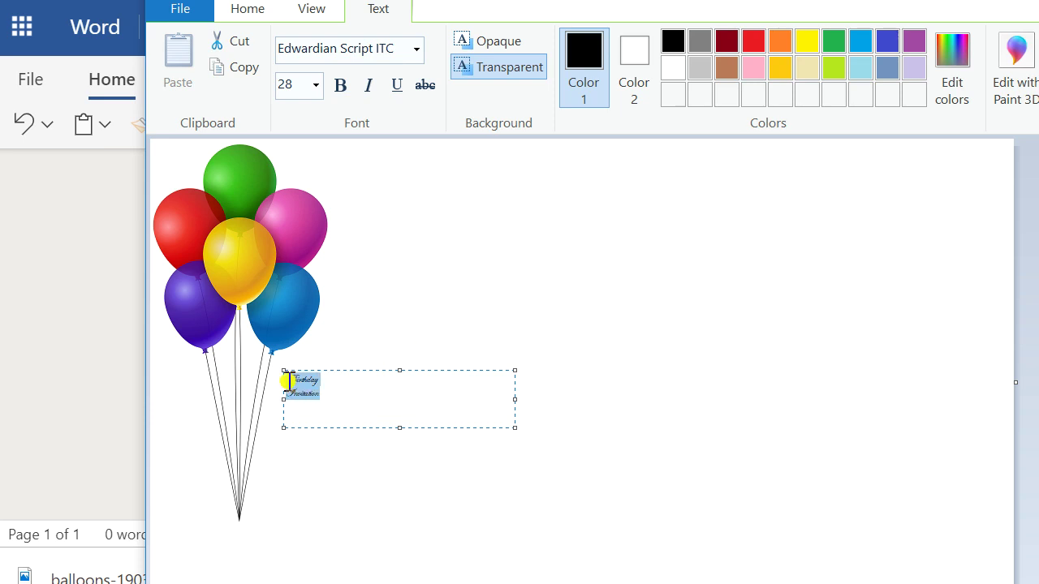
pyautogui.click(317, 85)
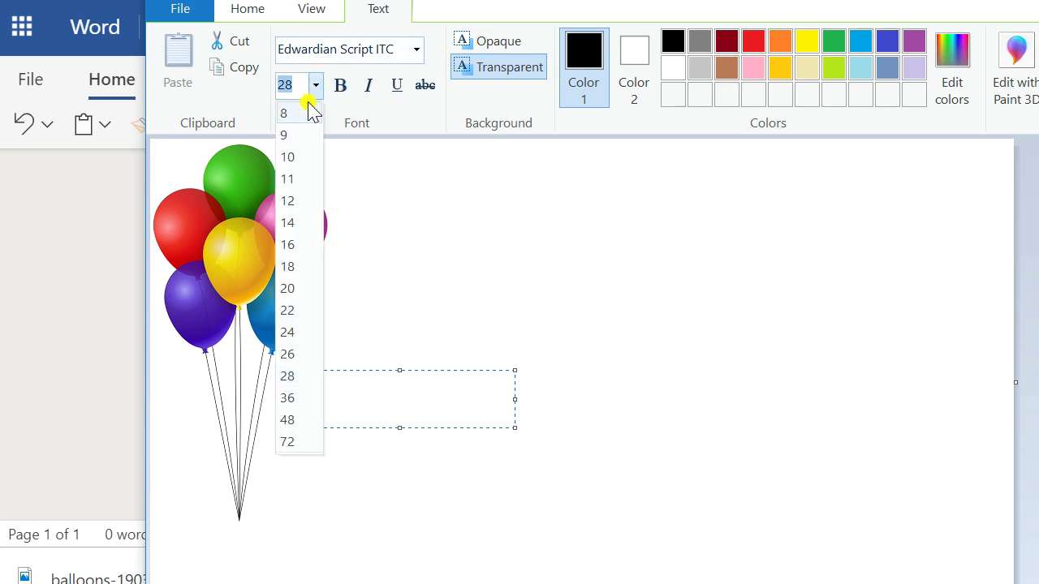
pyautogui.click(291, 440)
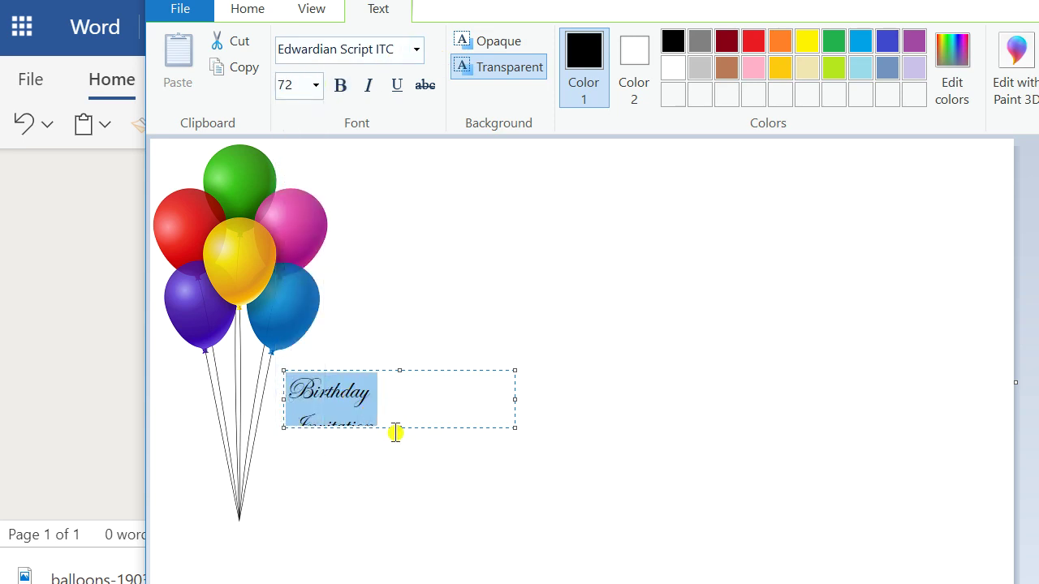
pyautogui.moveTo(401, 428); pyautogui.dragTo(408, 498)
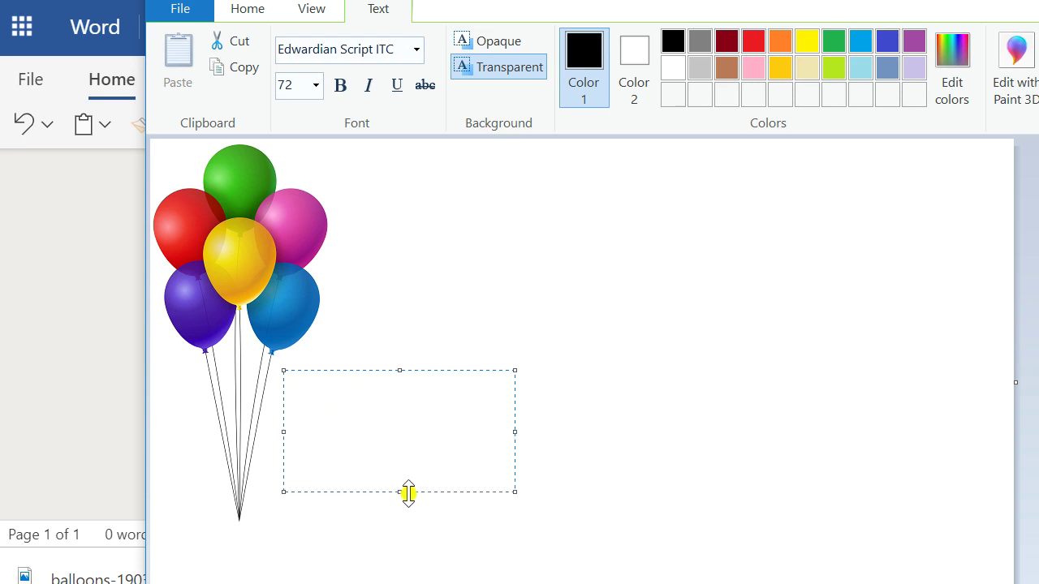
# Colour the "Birthday Invitation" text green and tighten its text box around the words before placing it on the canvas.
pyautogui.click(834, 40)
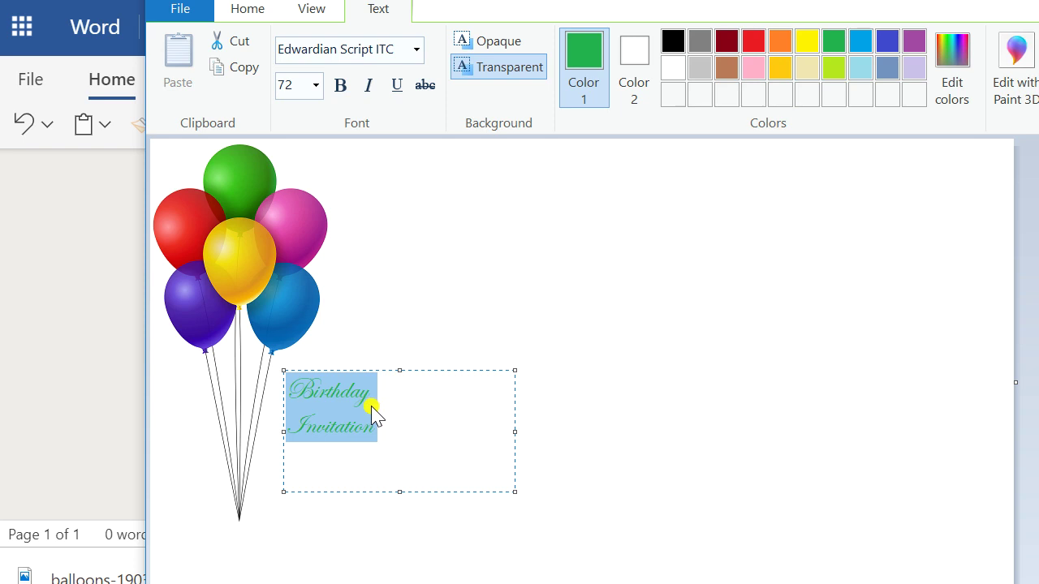
pyautogui.moveTo(514, 436); pyautogui.dragTo(384, 434)
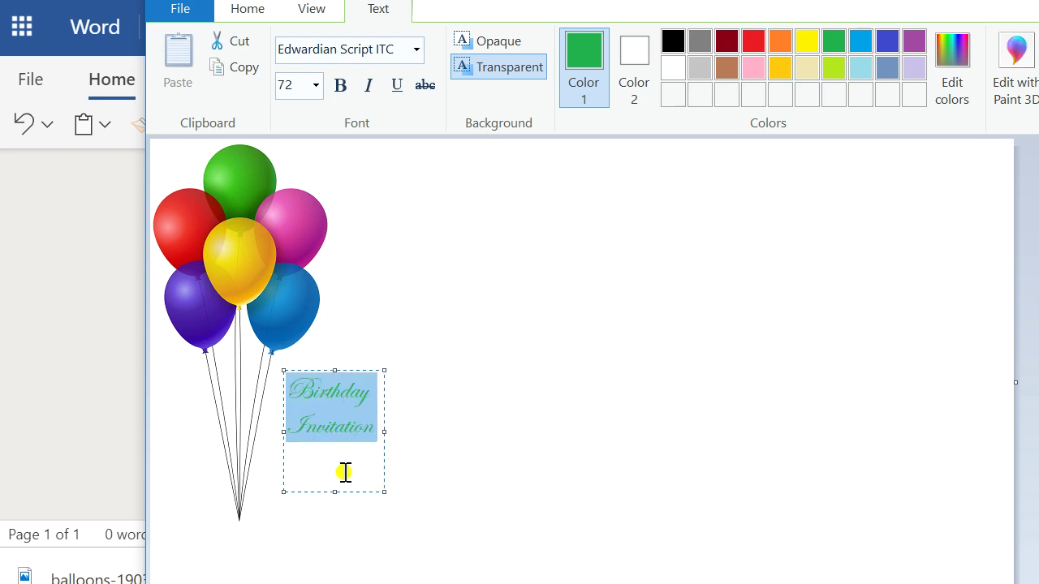
pyautogui.moveTo(331, 491); pyautogui.dragTo(328, 445)
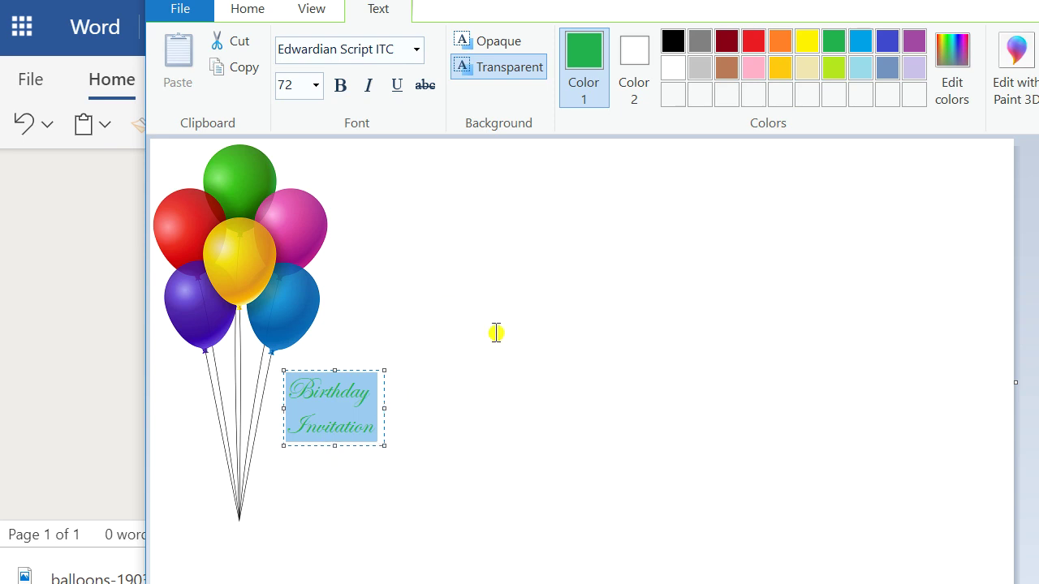
pyautogui.click(406, 294)
# Select the "Birthday Invitation" title, enlarge it to about one and a half times its size and move it down beside the balloon strings.
pyautogui.click(314, 391)
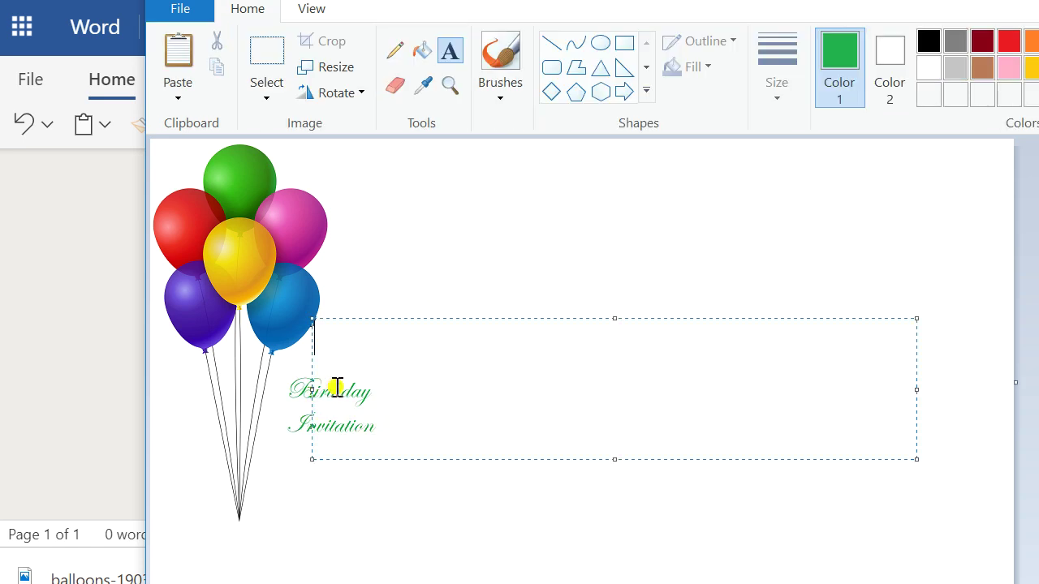
pyautogui.click(362, 492)
pyautogui.click(260, 63)
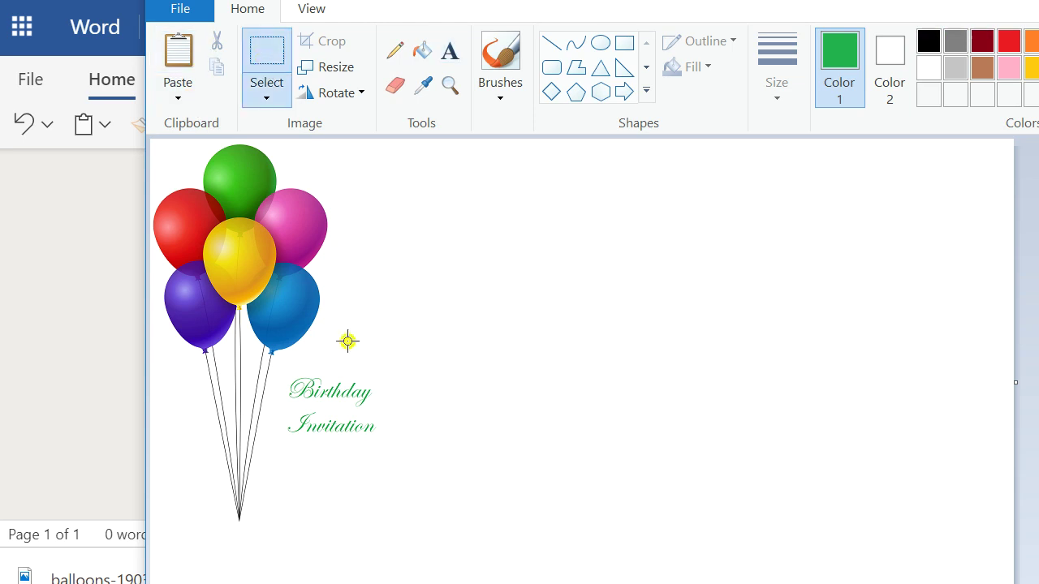
pyautogui.moveTo(323, 426); pyautogui.dragTo(393, 446)
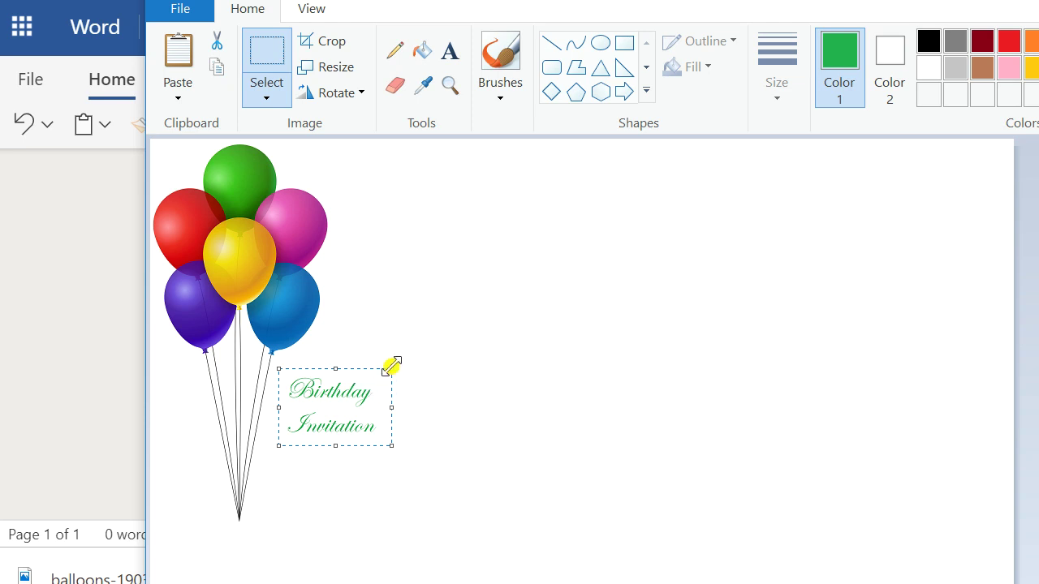
pyautogui.moveTo(392, 367); pyautogui.dragTo(444, 315)
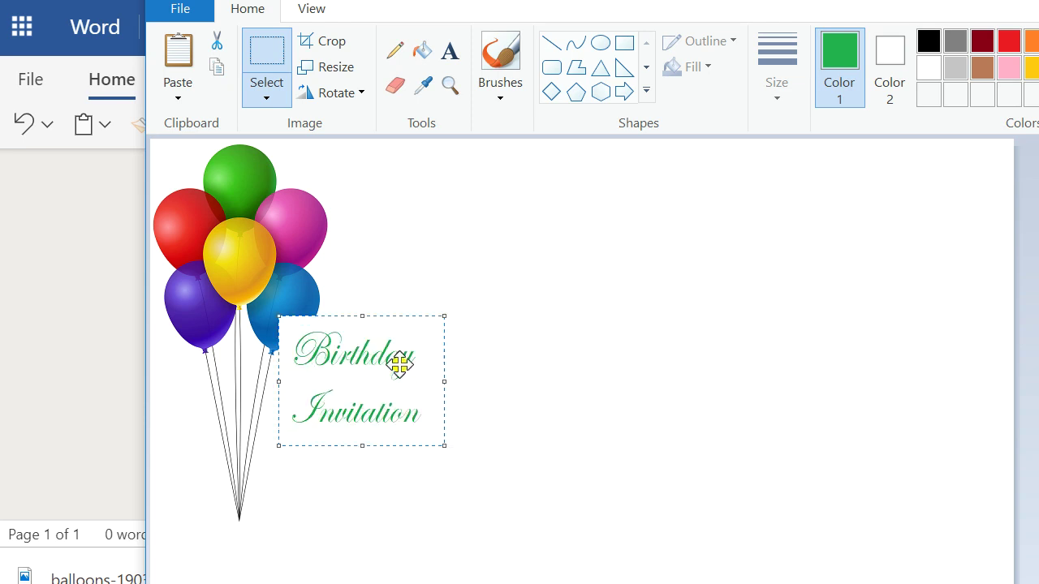
pyautogui.moveTo(384, 358); pyautogui.dragTo(373, 420)
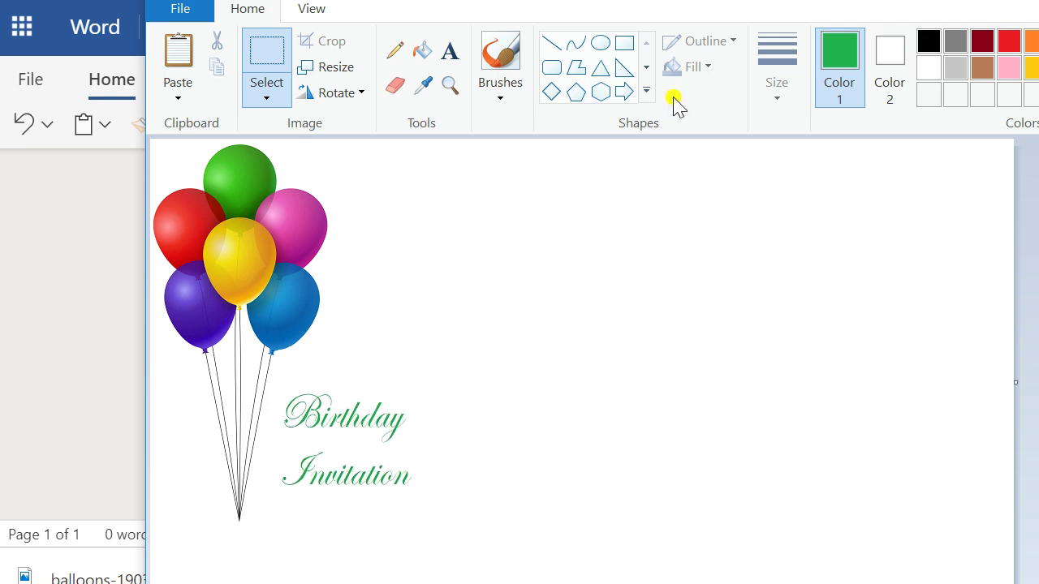
# Add a green size 72 text reading "Made by" with the maker's name below in the canvas's right half, narrowing its box and shifting it down.
pyautogui.click(452, 54)
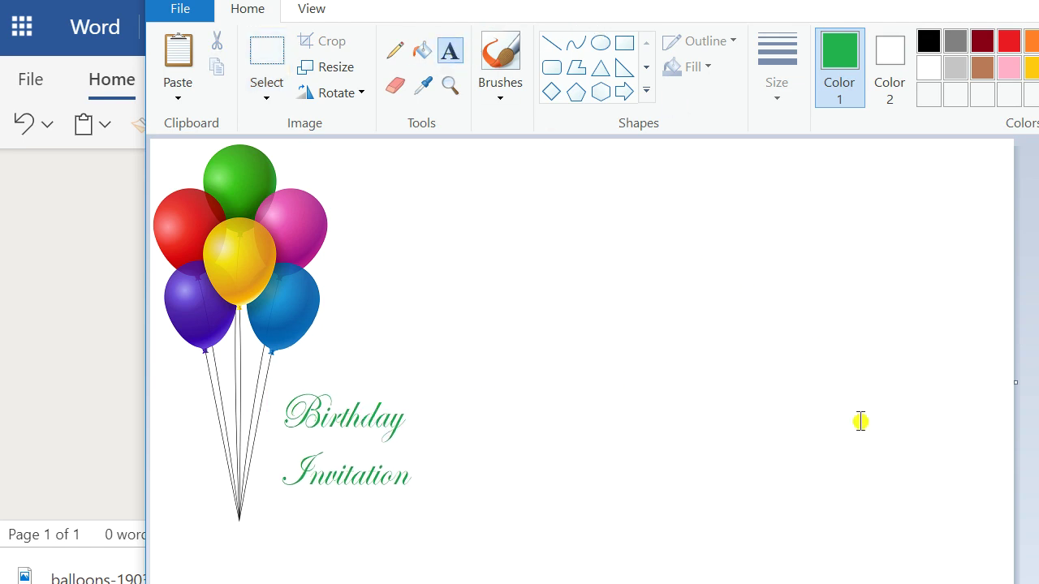
pyautogui.click(741, 353)
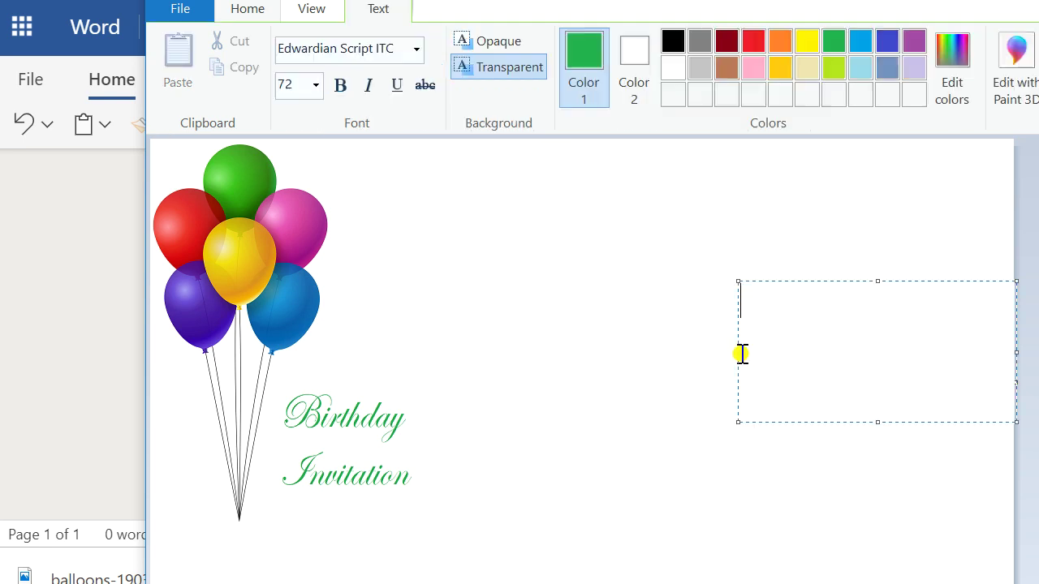
pyautogui.write('Made by')
pyautogui.press('Return')
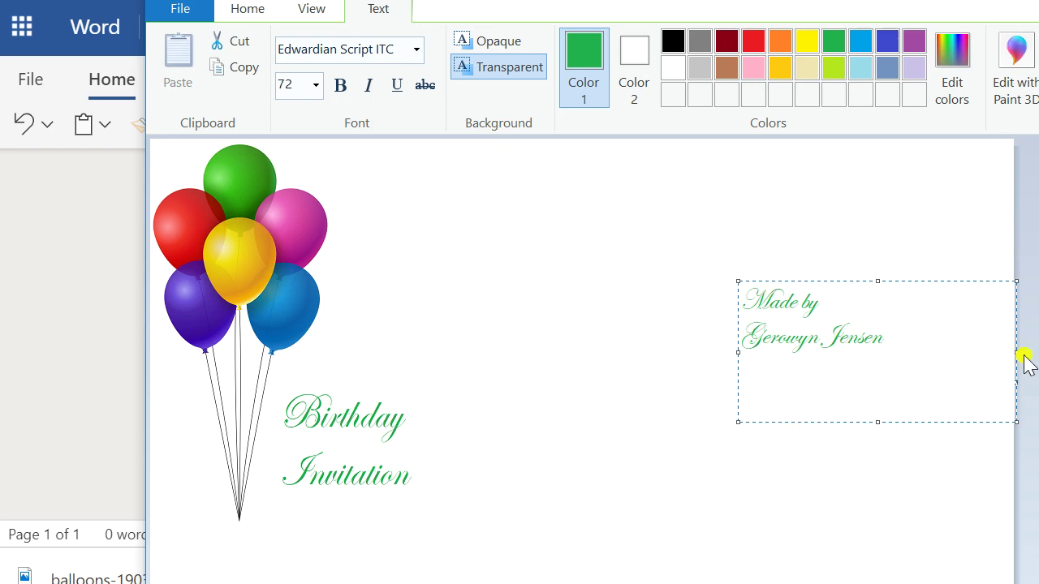
pyautogui.moveTo(1016, 357); pyautogui.dragTo(908, 366)
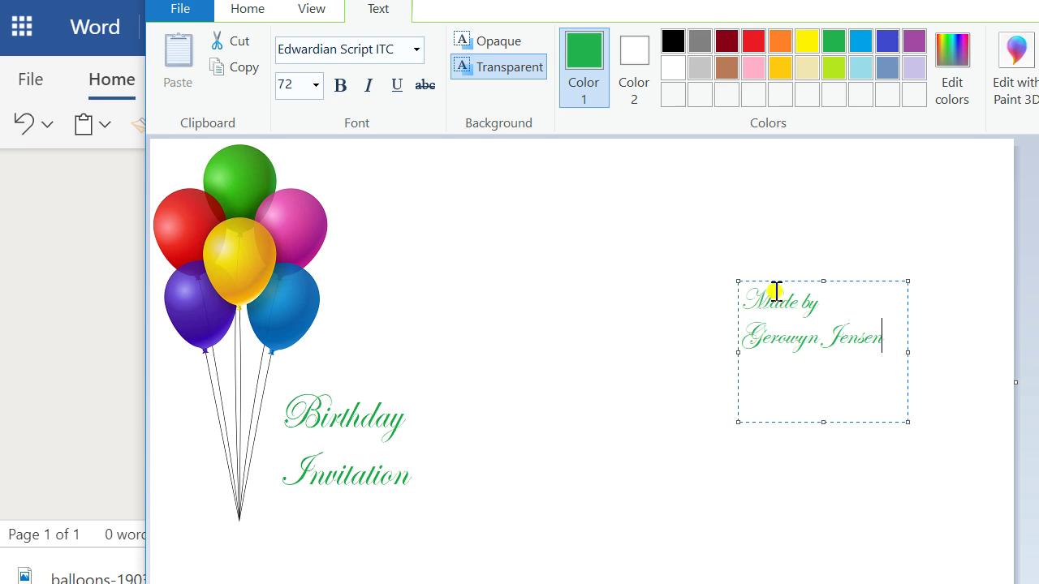
pyautogui.moveTo(799, 280); pyautogui.dragTo(799, 311)
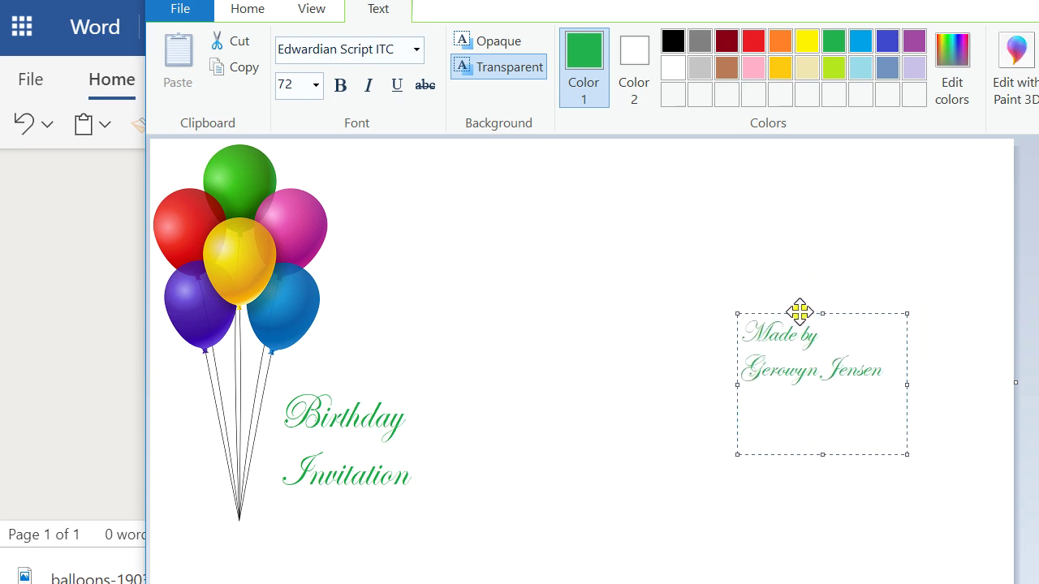
pyautogui.click(970, 436)
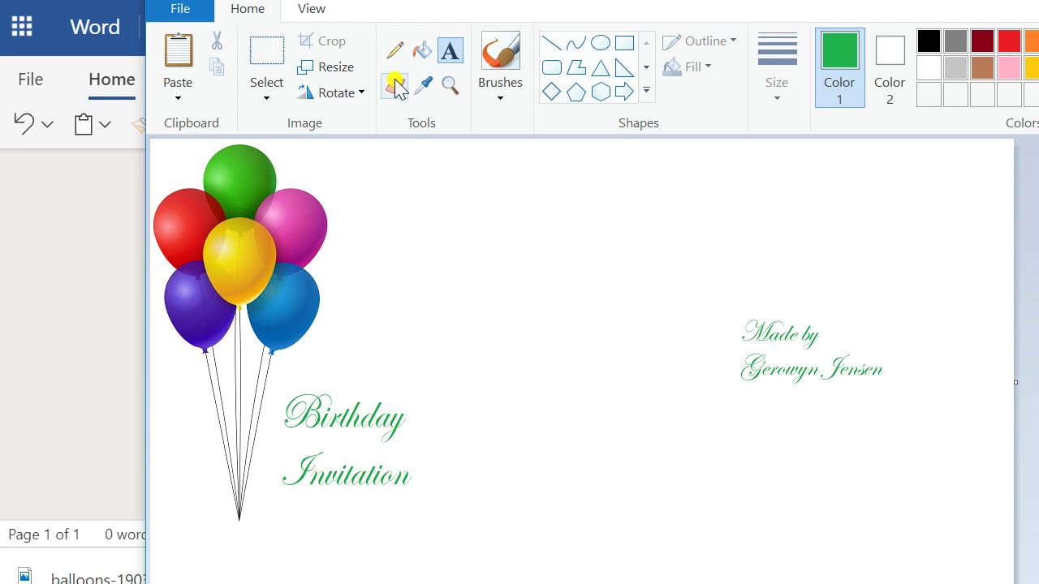
# Move the "Made by" text from the canvas's right half to the middle, beside the balloons.
pyautogui.click(268, 50)
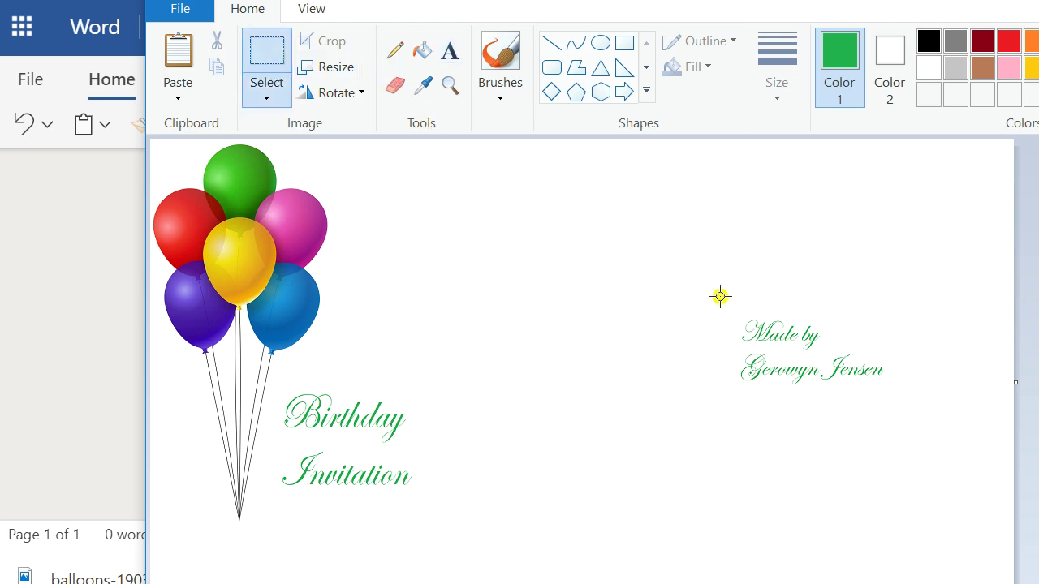
pyautogui.moveTo(793, 385); pyautogui.dragTo(917, 411)
pyautogui.moveTo(800, 368); pyautogui.dragTo(566, 306)
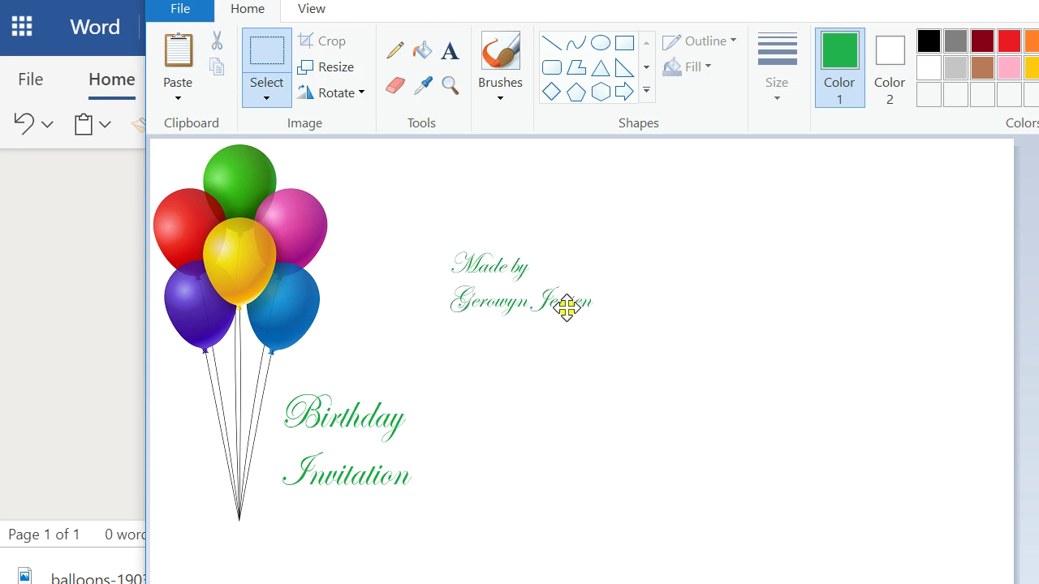
pyautogui.click(423, 429)
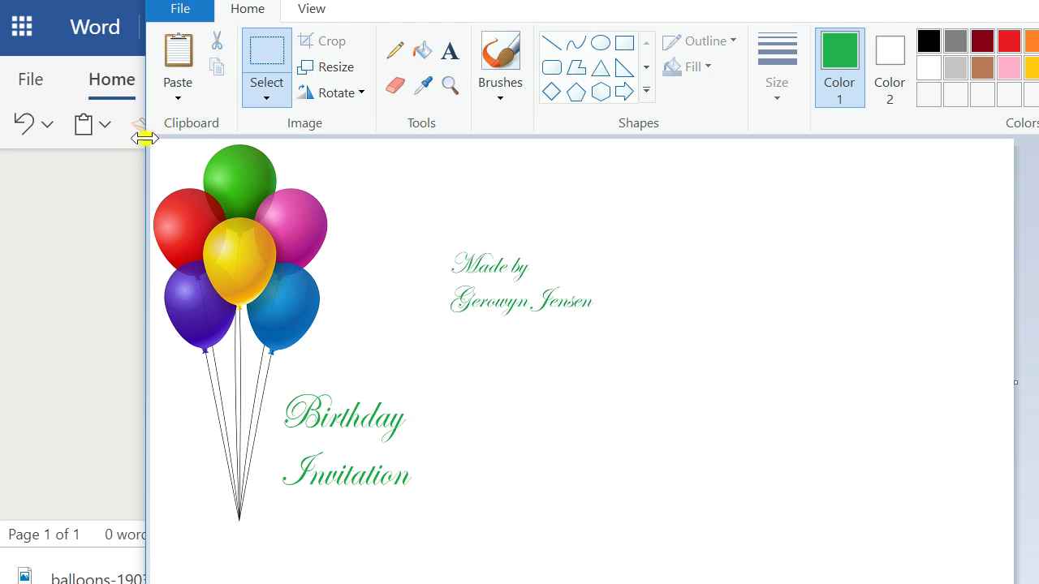
# Select the balloons together with the "Birthday Invitation" title and move them to the right half of the canvas.
pyautogui.moveTo(167, 172); pyautogui.dragTo(379, 491)
pyautogui.click(441, 546)
pyautogui.moveTo(265, 435); pyautogui.dragTo(150, 138)
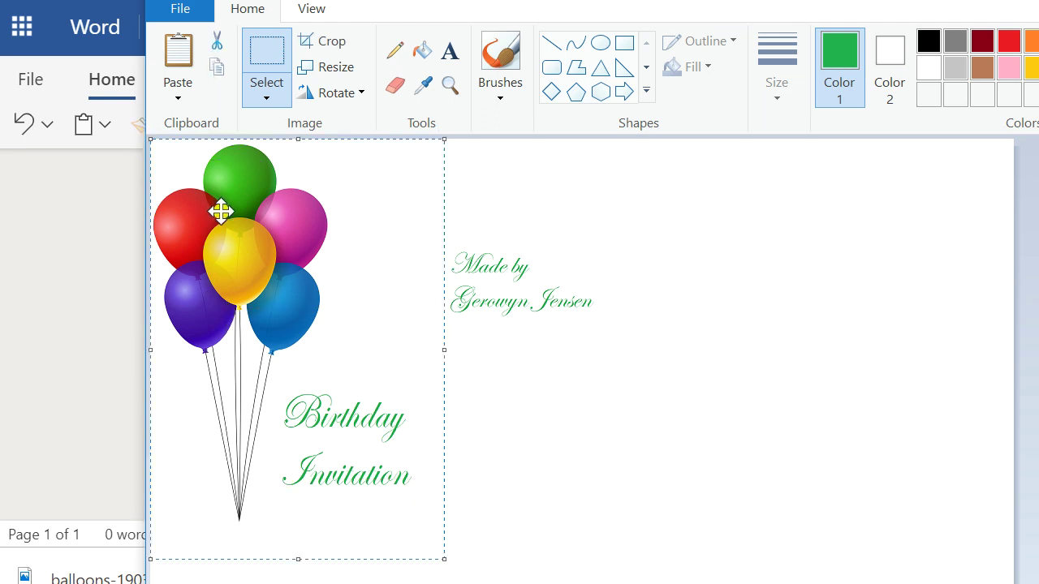
pyautogui.moveTo(237, 241); pyautogui.dragTo(776, 261)
pyautogui.click(463, 204)
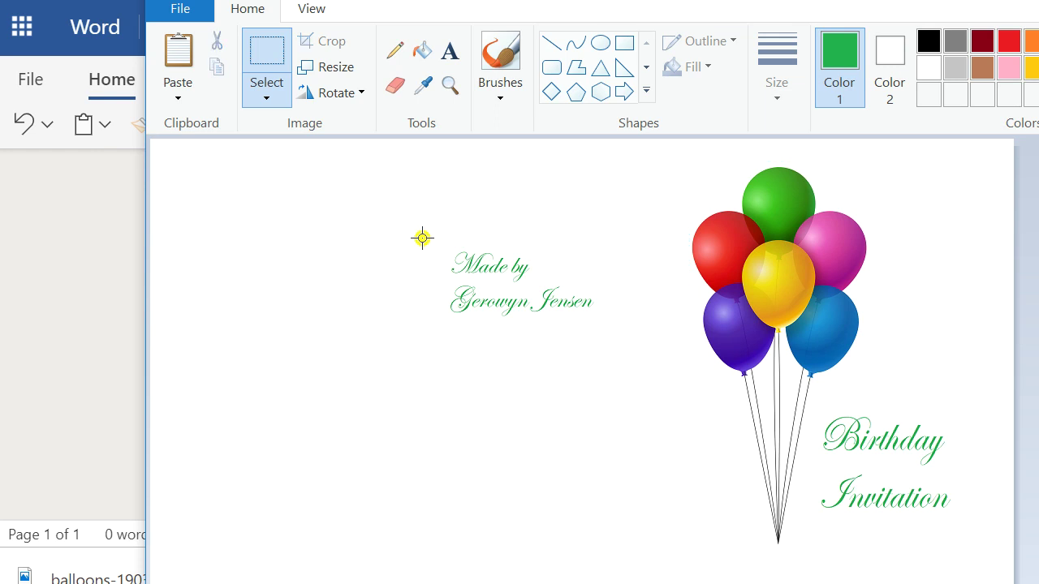
# Move the "Made by" text close to the canvas's left edge, about halfway up the canvas.
pyautogui.moveTo(586, 323); pyautogui.dragTo(617, 336)
pyautogui.moveTo(531, 300); pyautogui.dragTo(330, 381)
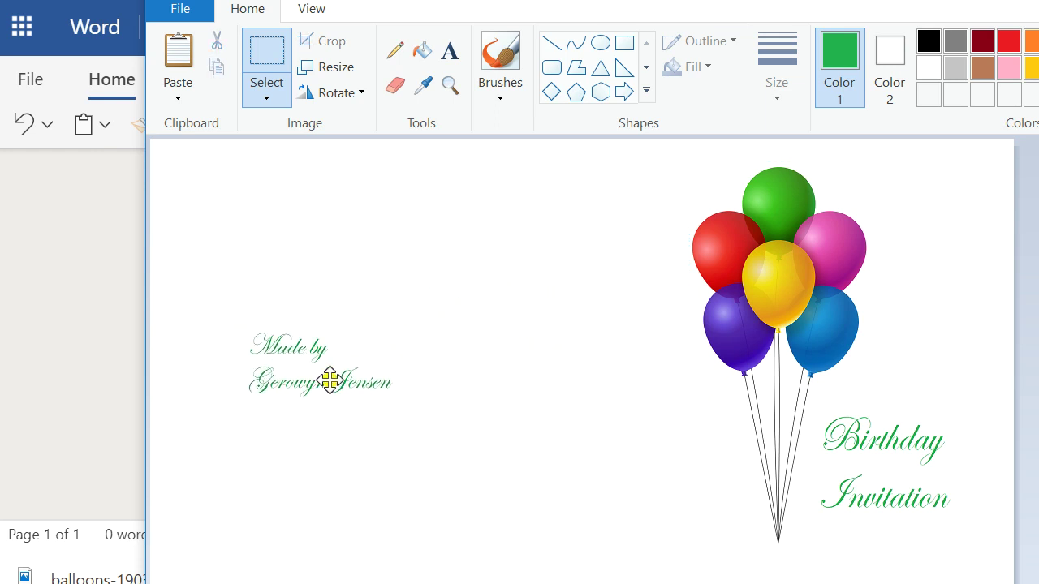
pyautogui.click(503, 275)
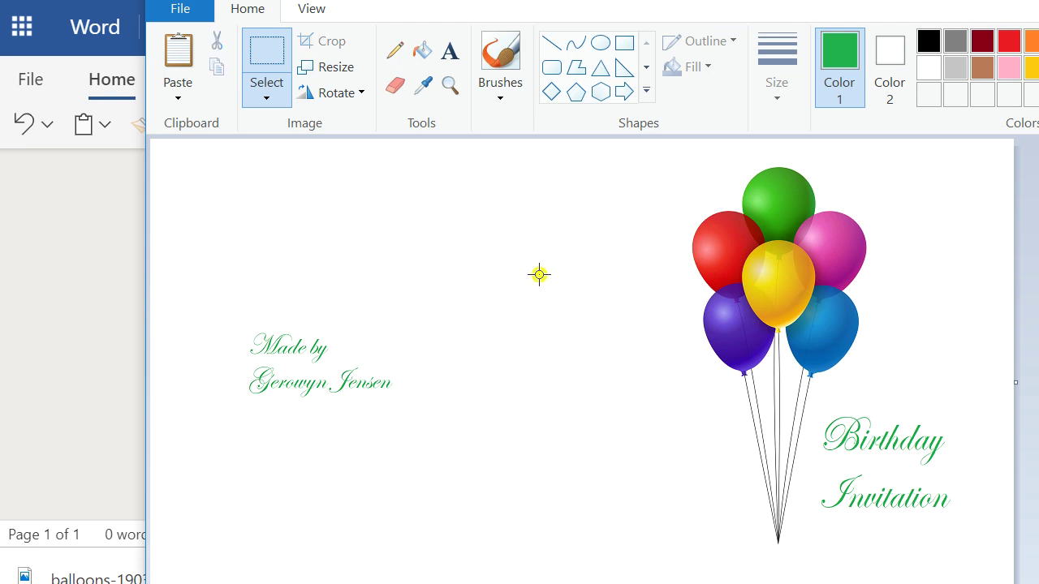
pyautogui.moveTo(209, 319); pyautogui.dragTo(415, 416)
pyautogui.moveTo(355, 378); pyautogui.dragTo(284, 376)
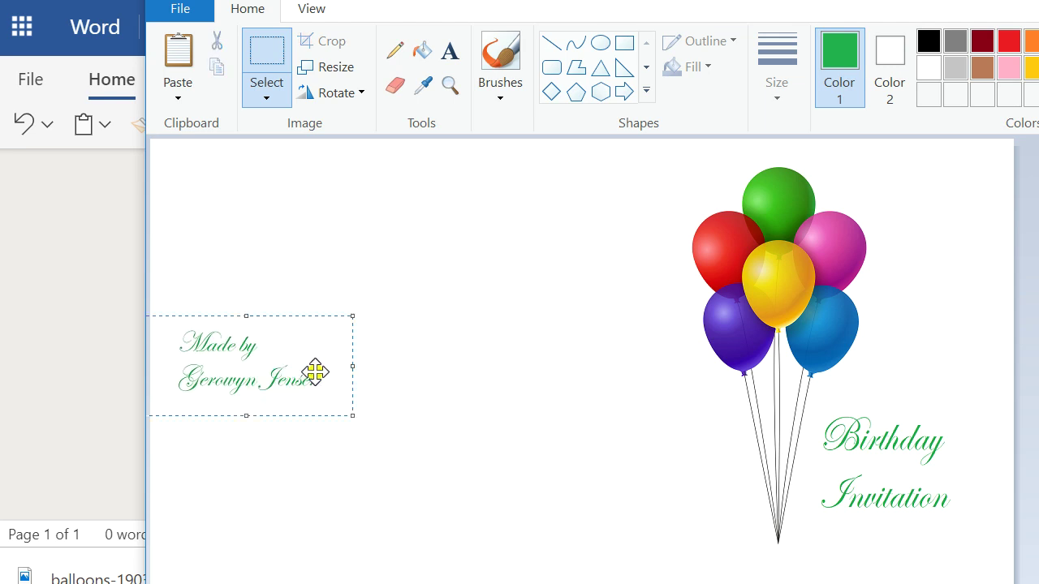
pyautogui.click(349, 285)
# Copy the whole composed canvas and switch to the Word document.
pyautogui.hotkey('ctrl', 'a')
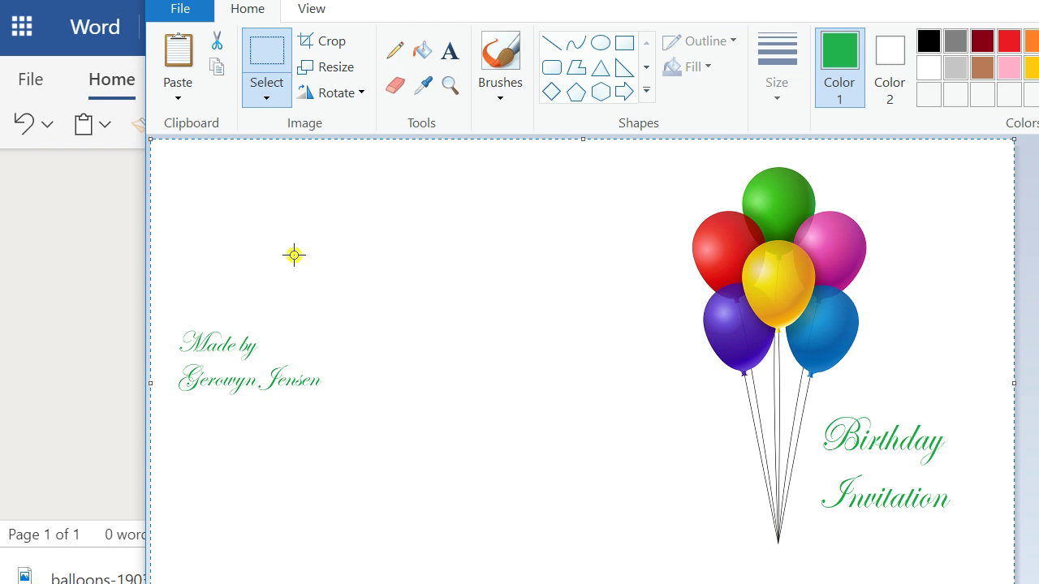
pyautogui.click(96, 318)
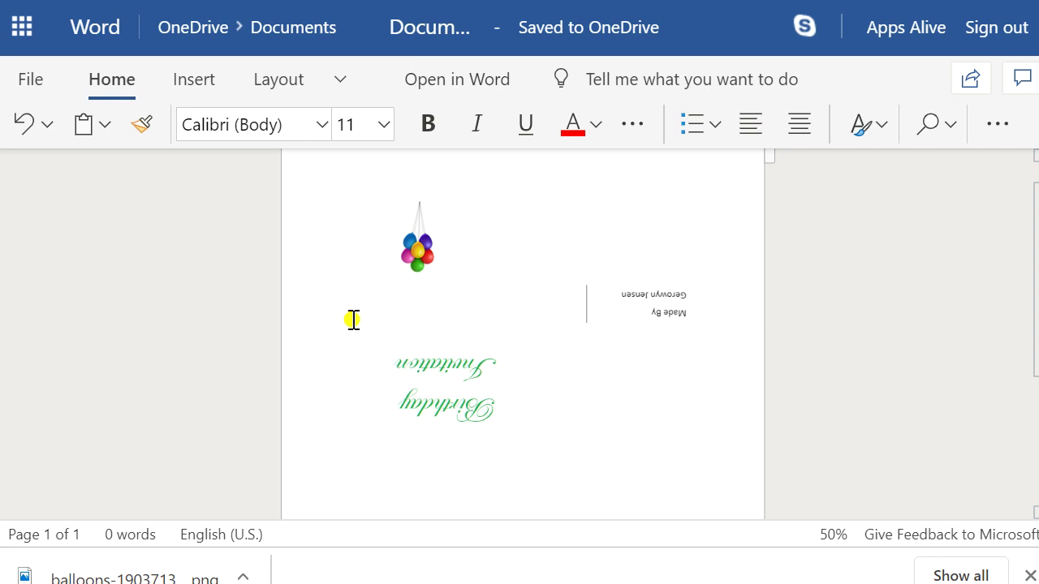
# Delete the old upside-down balloons, "Made By" and "Birthday Invitation" pictures from the upper half of the page.
pyautogui.click(413, 258)
pyautogui.press('Delete')
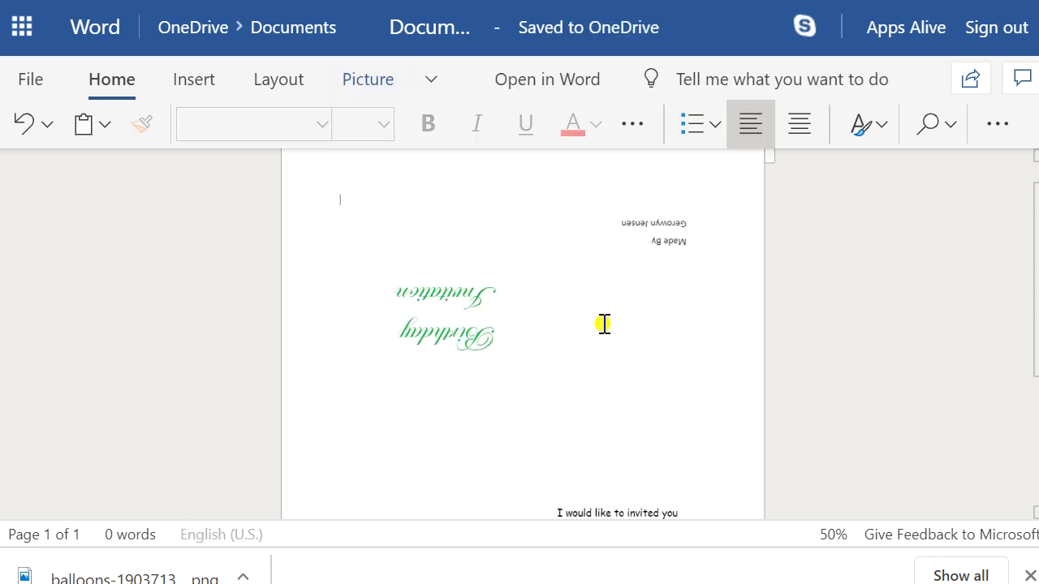
pyautogui.click(642, 251)
pyautogui.press('Delete')
pyautogui.click(467, 306)
pyautogui.press('Delete')
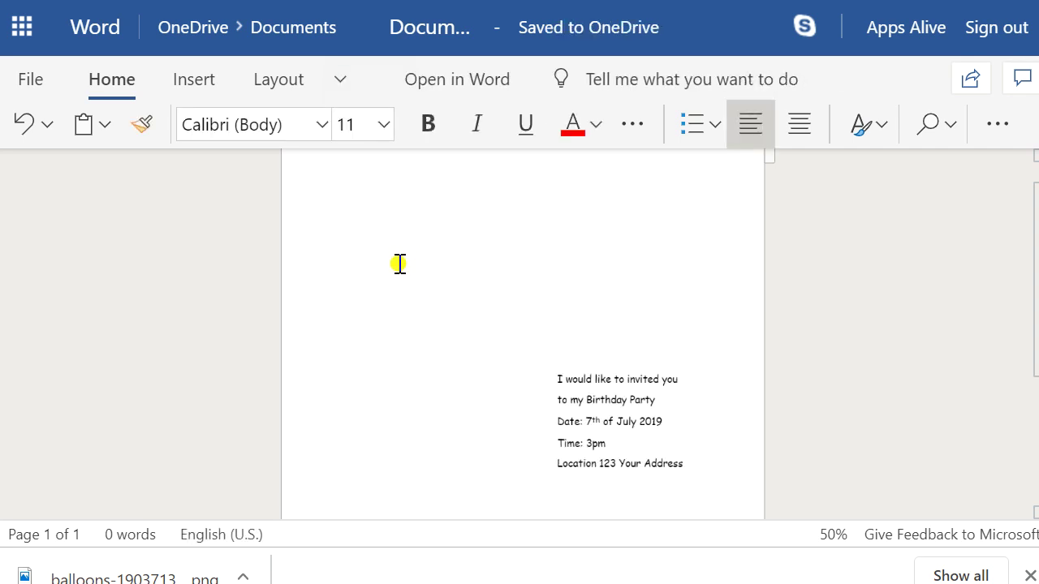
# Paste the composed card picture near the top of the page and rotate it 180 degrees so it is upside down.
pyautogui.hotkey('ctrl', 'z')
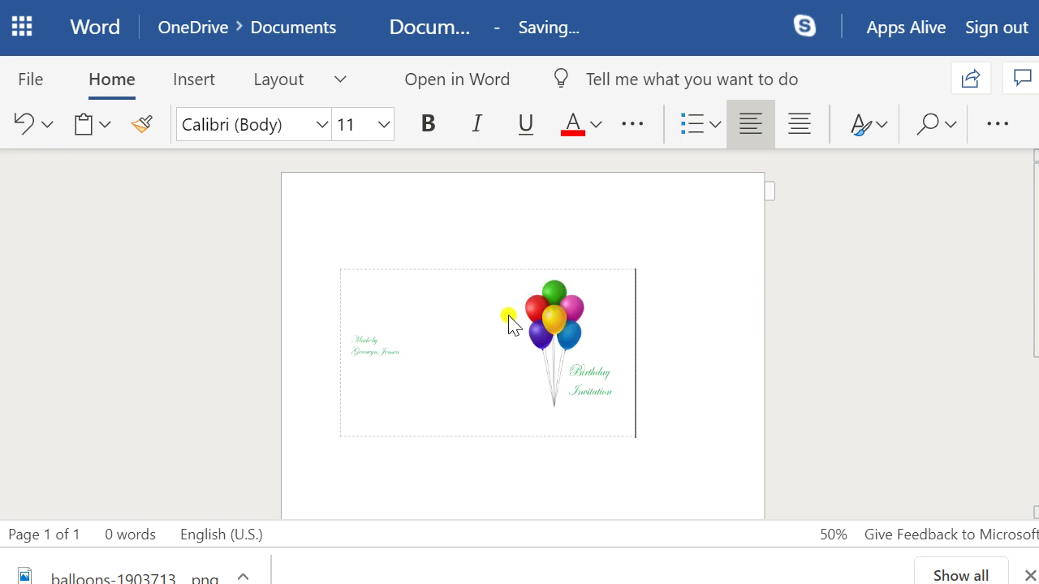
pyautogui.click(544, 305)
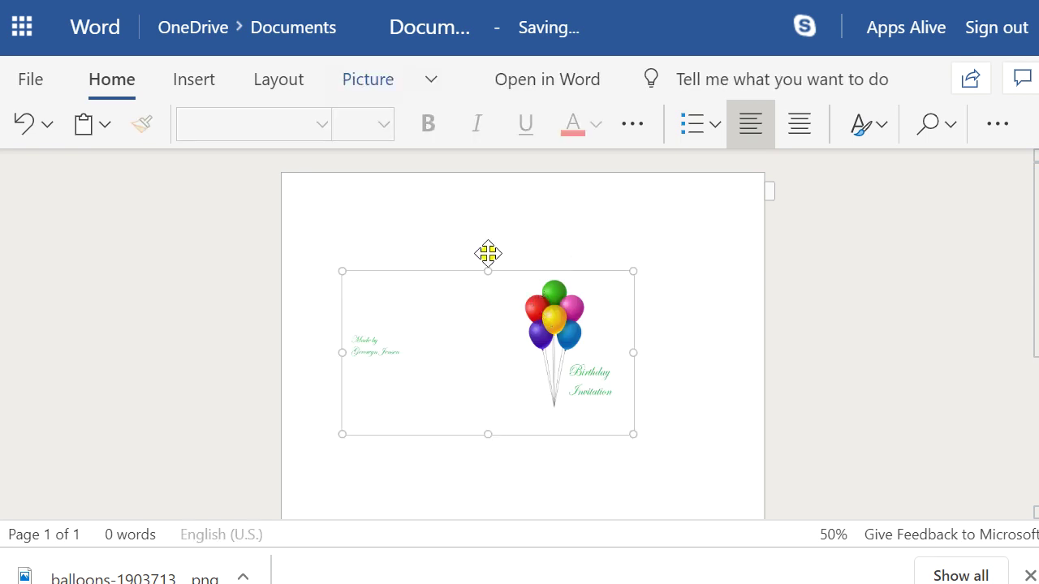
pyautogui.moveTo(488, 255); pyautogui.dragTo(488, 445)
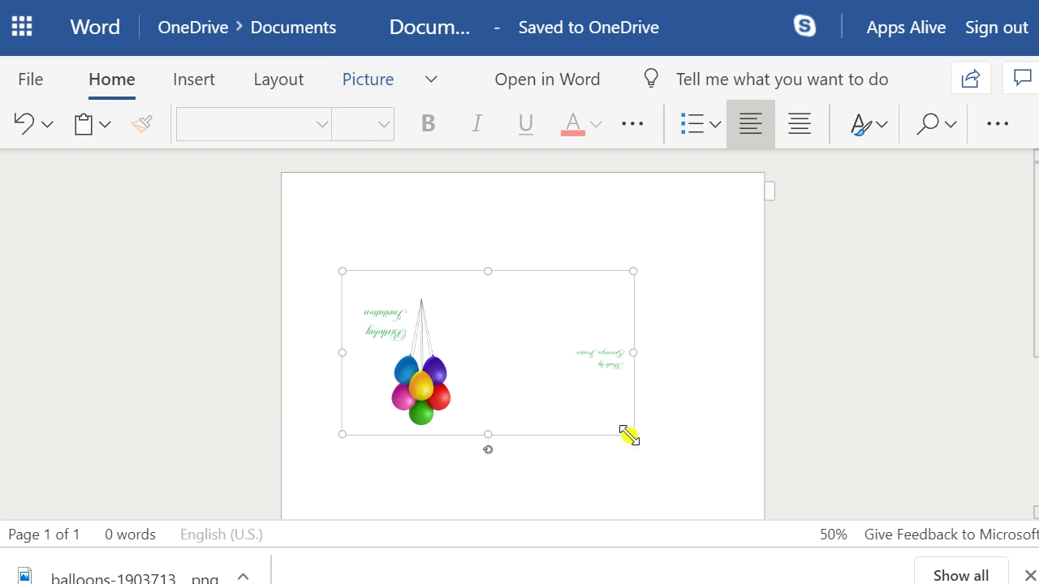
# Enlarge the upside-down card picture proportionally to nearly the full text width and right-align it.
pyautogui.moveTo(631, 435); pyautogui.dragTo(654, 486)
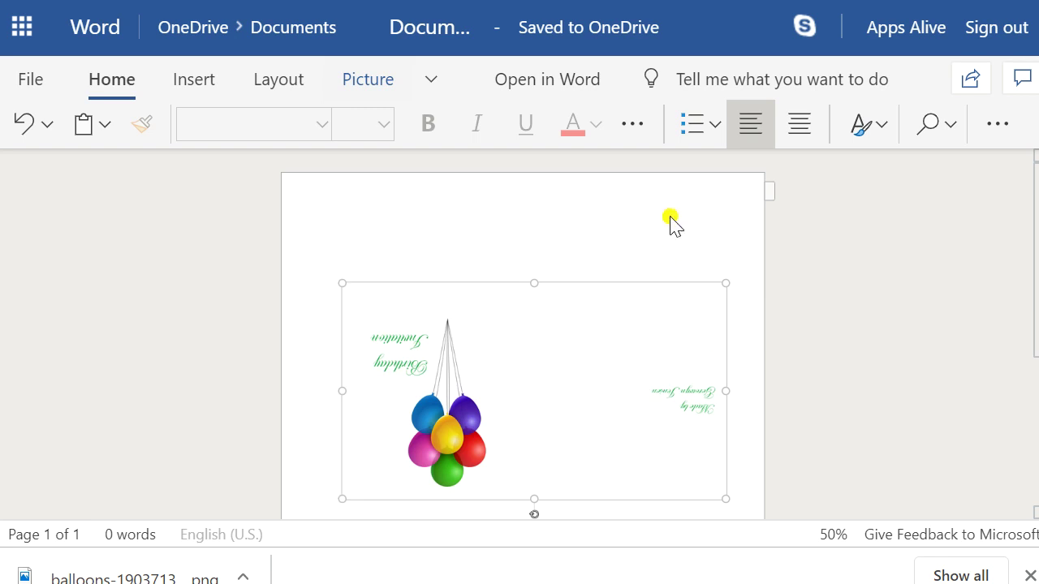
pyautogui.click(799, 130)
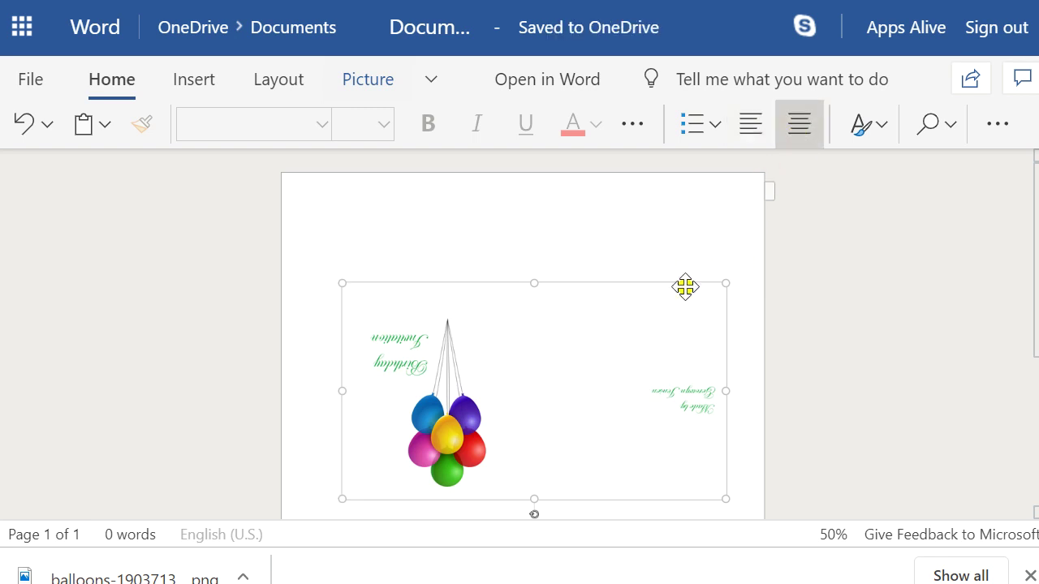
pyautogui.click(697, 235)
# Examine the page layout, comparing the upside-down cover picture's placement with the invitation details in the lower half.
pyautogui.scroll(-3, 705, 215)
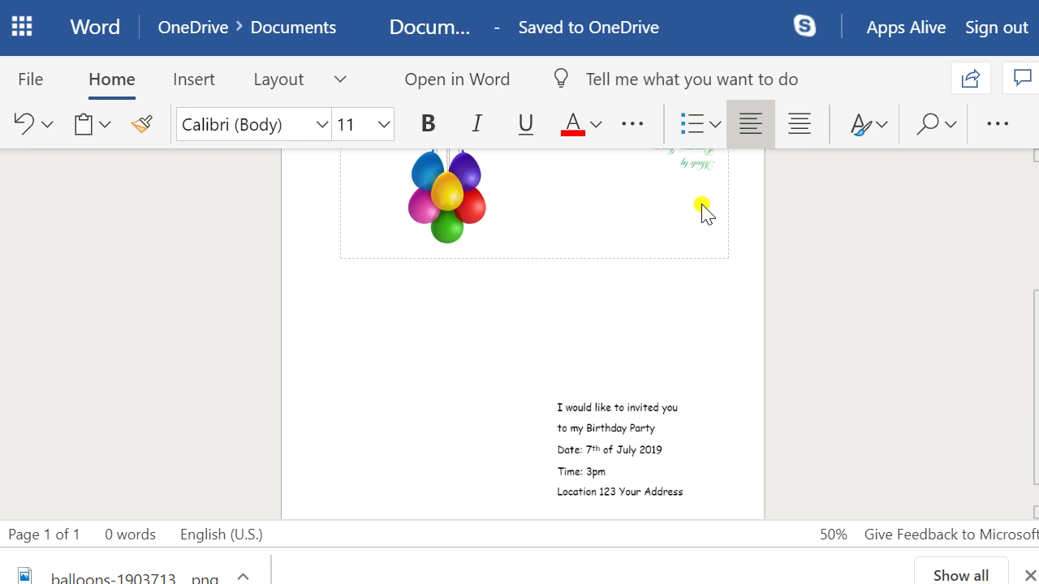
pyautogui.scroll(2, 703, 328)
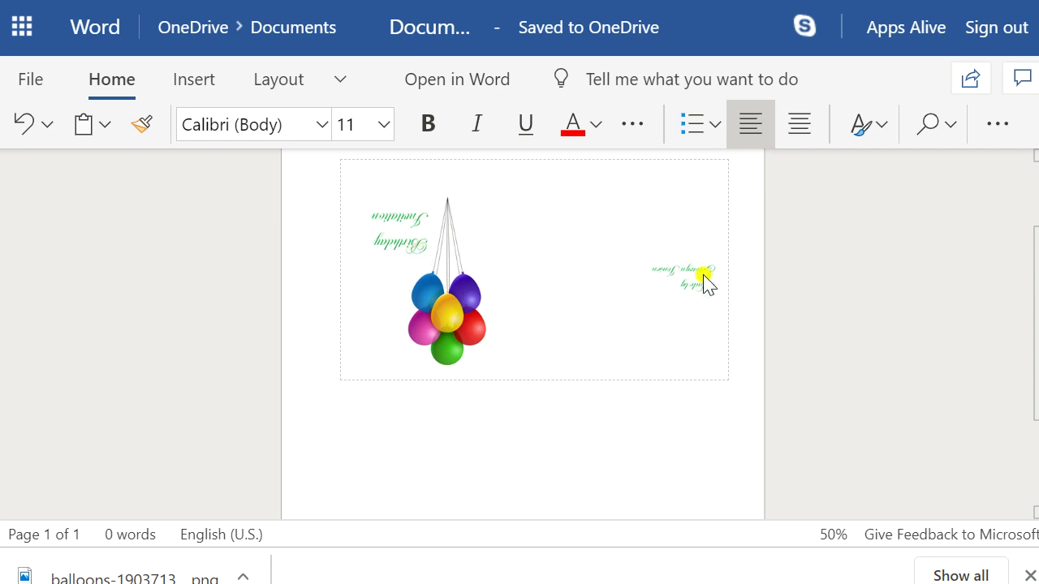
pyautogui.scroll(-3, 569, 455)
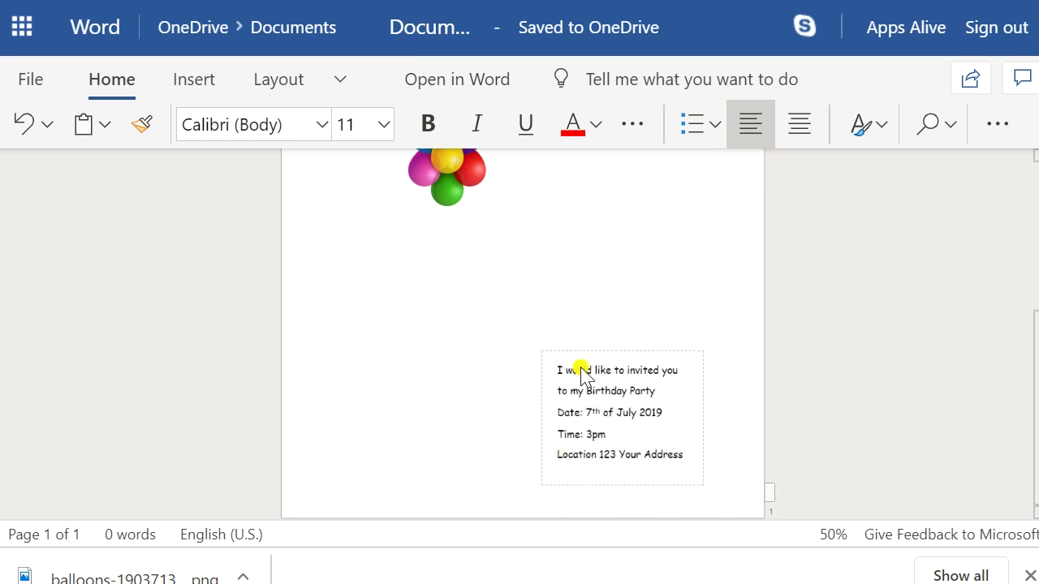
pyautogui.click(618, 396)
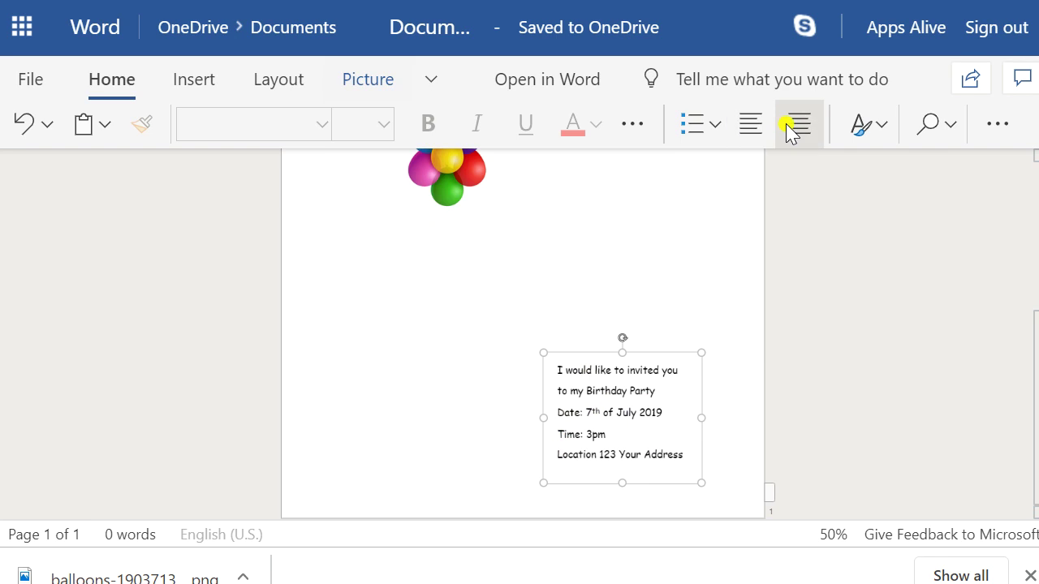
pyautogui.click(684, 271)
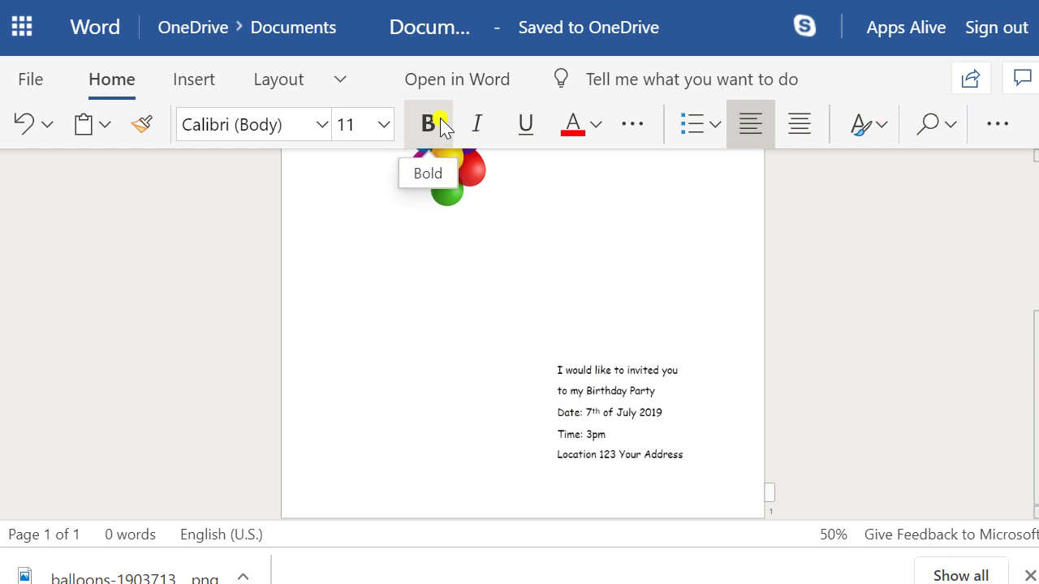
pyautogui.scroll(3, 530, 366)
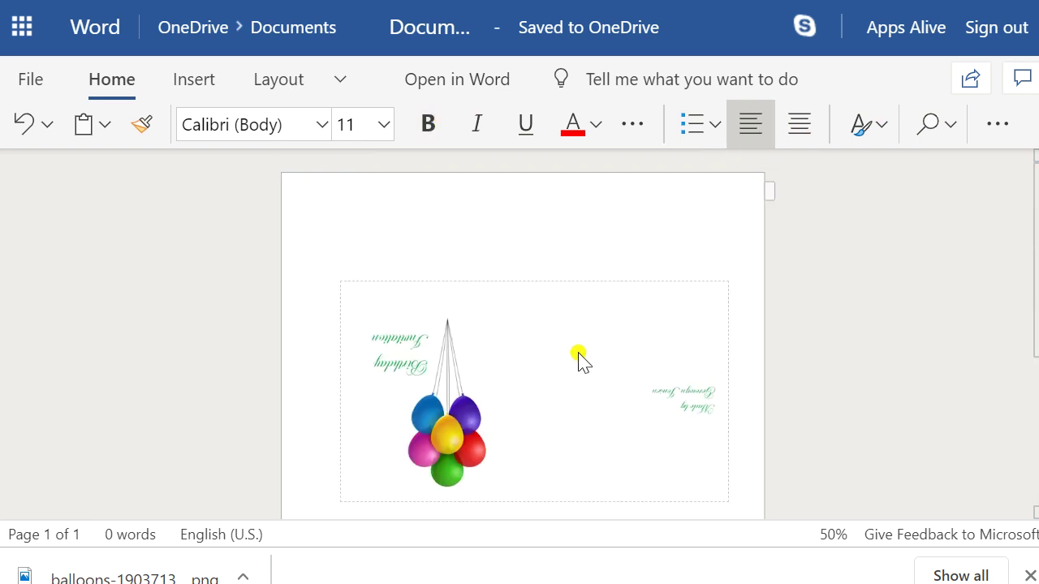
pyautogui.scroll(-3, 625, 371)
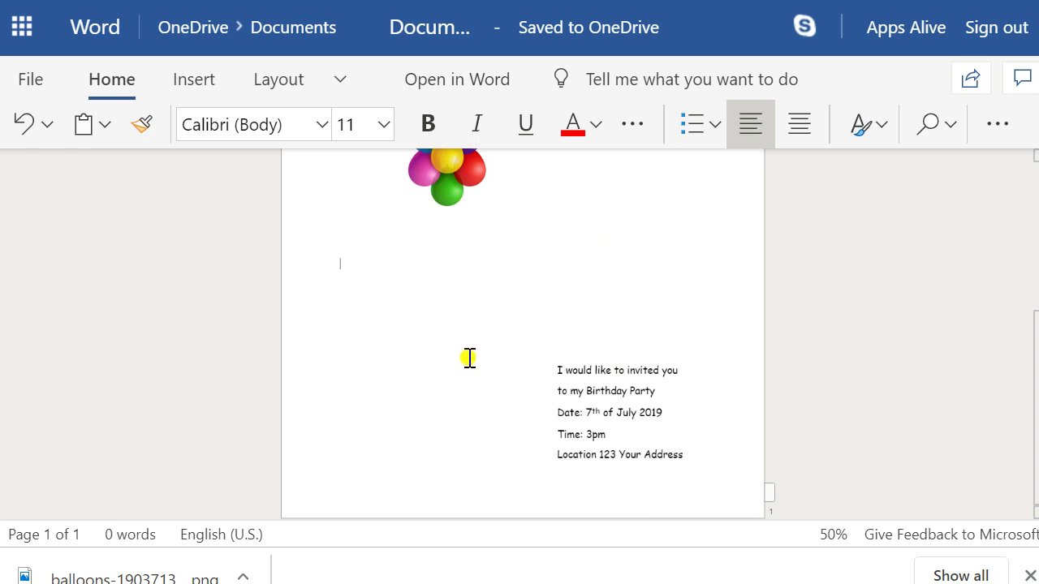
pyautogui.scroll(2, 434, 359)
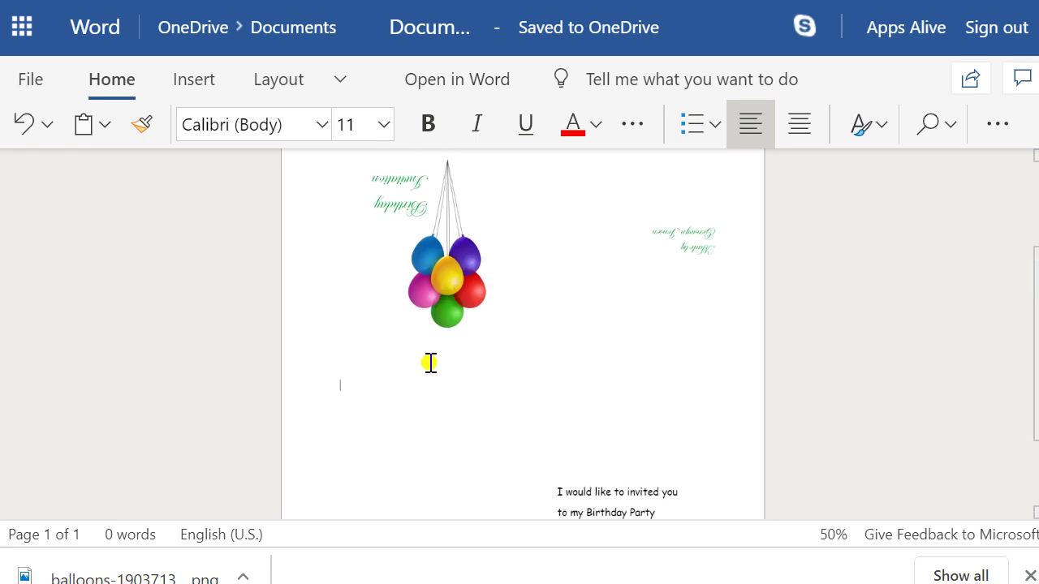